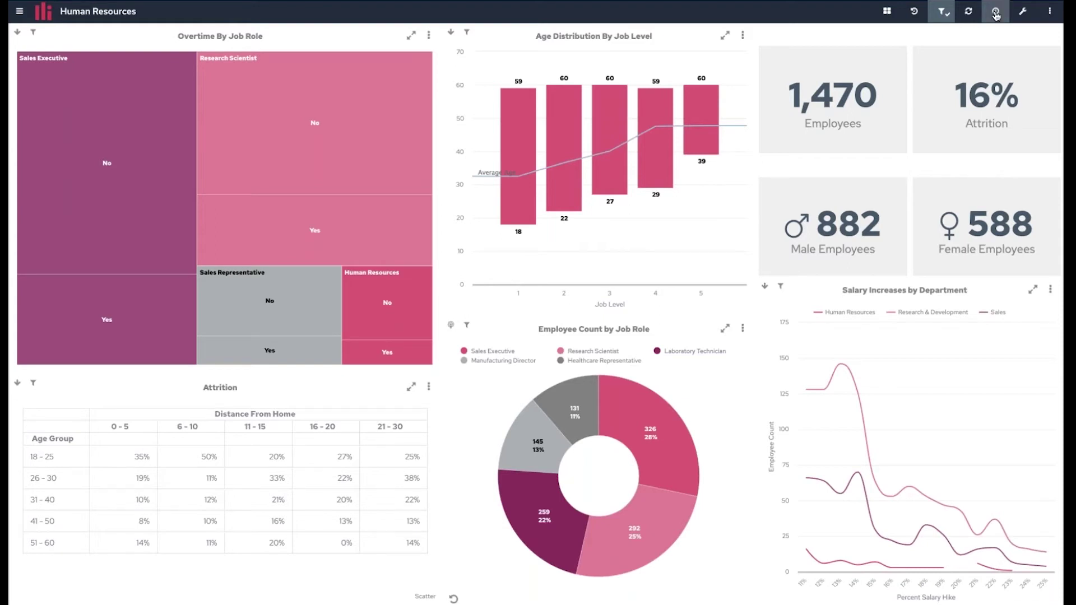
# Open the report scheduling area and look over its schedules, monitoring list and available reports.
pyautogui.click(995, 12)
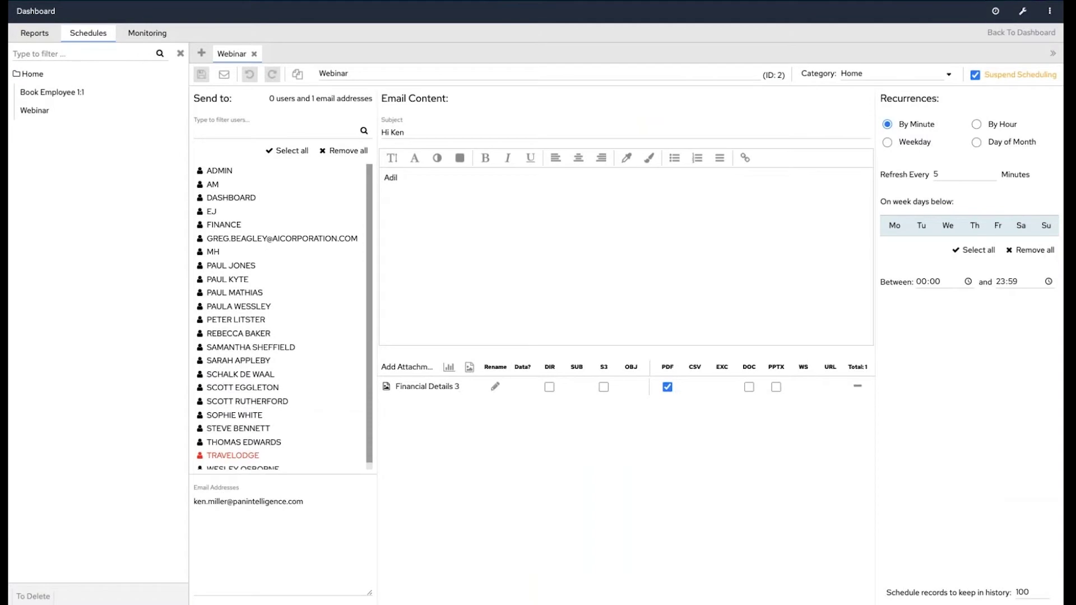
pyautogui.click(35, 34)
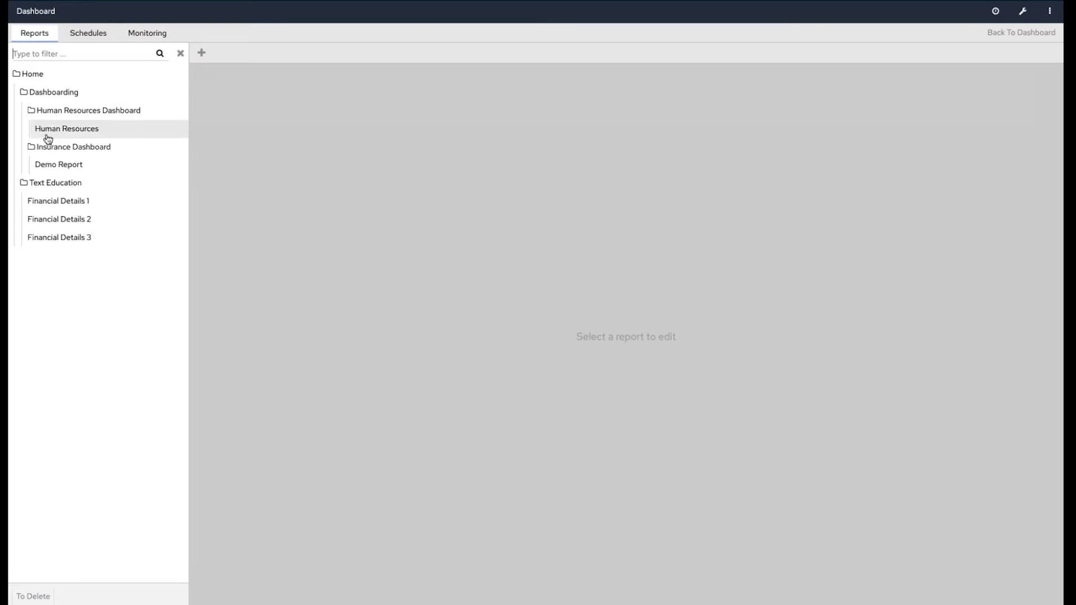
pyautogui.click(81, 37)
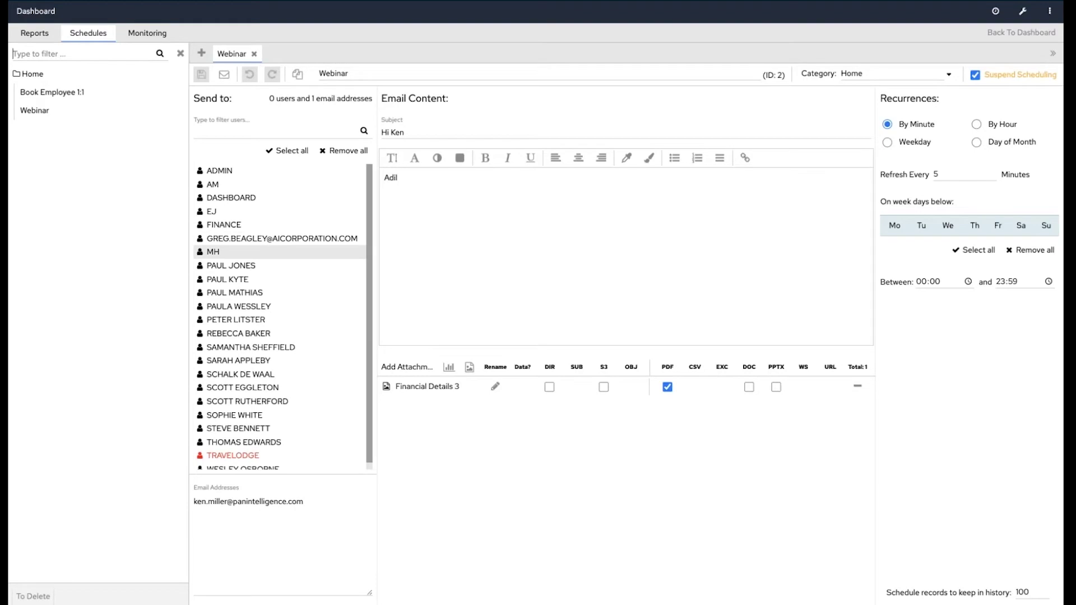
pyautogui.click(164, 37)
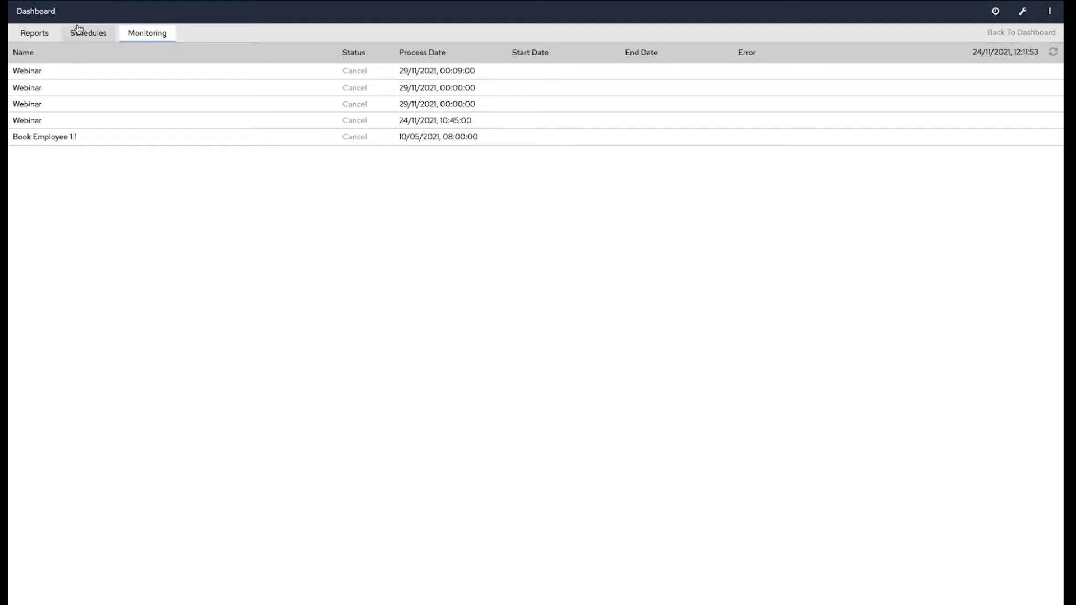
pyautogui.click(36, 37)
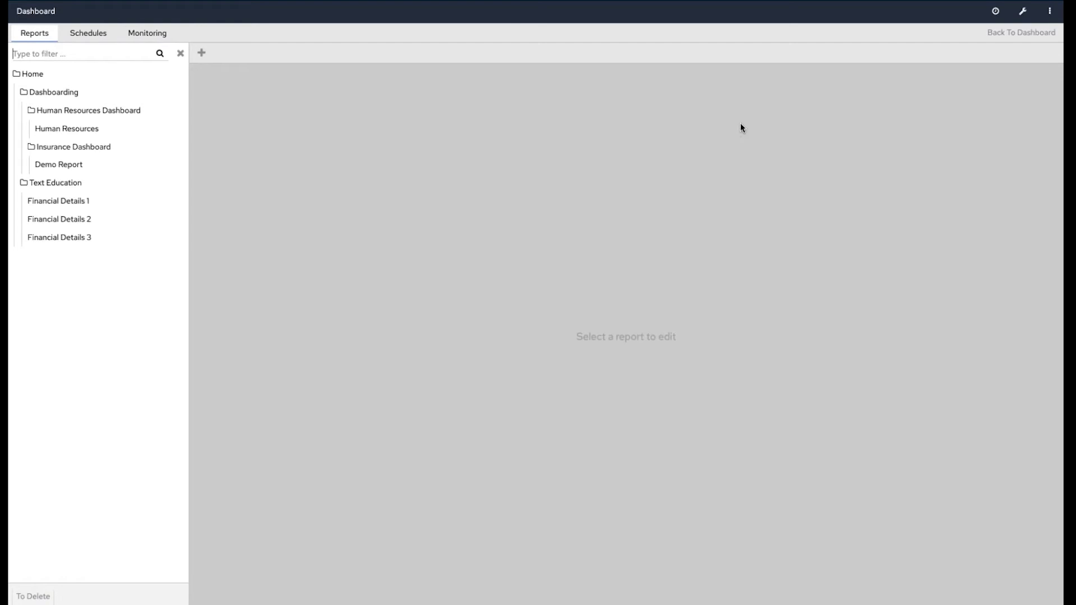
# Open the Financial Details 1 report and look through the layout of its five pages.
pyautogui.click(83, 199)
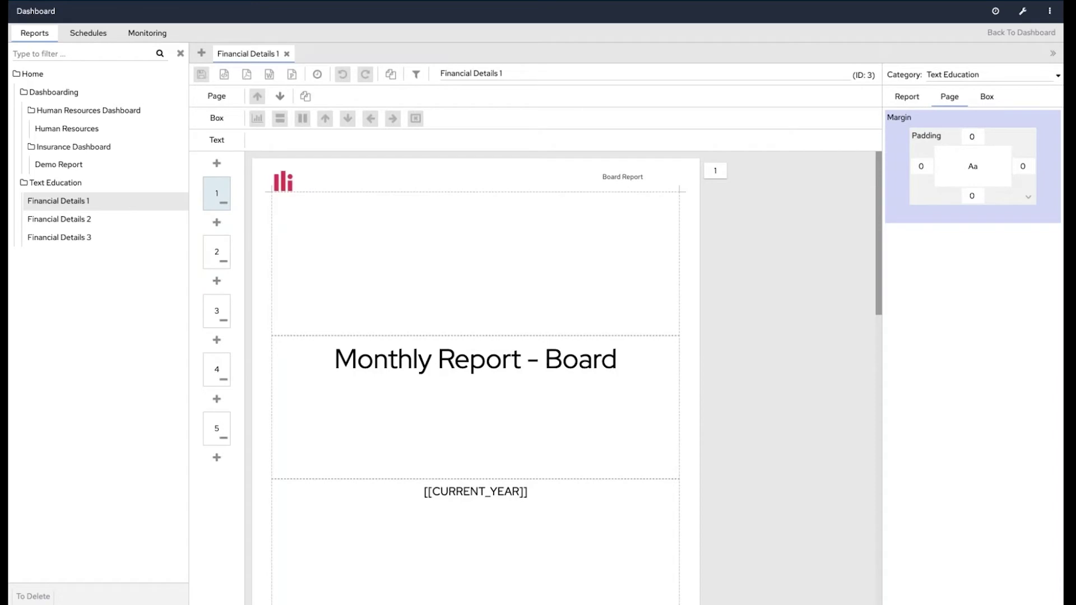
pyautogui.scroll(-2, 376, 274)
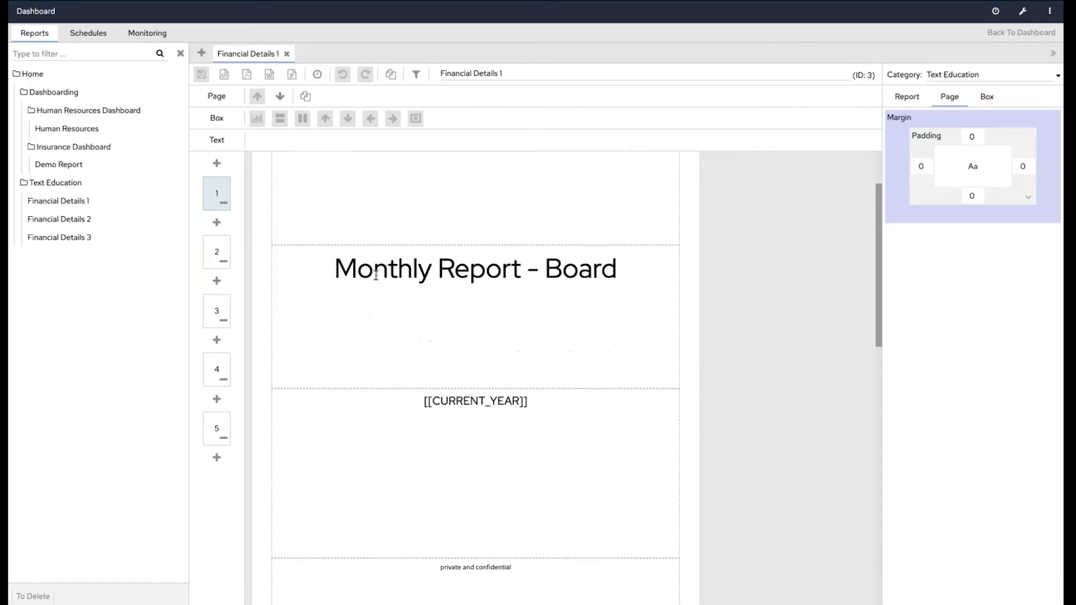
pyautogui.scroll(-10, 376, 275)
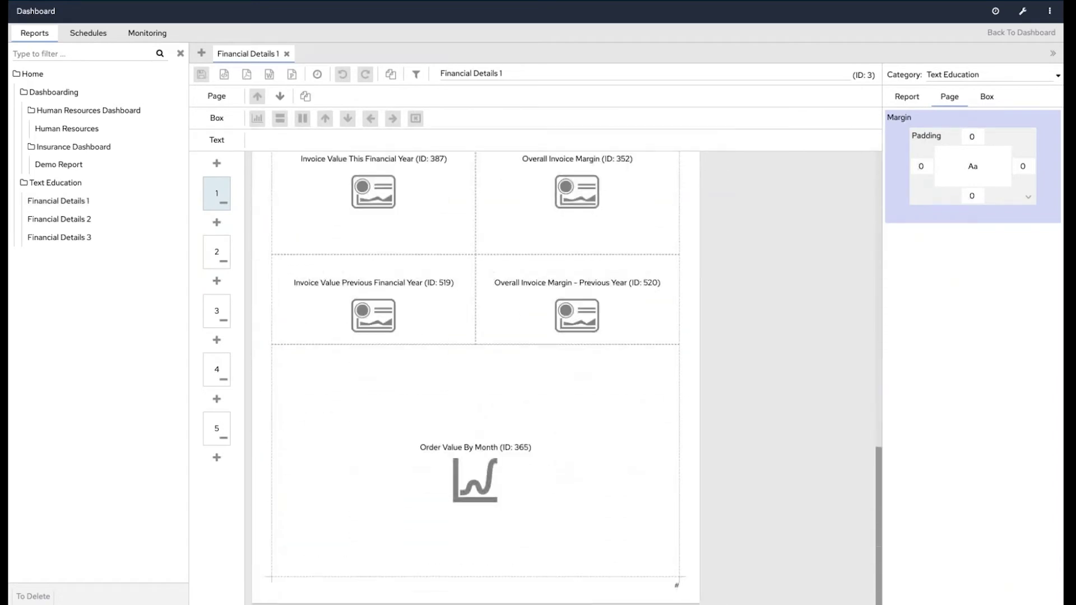
pyautogui.click(220, 251)
pyautogui.scroll(1, 372, 252)
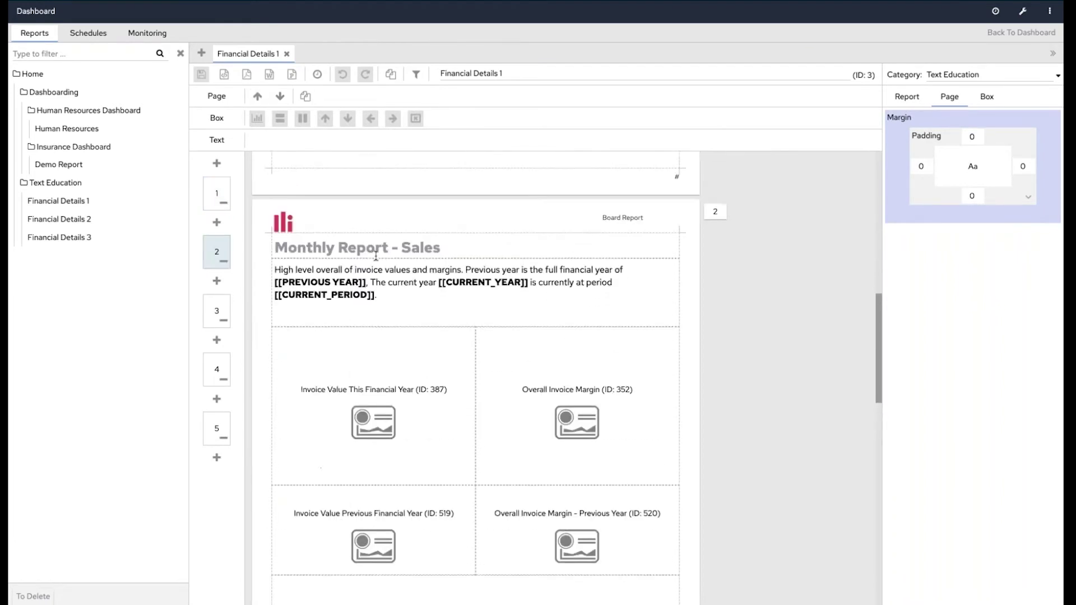
pyautogui.scroll(-2, 372, 252)
pyautogui.click(207, 315)
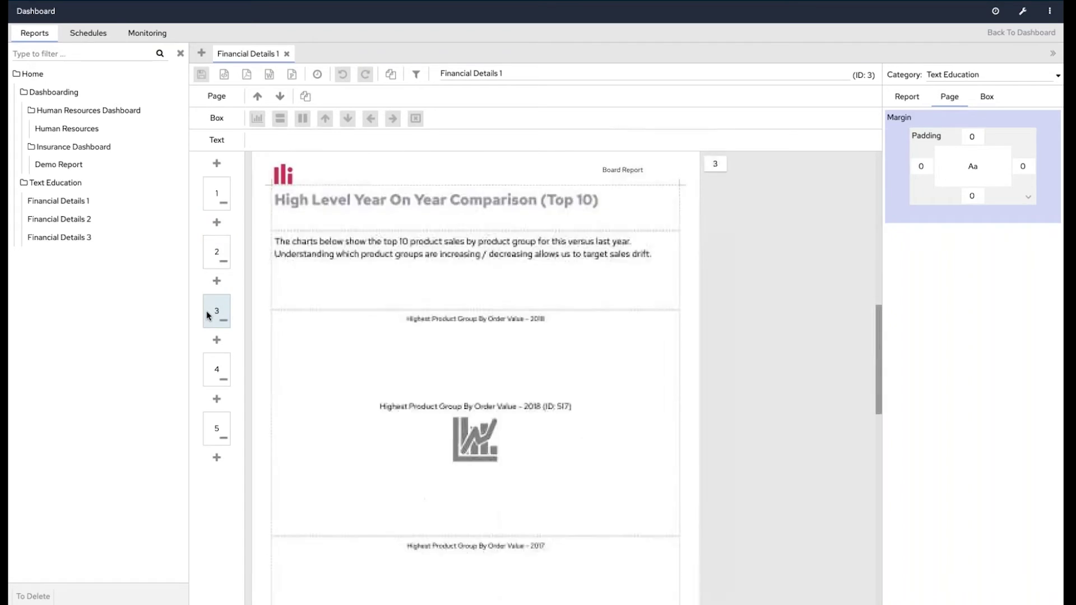
pyautogui.click(215, 367)
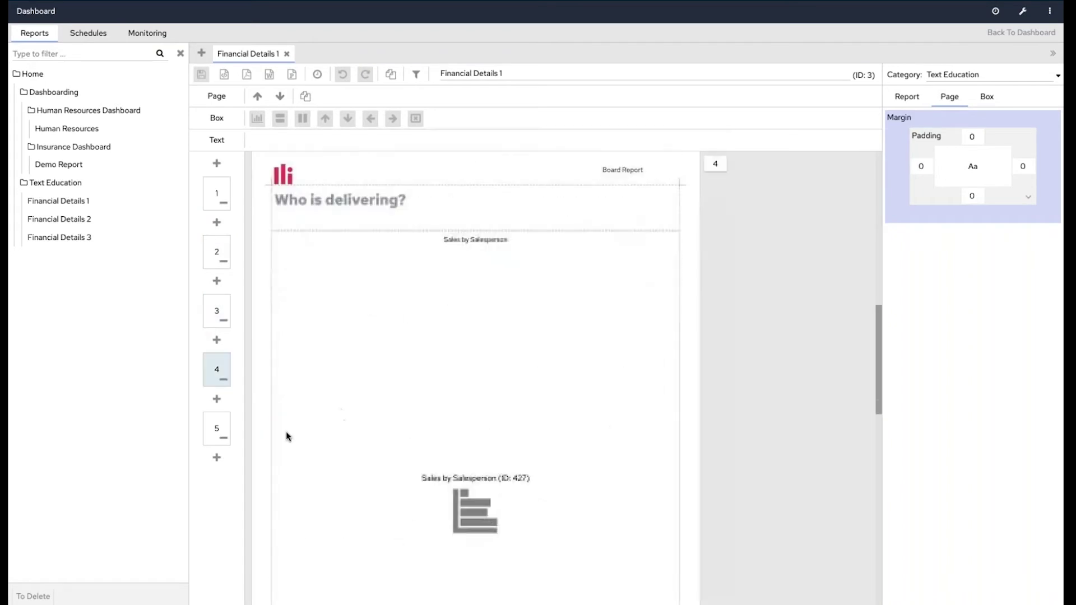
pyautogui.click(221, 430)
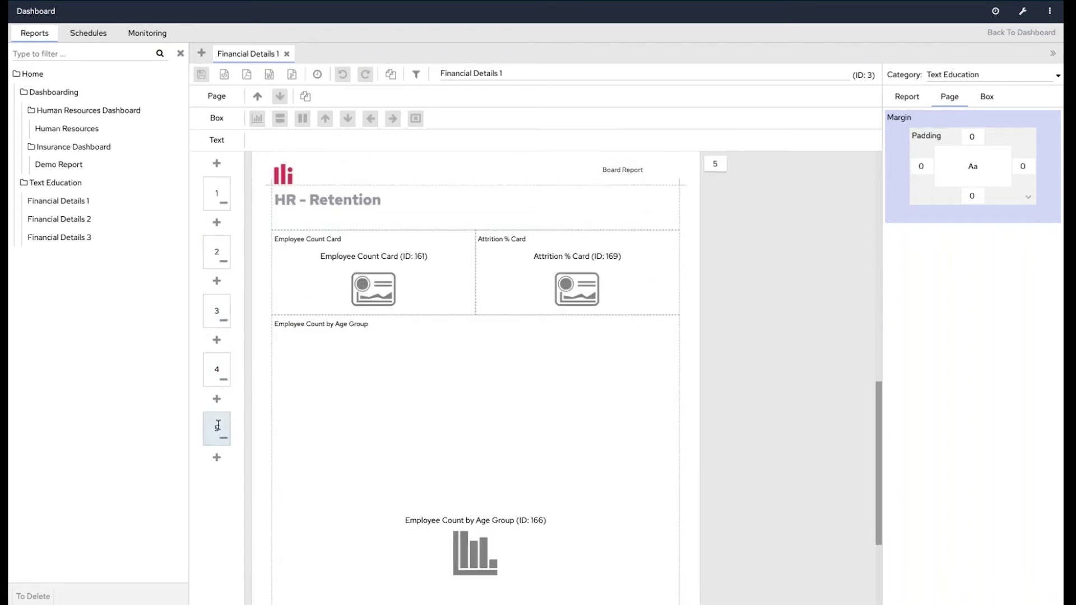
# Try splitting the page 4 Sales by Salesperson box into two columns and assigning the Top 10 Creditors chart, and undo both changes.
pyautogui.scroll(6, 557, 346)
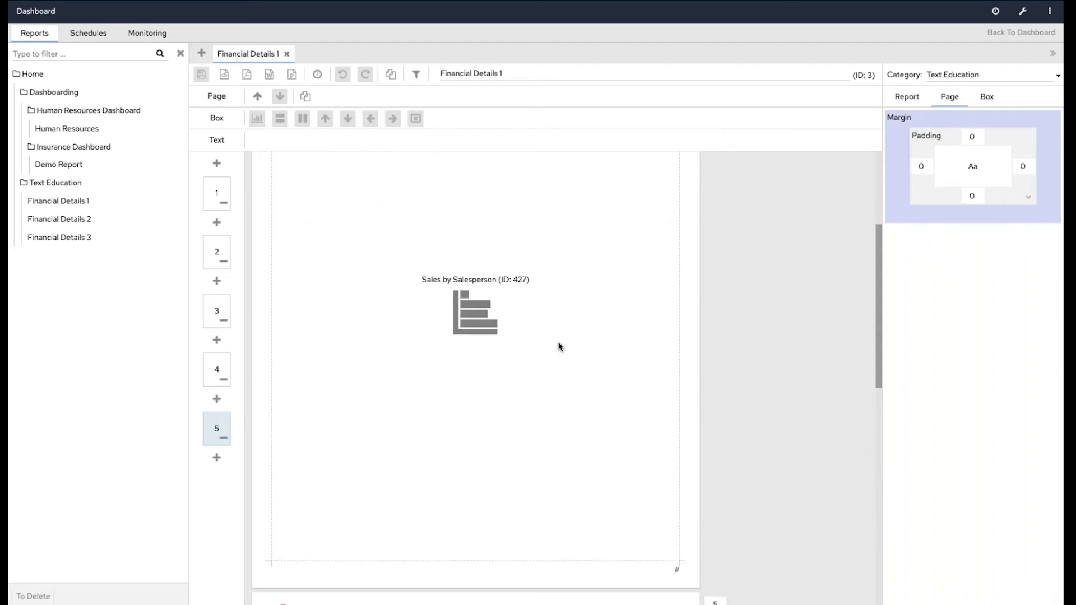
pyautogui.click(557, 346)
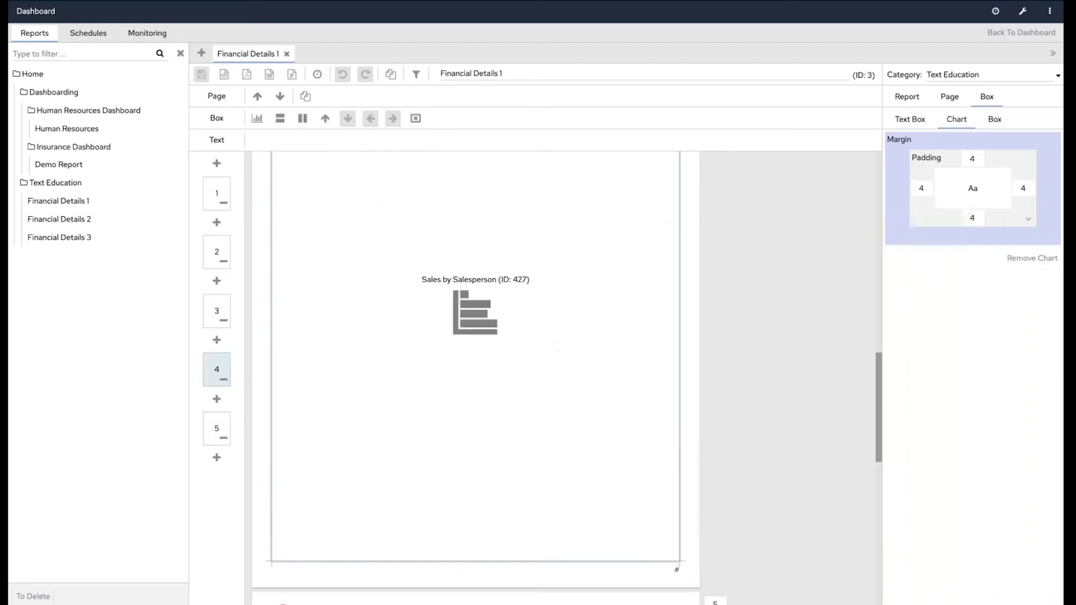
pyautogui.click(302, 119)
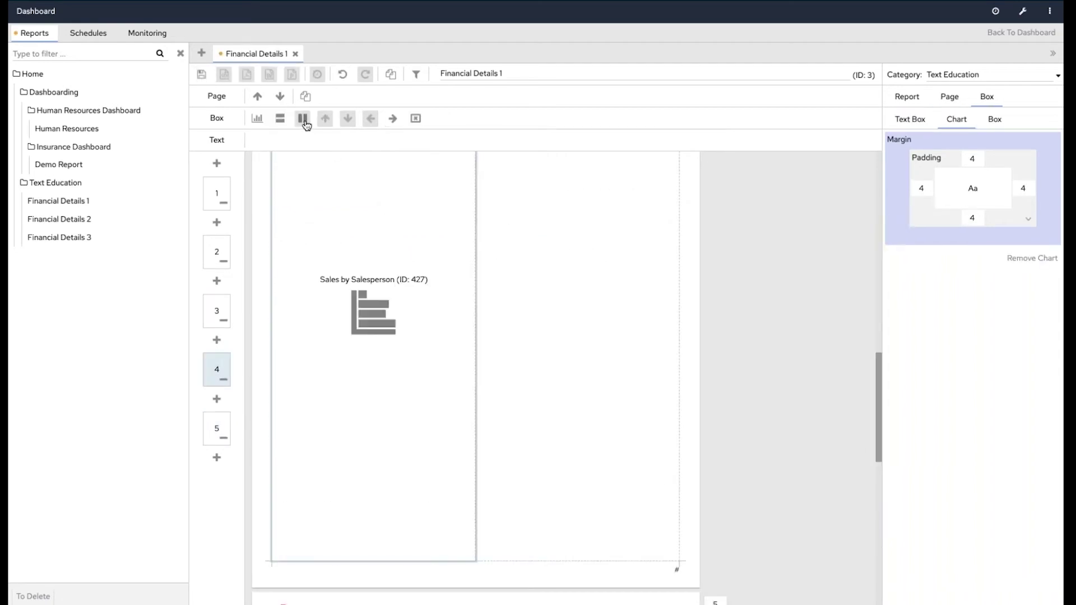
pyautogui.click(258, 119)
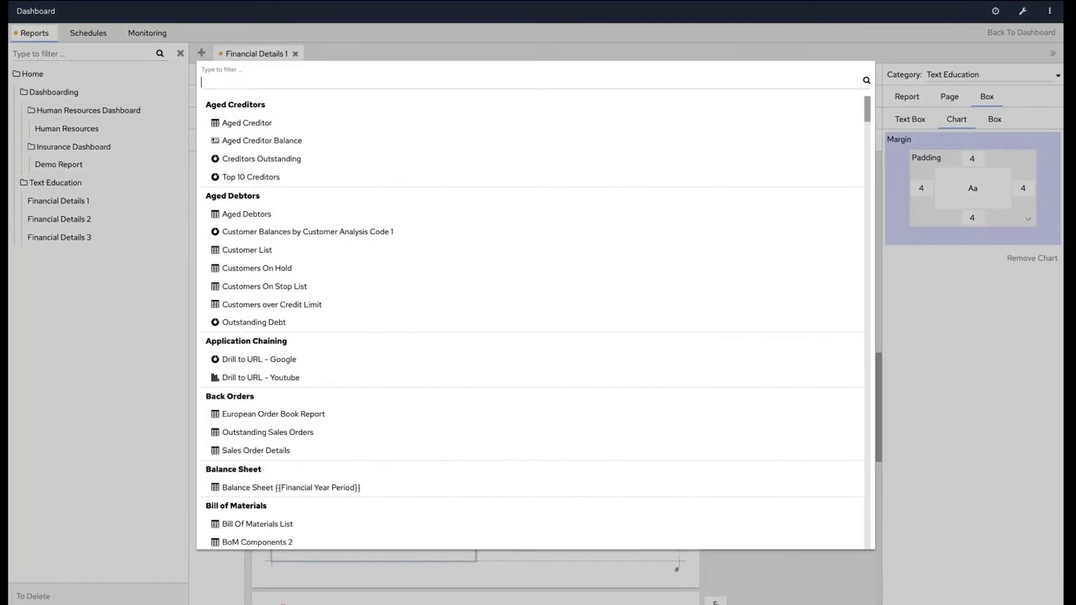
pyautogui.click(250, 177)
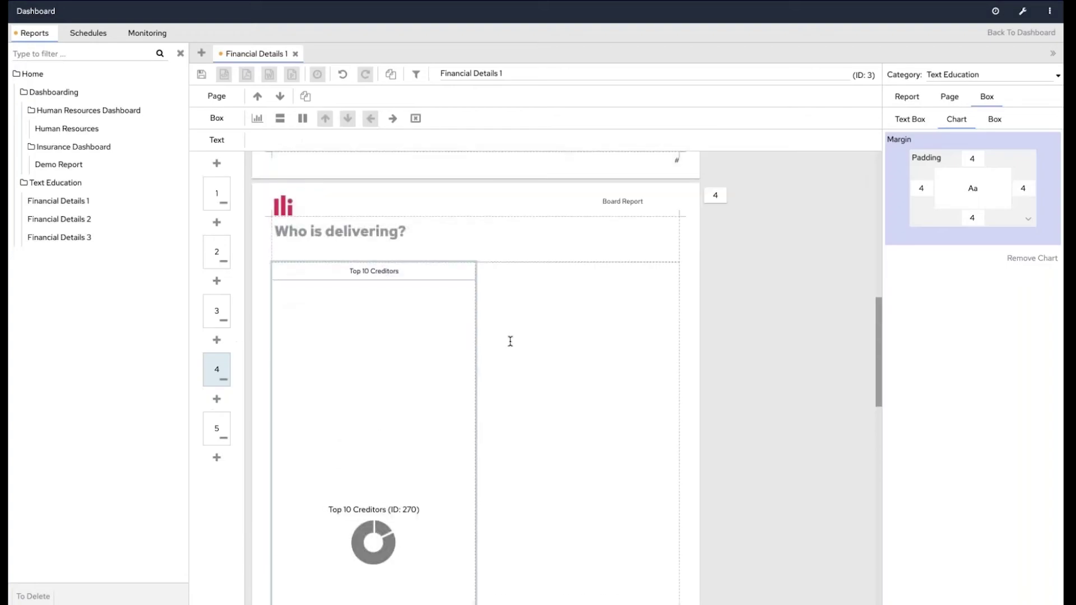
pyautogui.click(343, 76)
pyautogui.click(342, 76)
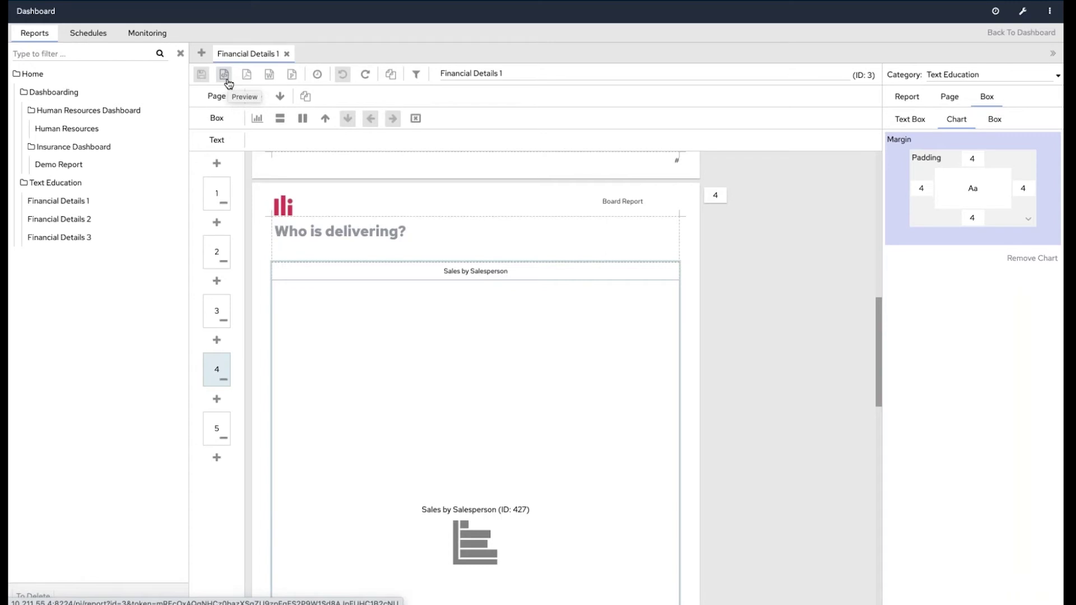
# Return to page 1 of the report and place the text cursor at the end of the "Monthly Report - Board" title.
pyautogui.scroll(10, 476, 376)
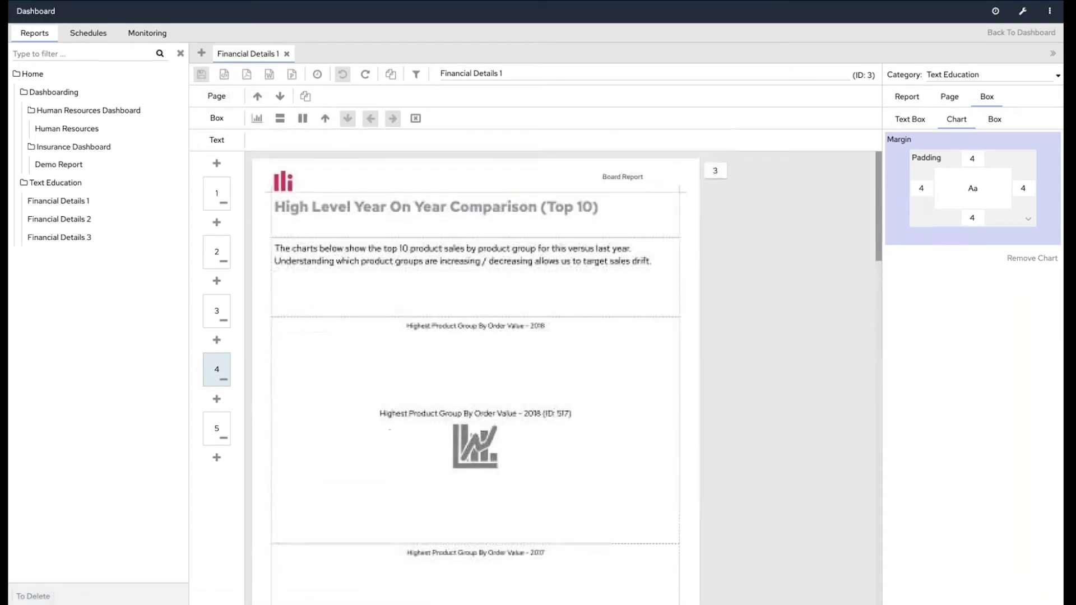
pyautogui.click(213, 197)
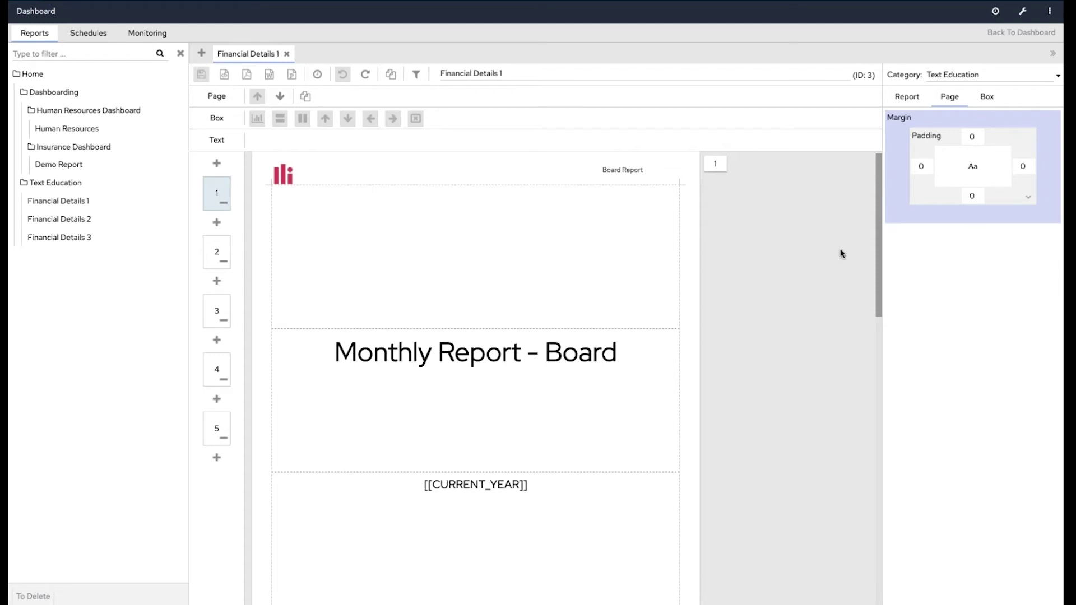
pyautogui.click(593, 353)
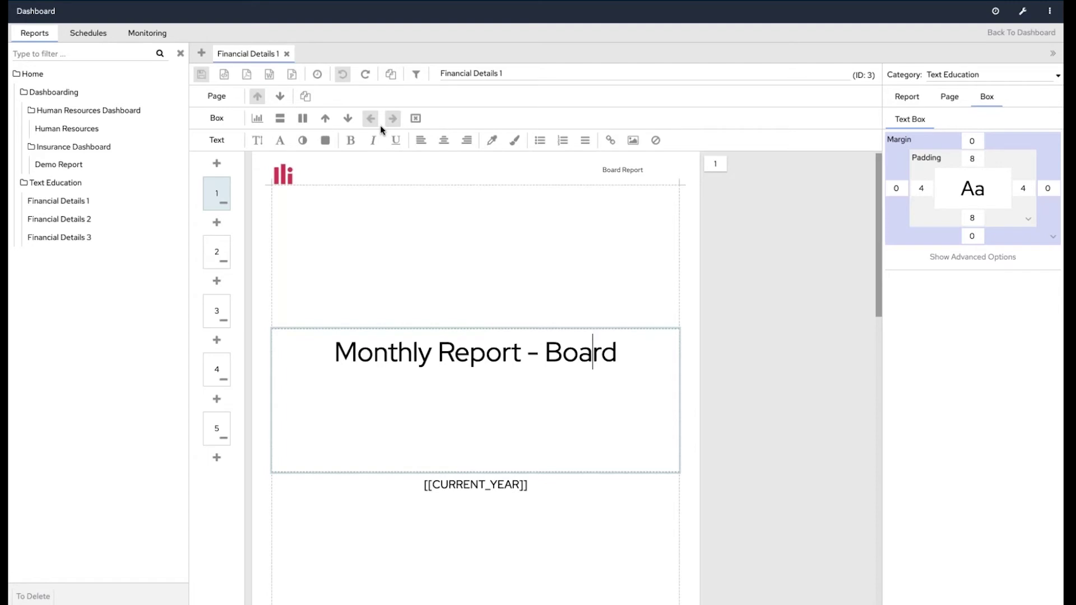
pyautogui.moveTo(622, 351); pyautogui.dragTo(333, 334)
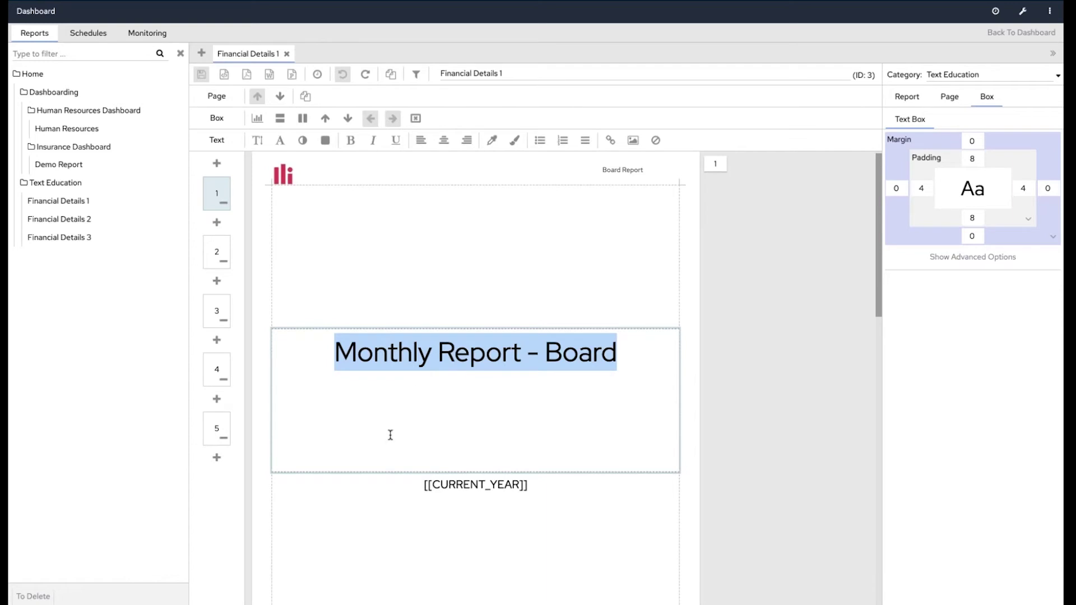
pyautogui.click(652, 351)
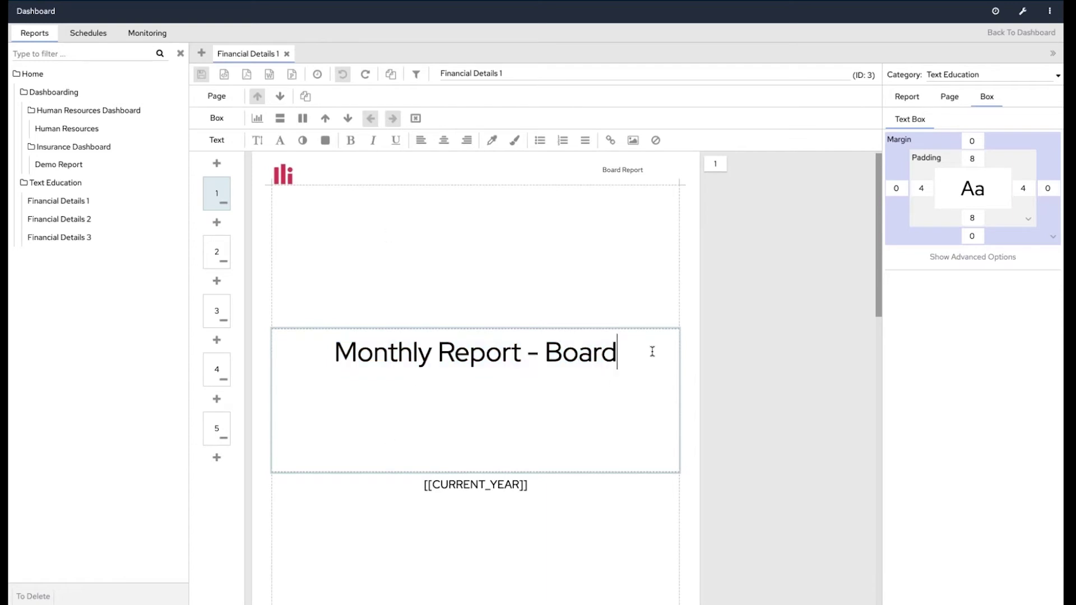
# Try splitting the title box into two rows, look at the new text box's advanced options, and undo the split.
pyautogui.click(282, 120)
pyautogui.click(517, 461)
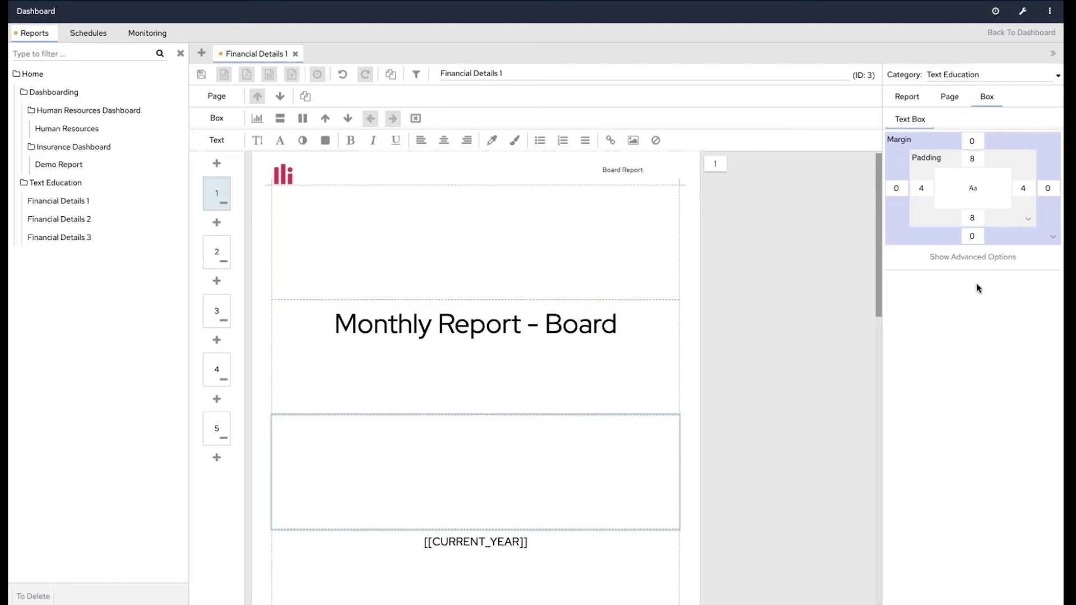
pyautogui.click(991, 259)
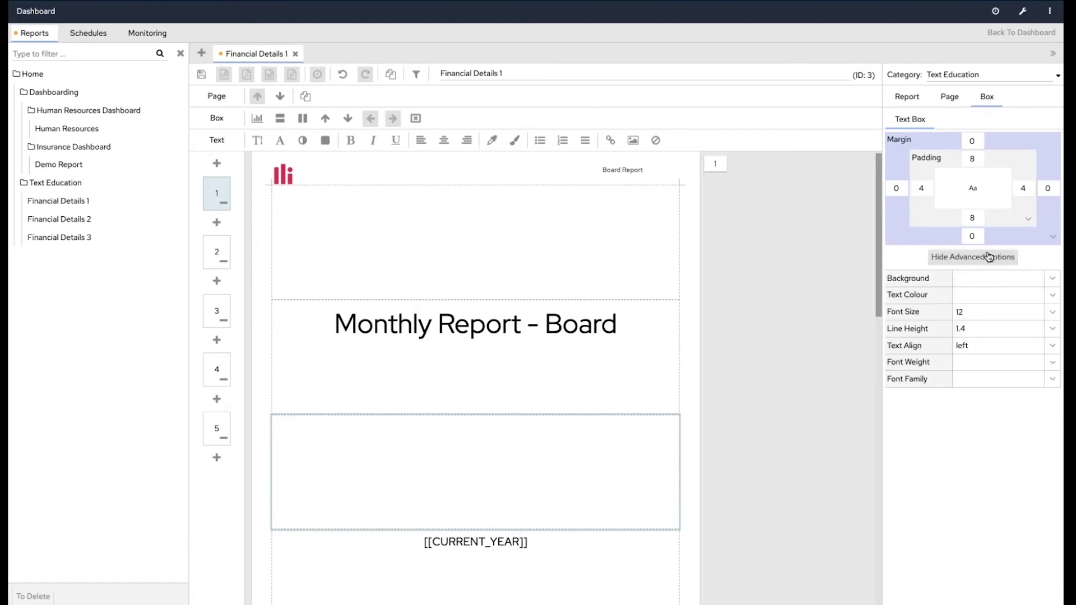
pyautogui.click(989, 258)
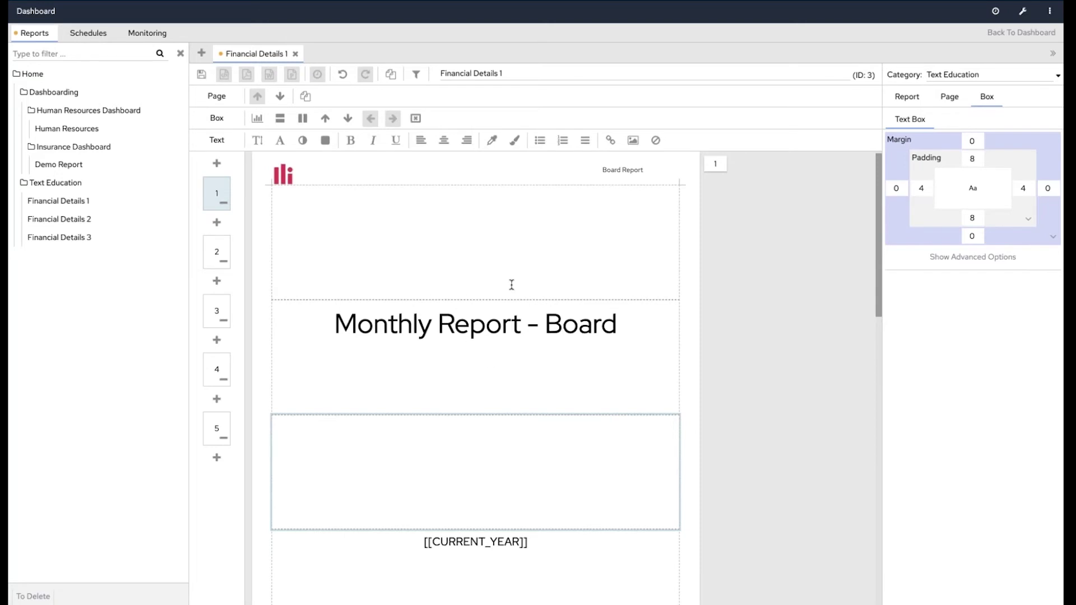
pyautogui.click(341, 75)
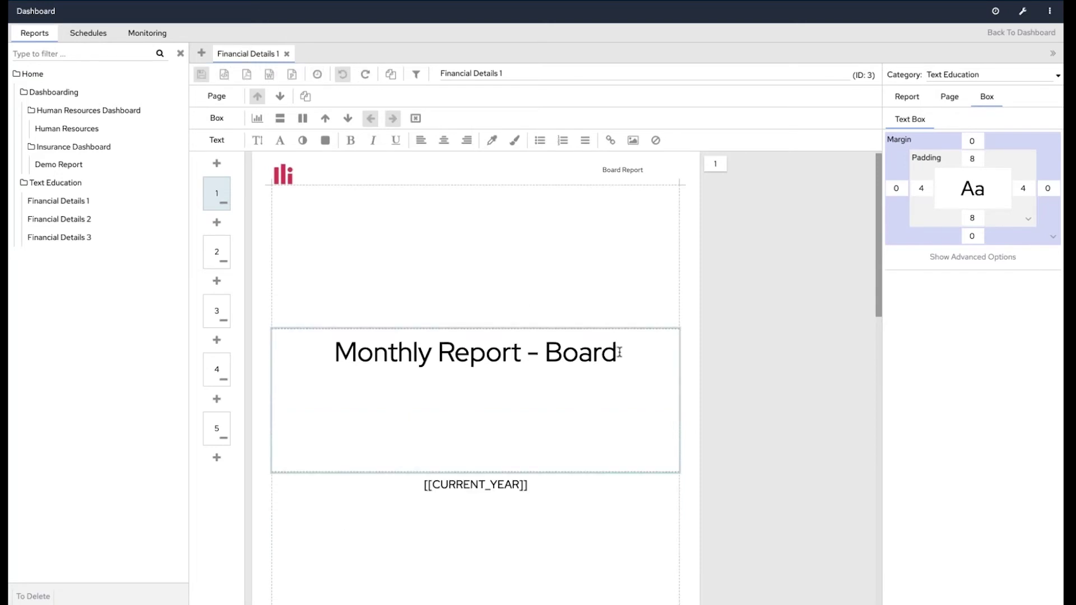
# Make the word "Board" in the page 1 title bold, italic and underlined.
pyautogui.moveTo(617, 352); pyautogui.dragTo(543, 352)
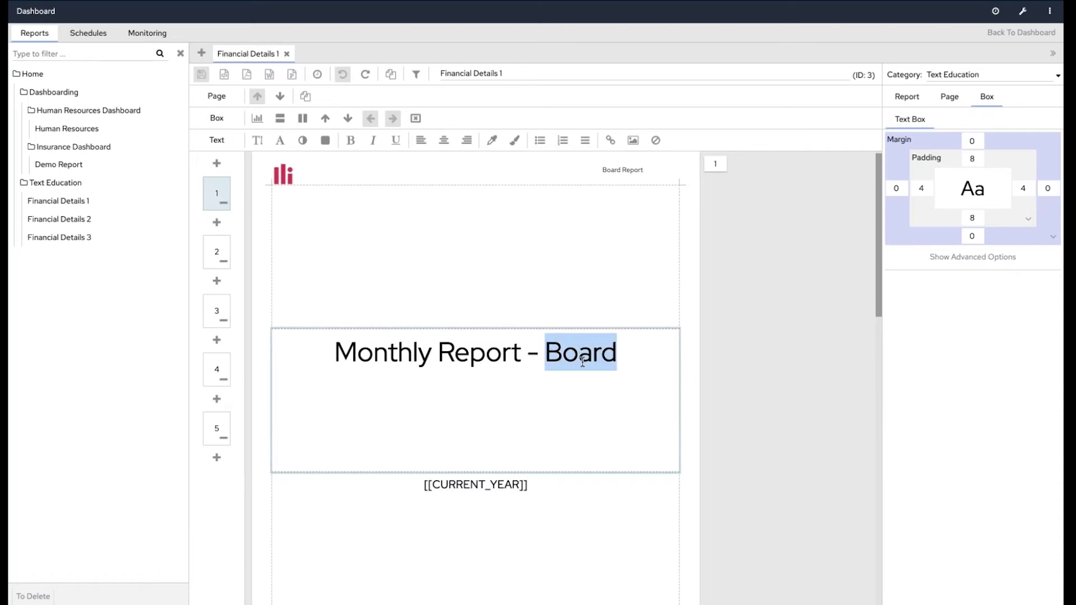
pyautogui.click(350, 141)
pyautogui.click(373, 140)
pyautogui.click(394, 144)
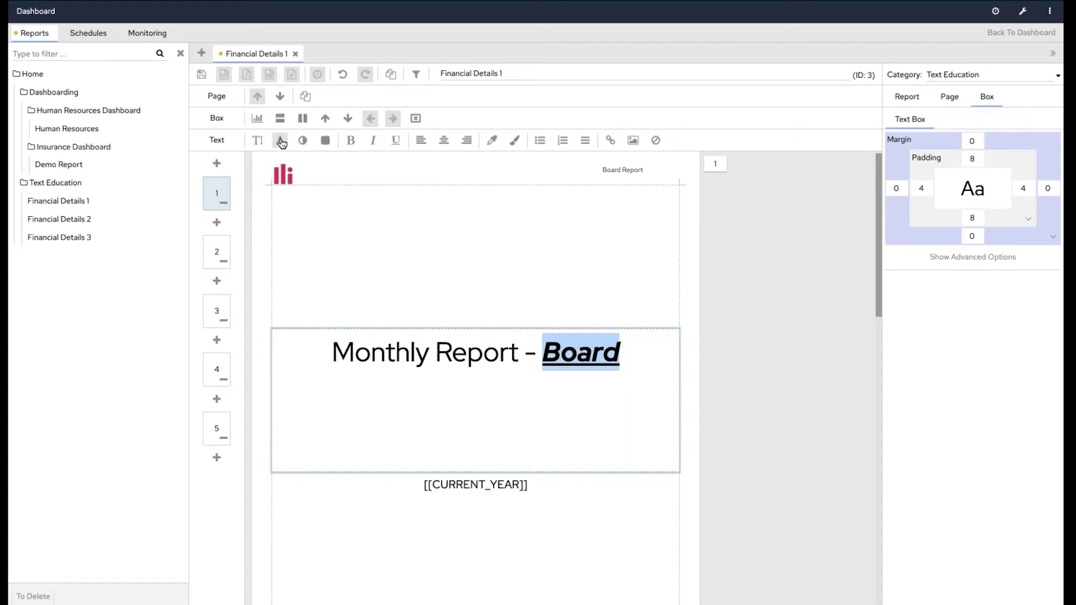
# Set the font size of the word "Board" in the title to 22, trying 16 first.
pyautogui.click(260, 141)
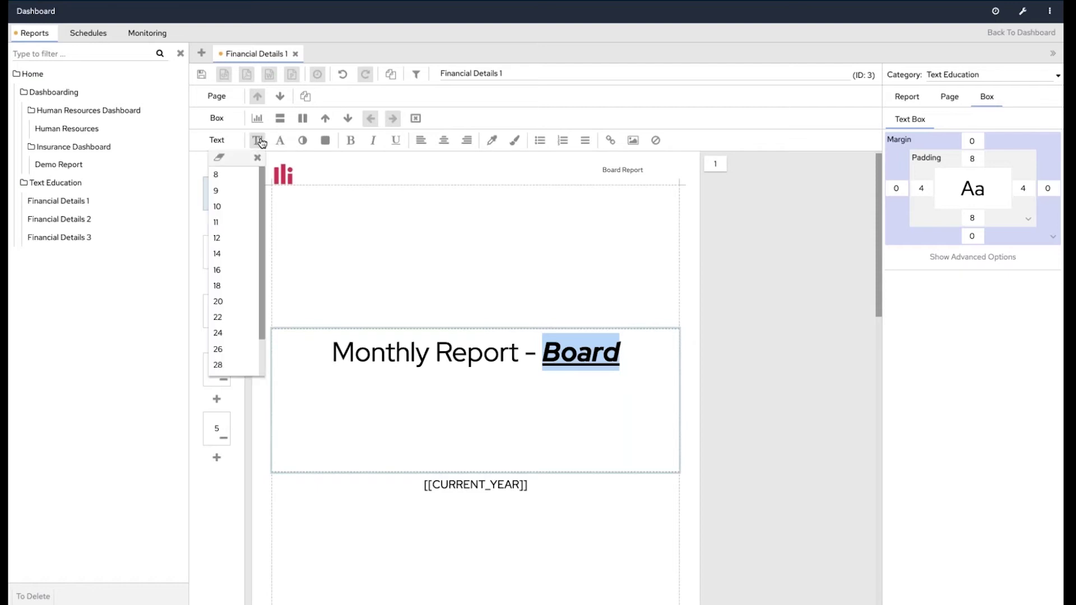
pyautogui.click(231, 271)
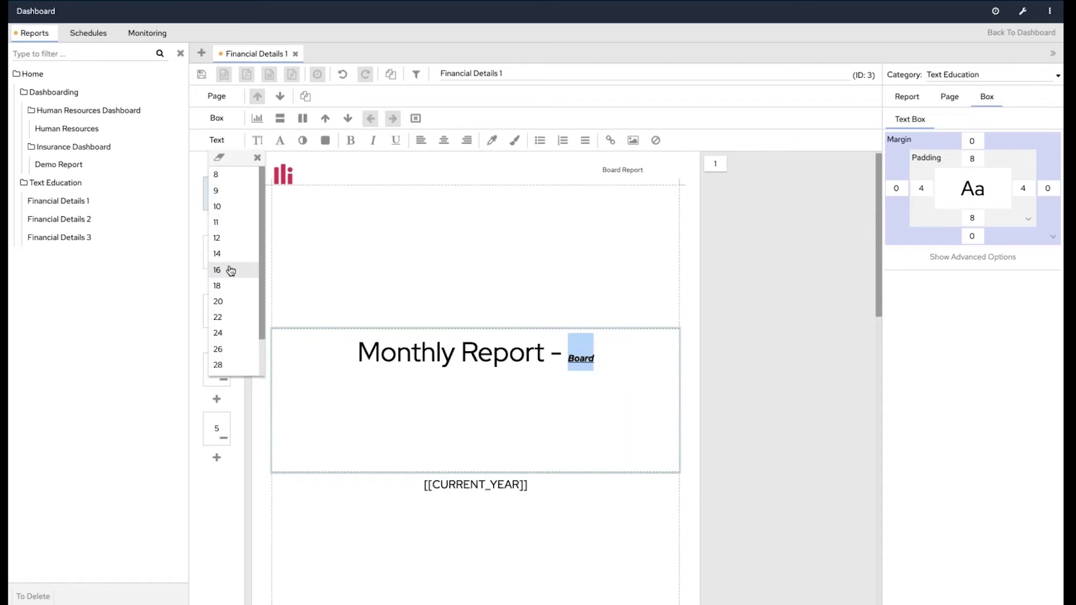
pyautogui.click(221, 320)
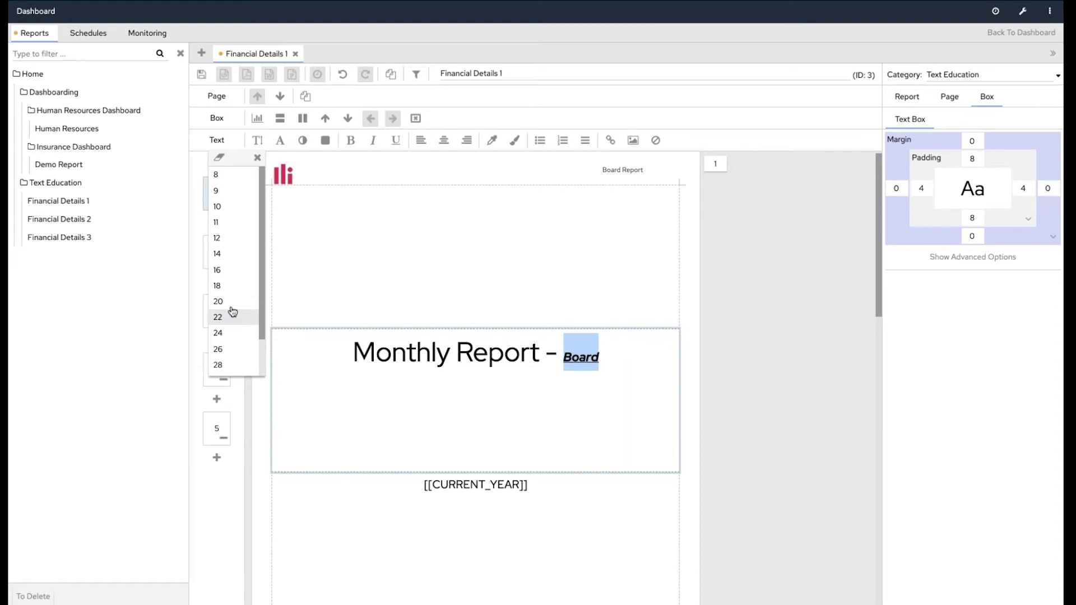
pyautogui.click(341, 219)
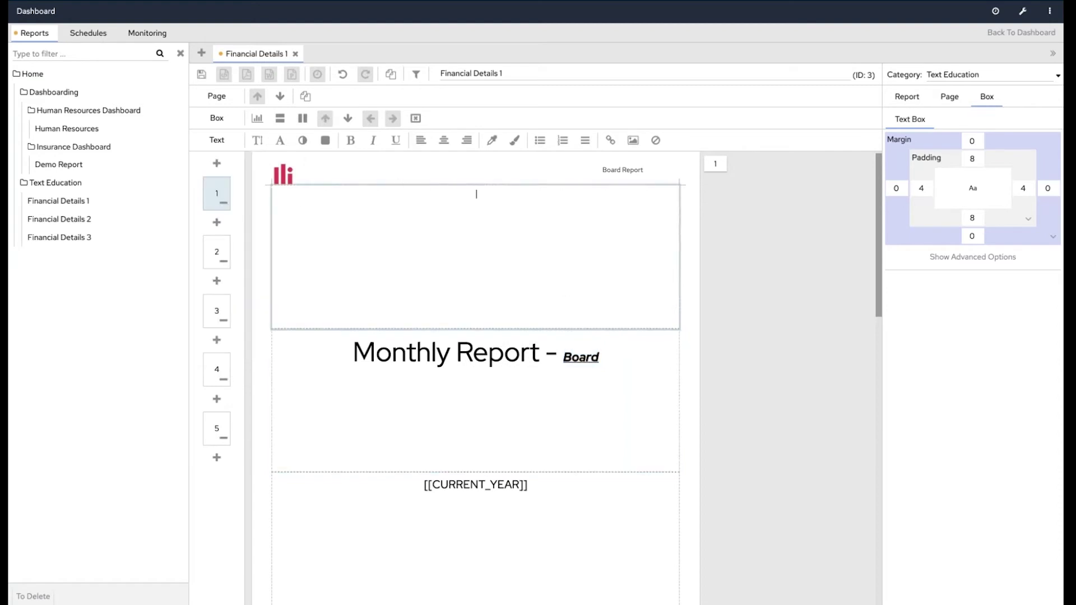
# Set the font of the word "Board" in the title to Permanent Marker, trying ZCOOL KuaiLe, monospace and sans-serif first.
pyautogui.moveTo(601, 353); pyautogui.dragTo(562, 352)
pyautogui.click(282, 140)
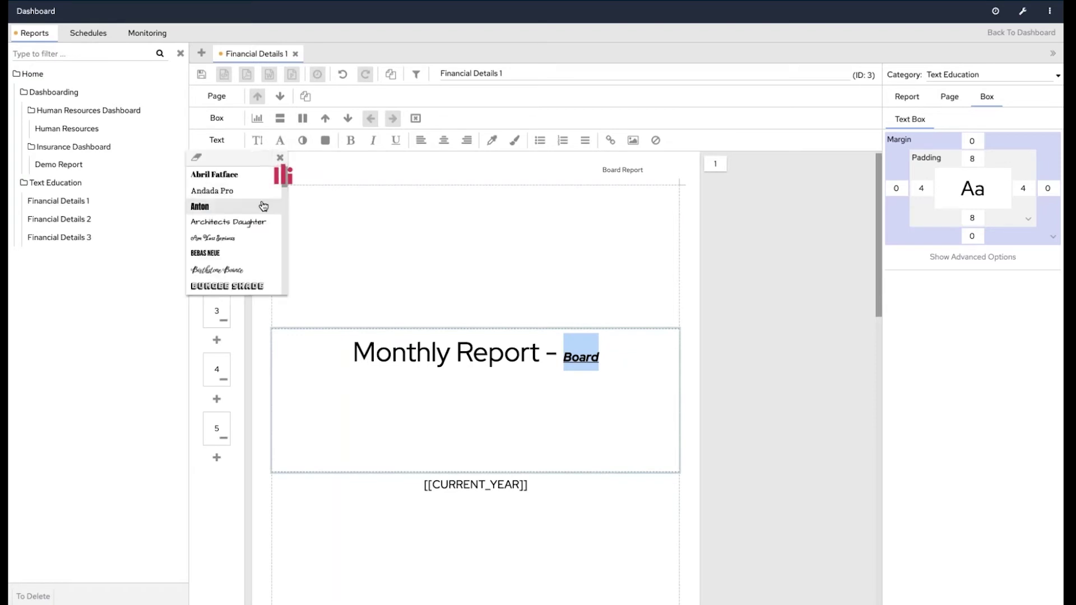
pyautogui.scroll(-3, 250, 227)
pyautogui.scroll(-8, 236, 235)
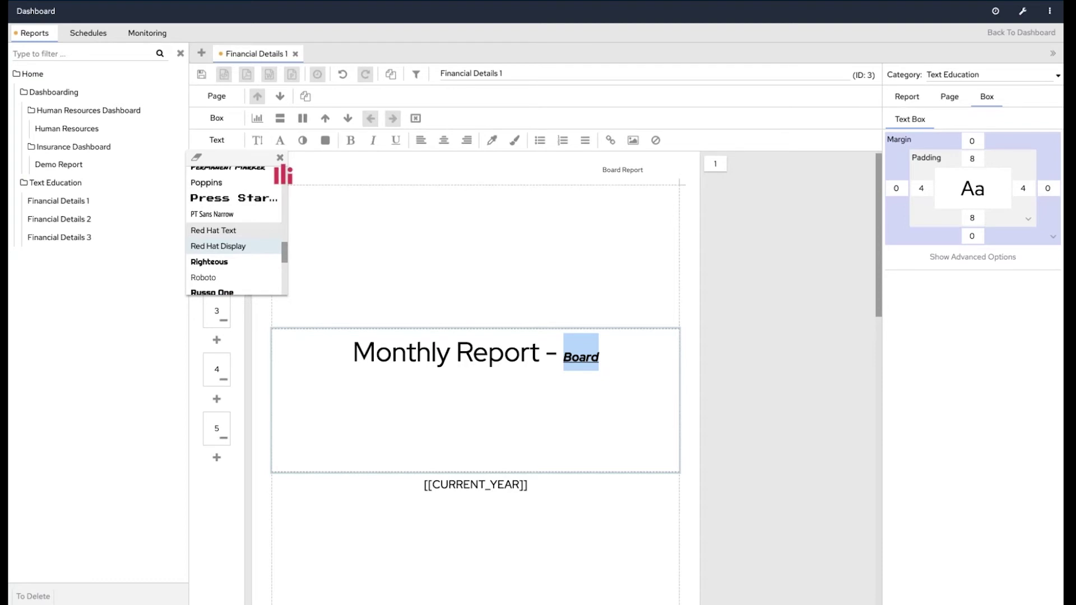
pyautogui.scroll(-5, 236, 231)
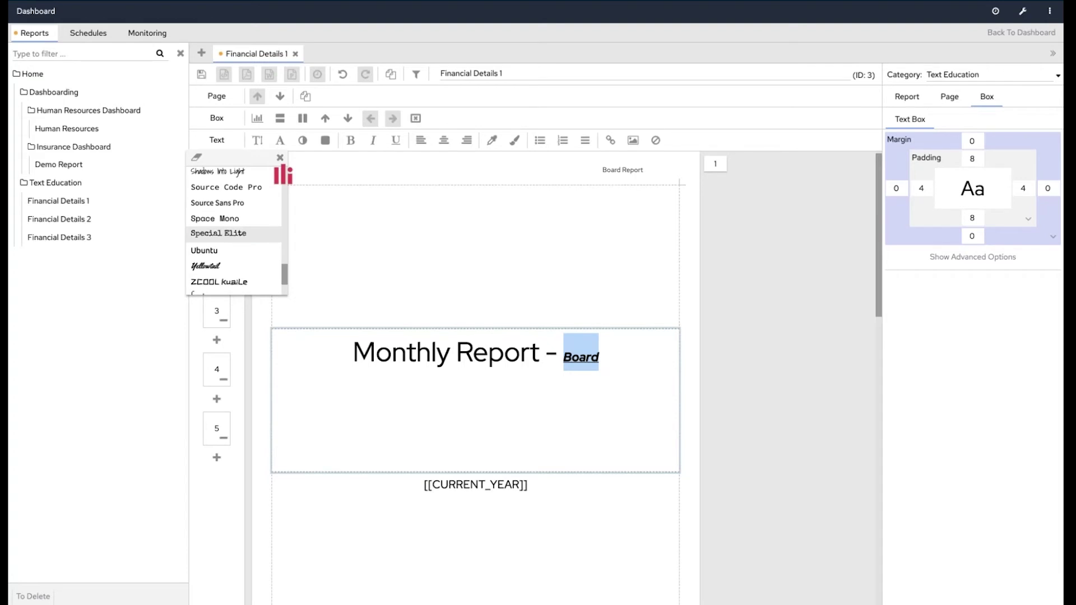
pyautogui.scroll(-2, 235, 229)
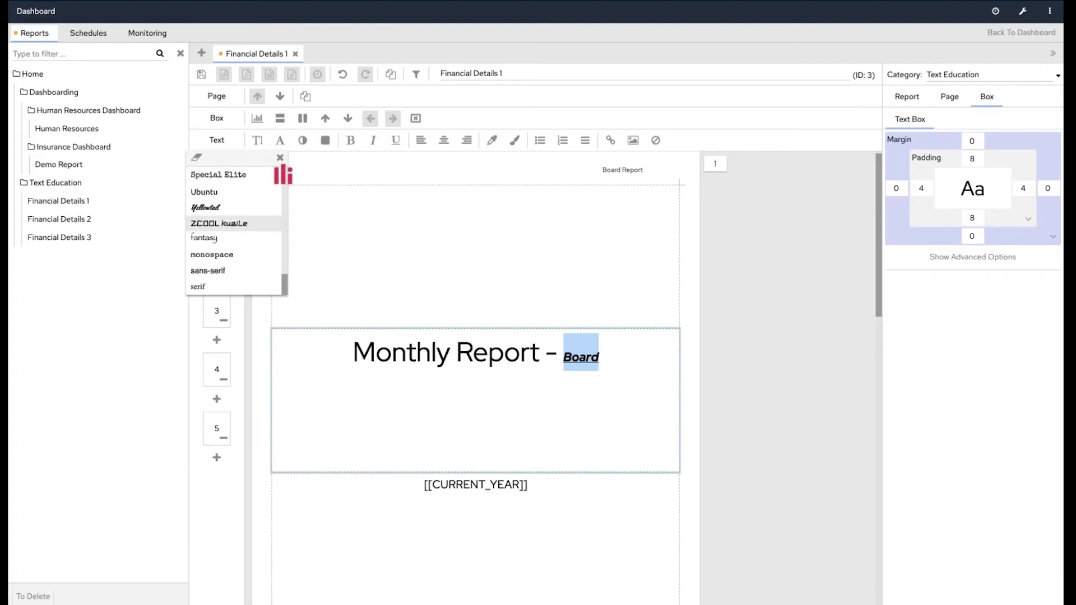
pyautogui.click(235, 224)
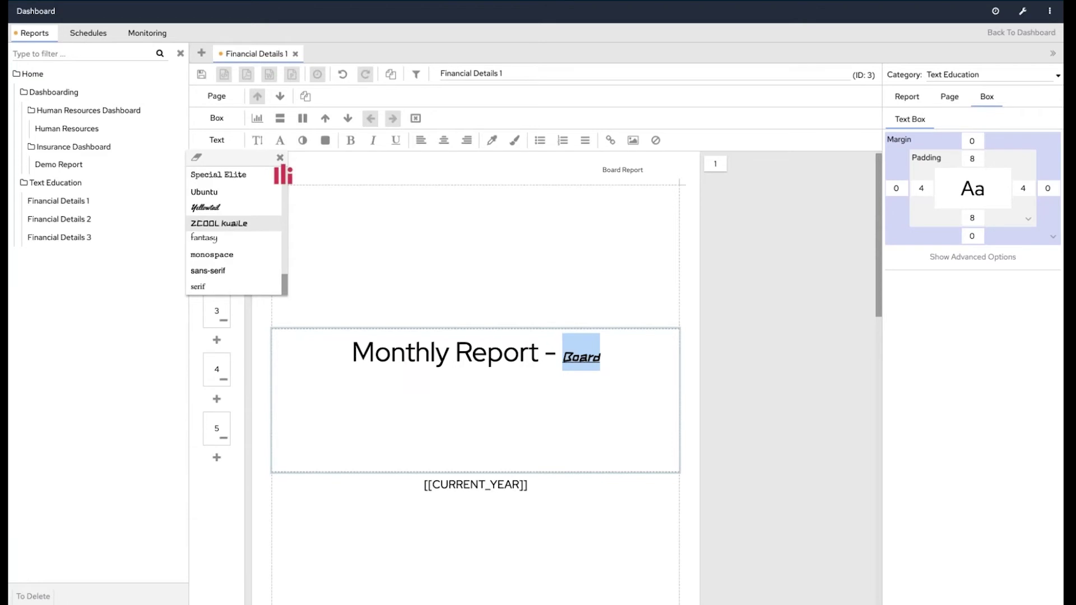
pyautogui.click(227, 256)
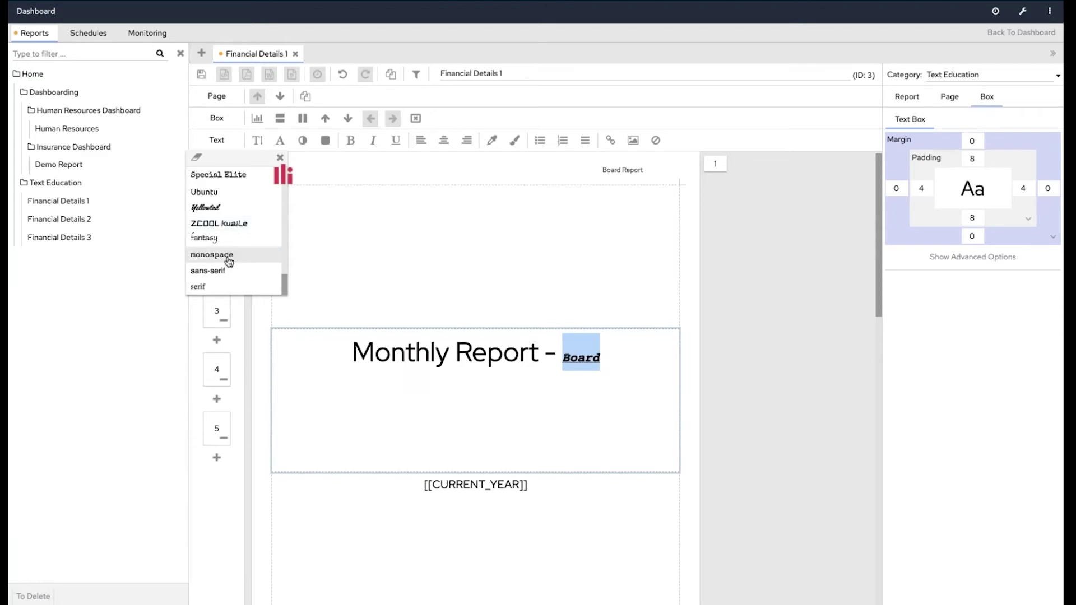
pyautogui.click(212, 274)
pyautogui.scroll(3, 230, 250)
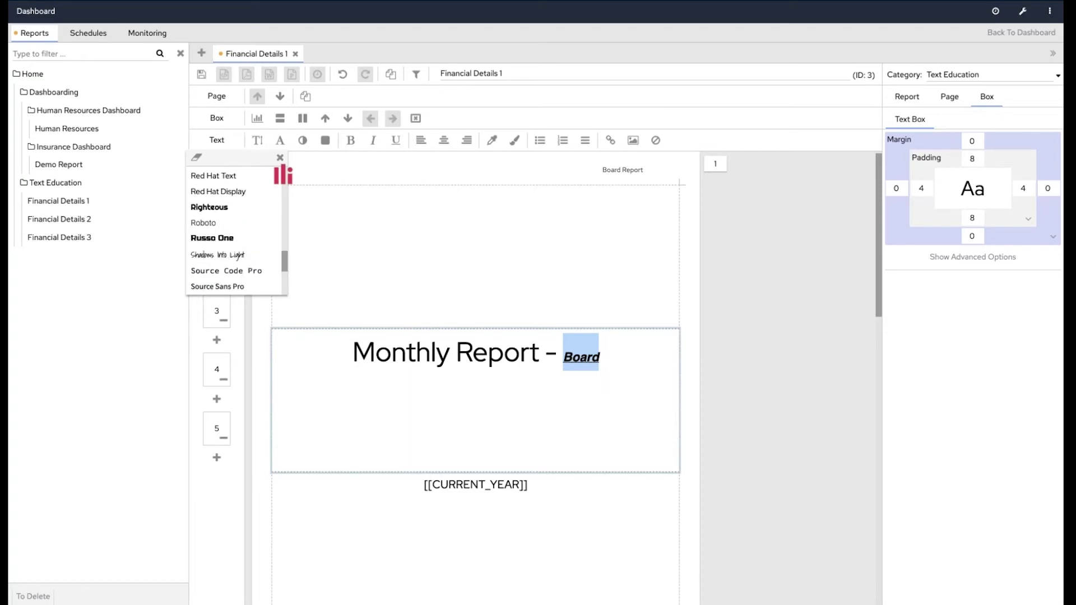
pyautogui.scroll(2, 227, 229)
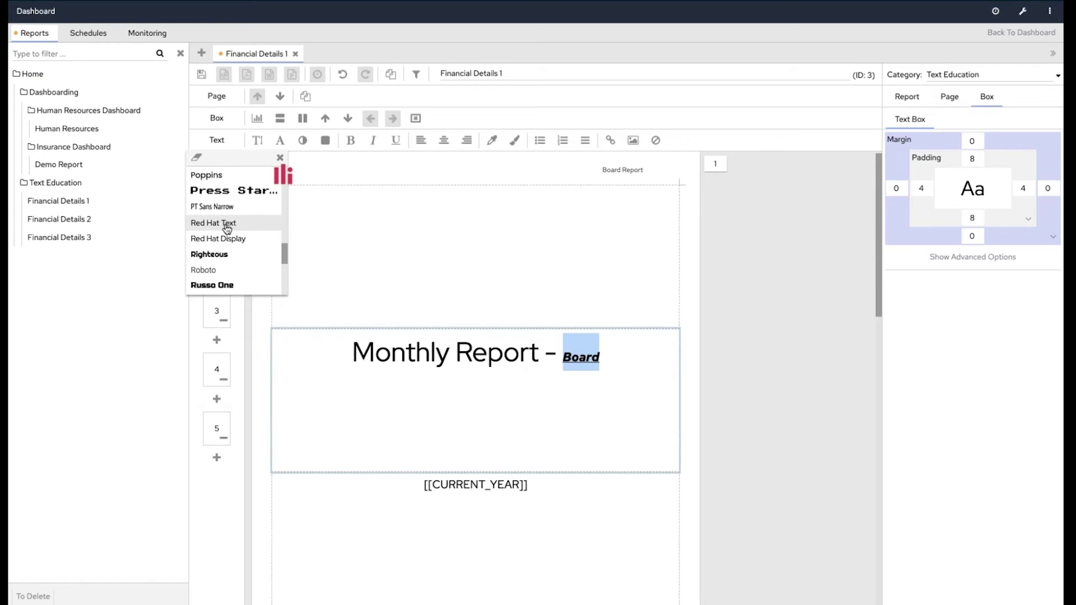
pyautogui.scroll(2, 227, 229)
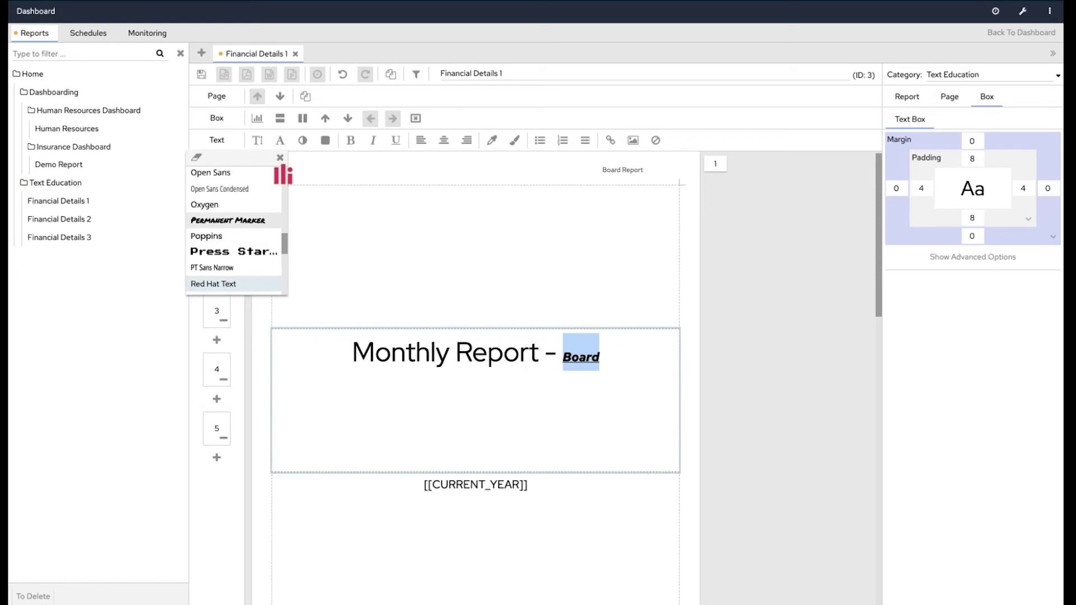
pyautogui.click(227, 220)
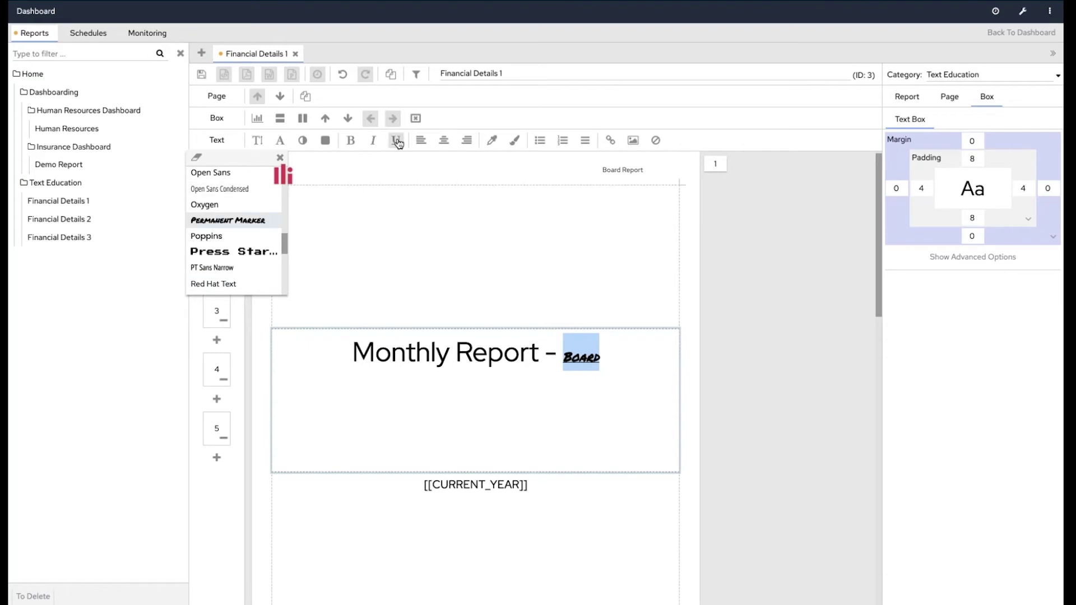
# Set the word "Board" in the title to font size 28 and give it a yellow text colour.
pyautogui.click(258, 142)
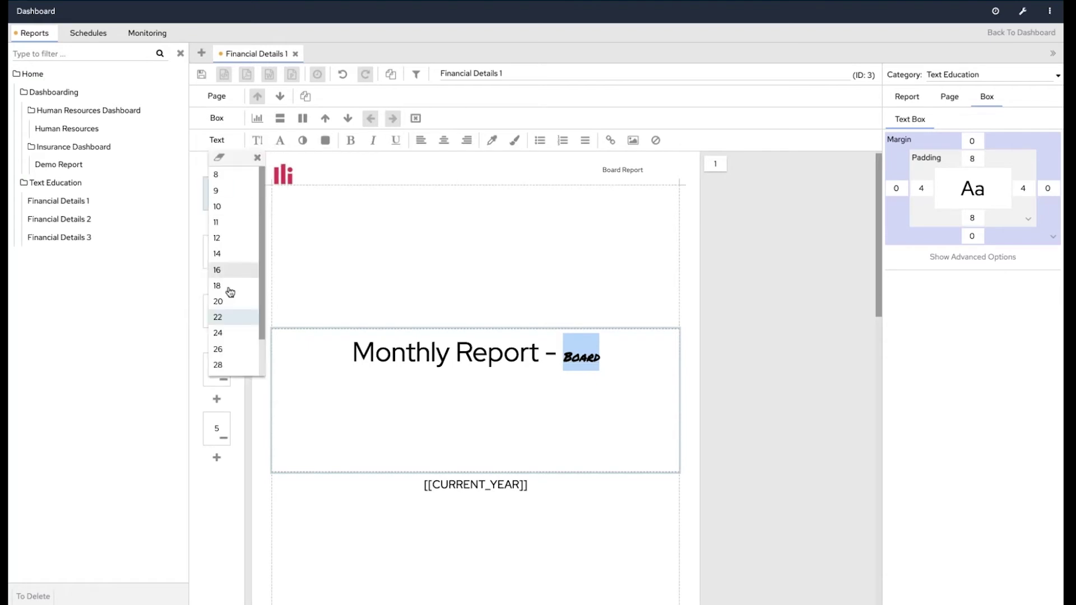
pyautogui.click(224, 369)
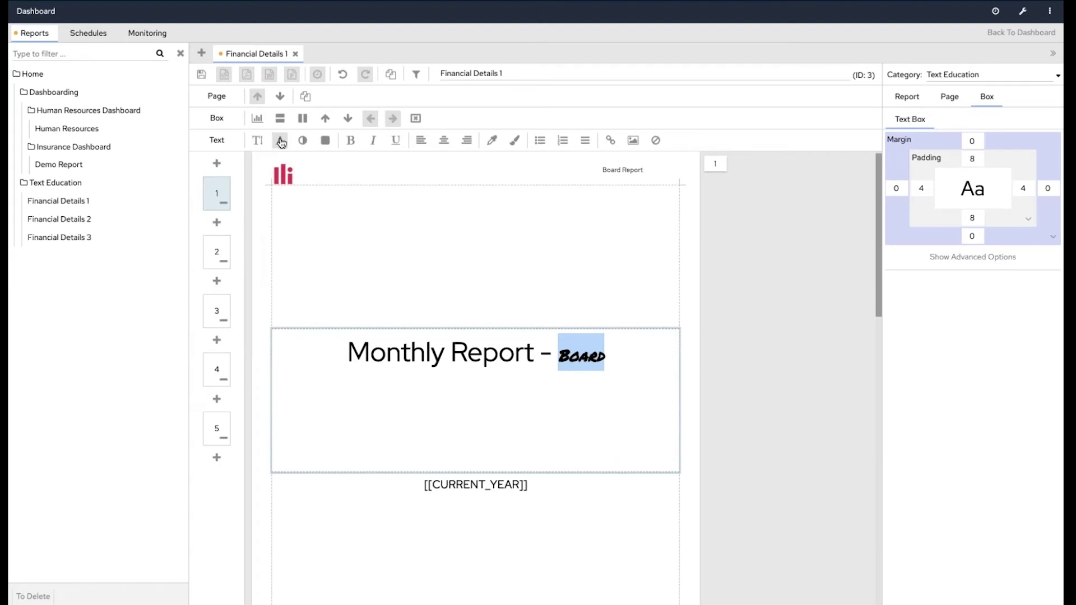
pyautogui.click(303, 143)
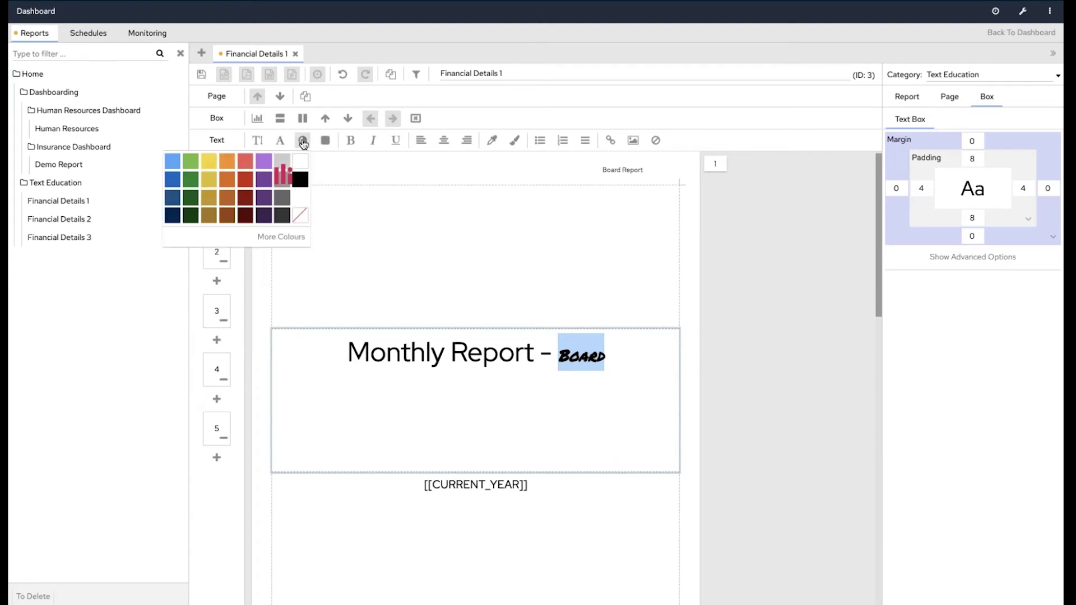
pyautogui.click(209, 185)
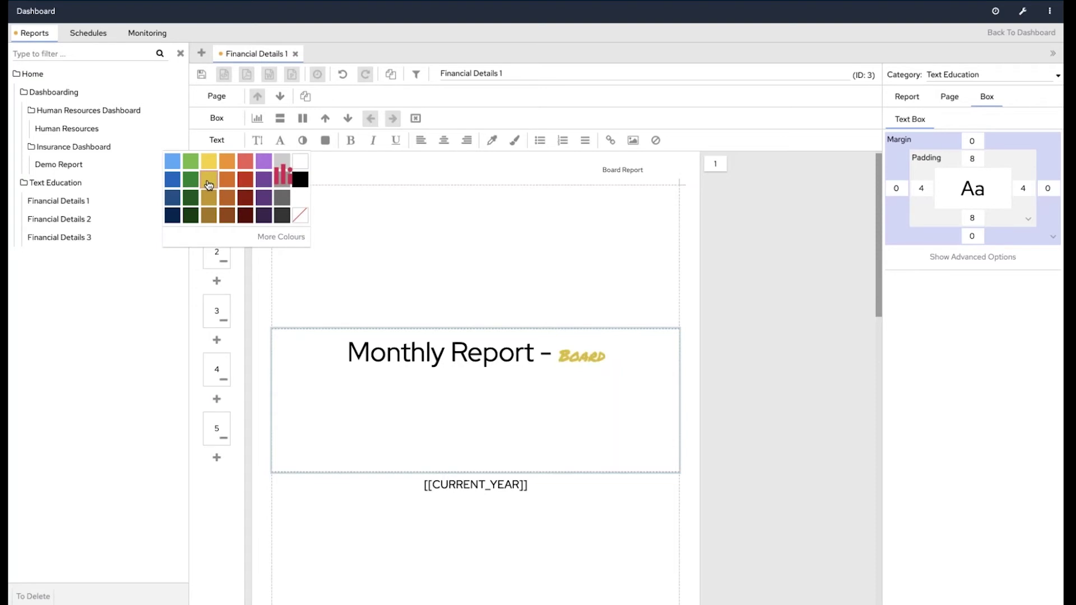
# Colour only the last two letters, "rd", of the word "Board" in the title orange.
pyautogui.click(606, 356)
pyautogui.moveTo(605, 357); pyautogui.dragTo(590, 356)
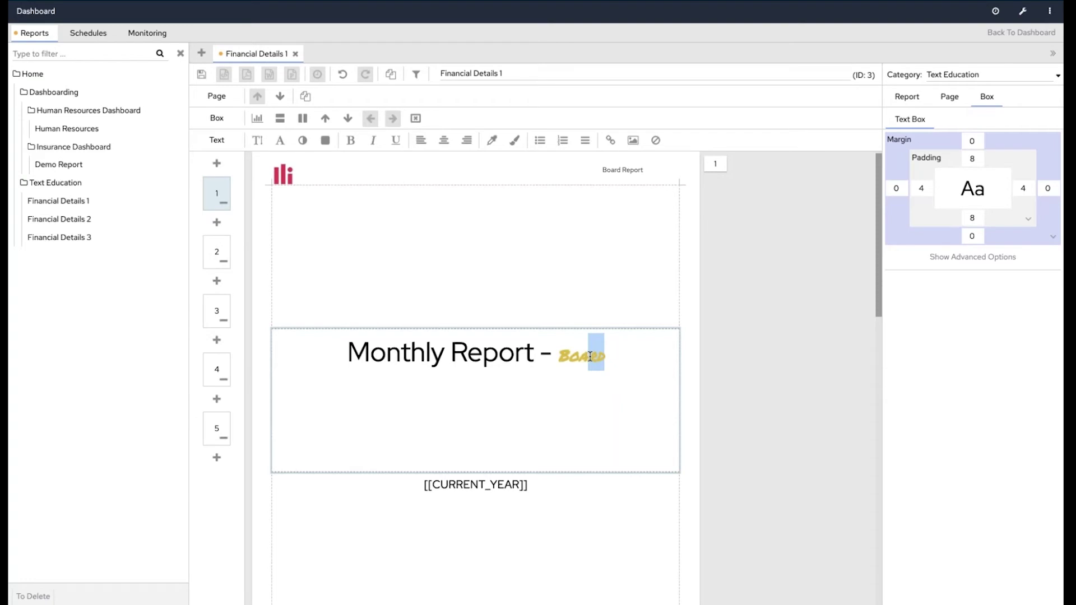
pyautogui.click(281, 141)
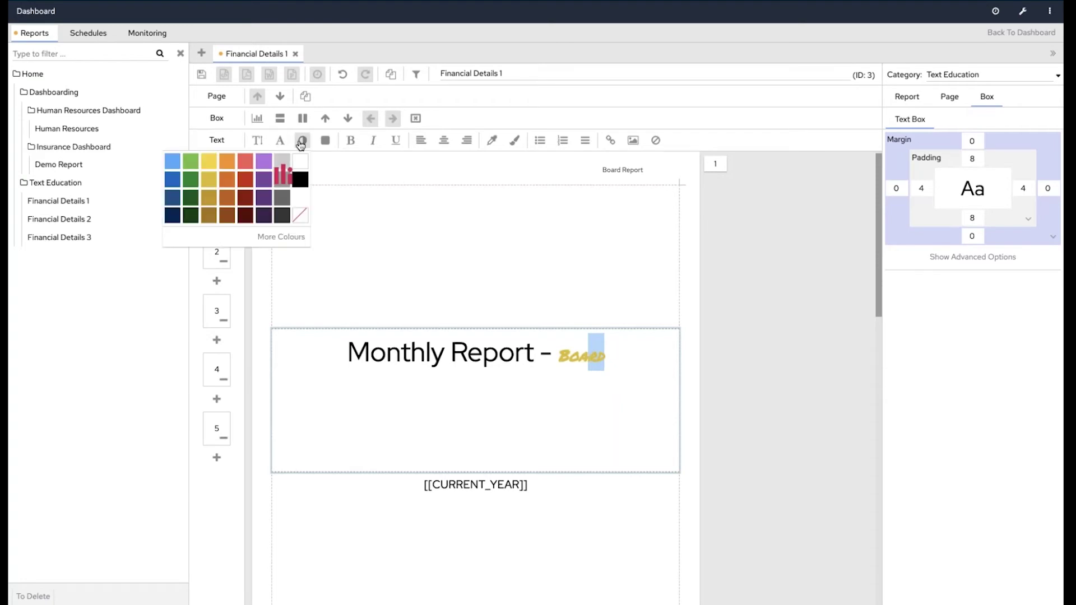
pyautogui.click(227, 186)
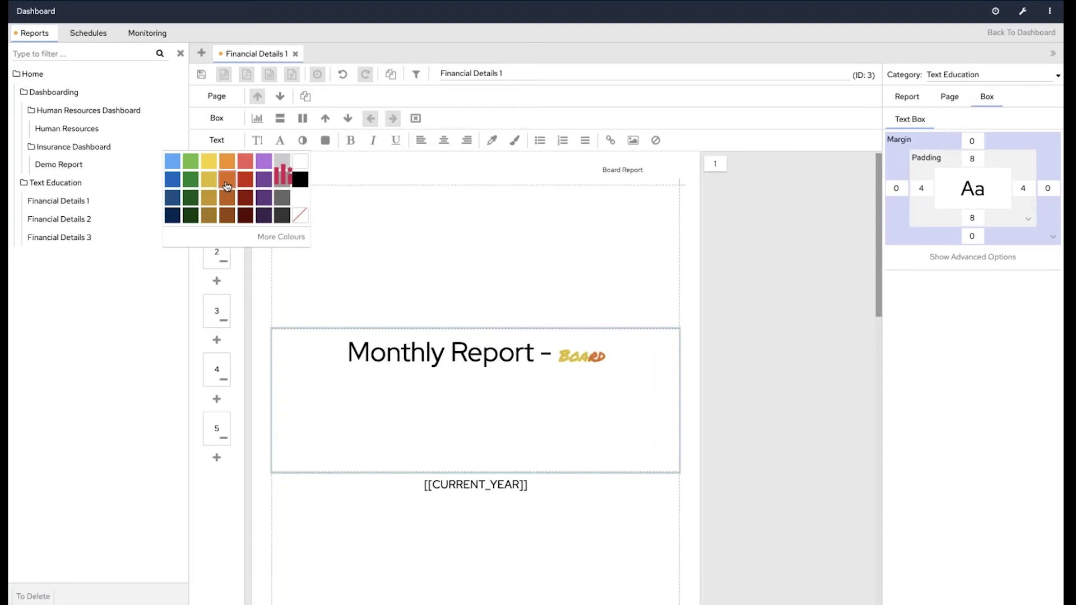
# Give the whole word "Board" in the title a light green background colour.
pyautogui.click(618, 360)
pyautogui.moveTo(618, 360); pyautogui.dragTo(559, 360)
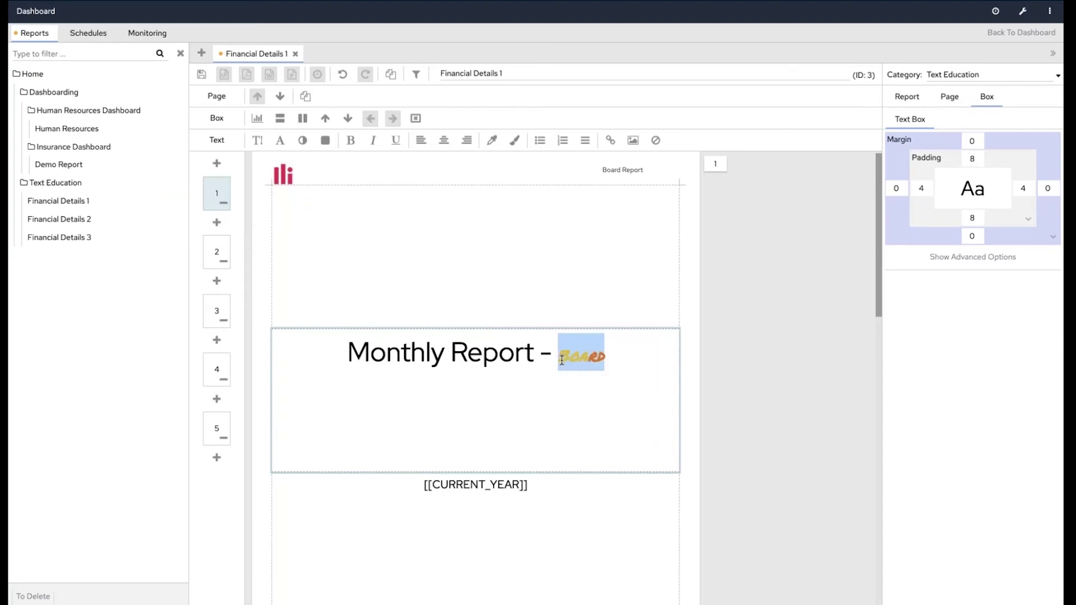
pyautogui.click(326, 141)
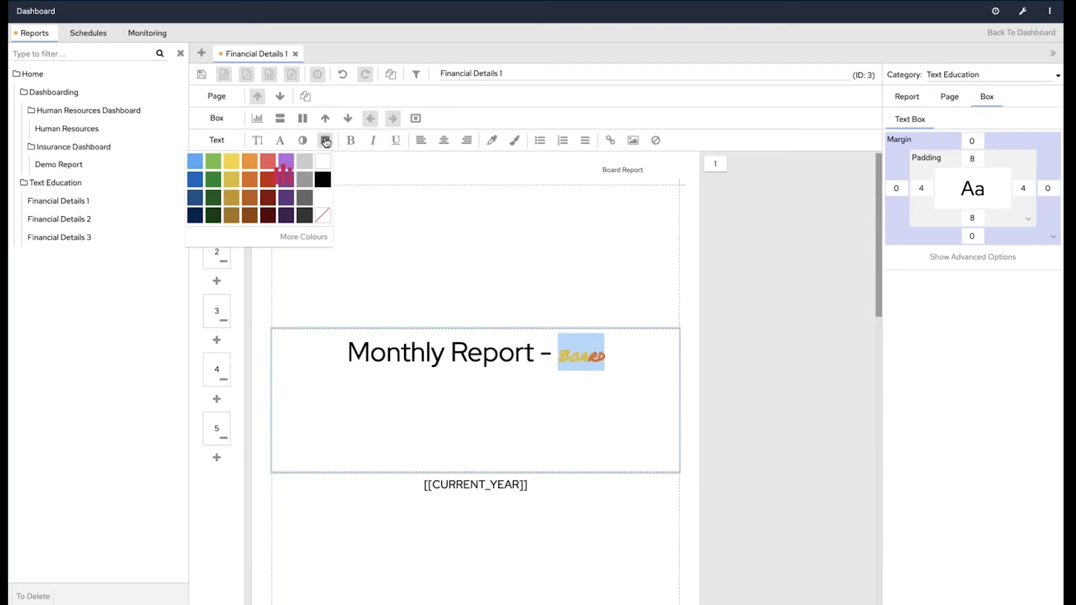
pyautogui.click(213, 165)
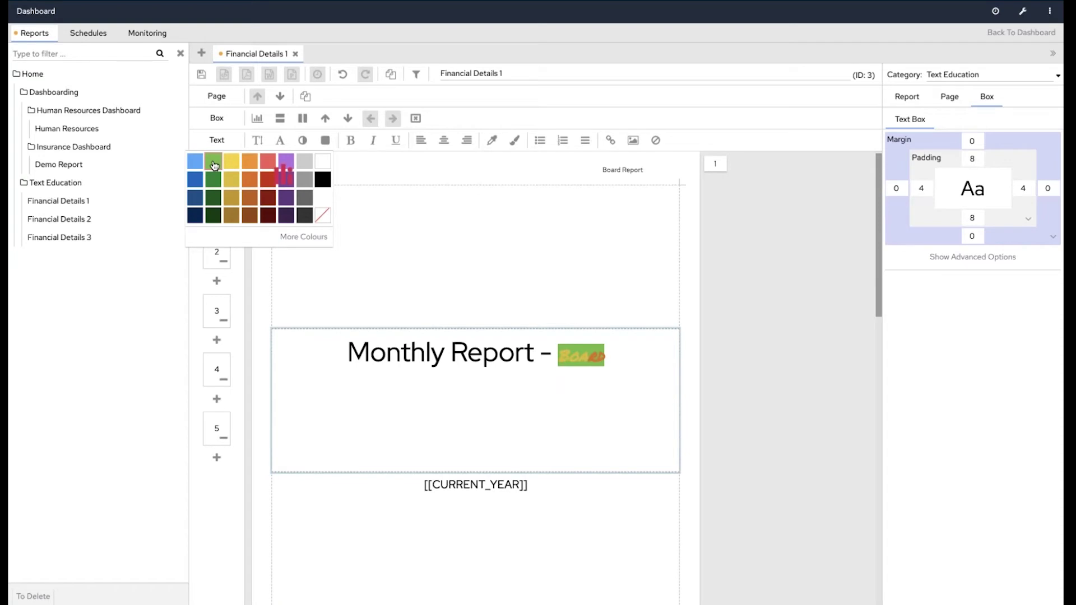
pyautogui.click(538, 395)
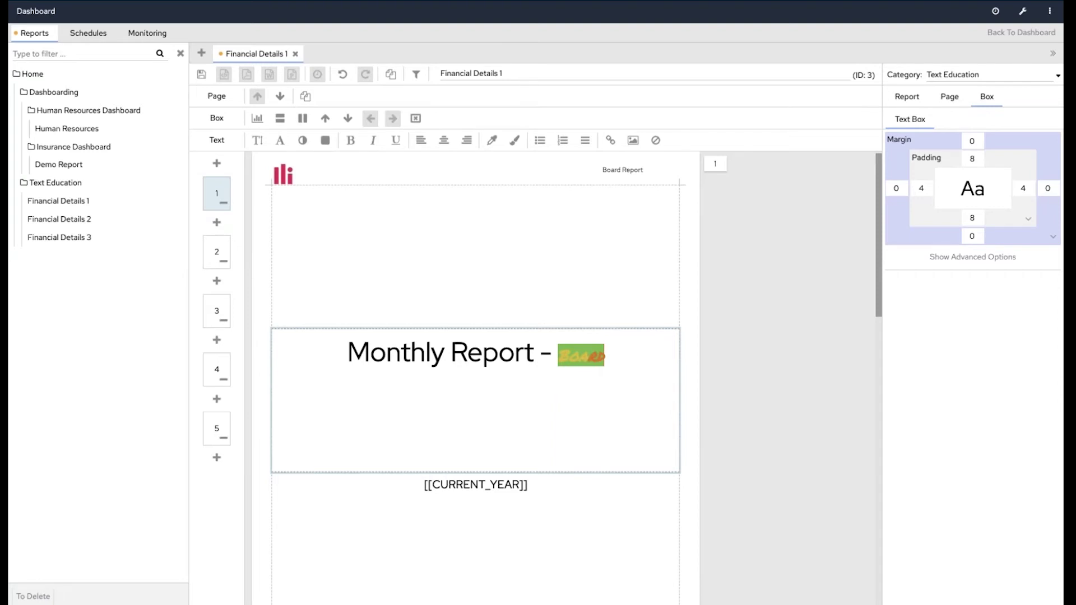
# Select the [[CURRENT_YEAR]] variable in the introductory paragraph under "Monthly Report - Sales" on page 2.
pyautogui.scroll(-6, 476, 378)
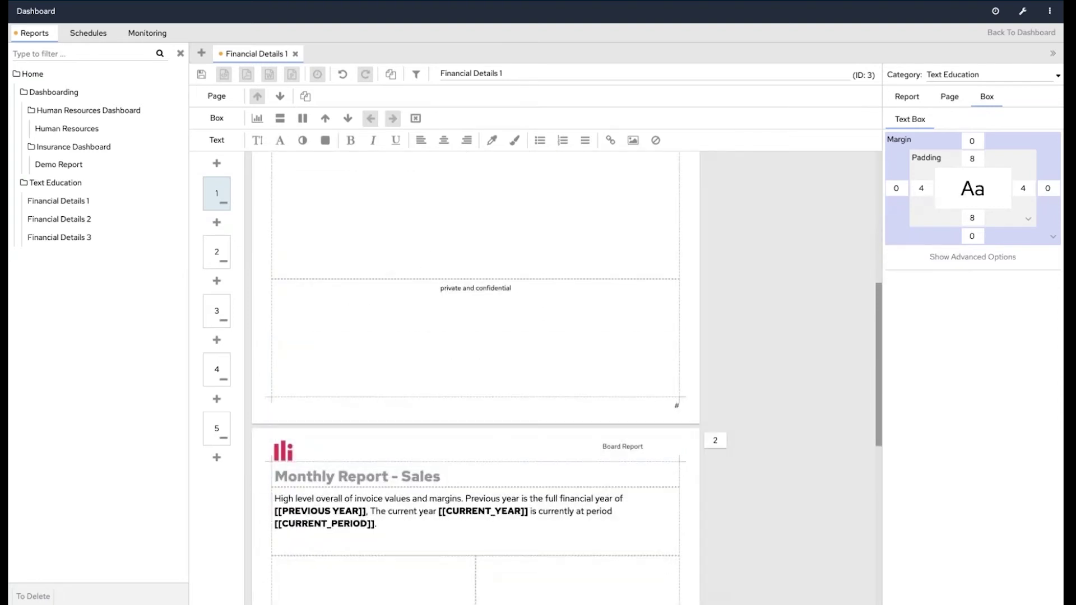
pyautogui.scroll(-3, 523, 369)
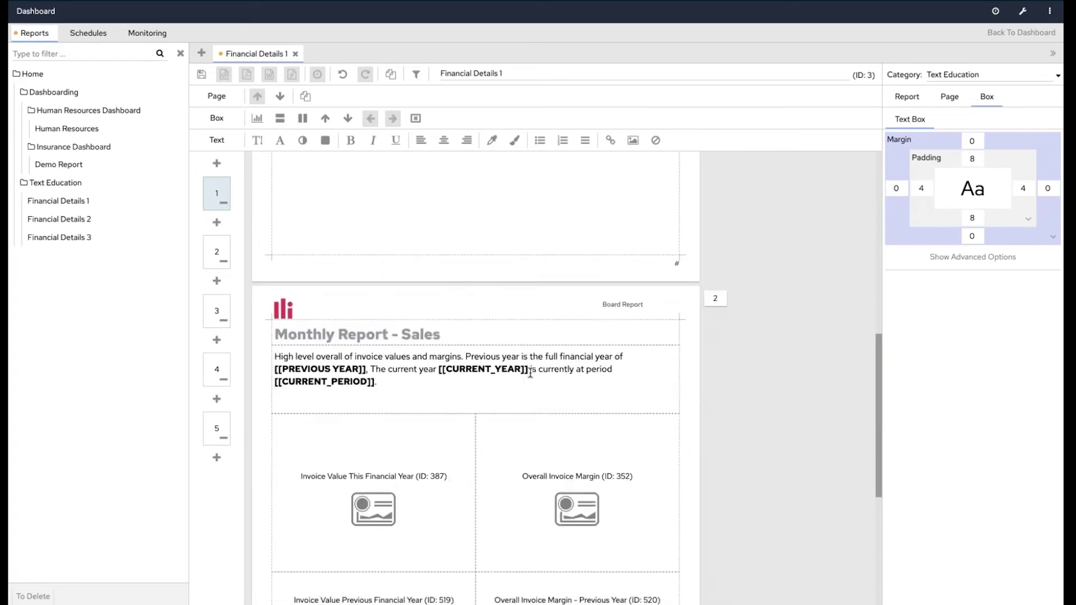
pyautogui.moveTo(523, 370); pyautogui.dragTo(440, 370)
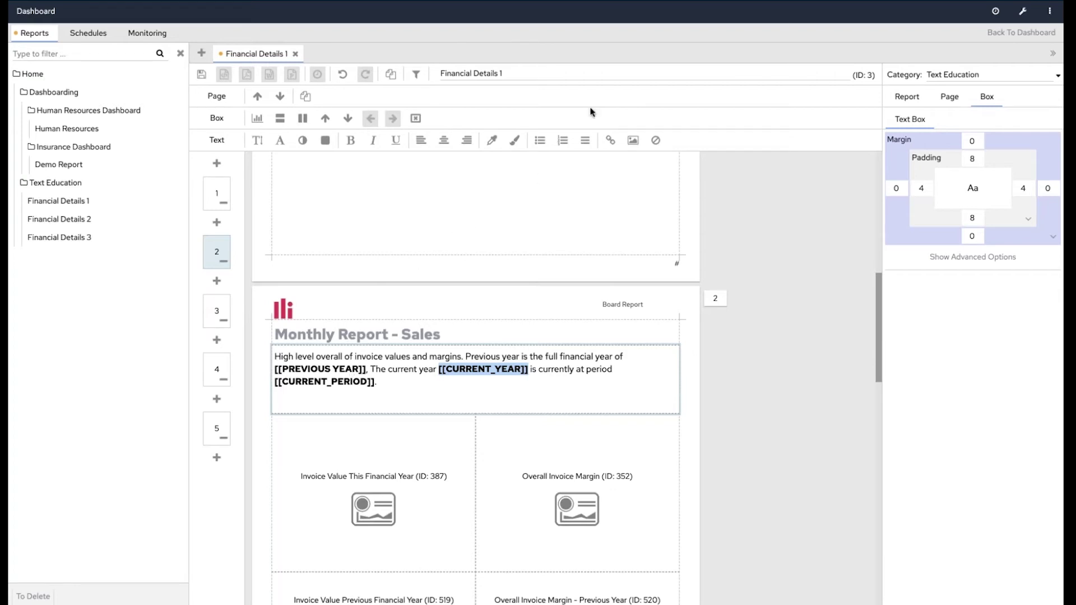
# Open the global variables in the system settings and examine how the custom variables used in the report are defined.
pyautogui.click(1022, 14)
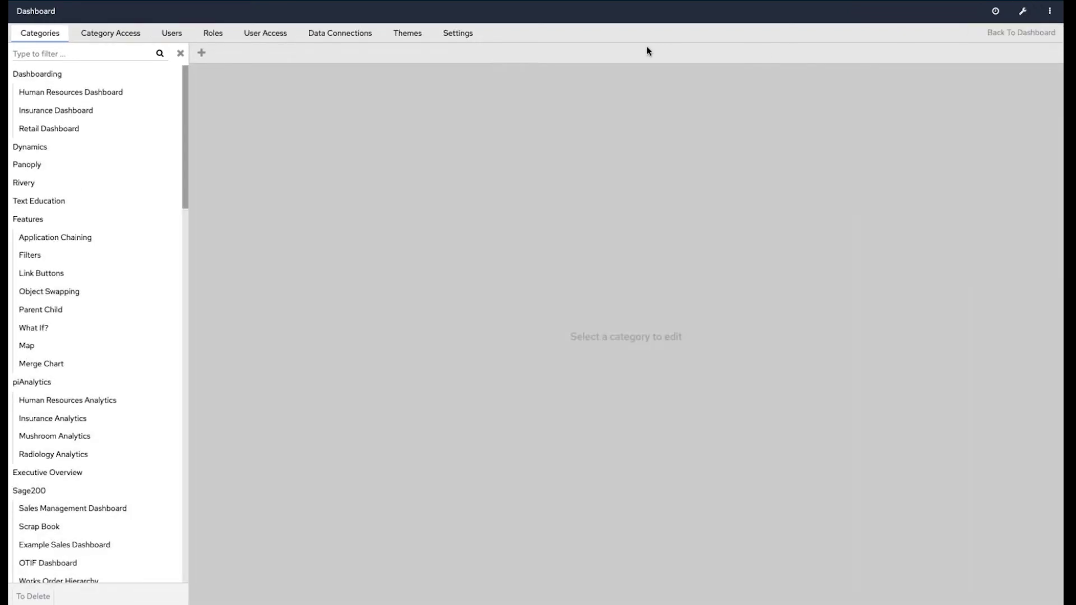
pyautogui.click(460, 38)
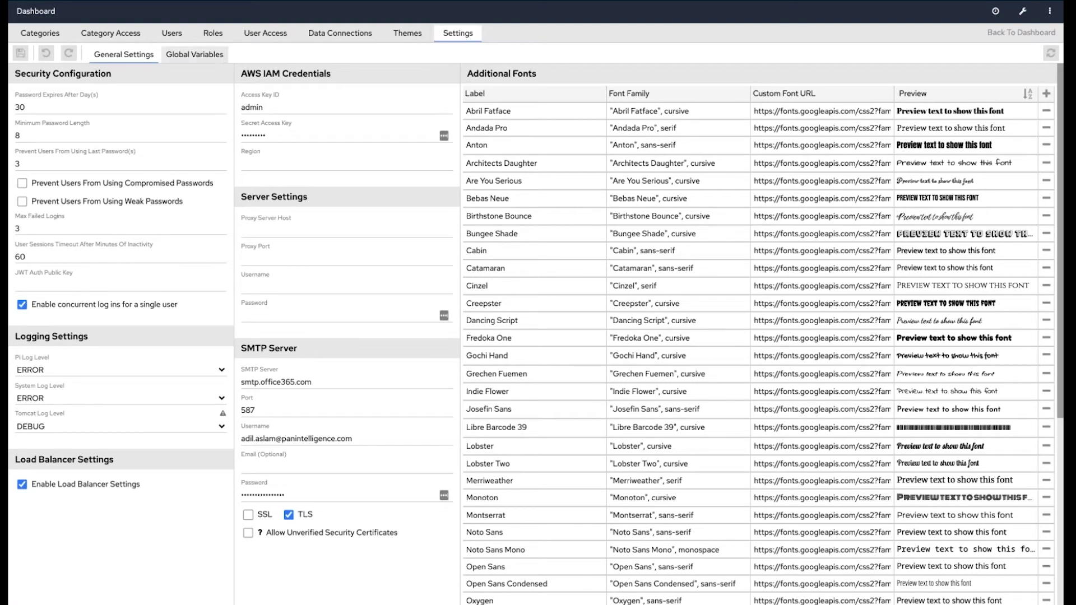
pyautogui.click(213, 60)
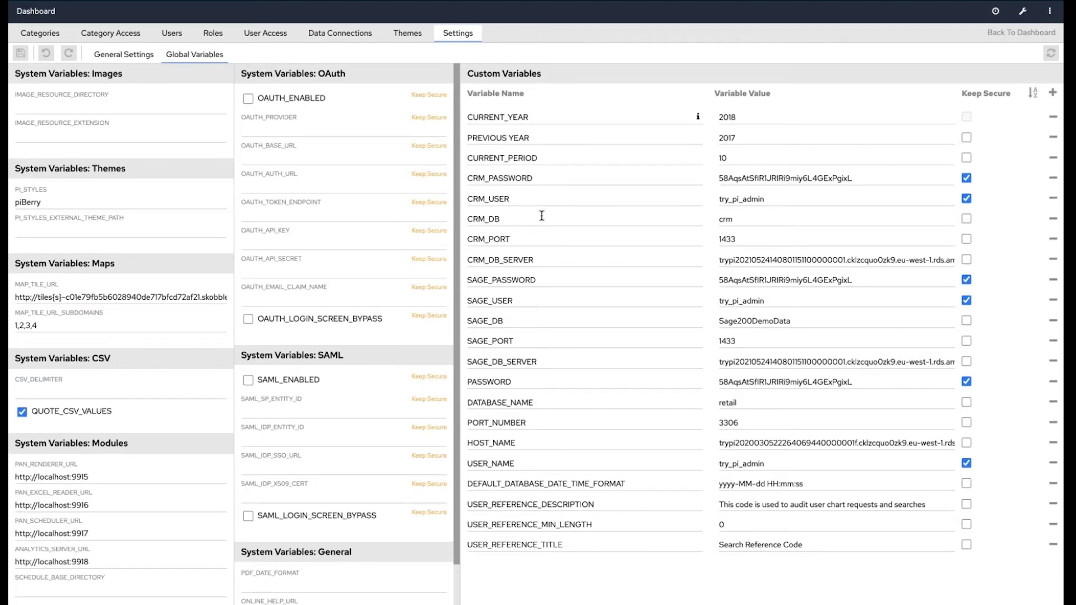
# Examine the Additional Fonts list in the general settings and select the custom font URL of Andada Pro.
pyautogui.click(143, 58)
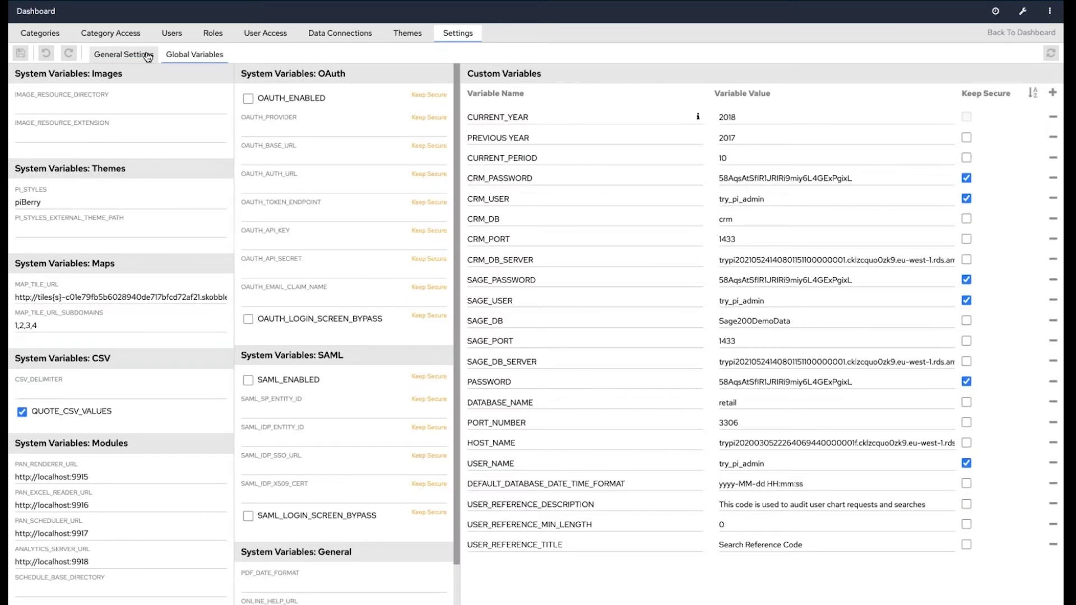
pyautogui.click(147, 55)
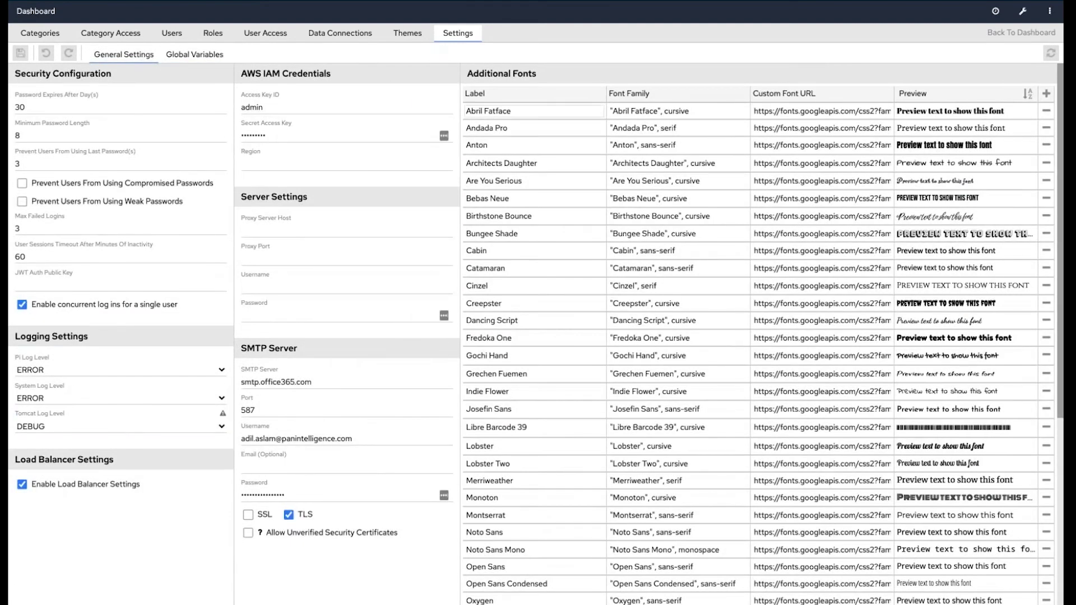
pyautogui.scroll(-5, 532, 251)
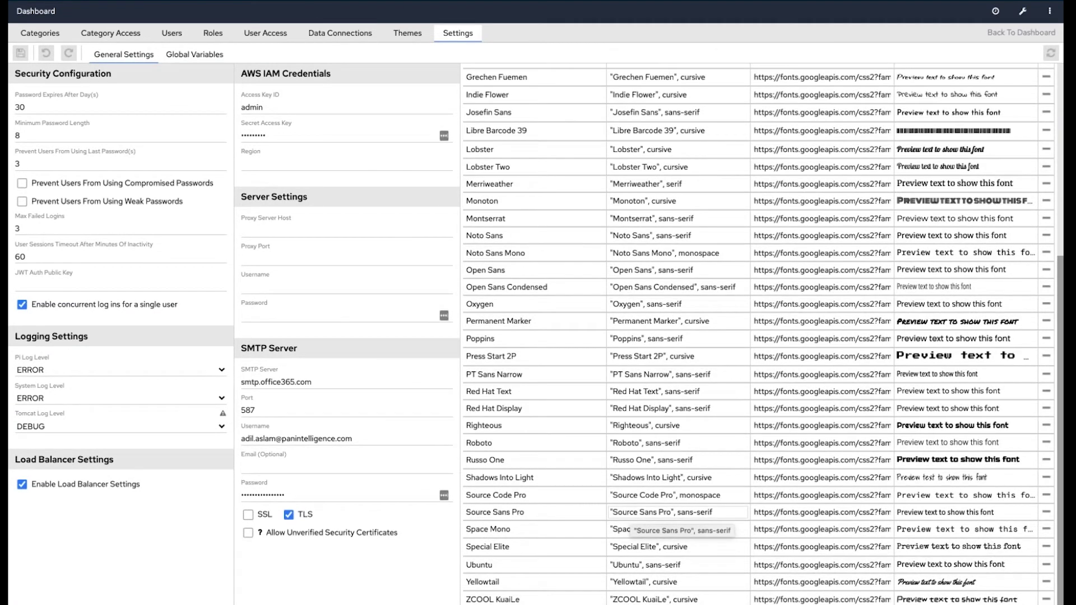
pyautogui.scroll(5, 700, 479)
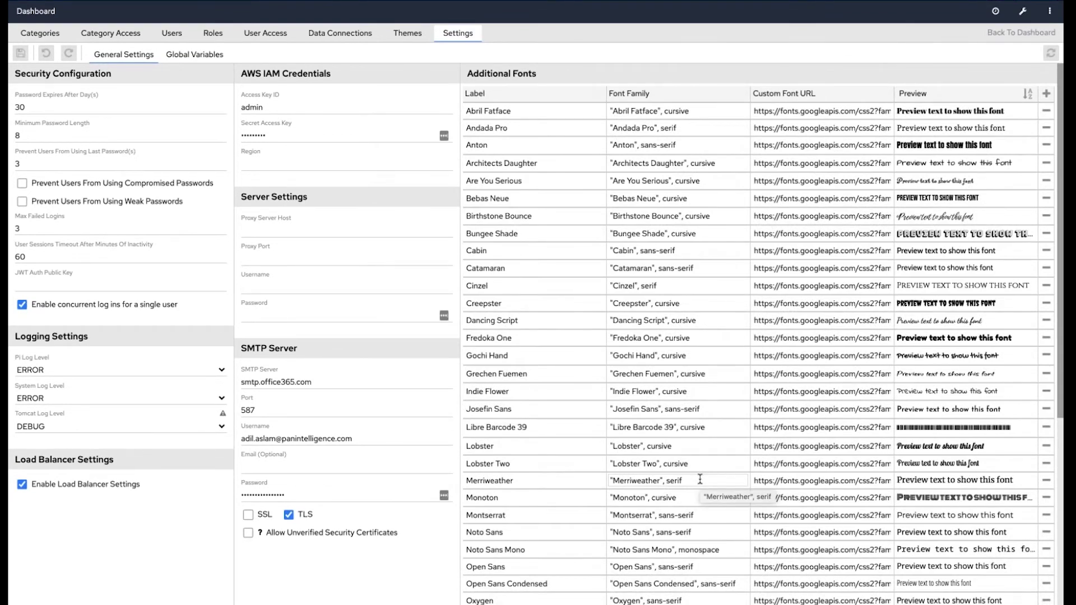
pyautogui.scroll(-5, 700, 480)
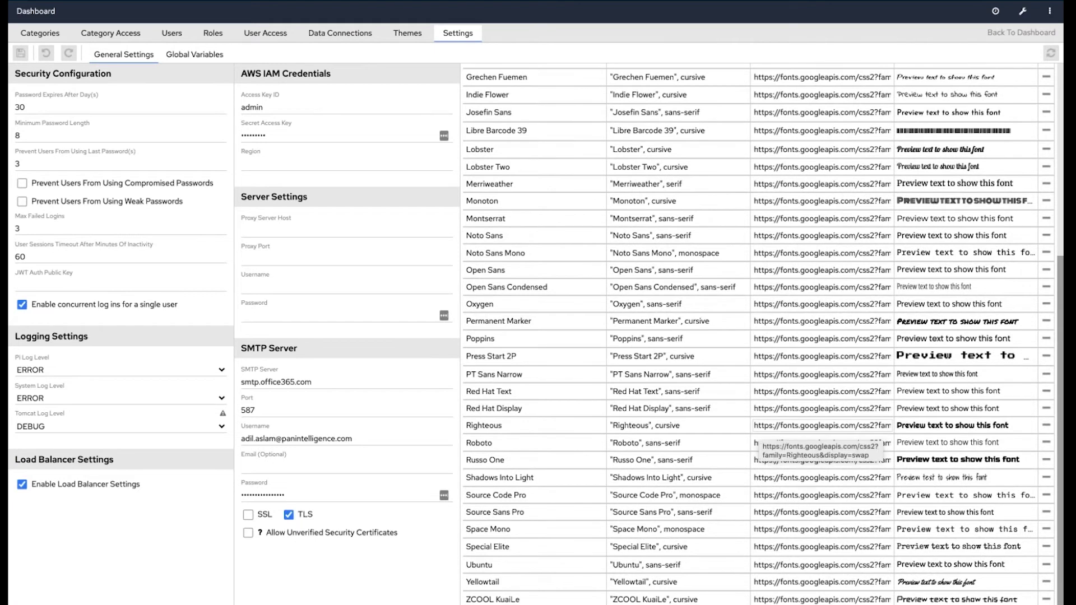
pyautogui.scroll(5, 818, 437)
pyautogui.scroll(-5, 818, 437)
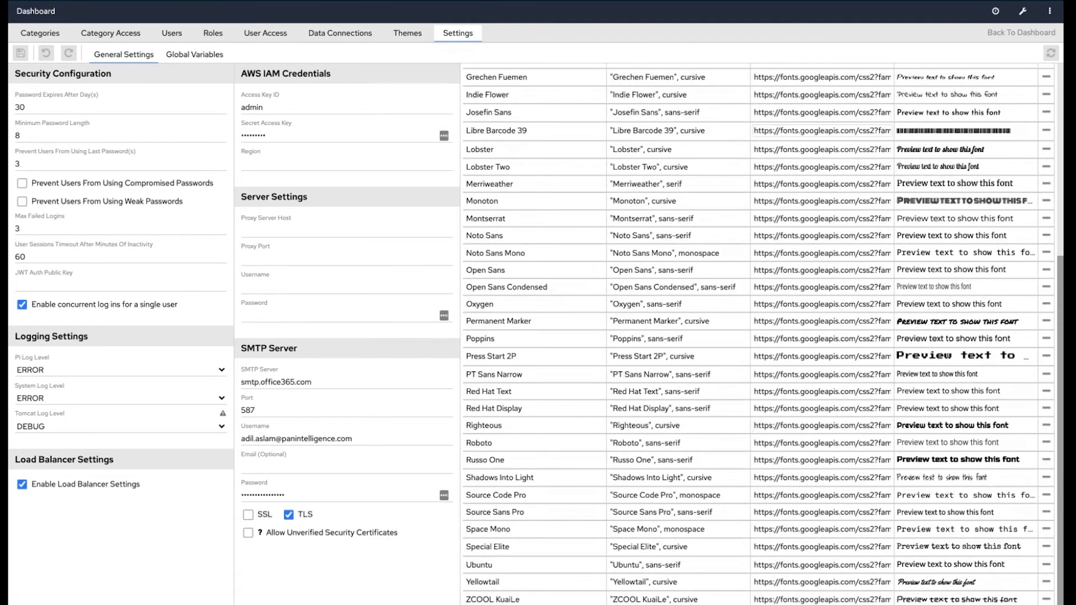
pyautogui.scroll(5, 818, 437)
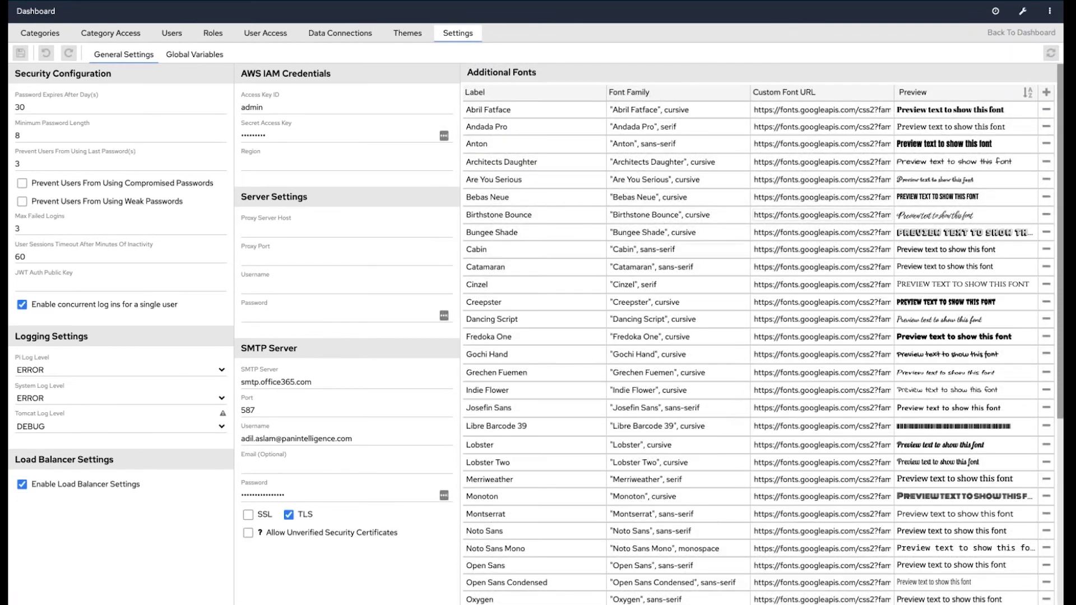
pyautogui.click(758, 126)
pyautogui.hotkey('shift', 'End')
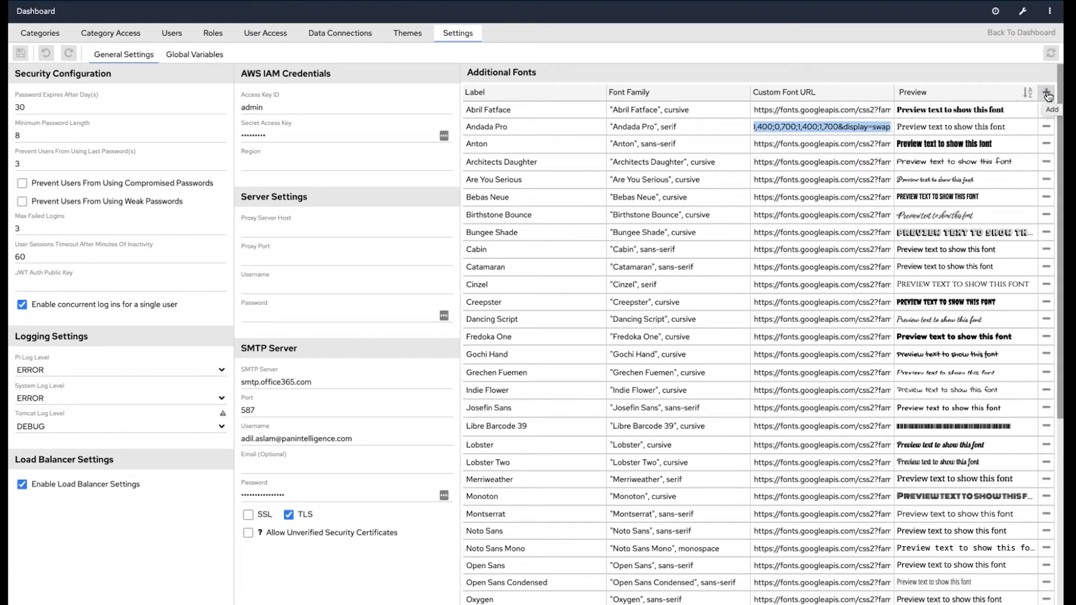
# Add an empty entry to the Additional Fonts list and activate its custom font URL field.
pyautogui.click(845, 127)
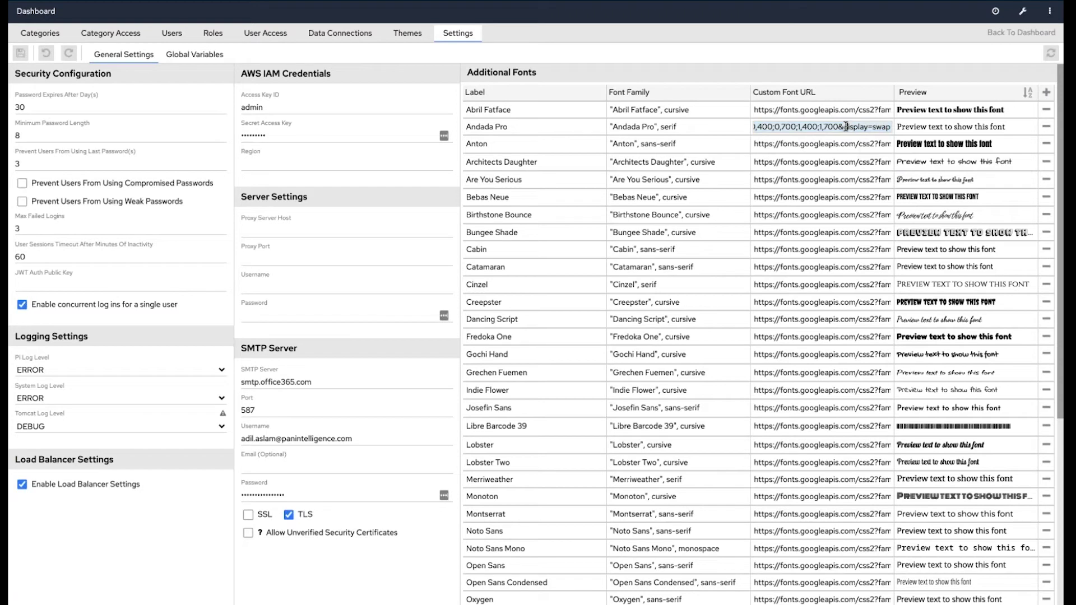
pyautogui.moveTo(845, 127); pyautogui.dragTo(742, 126)
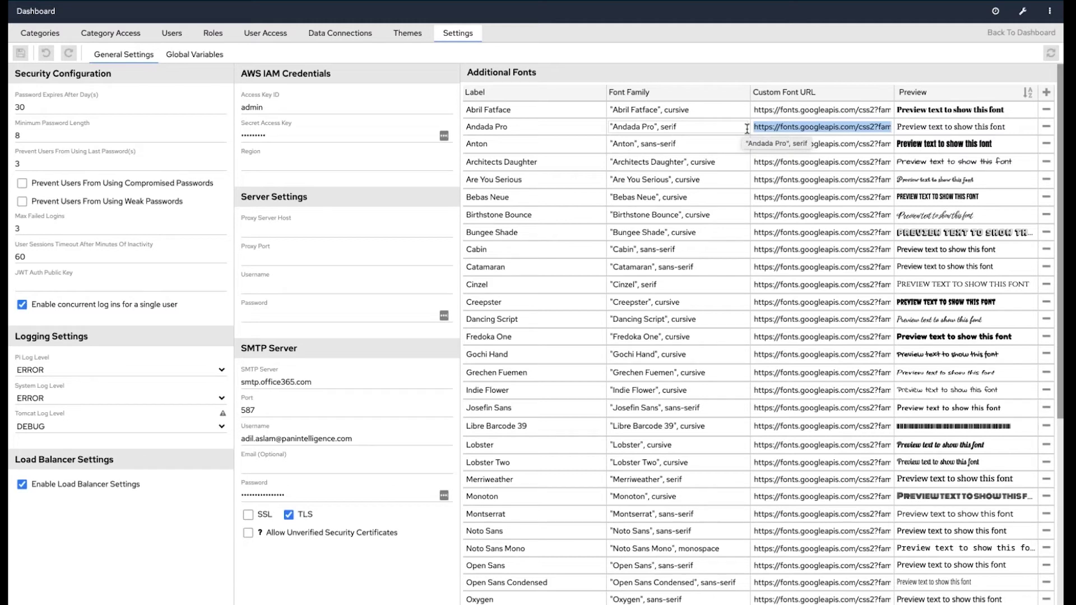
pyautogui.click(1048, 98)
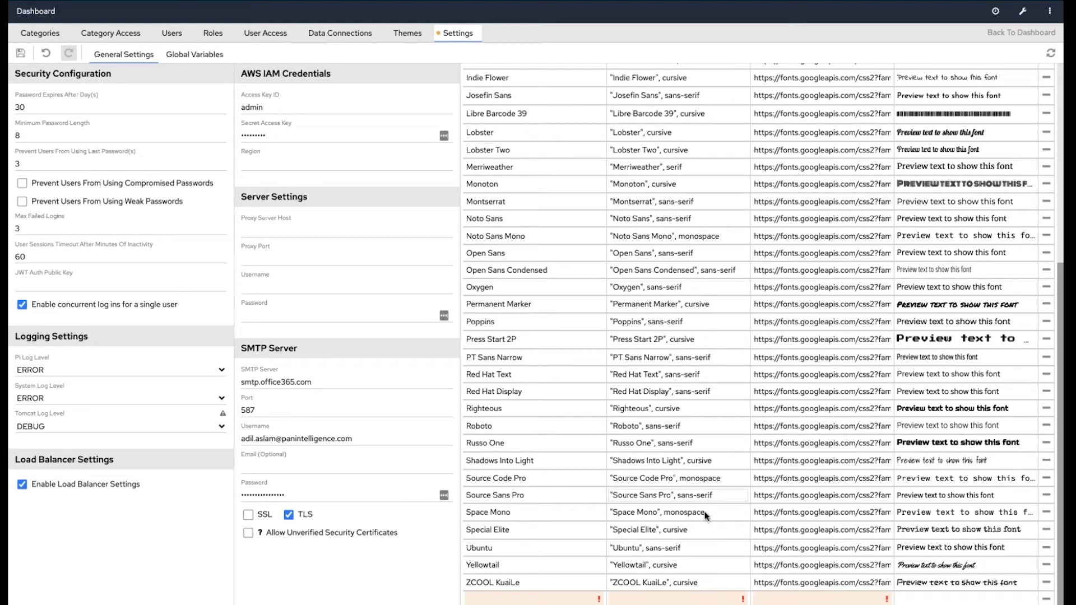
pyautogui.click(557, 598)
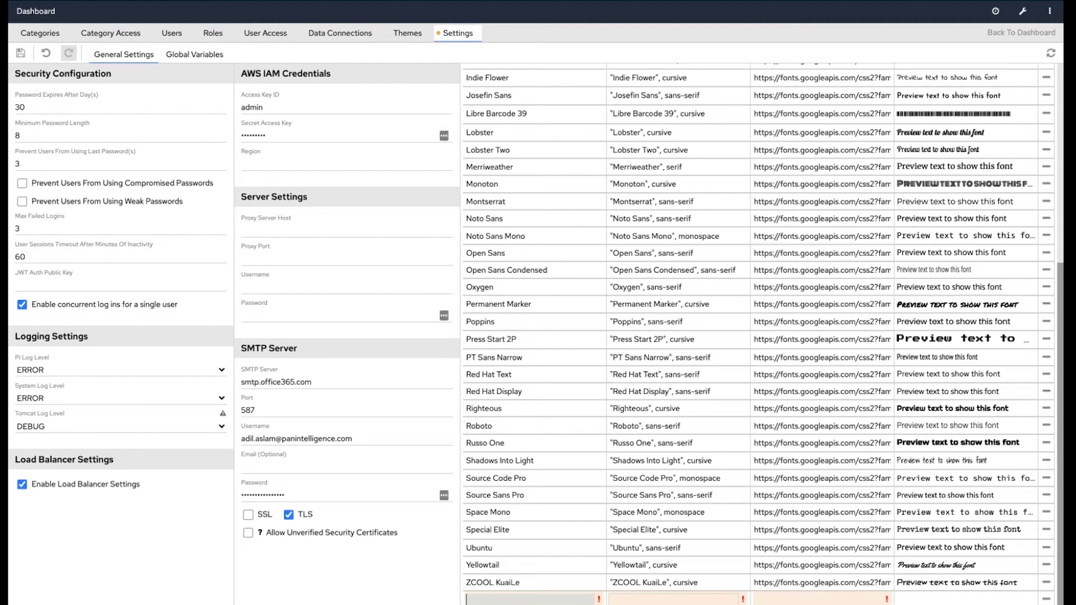
pyautogui.click(769, 599)
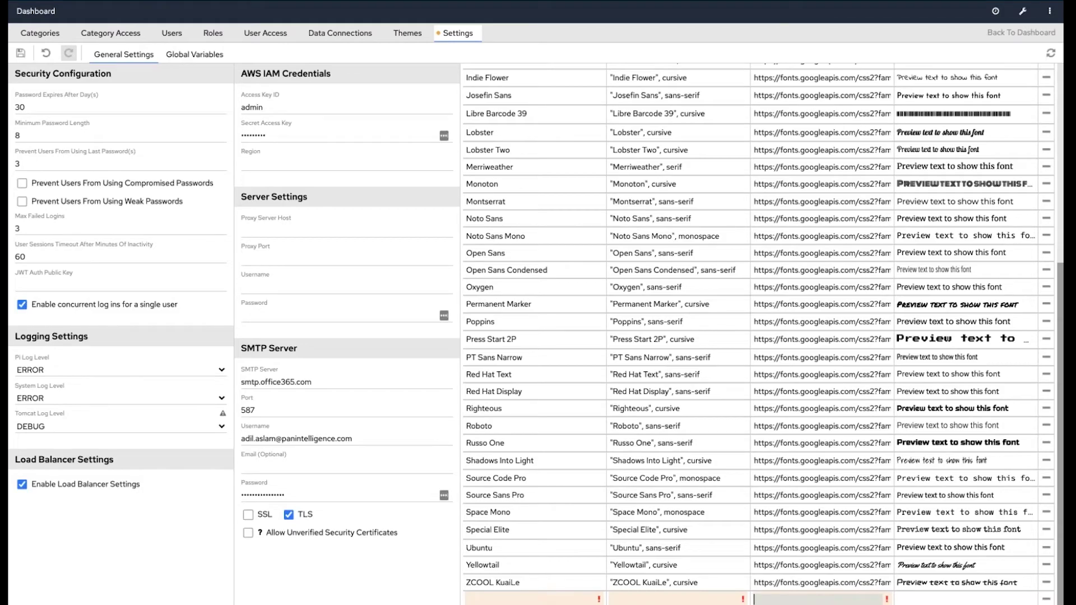
# Search for google fonts in a new browser tab, open the Google Fonts site and close its selected family overview.
pyautogui.hotkey('ctrl', 't')
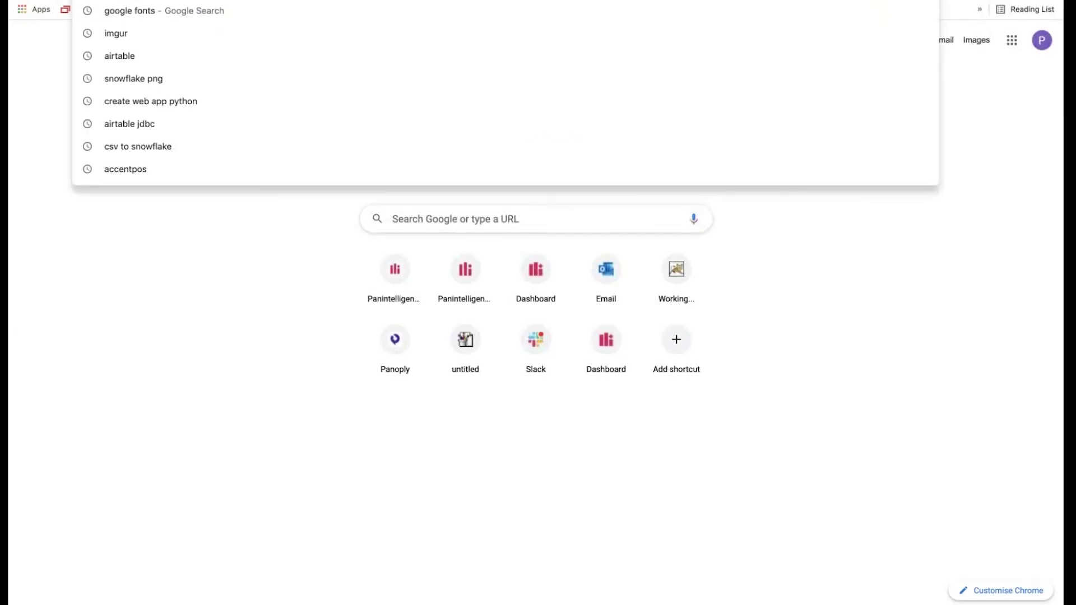
pyautogui.write('goog')
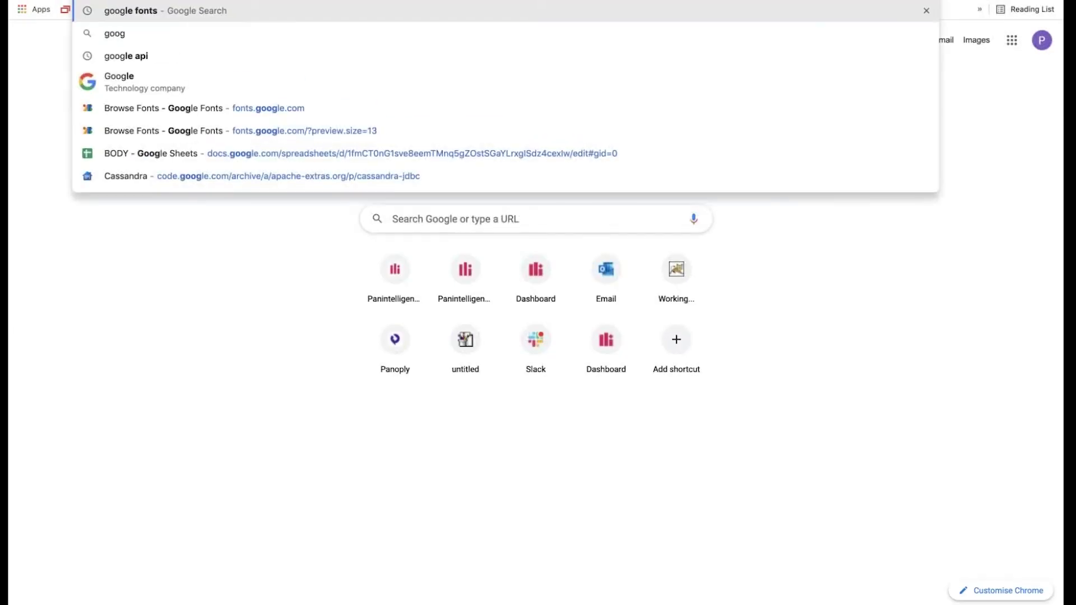
pyautogui.press('Return')
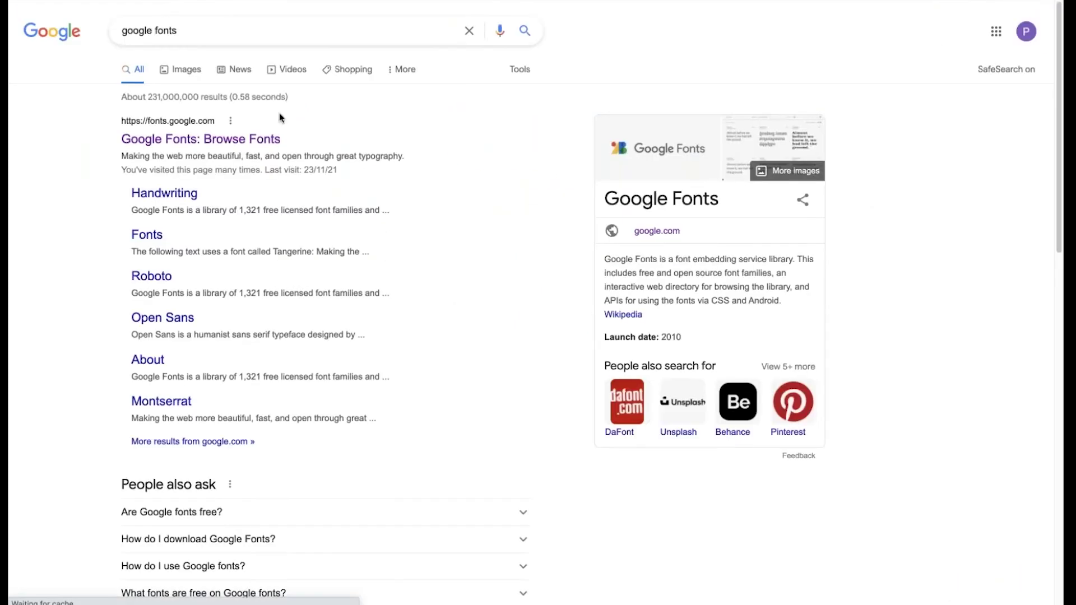
pyautogui.click(212, 141)
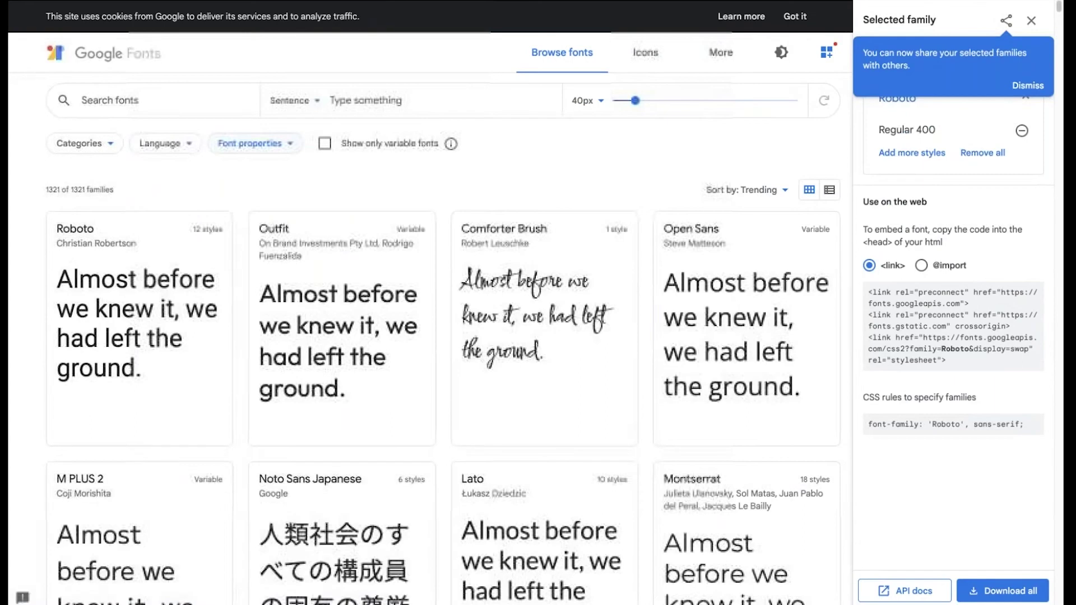
pyautogui.click(1031, 20)
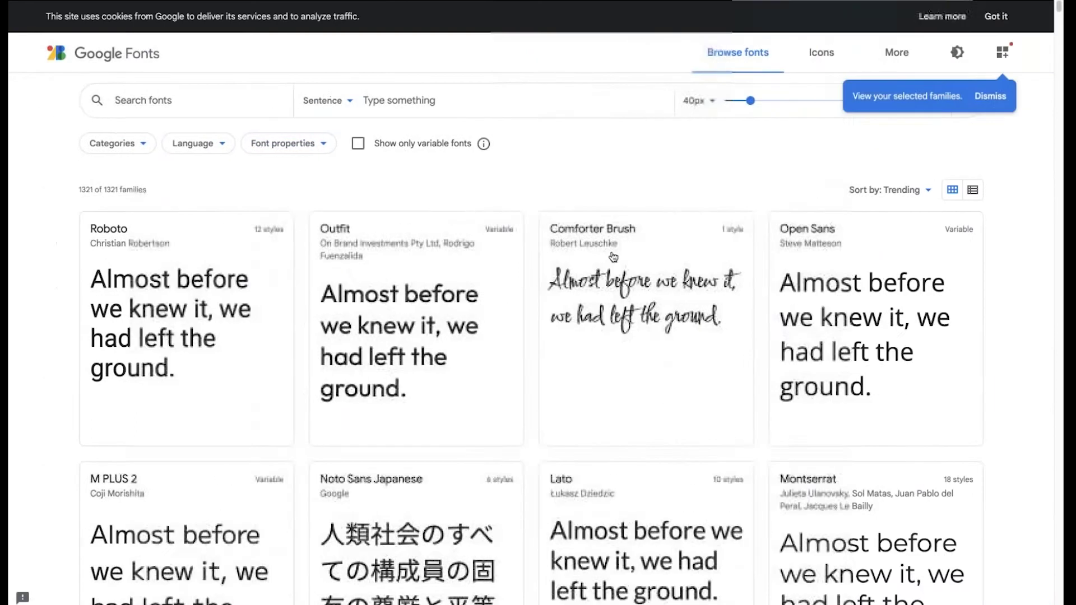
# Find the Estonia font in the catalogue, open its page and look over its styles and sample glyphs.
pyautogui.scroll(-5, 613, 257)
pyautogui.scroll(-7, 614, 257)
pyautogui.scroll(-6, 645, 169)
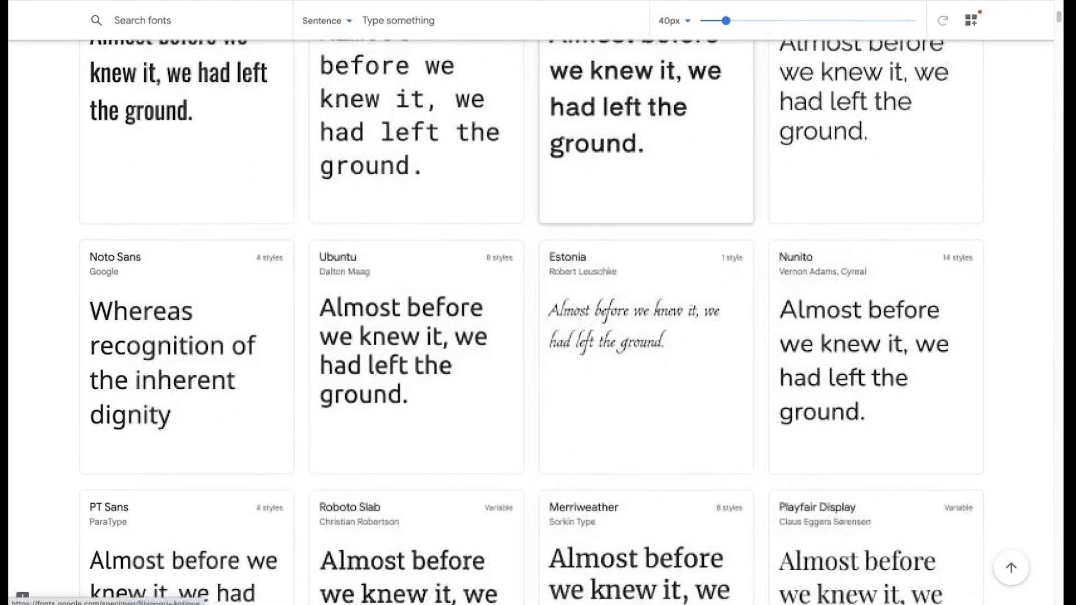
pyautogui.scroll(-1, 645, 201)
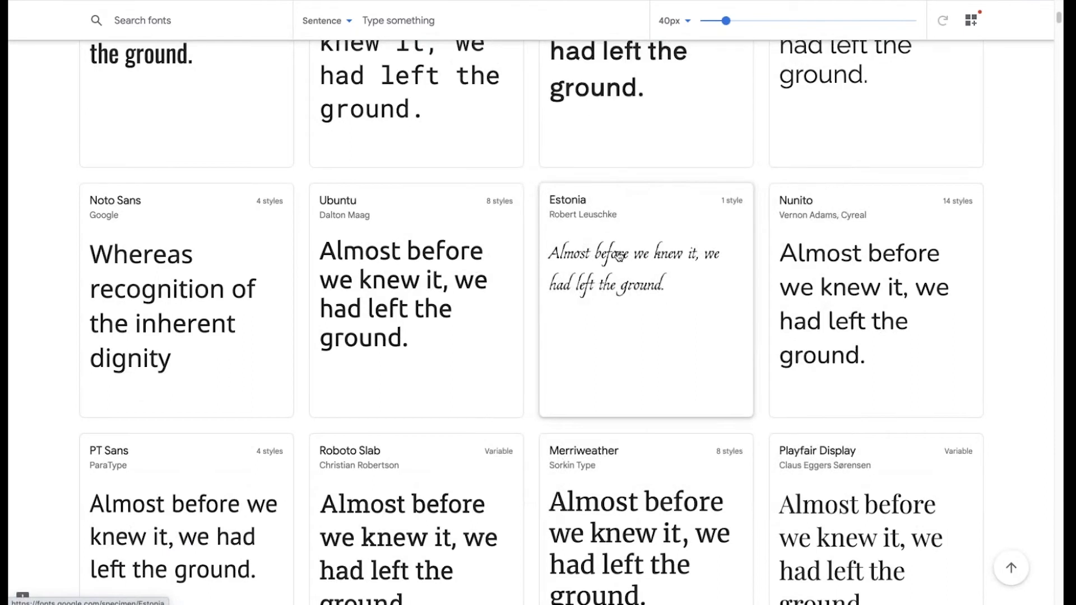
pyautogui.click(643, 242)
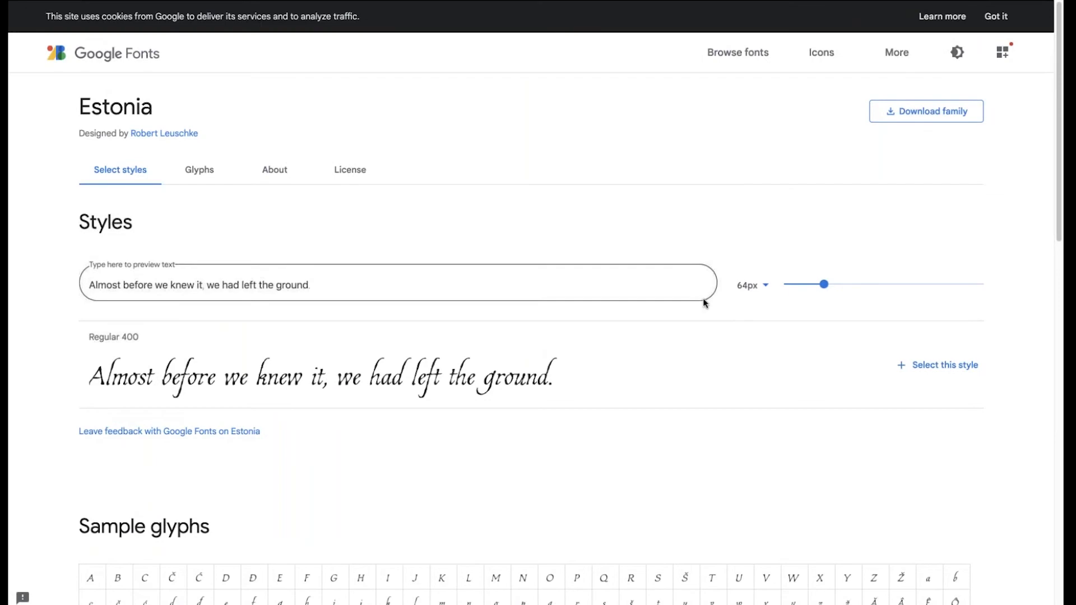
pyautogui.scroll(-2, 704, 303)
pyautogui.scroll(-7, 534, 303)
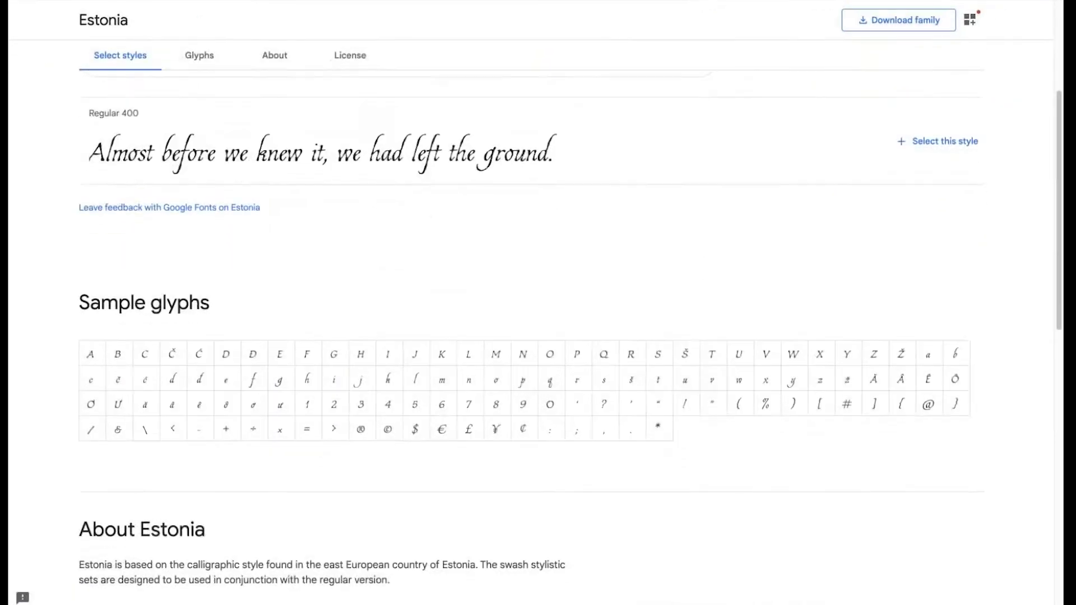
pyautogui.scroll(8, 538, 303)
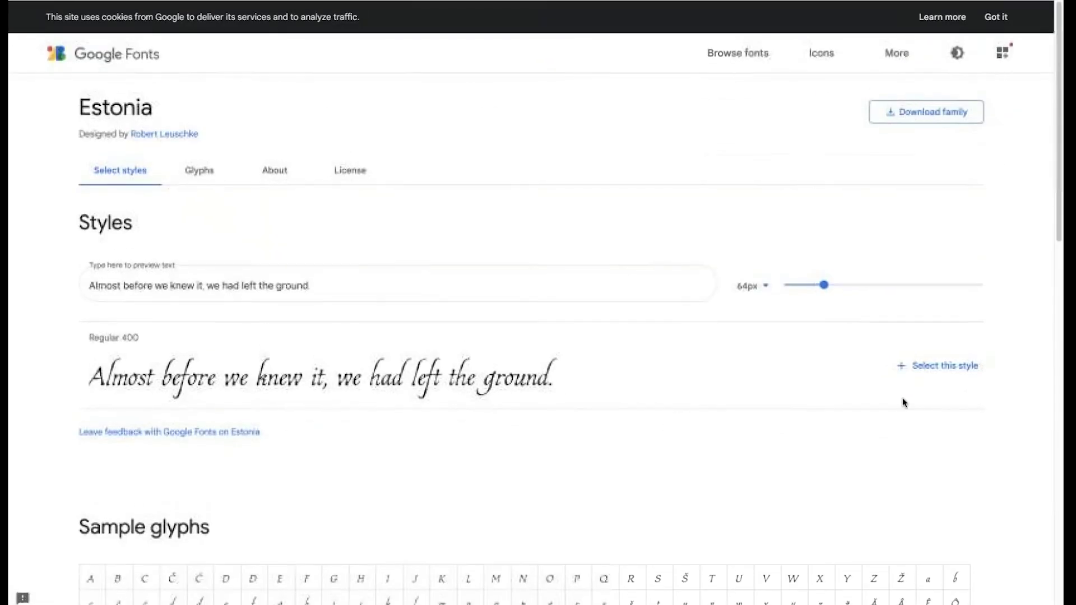
# Select the Regular 400 style of Estonia and download the font family.
pyautogui.click(904, 372)
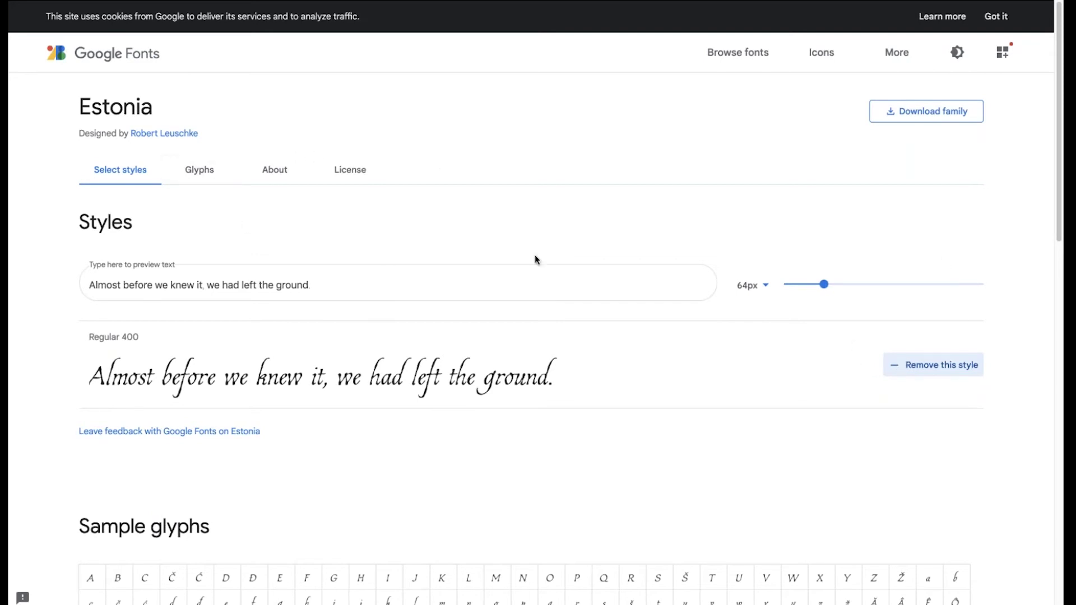
pyautogui.scroll(-9, 535, 259)
pyautogui.scroll(-7, 536, 259)
pyautogui.hotkey('ctrl', 'r')
pyautogui.click(912, 115)
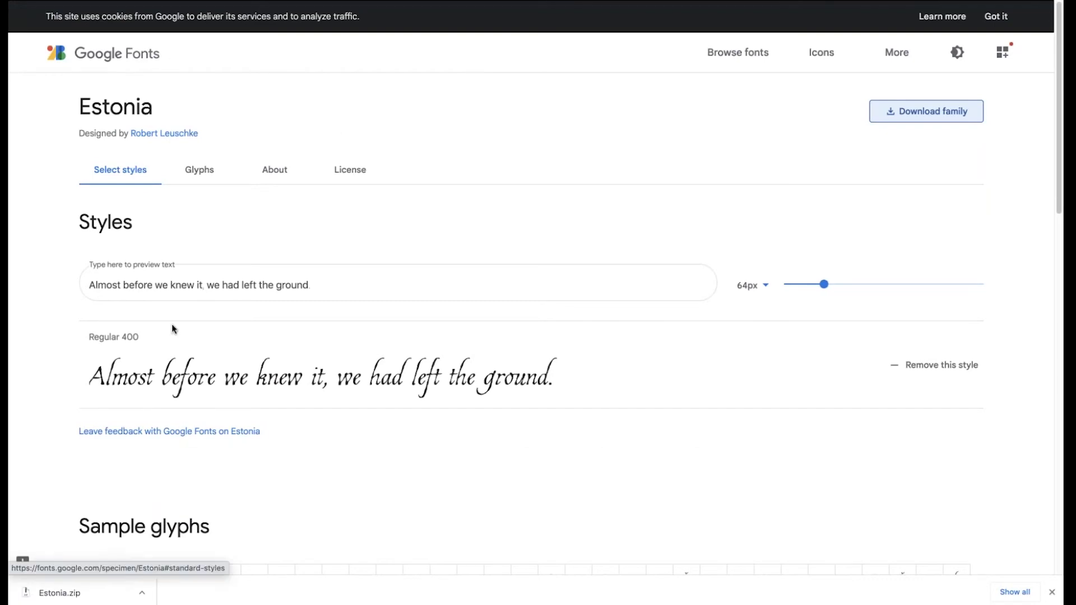
# Deselect and reselect Estonia's Regular 400 style, and display the embed code for the selected families.
pyautogui.click(899, 368)
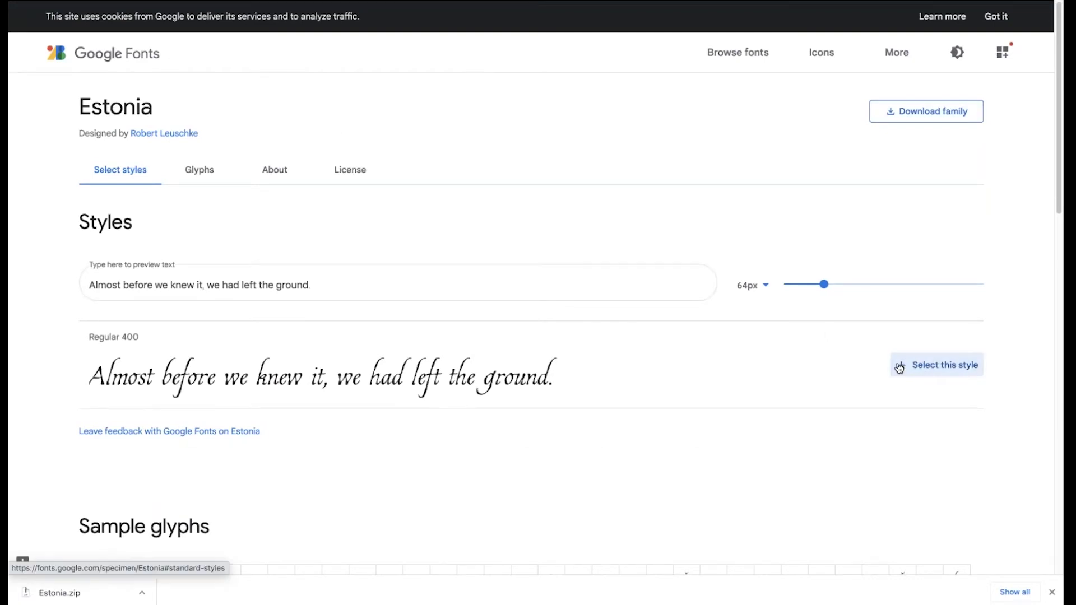
pyautogui.click(921, 369)
pyautogui.click(1002, 54)
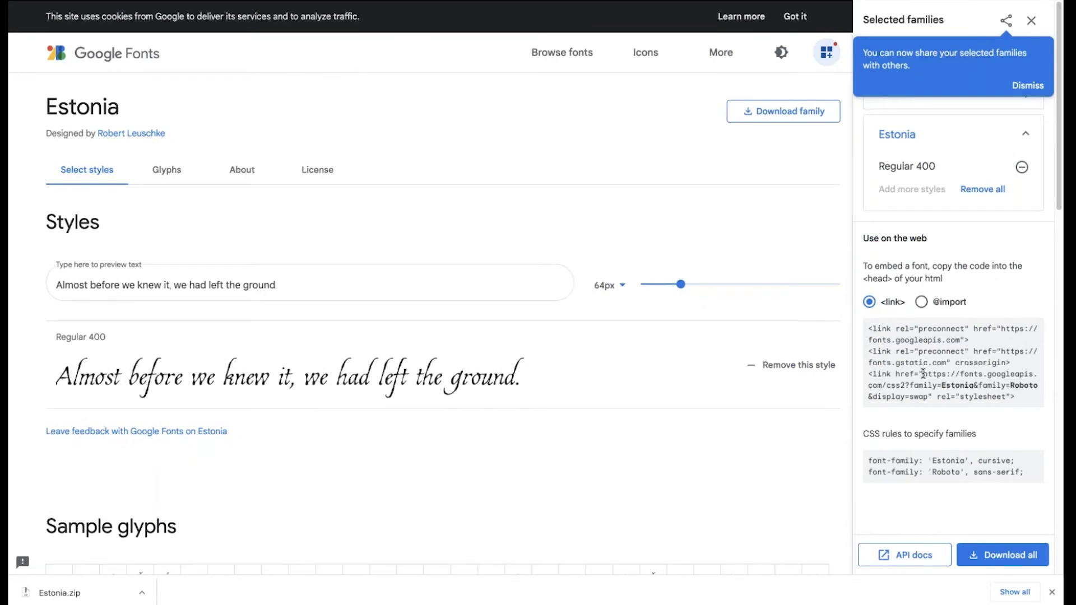
# Copy the stylesheet URL from the embed code's link tag into the new dashboard font entry's custom font URL.
pyautogui.moveTo(942, 375); pyautogui.dragTo(927, 396)
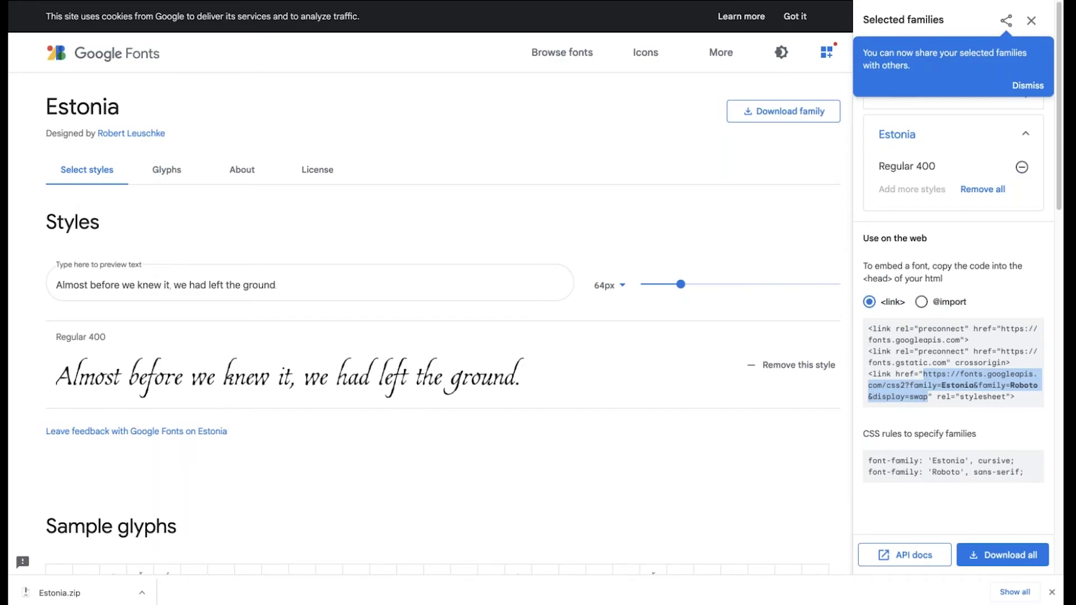
pyautogui.hotkey('ctrl', 'Tab')
pyautogui.scroll(-1, 814, 562)
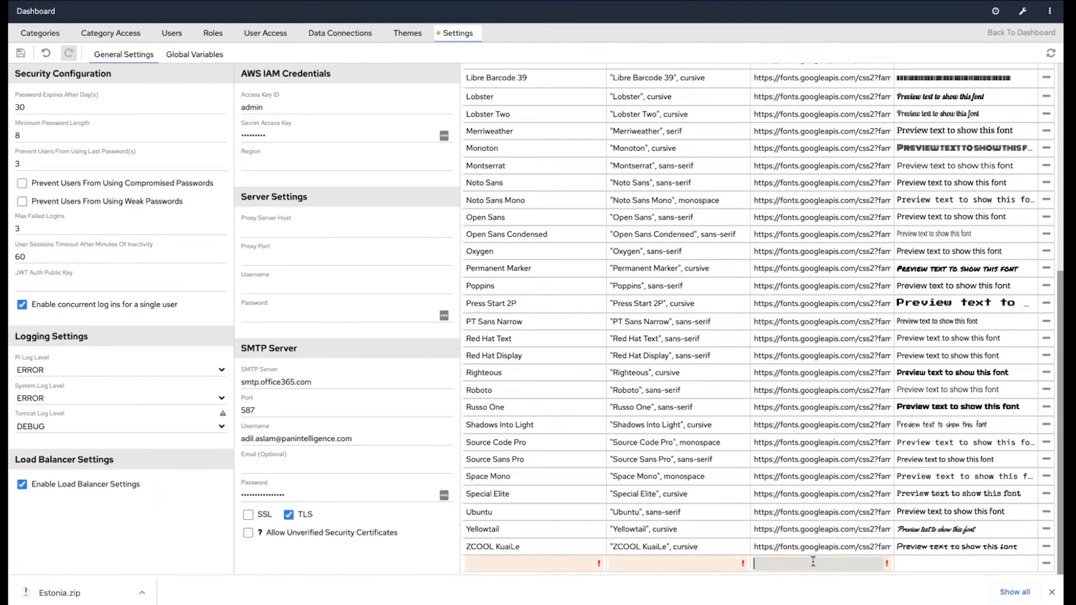
pyautogui.click(813, 562)
pyautogui.hotkey('ctrl', 'v')
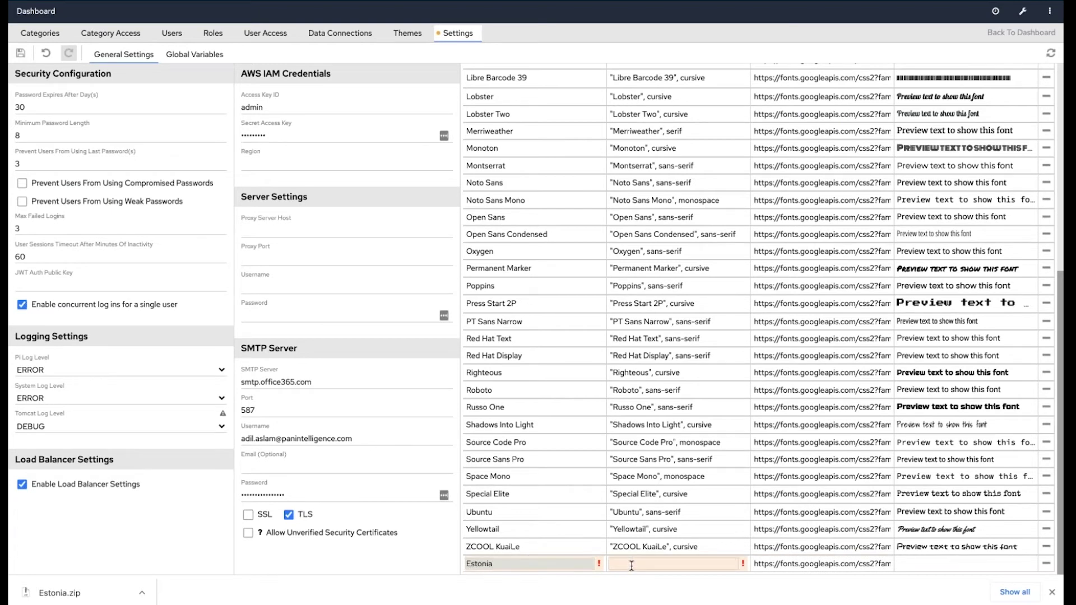
# Change the new font entry's label to "Ming Great Font".
pyautogui.click(651, 565)
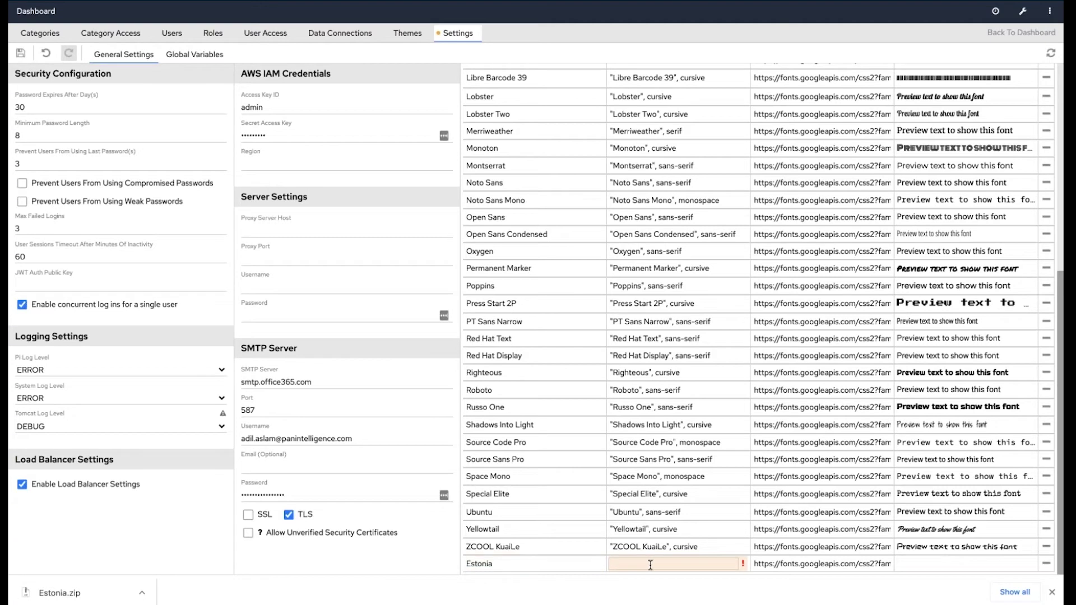
pyautogui.click(512, 562)
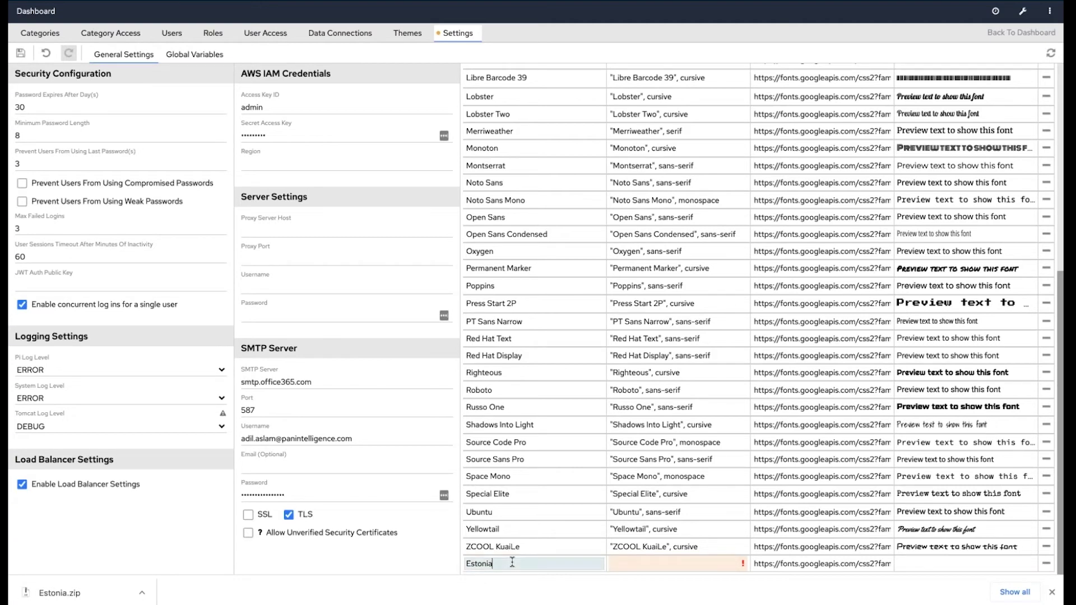
pyautogui.moveTo(510, 562); pyautogui.dragTo(464, 564)
pyautogui.write('Ming Great Font')
pyautogui.click(631, 565)
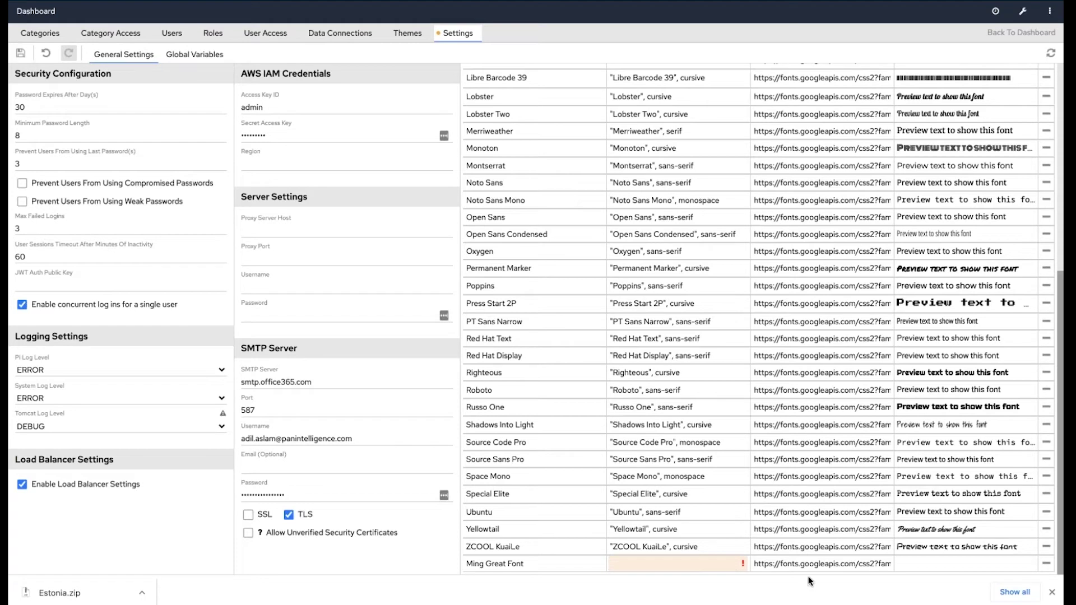
# Copy the CSS font-family value 'Estonia', cursive from Google Fonts into the Font Family field of Ming Great Font.
pyautogui.click(824, 565)
pyautogui.moveTo(824, 565); pyautogui.dragTo(853, 564)
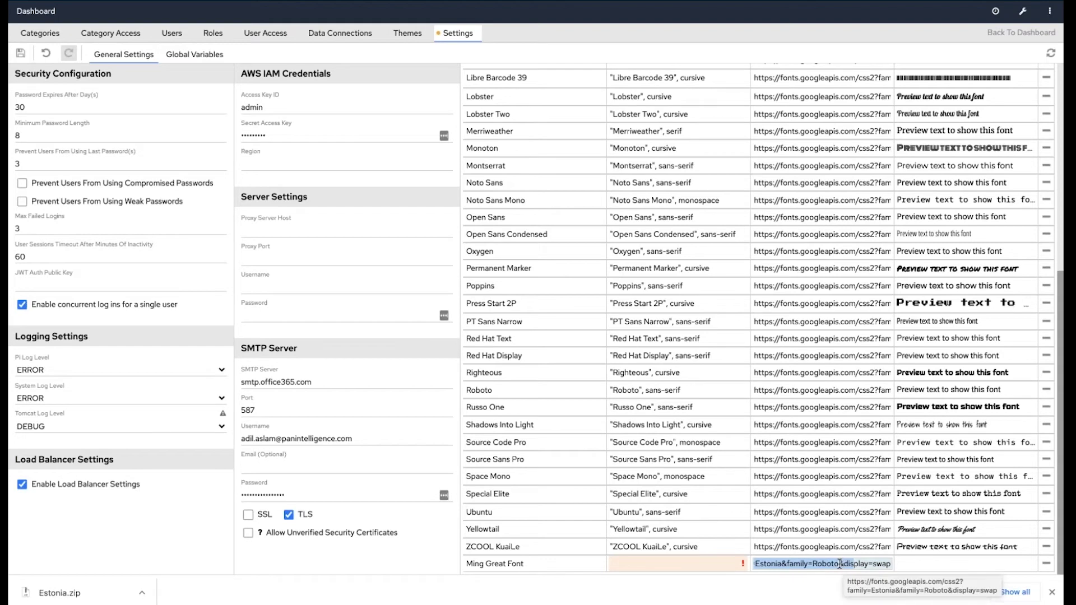
pyautogui.hotkey('alt', 'Tab')
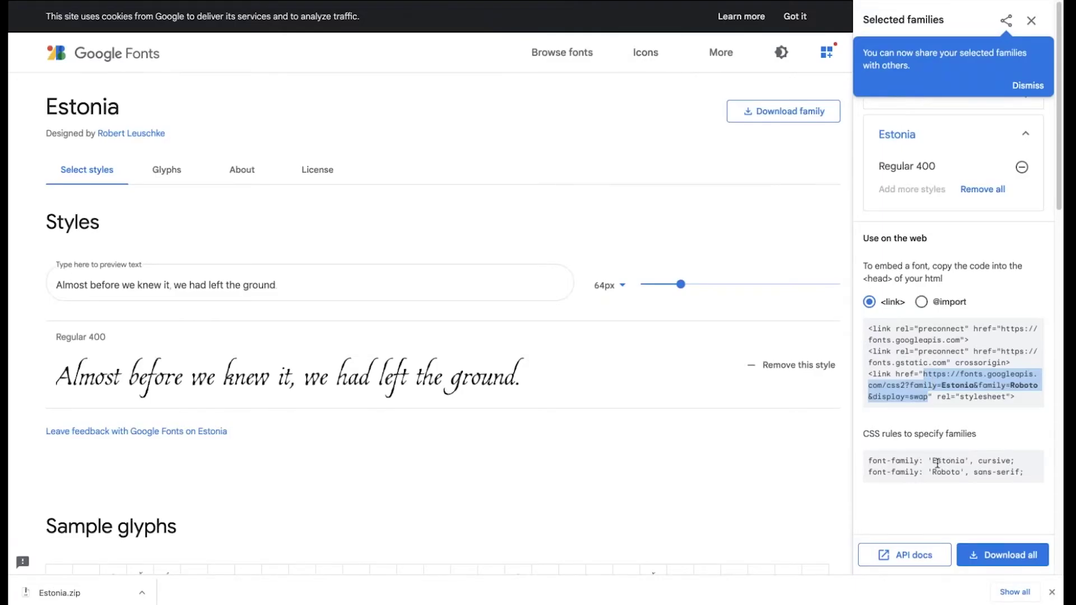
pyautogui.moveTo(928, 460); pyautogui.dragTo(1013, 462)
pyautogui.hotkey('ctrl', 'c')
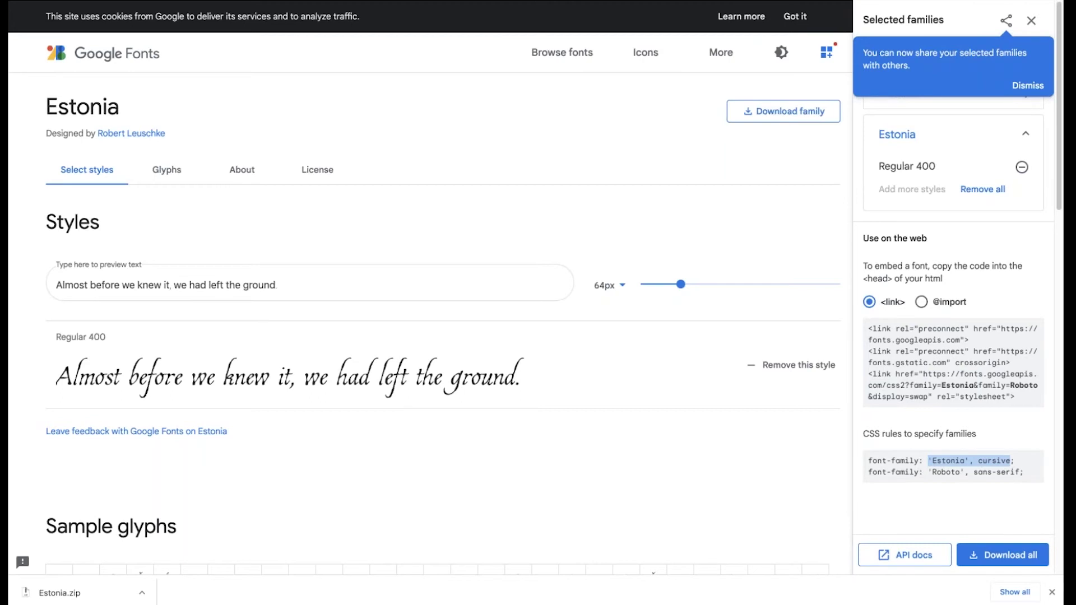
pyautogui.hotkey('ctrl', 'Tab')
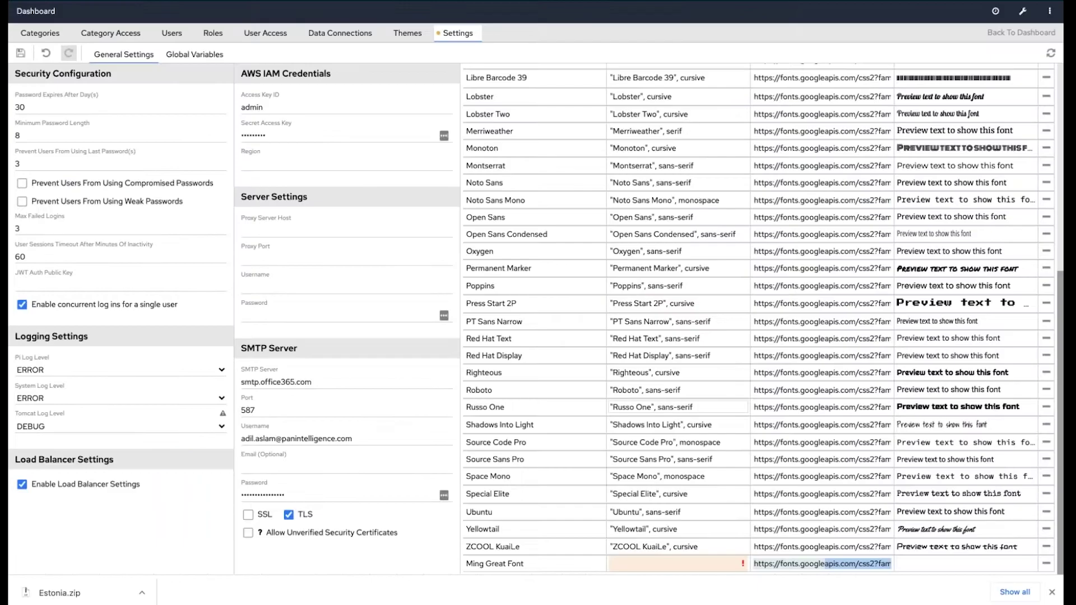
pyautogui.click(645, 563)
pyautogui.hotkey('ctrl', 'v')
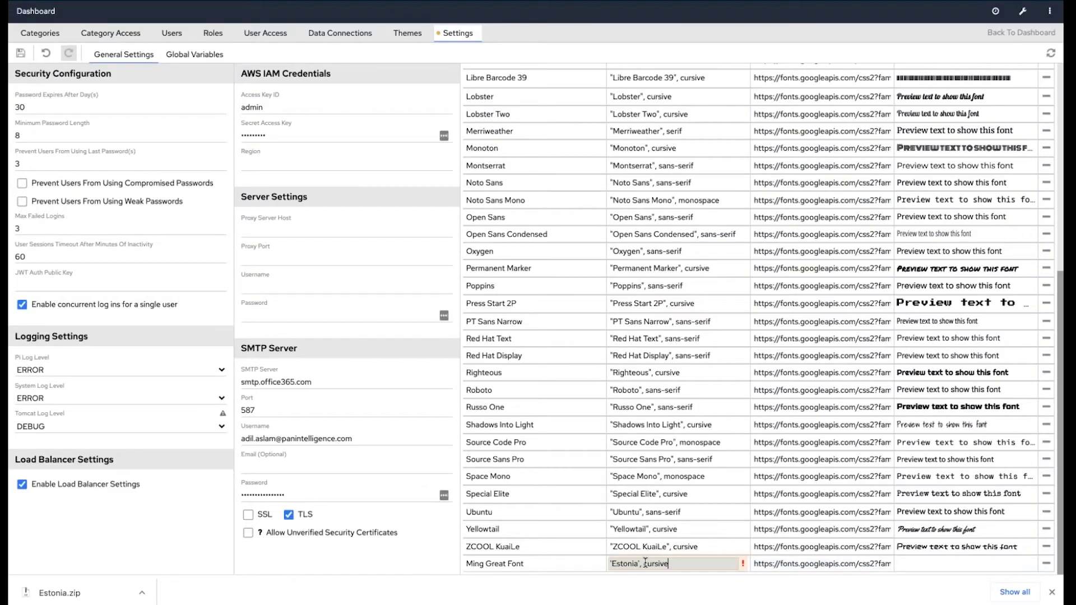
# Replace the single quotes around Estonia with double quotes so the font family reads "Estonia", cursive.
pyautogui.click(611, 563)
pyautogui.press('Delete')
pyautogui.write('"')
pyautogui.write('"')
pyautogui.press('Return')
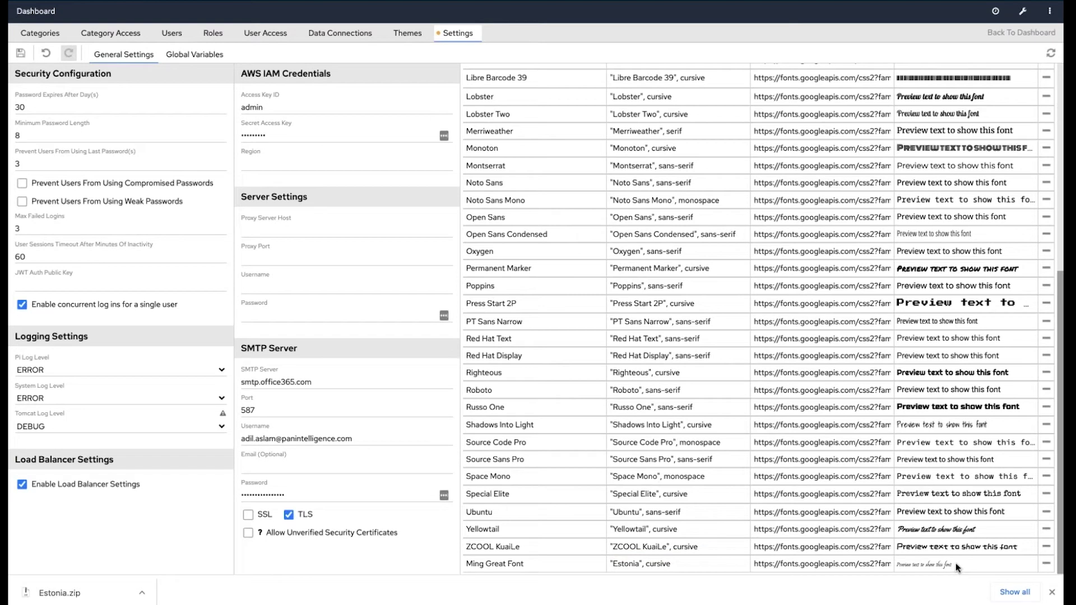
# Save the settings with the new font and return to the Financial Details 1 report in the report editor.
pyautogui.moveTo(957, 568); pyautogui.dragTo(895, 570)
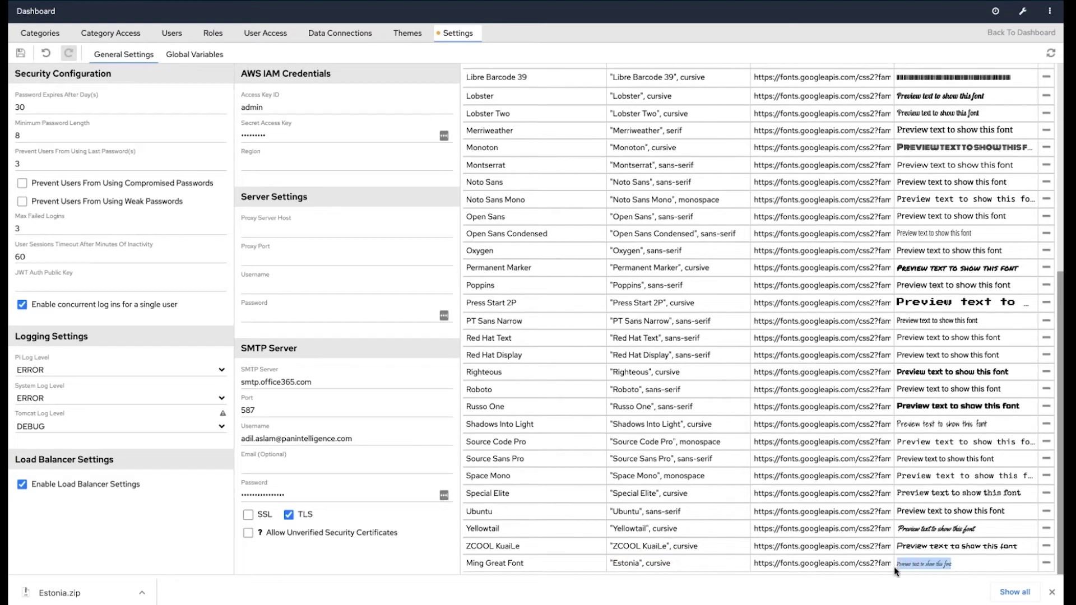
pyautogui.click(20, 55)
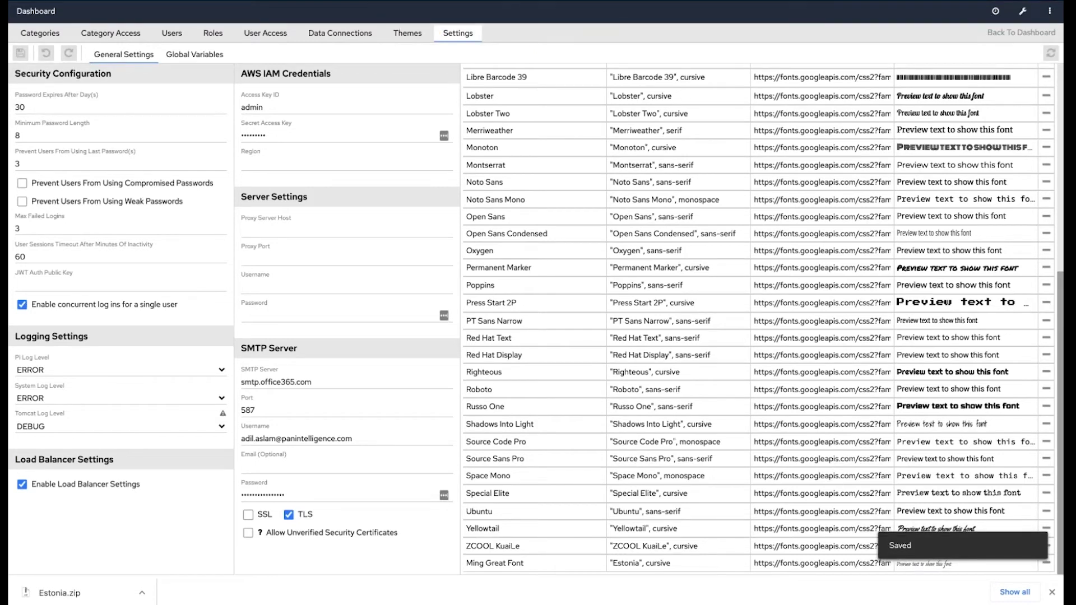
pyautogui.click(1000, 34)
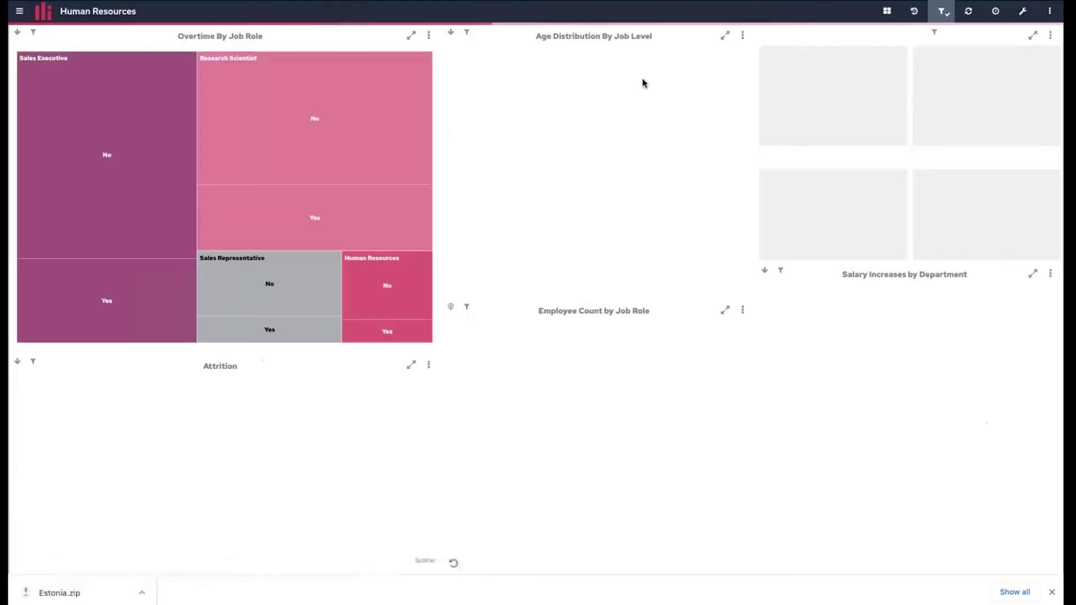
pyautogui.click(997, 11)
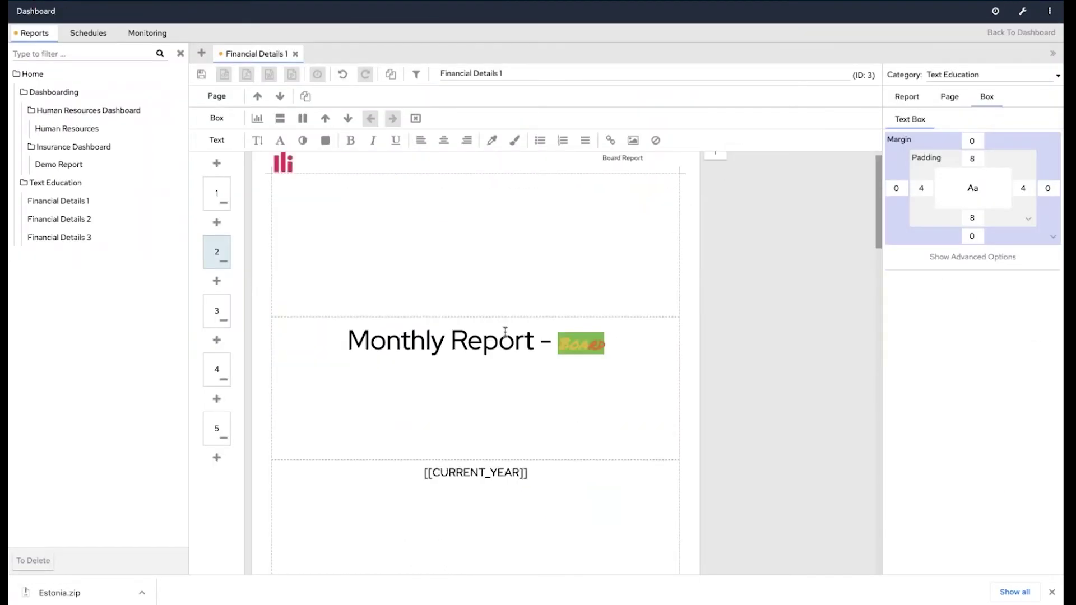
# Set the word Board in the Monthly Report title to font size 72.
pyautogui.click(534, 217)
pyautogui.moveTo(534, 216); pyautogui.dragTo(347, 216)
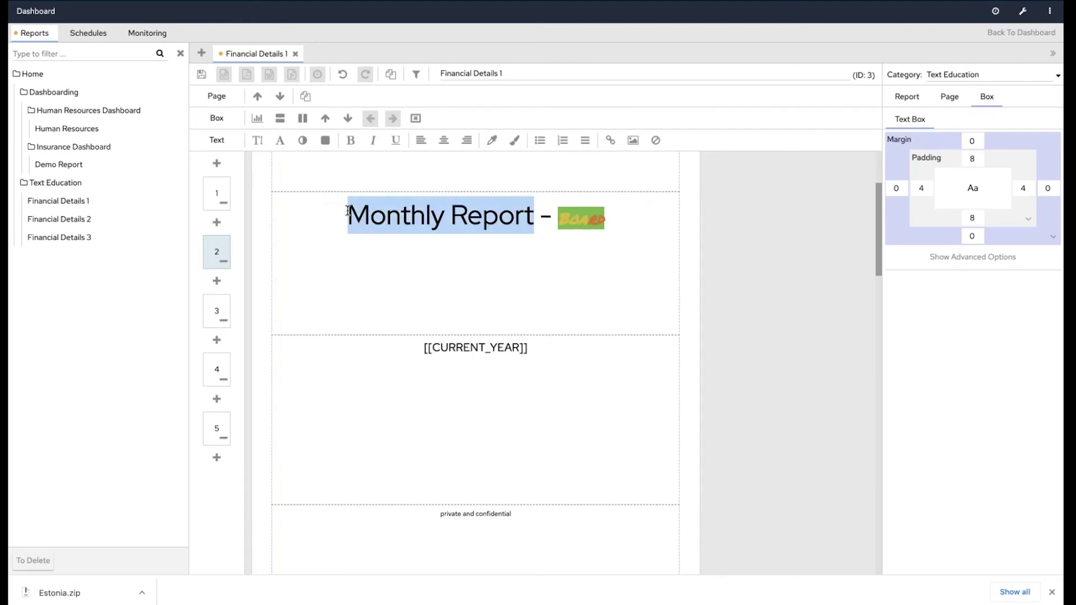
pyautogui.click(258, 140)
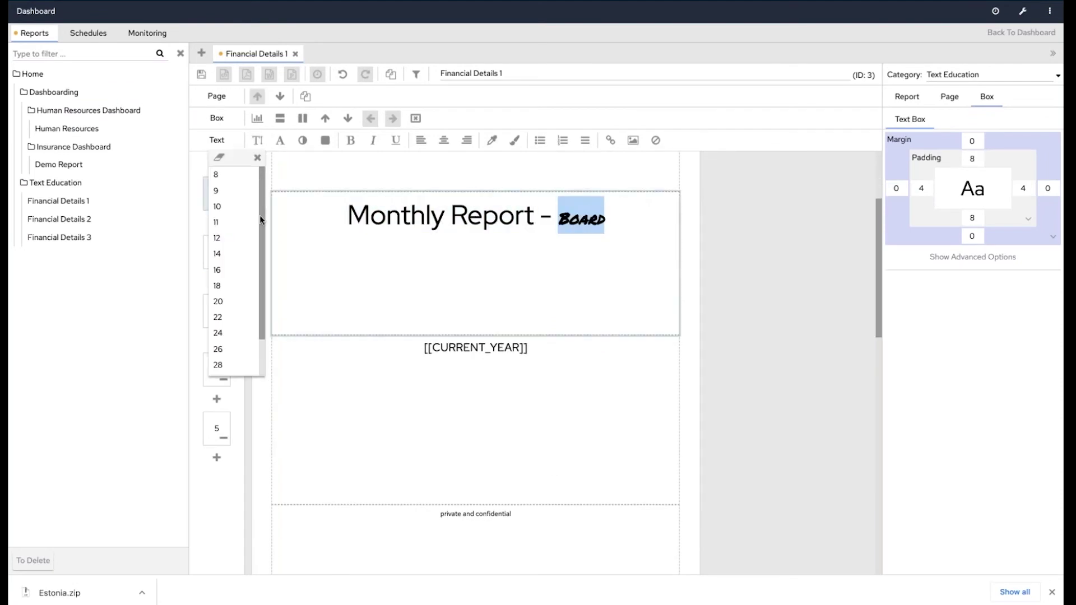
pyautogui.scroll(-1, 260, 224)
pyautogui.click(218, 368)
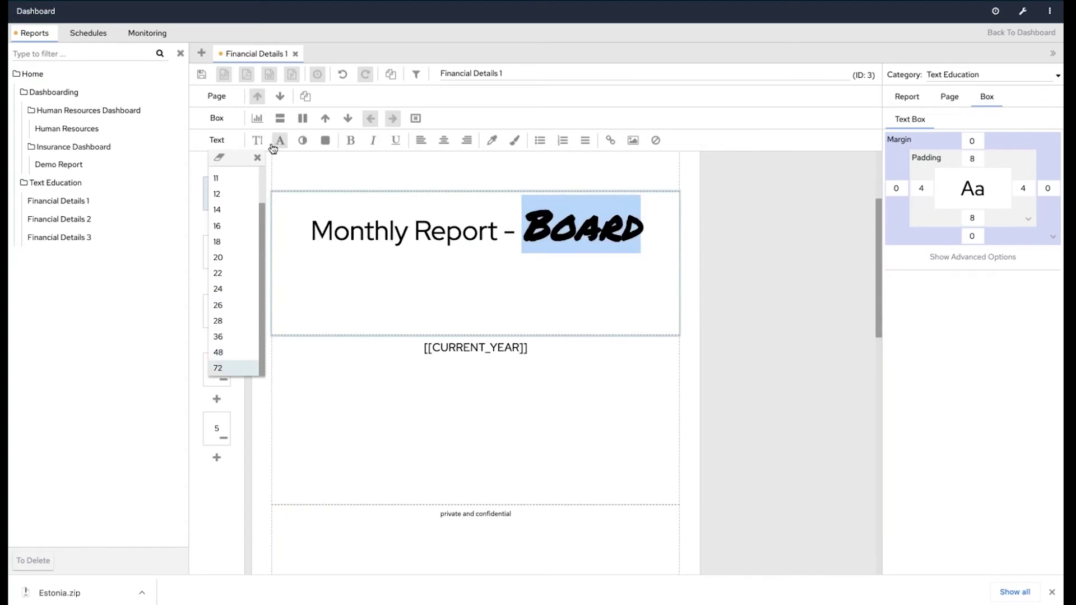
pyautogui.click(257, 157)
# Look through the font list for the Board text to find the new Ming Great Font entry.
pyautogui.click(279, 140)
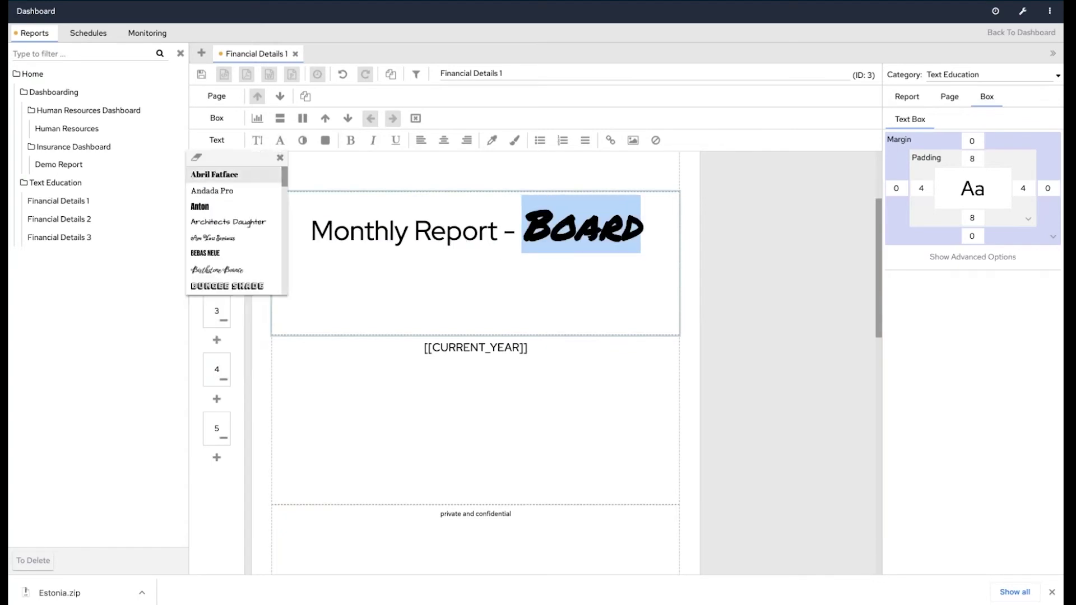
pyautogui.moveTo(284, 180)
pyautogui.mouseDown()
pyautogui.moveTo(286, 308)
pyautogui.moveTo(286, 255)
pyautogui.mouseUp()
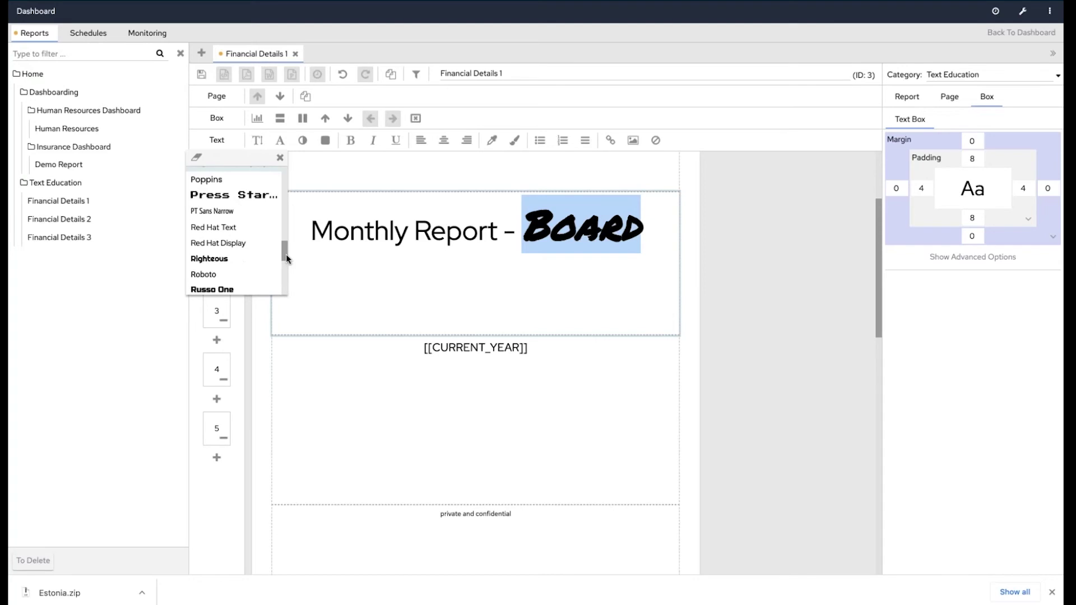
pyautogui.scroll(6, 251, 233)
pyautogui.scroll(8, 236, 247)
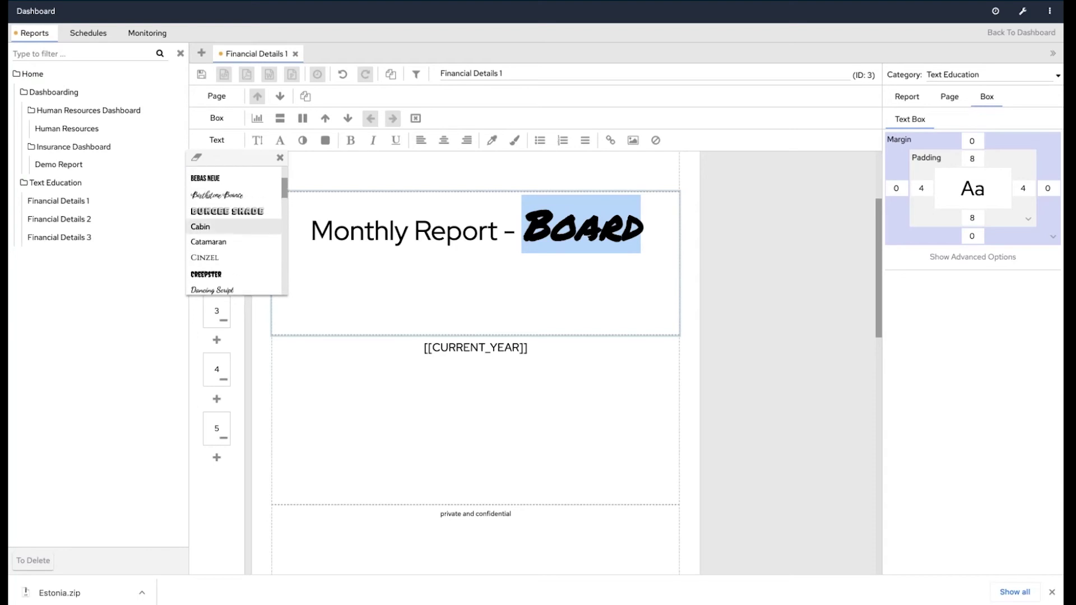
pyautogui.scroll(-8, 235, 230)
pyautogui.scroll(-10, 235, 230)
pyautogui.click(430, 245)
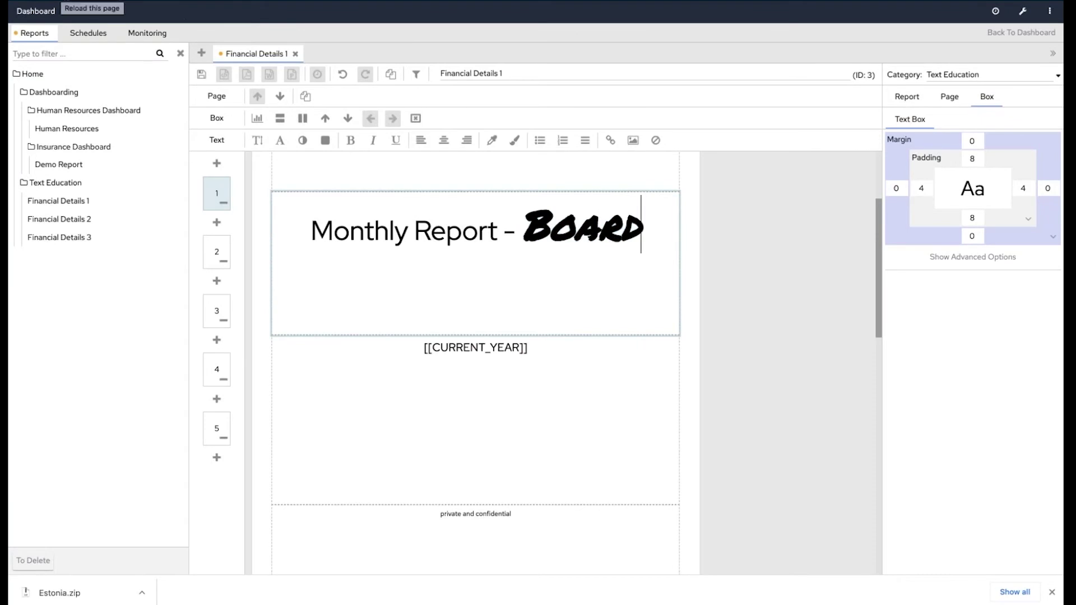
# Apply Ming Great Font to the letters "oard" of the word Board in the report title.
pyautogui.click(280, 140)
pyautogui.scroll(-10, 241, 253)
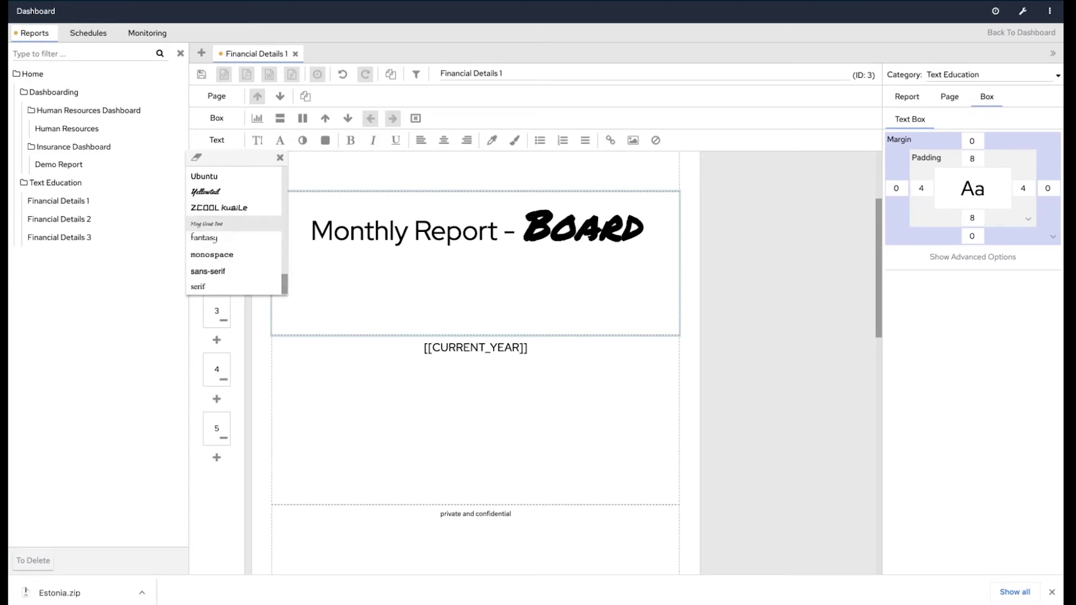
pyautogui.moveTo(641, 233); pyautogui.dragTo(538, 232)
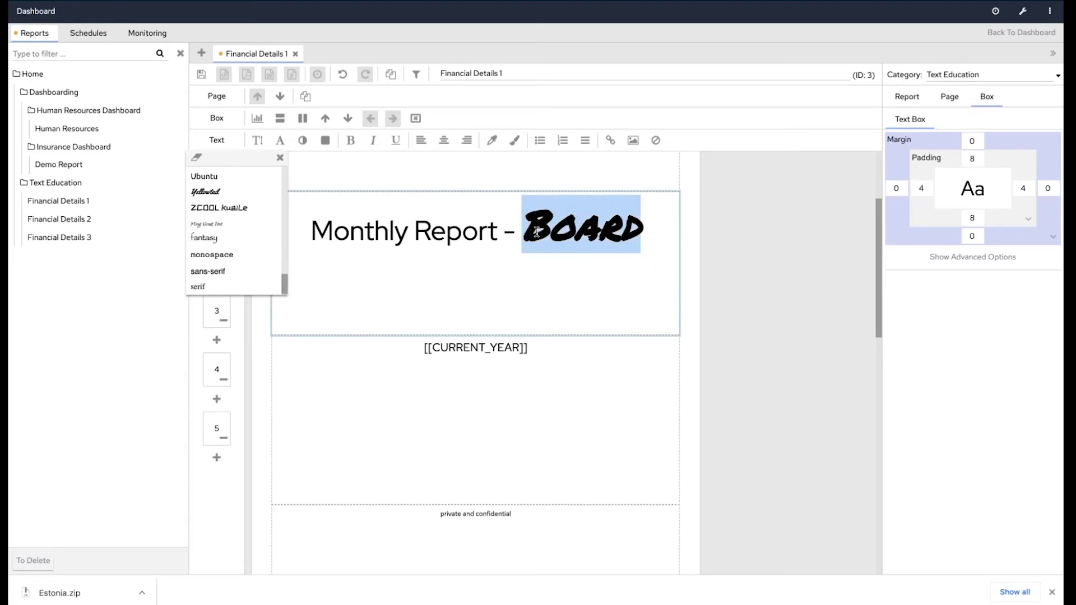
pyautogui.click(279, 144)
pyautogui.scroll(-10, 247, 274)
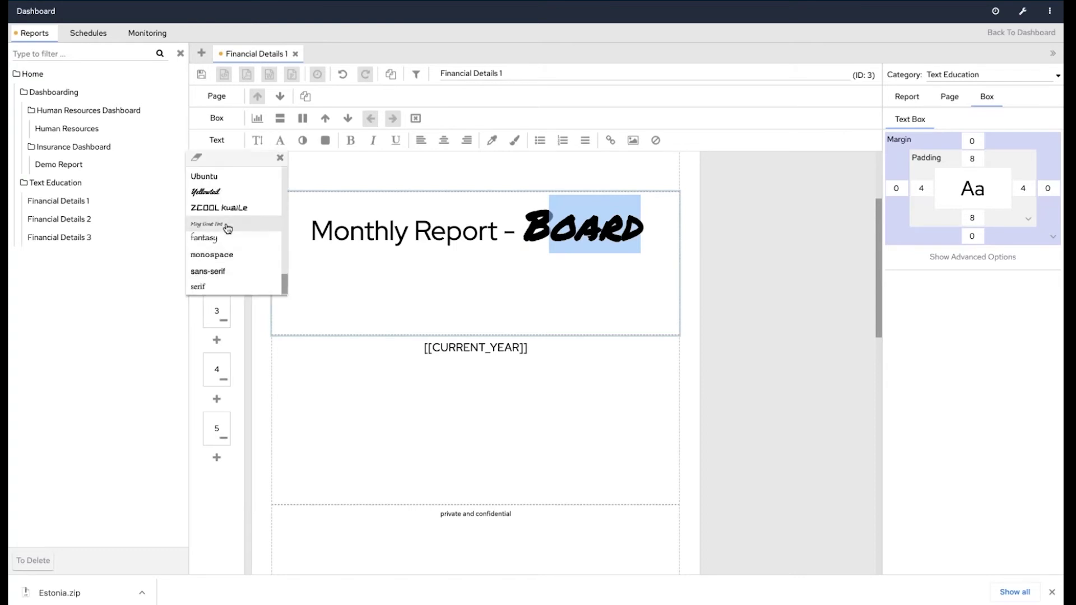
pyautogui.click(226, 224)
pyautogui.click(618, 251)
pyautogui.keyDown('shift'); pyautogui.click(579, 240); pyautogui.keyUp('shift')
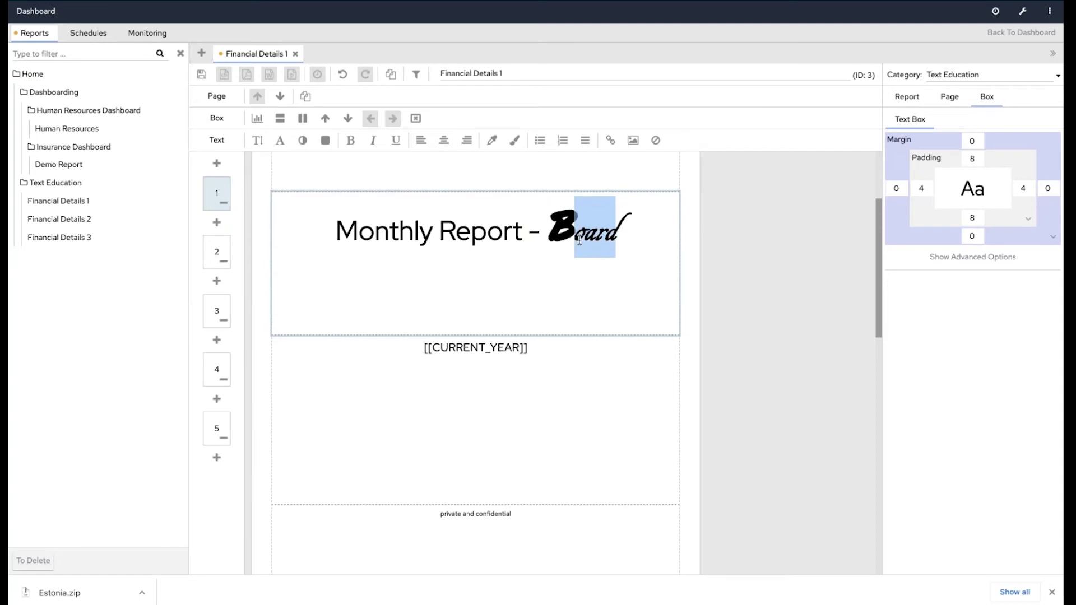
# Save the report and preview it, examining the title's fonts and the remaining pages, and close the preview.
pyautogui.click(201, 74)
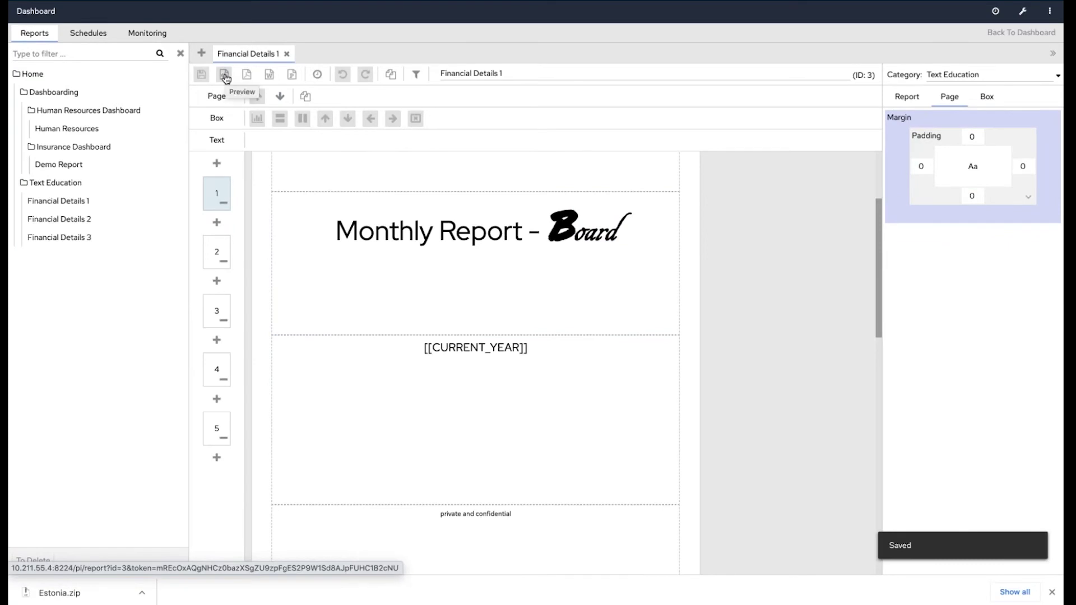
pyautogui.click(225, 75)
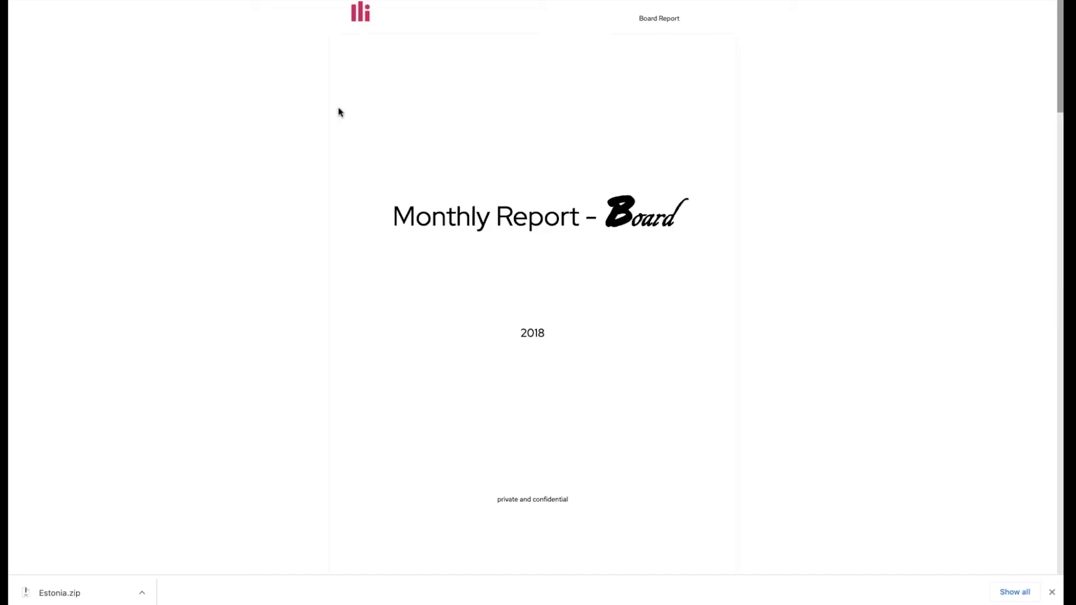
pyautogui.moveTo(690, 218); pyautogui.dragTo(631, 214)
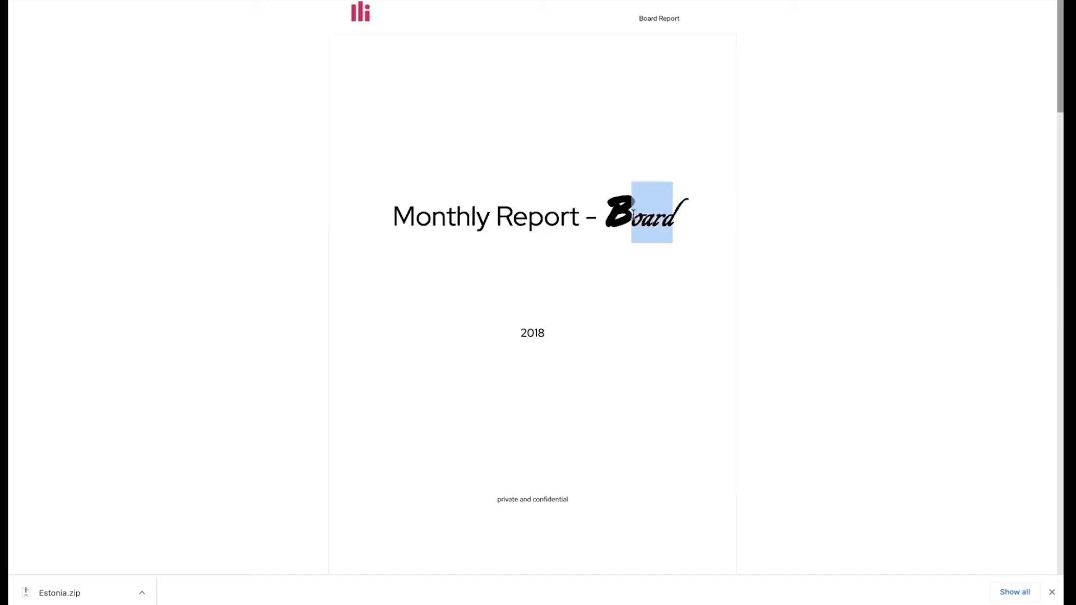
pyautogui.scroll(-2, 608, 258)
pyautogui.scroll(-20, 609, 260)
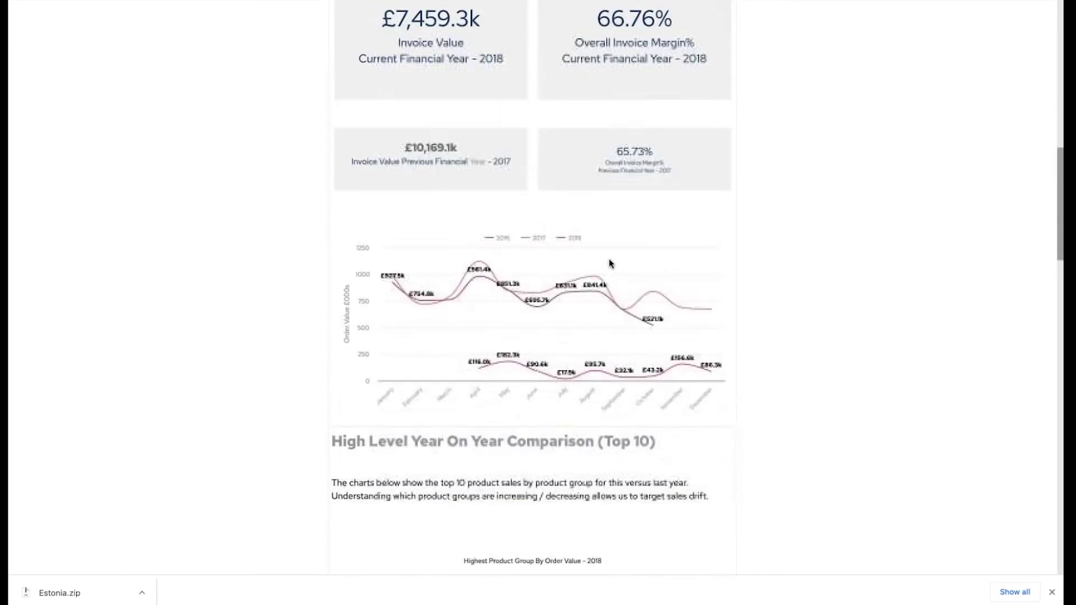
pyautogui.scroll(-5, 608, 258)
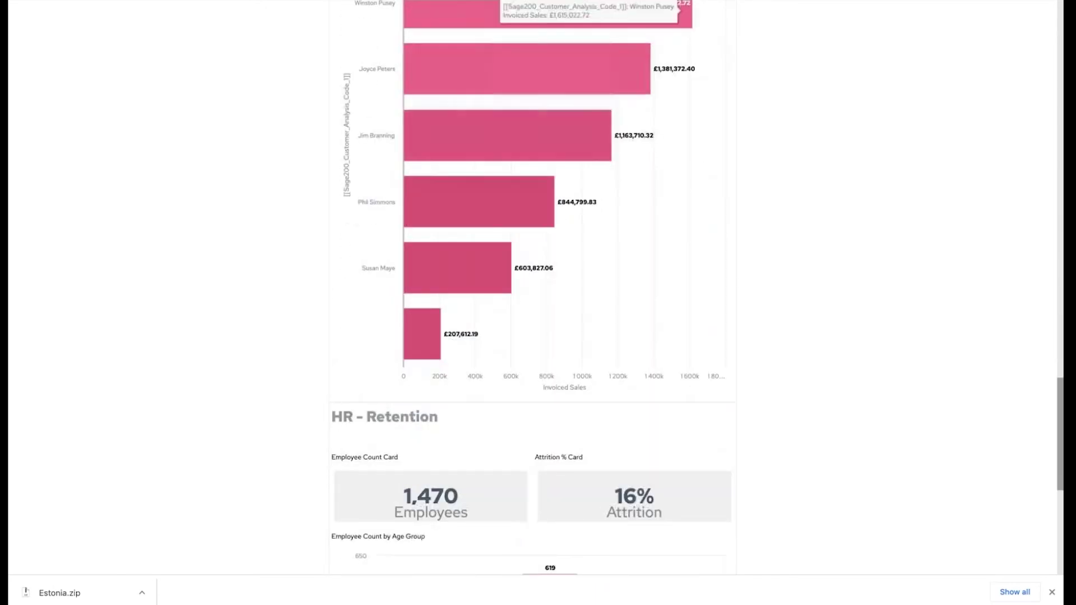
pyautogui.hotkey('ctrl', 'w')
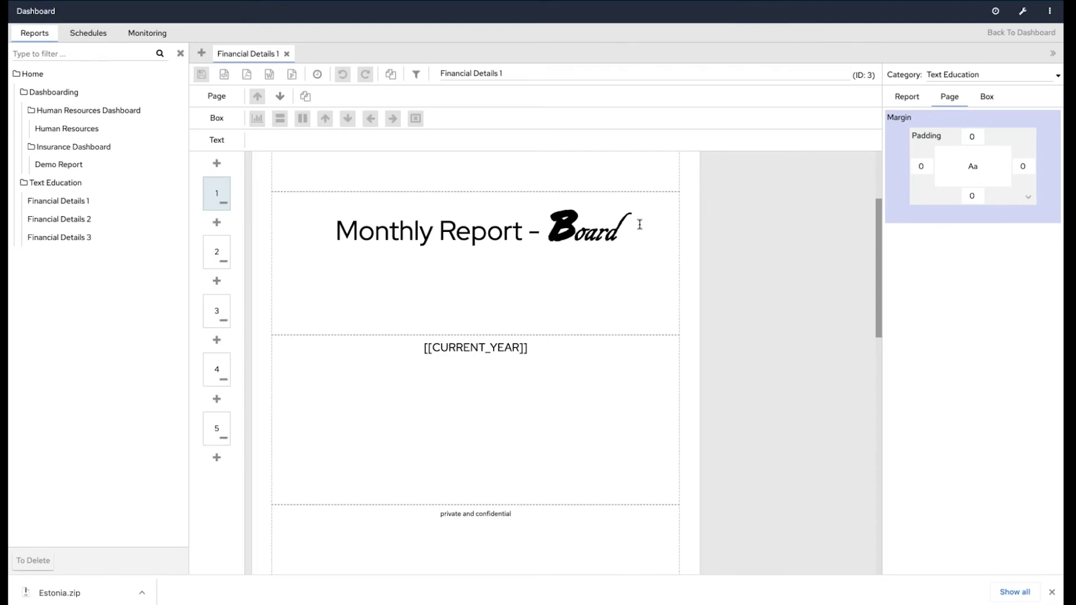
# Return to the dashboard's configuration and review the additional fonts list in the general settings.
pyautogui.click(1038, 33)
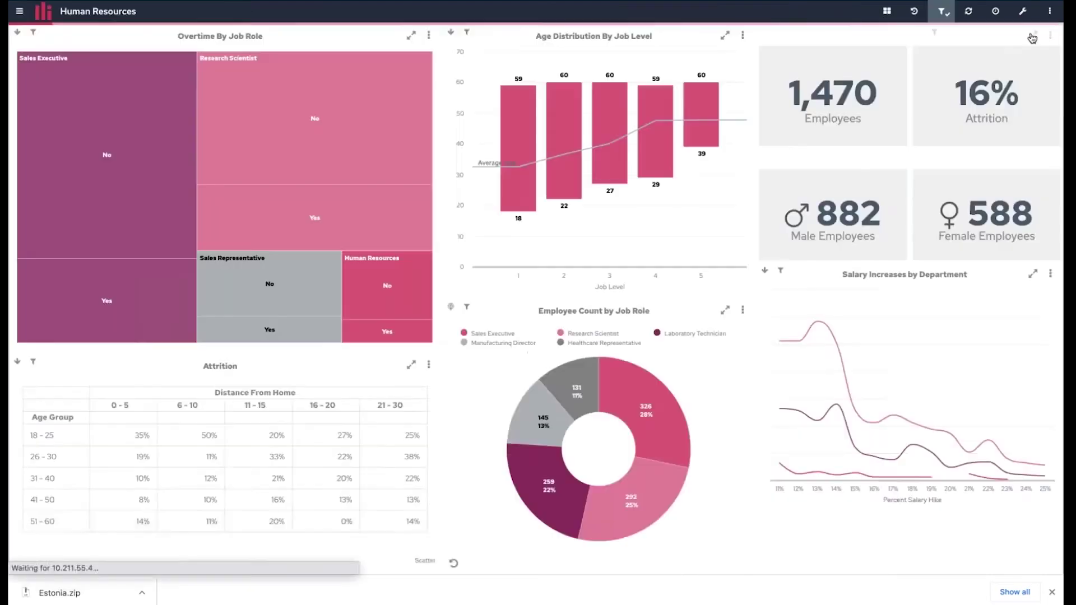
pyautogui.click(1025, 13)
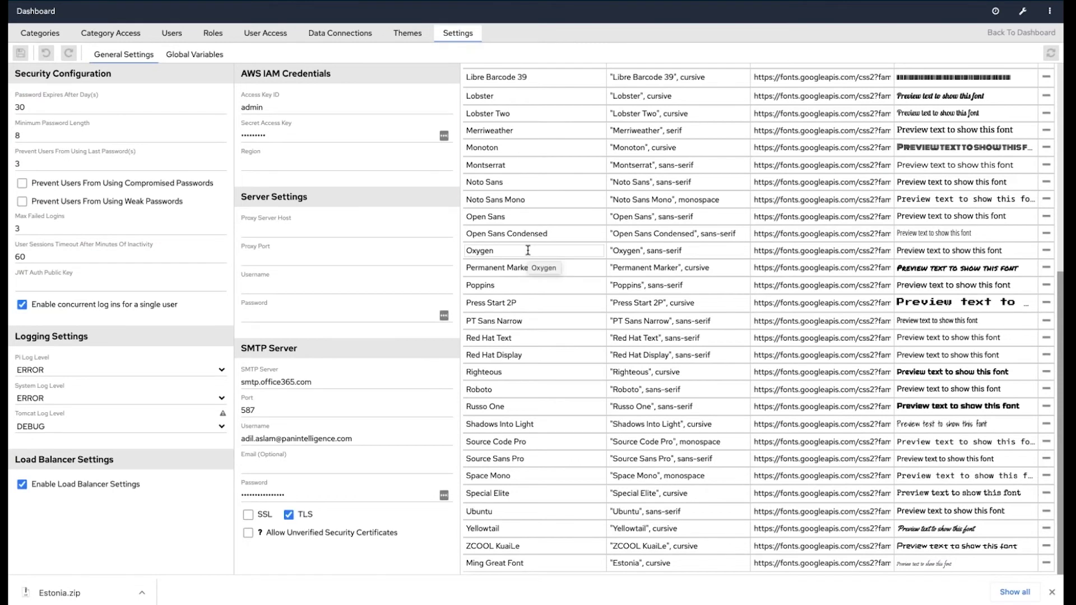
pyautogui.scroll(3, 528, 251)
pyautogui.scroll(3, 528, 250)
pyautogui.scroll(-6, 528, 251)
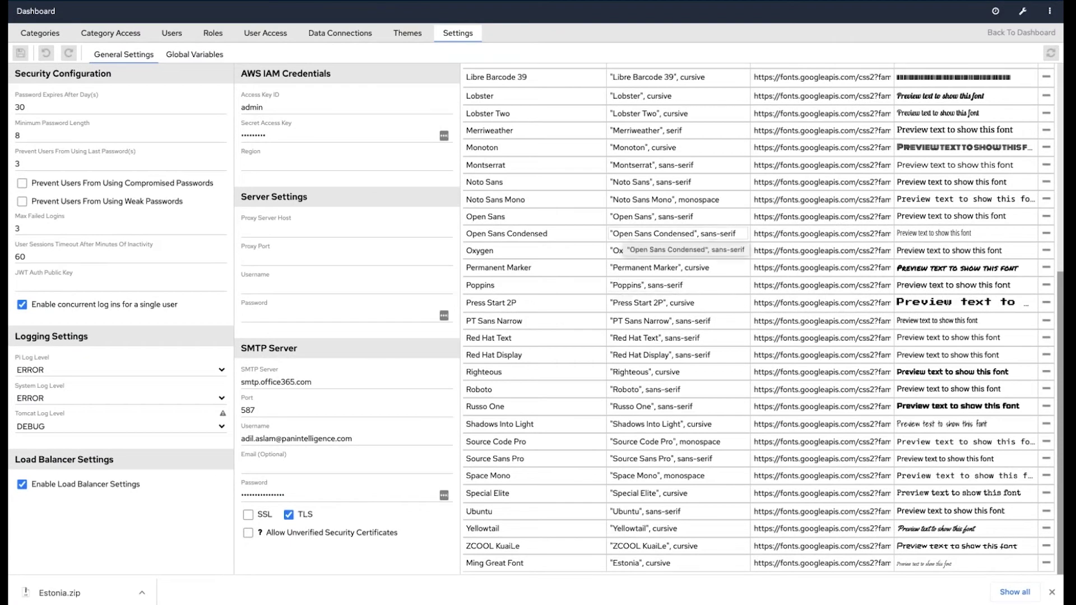
# Open the piBerry theme's configuration and examine its custom font URLs, trying out adding and removing an empty URL entry.
pyautogui.click(412, 36)
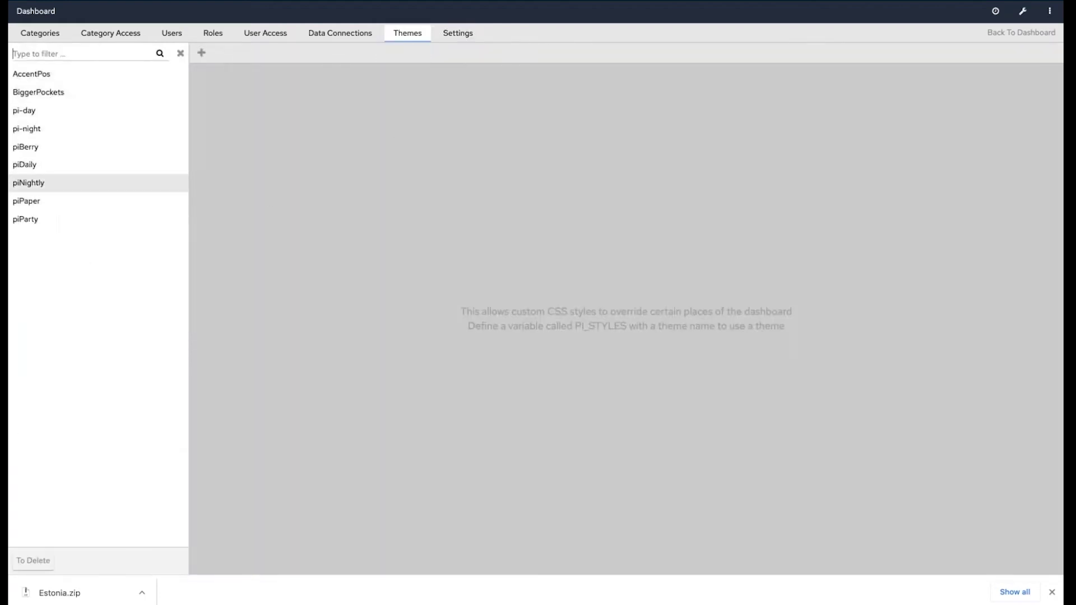
pyautogui.click(60, 156)
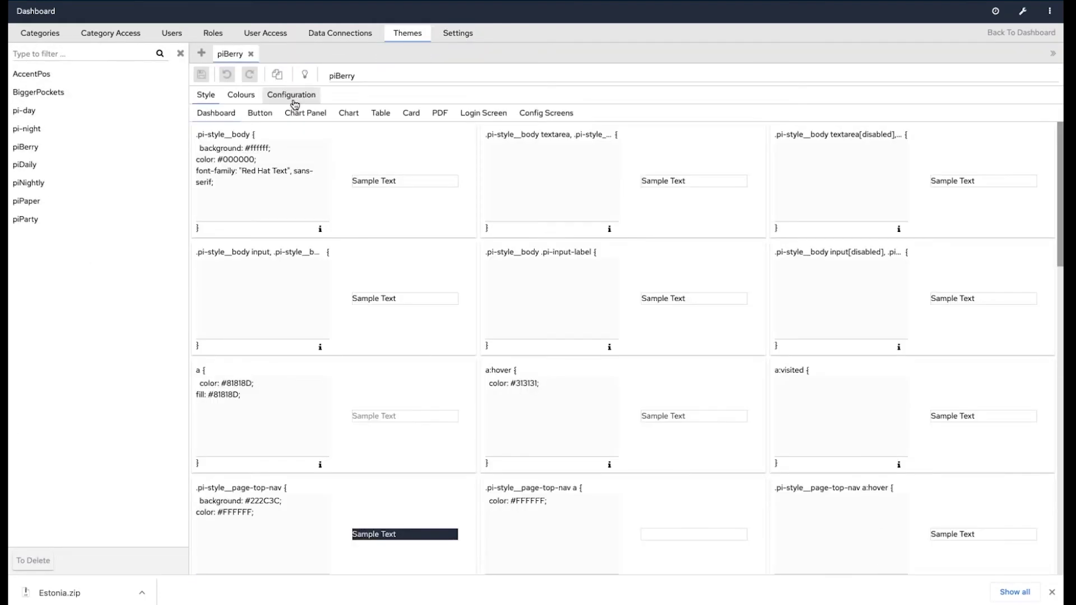
pyautogui.click(294, 104)
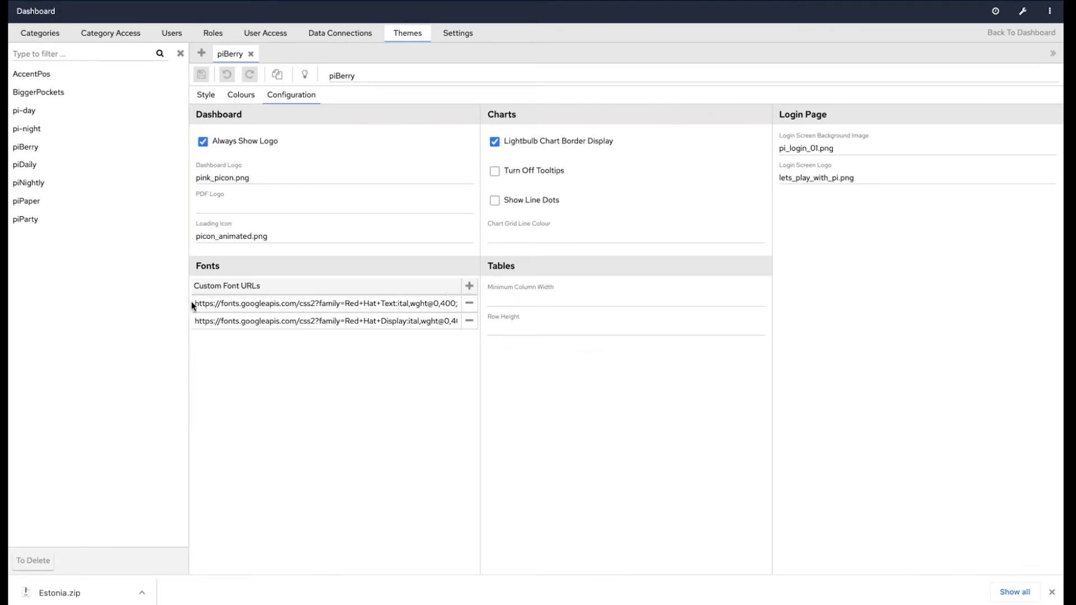
pyautogui.moveTo(193, 303); pyautogui.dragTo(410, 303)
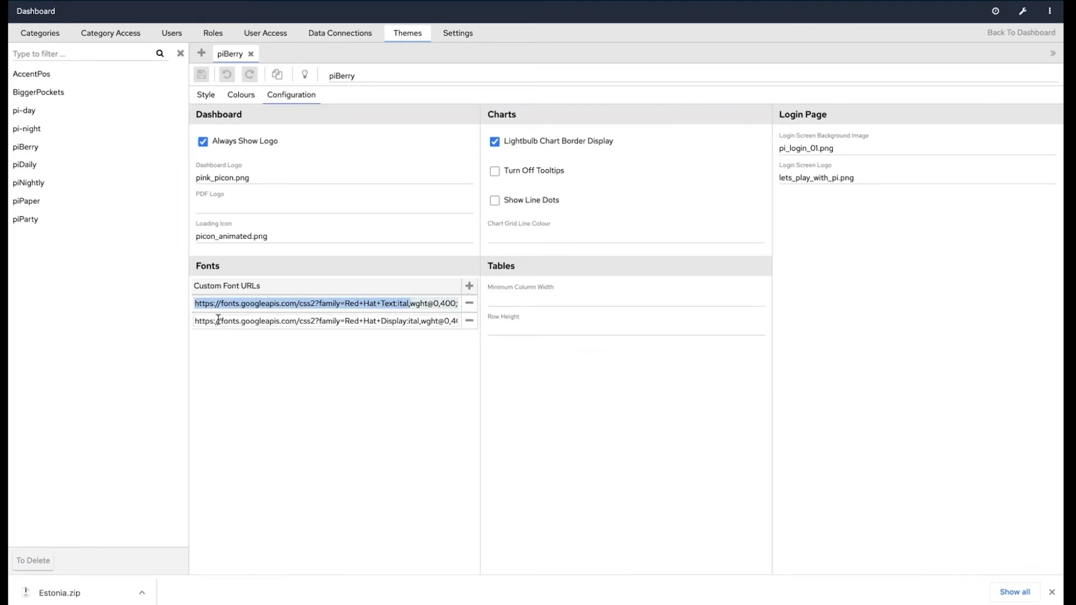
pyautogui.moveTo(195, 320); pyautogui.dragTo(374, 324)
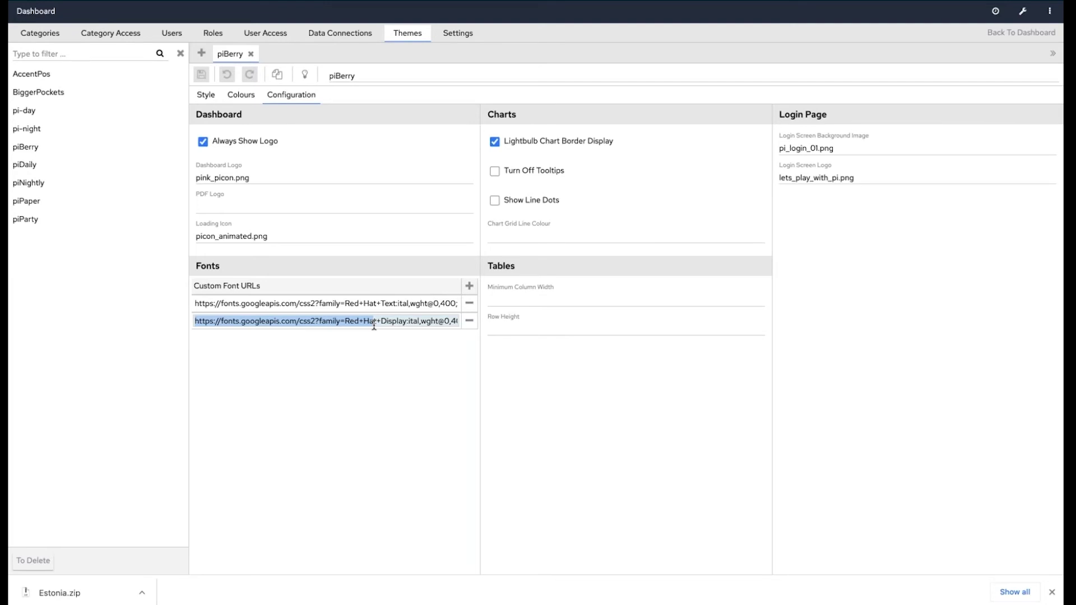
pyautogui.click(470, 287)
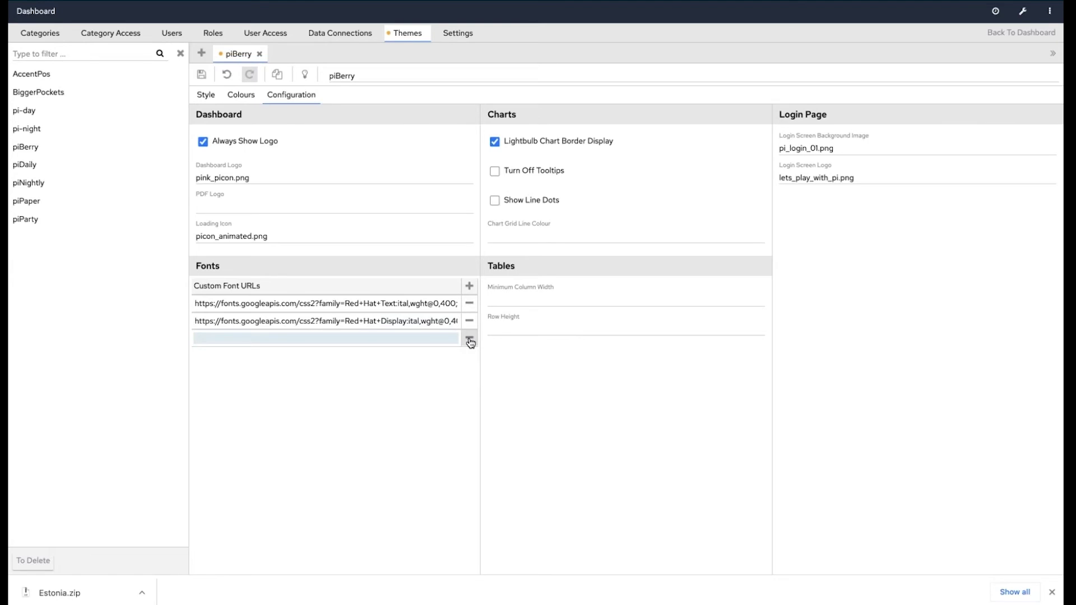
pyautogui.click(470, 339)
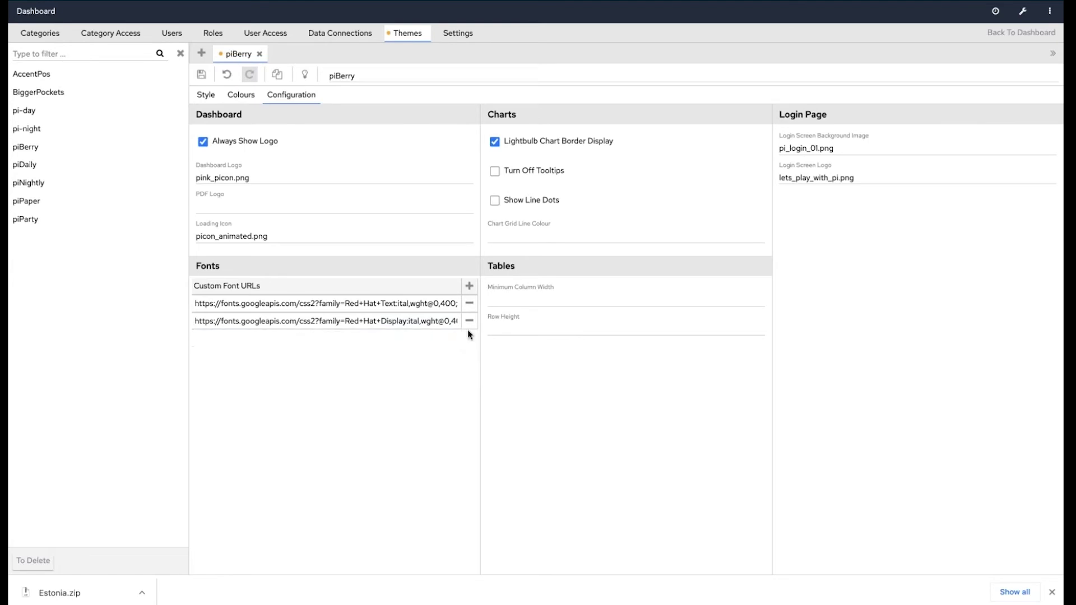
# Replace Red Hat Text in the piBerry theme's body style font-family with the label Ming Great Font copied from the additional fonts.
pyautogui.click(213, 96)
pyautogui.moveTo(288, 171); pyautogui.dragTo(244, 167)
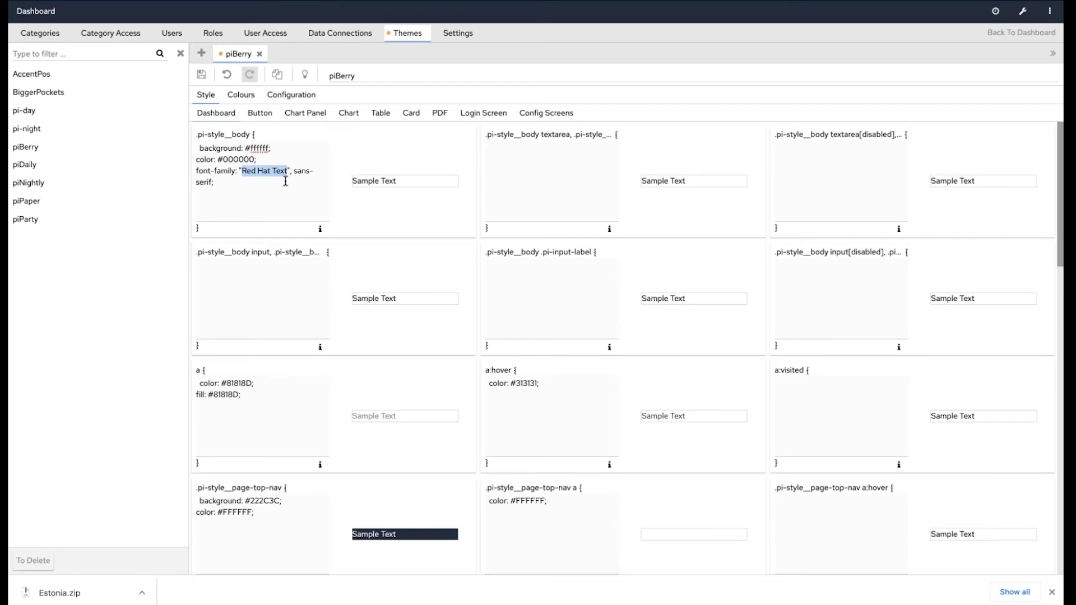
pyautogui.click(465, 38)
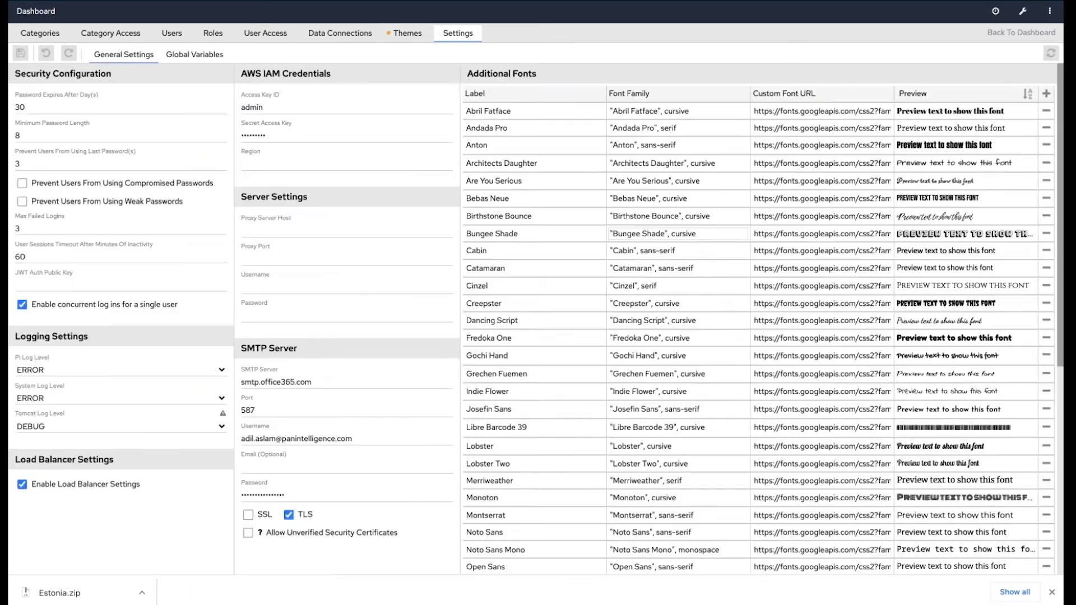
pyautogui.scroll(-10, 543, 552)
pyautogui.doubleClick(543, 563)
pyautogui.moveTo(469, 563); pyautogui.dragTo(457, 565)
pyautogui.hotkey('ctrl', 'c')
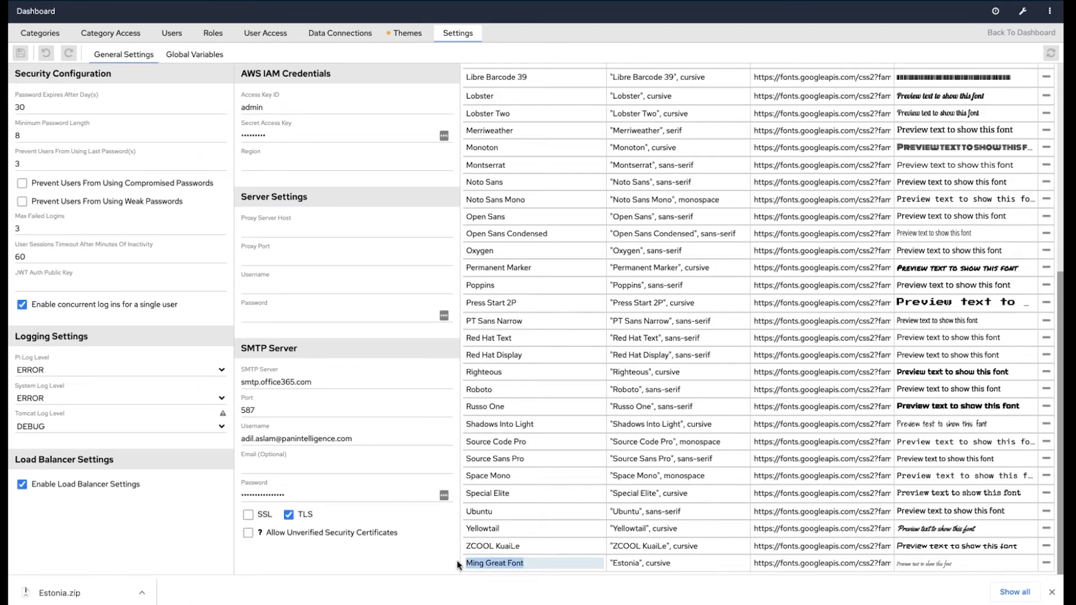
pyautogui.click(407, 34)
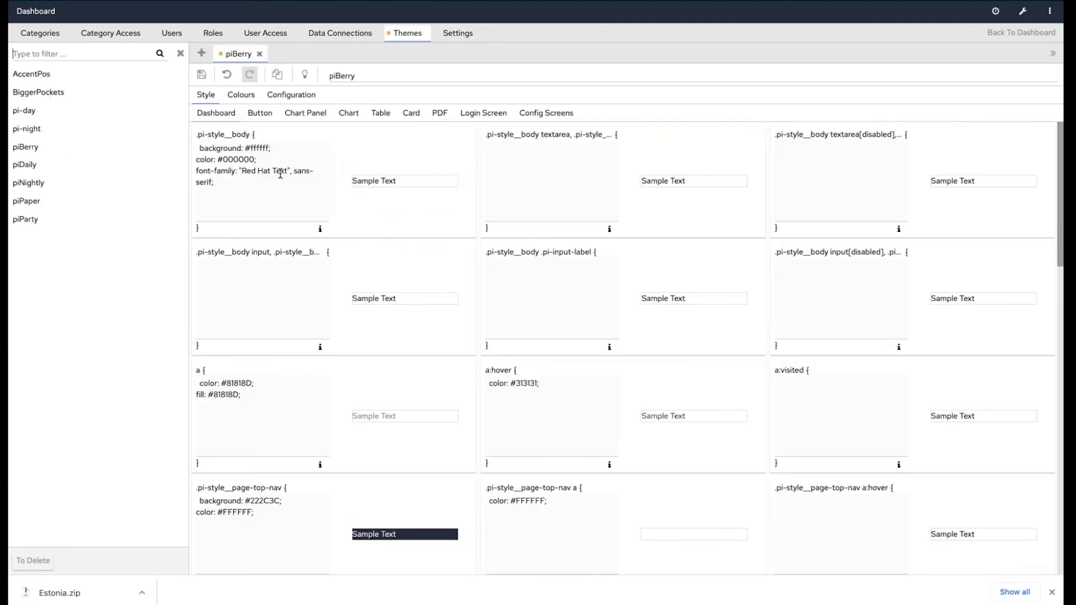
pyautogui.moveTo(288, 171); pyautogui.dragTo(240, 169)
pyautogui.hotkey('ctrl', 'v')
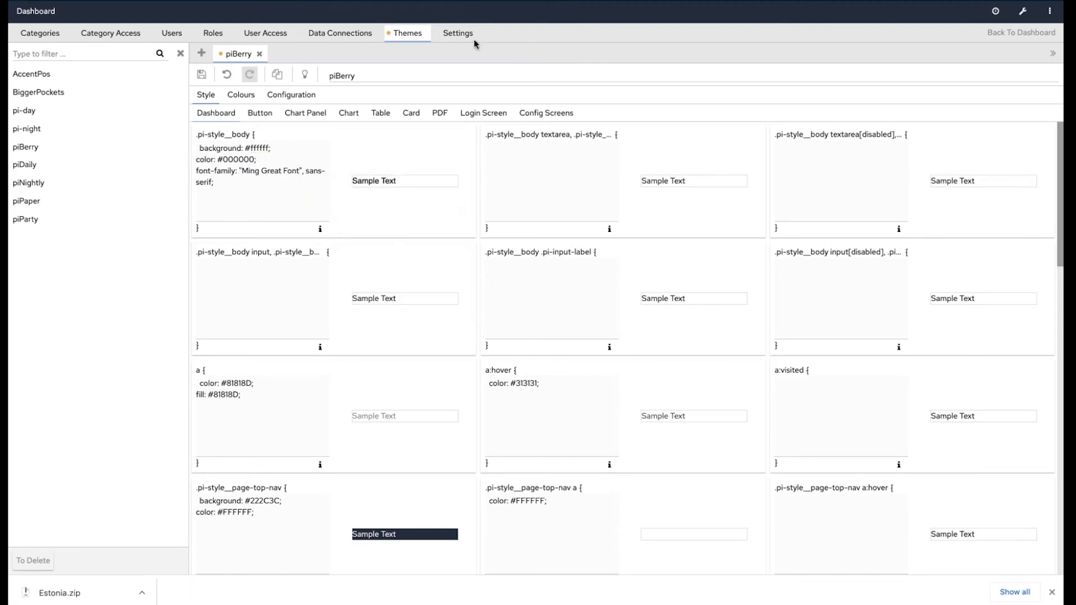
# Replace Ming Great Font in the piBerry theme's body style font-family with the family name Estonia copied from the additional fonts.
pyautogui.click(456, 34)
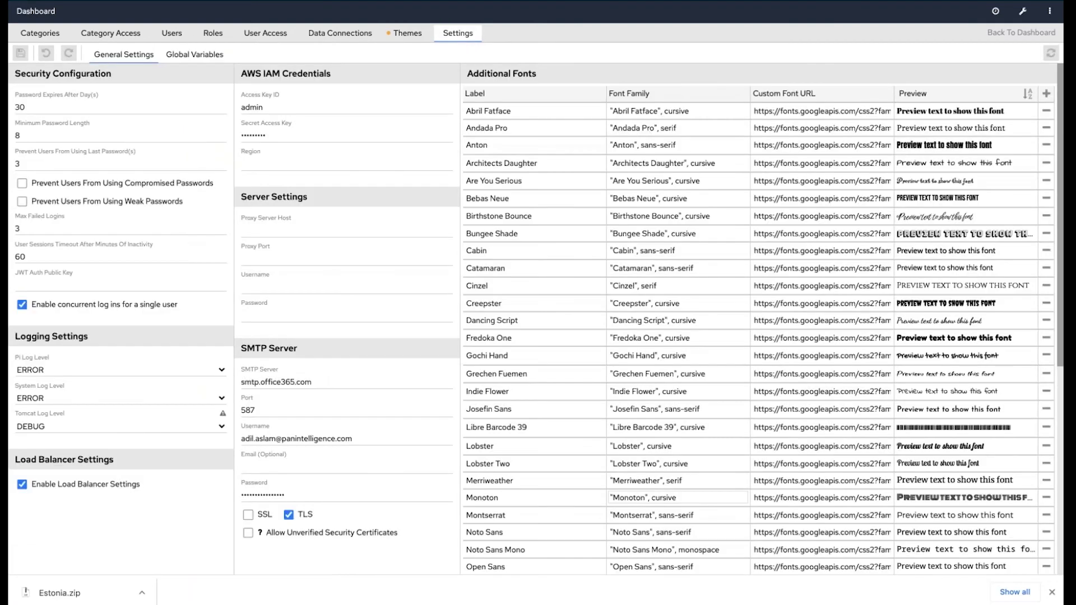
pyautogui.scroll(-10, 739, 479)
pyautogui.moveTo(640, 563); pyautogui.dragTo(612, 561)
pyautogui.hotkey('ctrl', 'c')
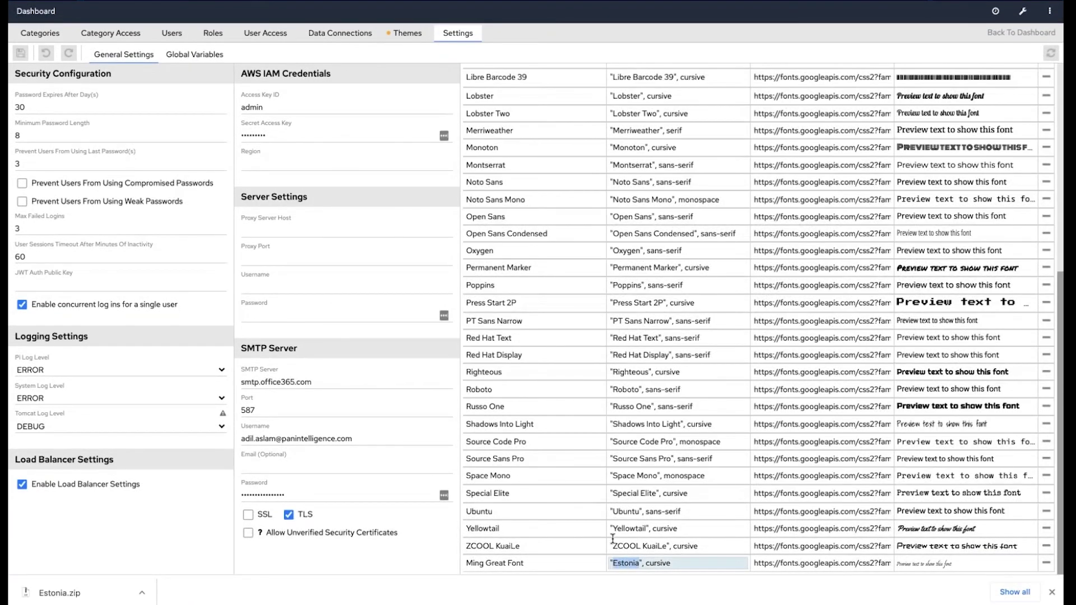
pyautogui.click(411, 37)
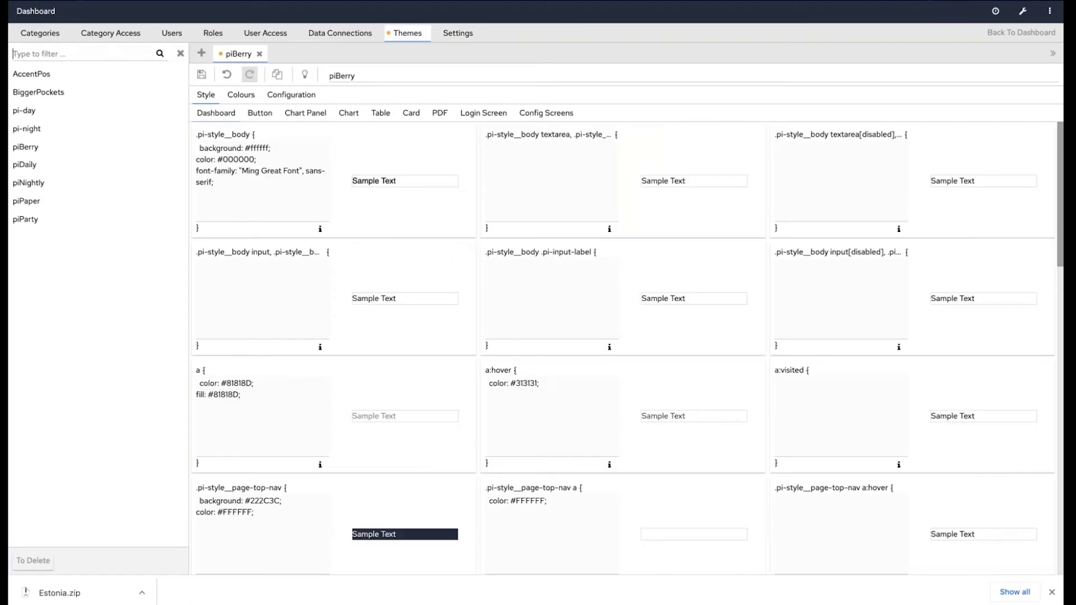
pyautogui.click(298, 171)
pyautogui.moveTo(266, 170); pyautogui.dragTo(243, 168)
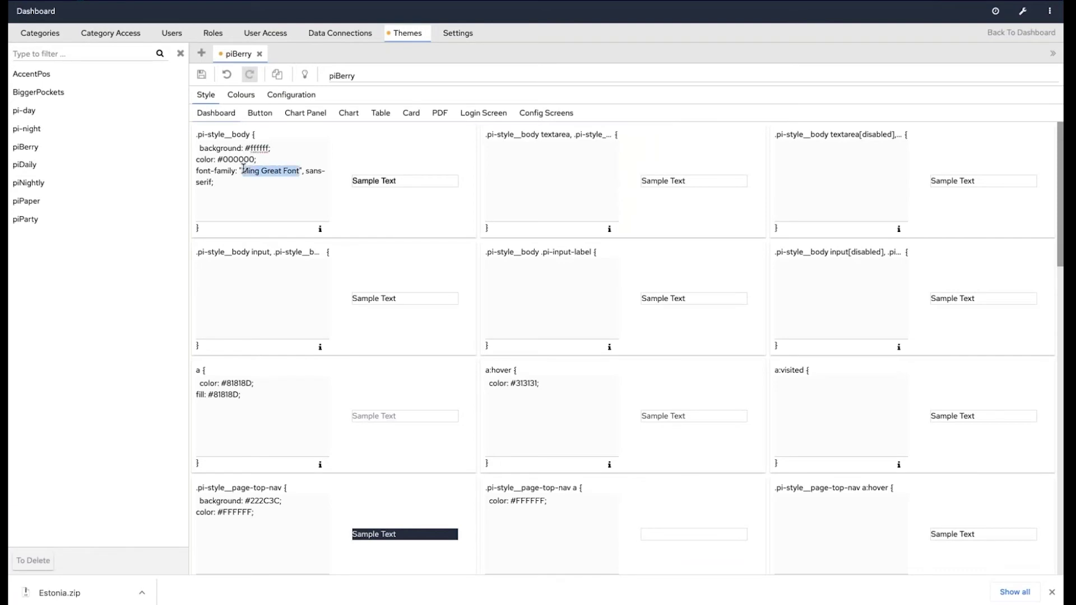
pyautogui.hotkey('ctrl', 'v')
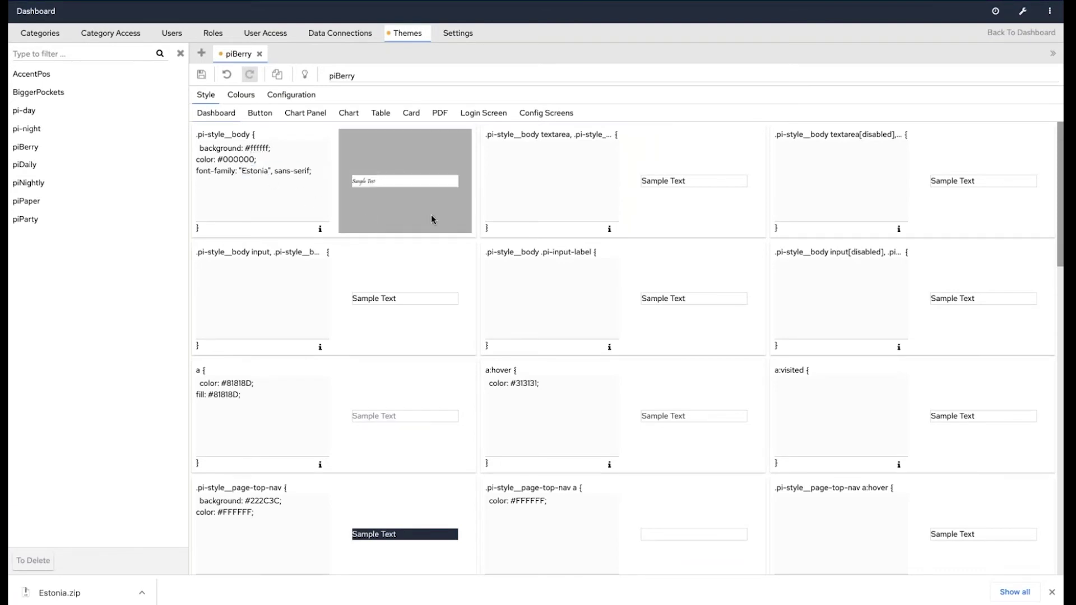
# Preview the edited piBerry style, examine its effect on the general settings page, and revert the preview.
pyautogui.click(306, 77)
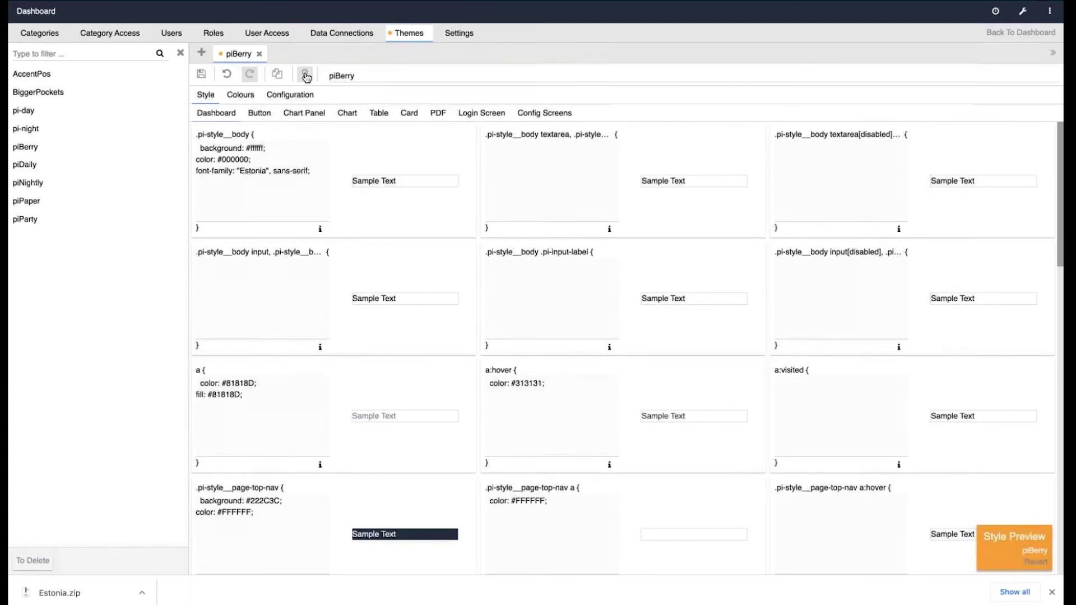
pyautogui.click(459, 33)
pyautogui.hotkey('alt', 'Left')
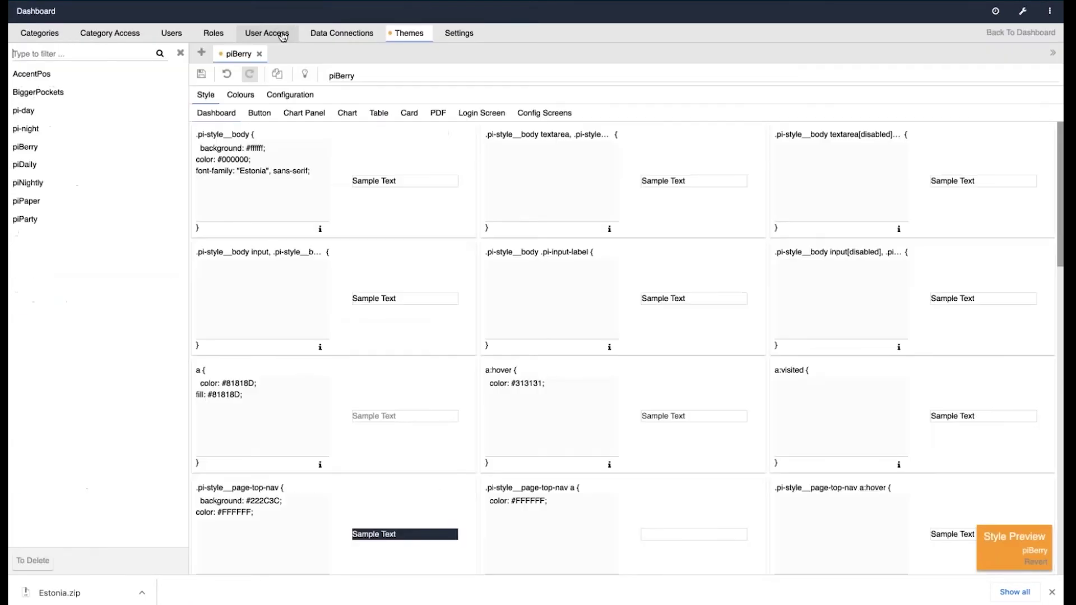
pyautogui.click(459, 33)
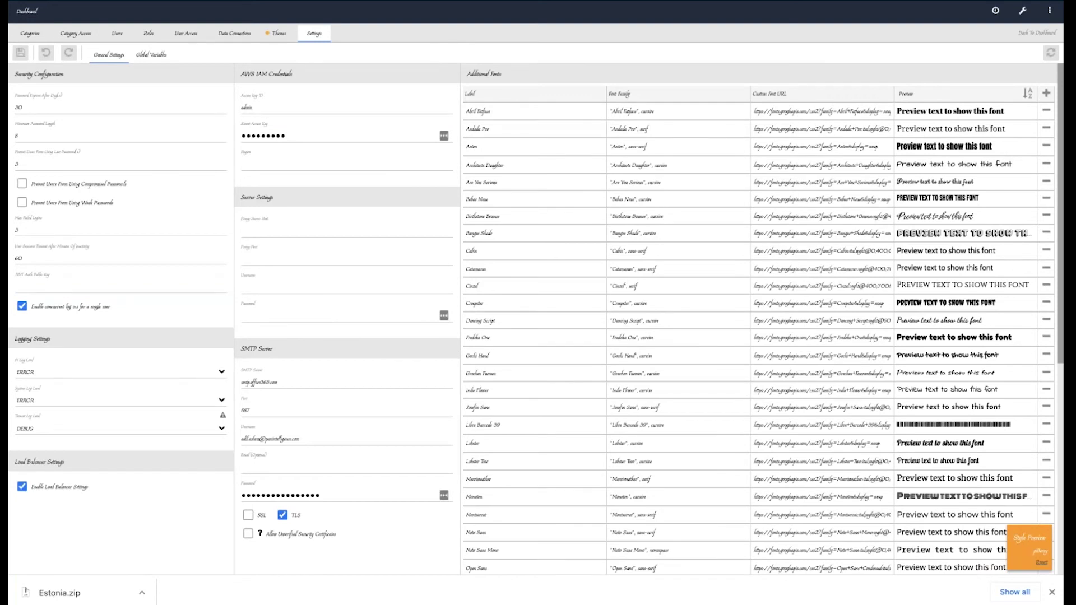
pyautogui.click(1045, 569)
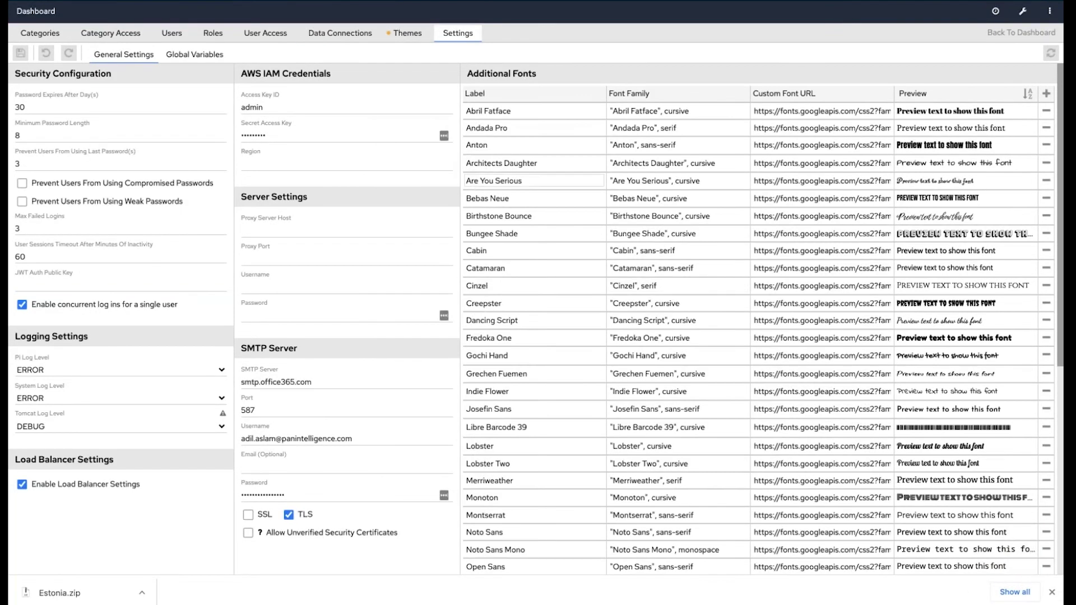
# Remove both Red Hat custom font URLs from the piBerry theme's configuration.
pyautogui.click(408, 33)
pyautogui.click(292, 96)
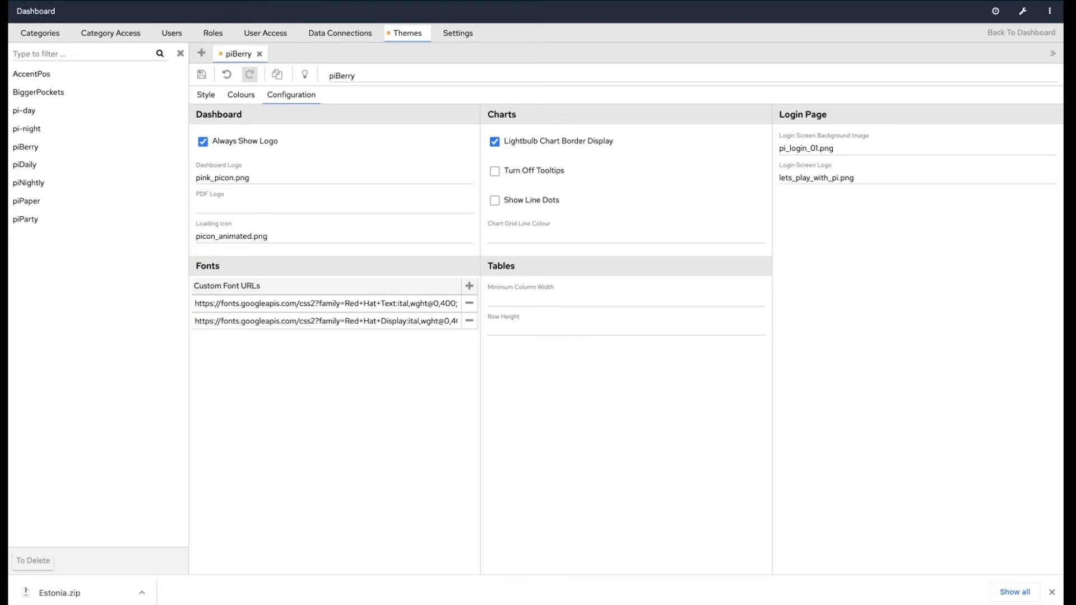
pyautogui.click(1053, 593)
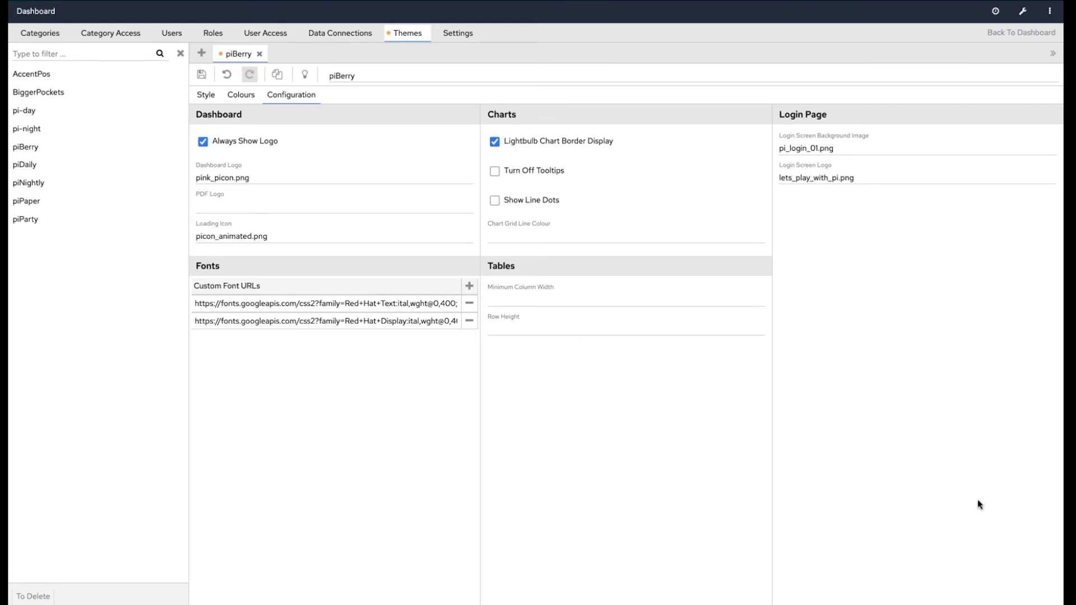
pyautogui.click(469, 322)
pyautogui.click(469, 304)
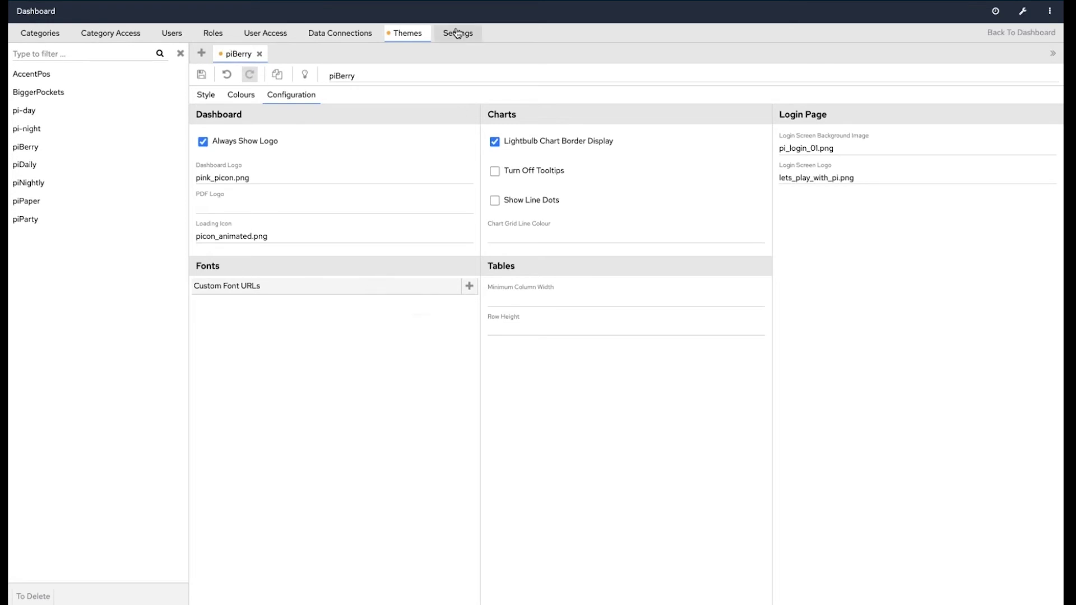
# Review the additional fonts list in the general settings, checking the previews and the Libre Barcode 39 label.
pyautogui.click(474, 33)
pyautogui.scroll(-6, 677, 226)
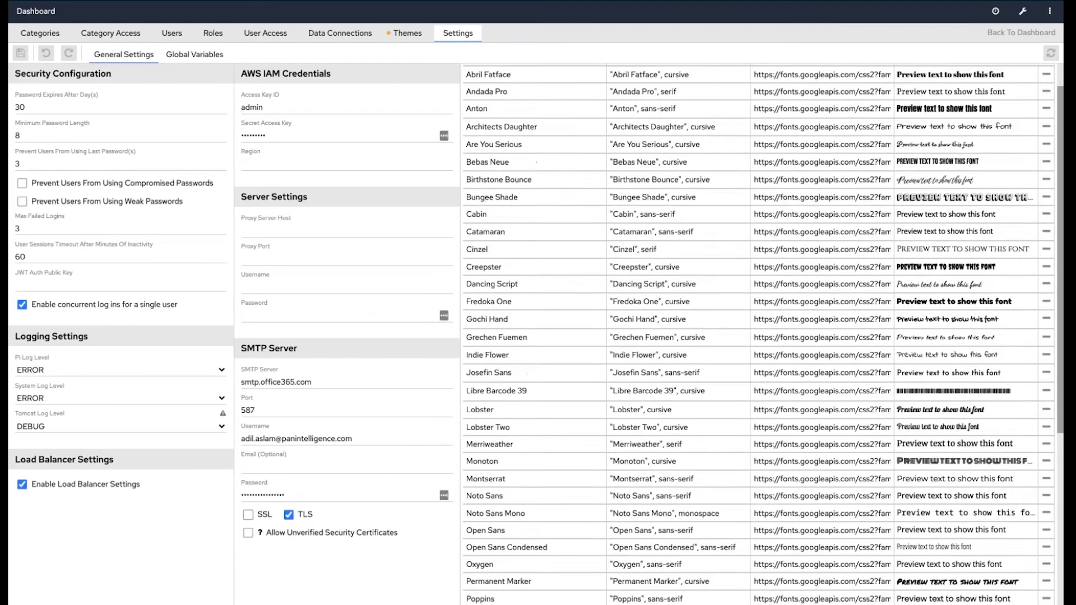
pyautogui.scroll(5, 677, 227)
pyautogui.scroll(-3, 676, 226)
pyautogui.scroll(-3, 756, 331)
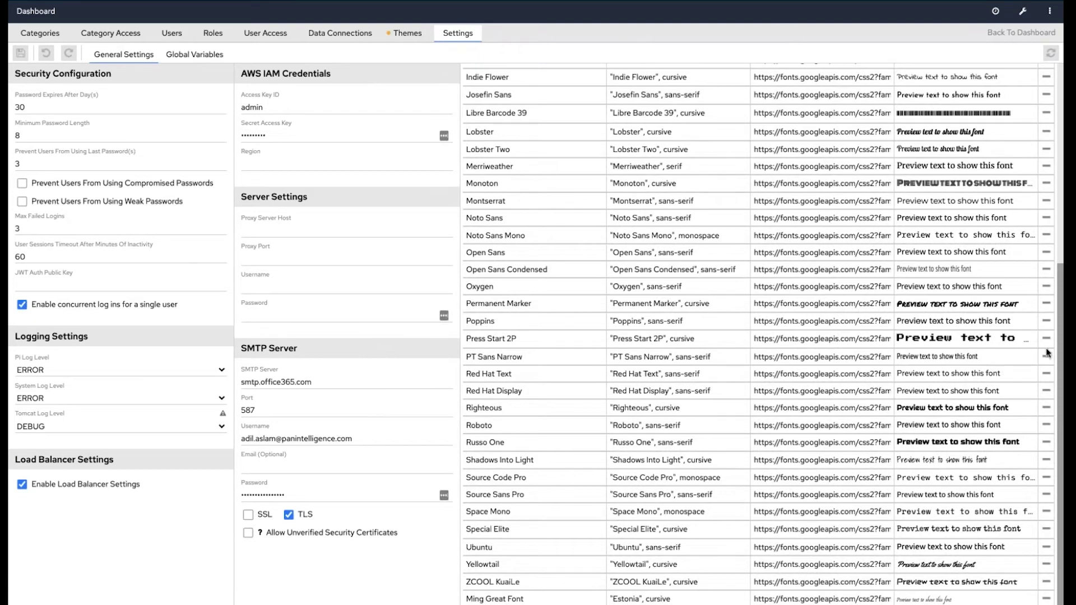
pyautogui.scroll(5, 948, 357)
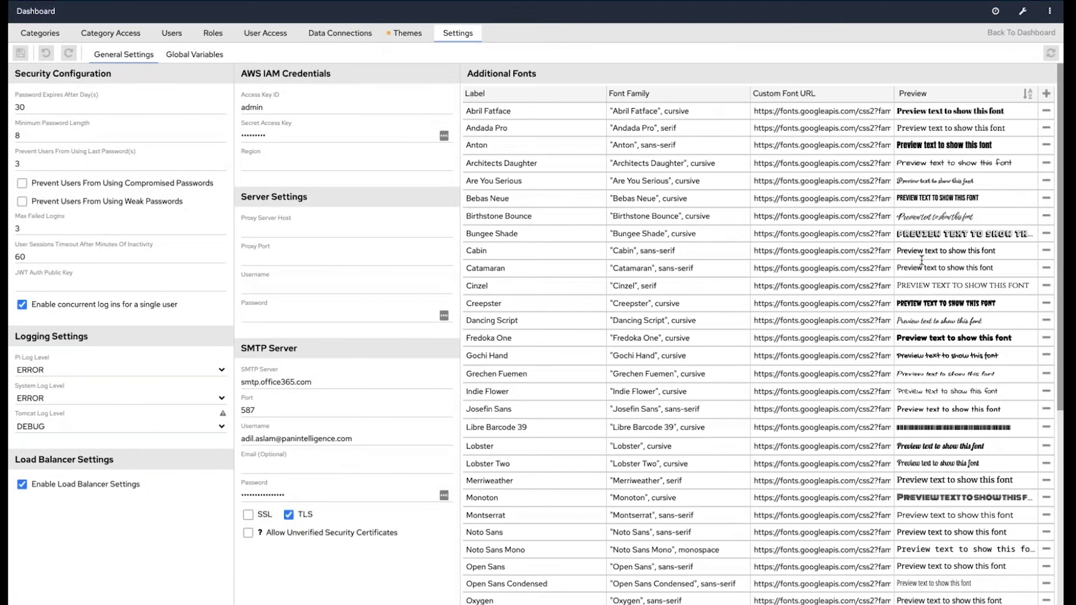
pyautogui.scroll(-3, 921, 259)
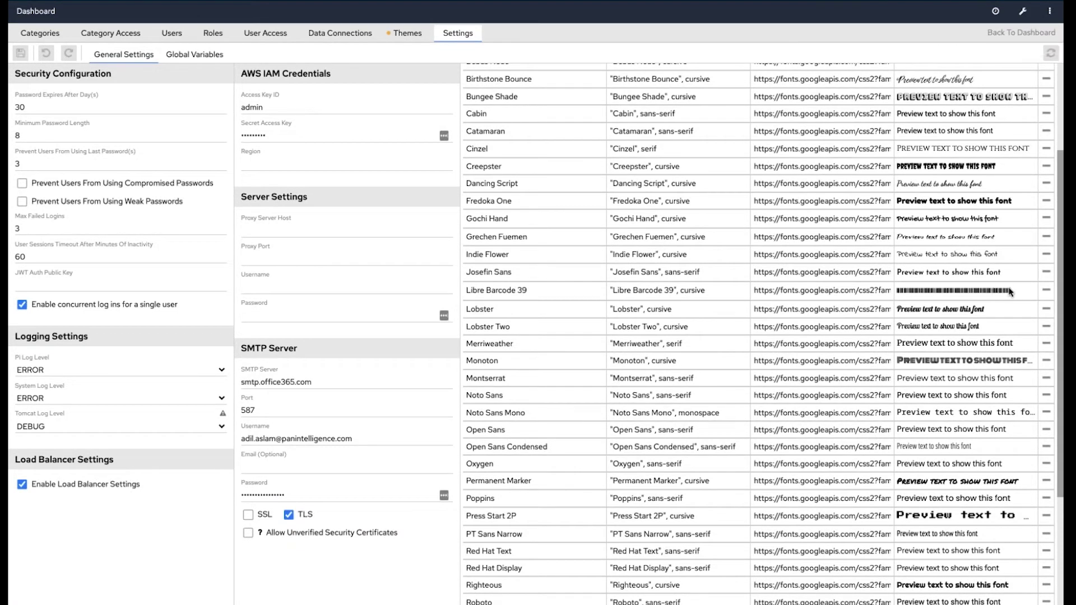
pyautogui.moveTo(536, 288); pyautogui.dragTo(466, 290)
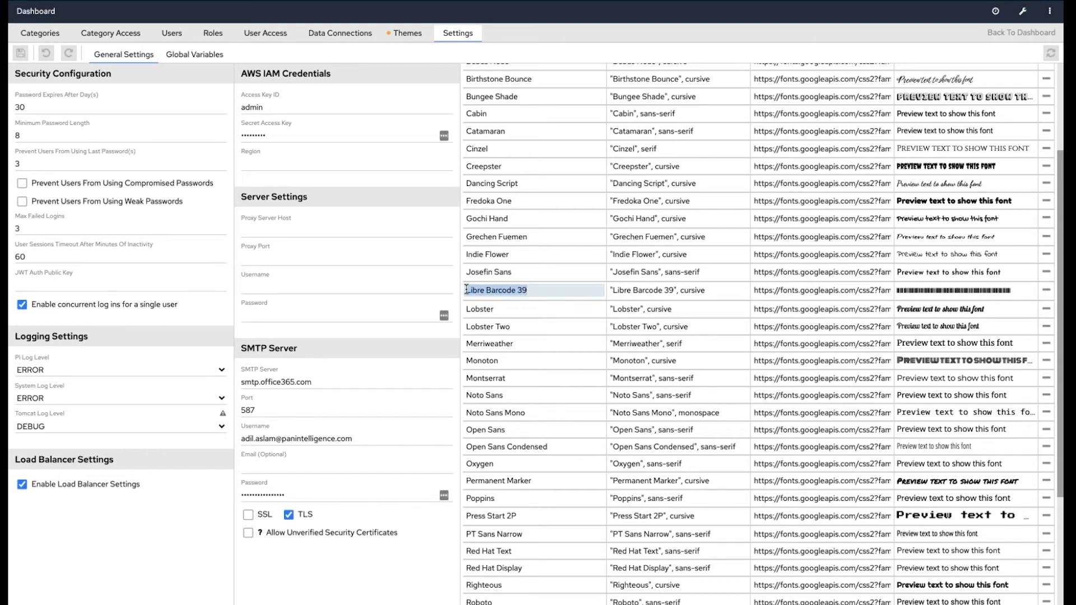
# Return to the report editor through the dashboard, close Financial Details 1, and open the Financial Details 2 report.
pyautogui.click(1017, 35)
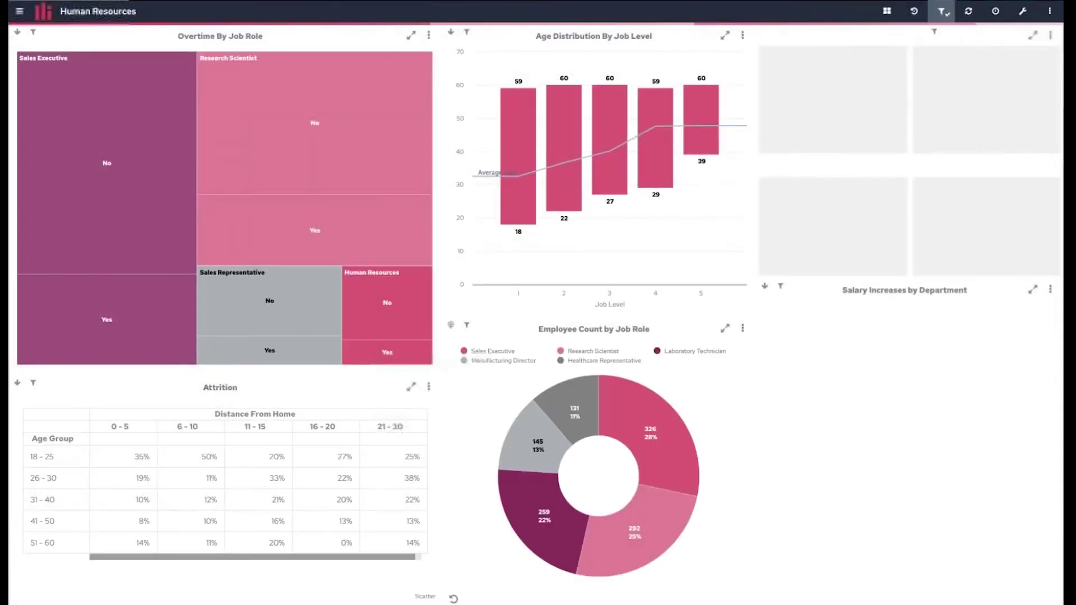
pyautogui.click(995, 11)
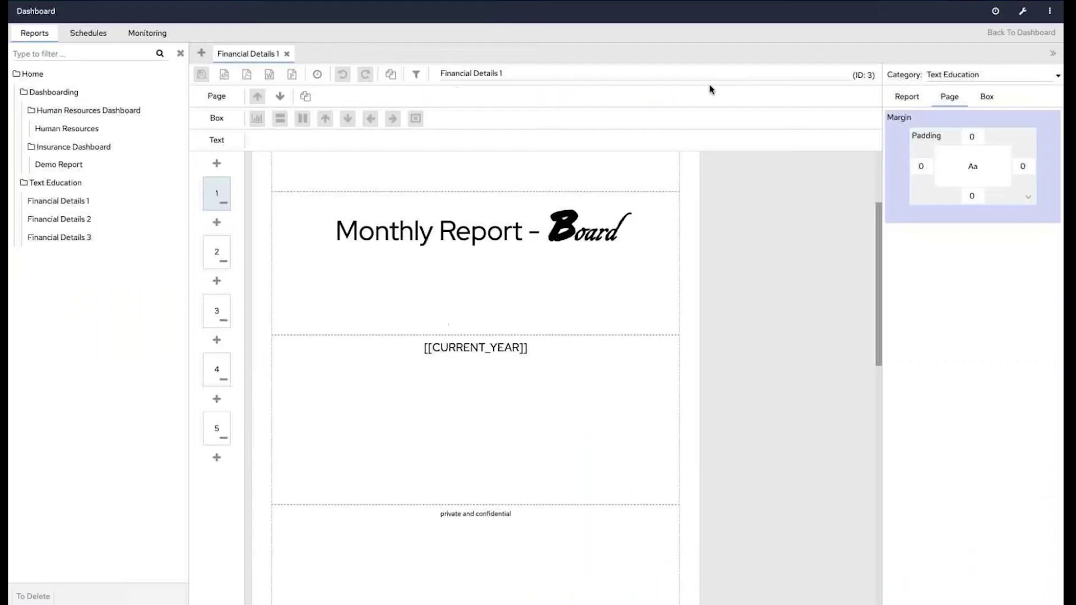
pyautogui.click(286, 53)
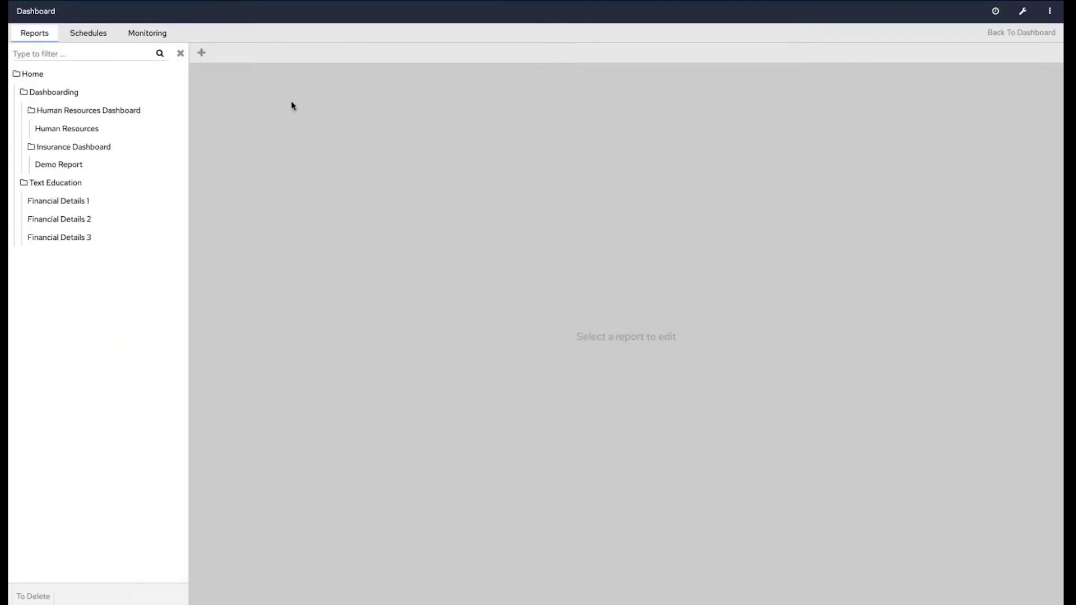
pyautogui.doubleClick(82, 223)
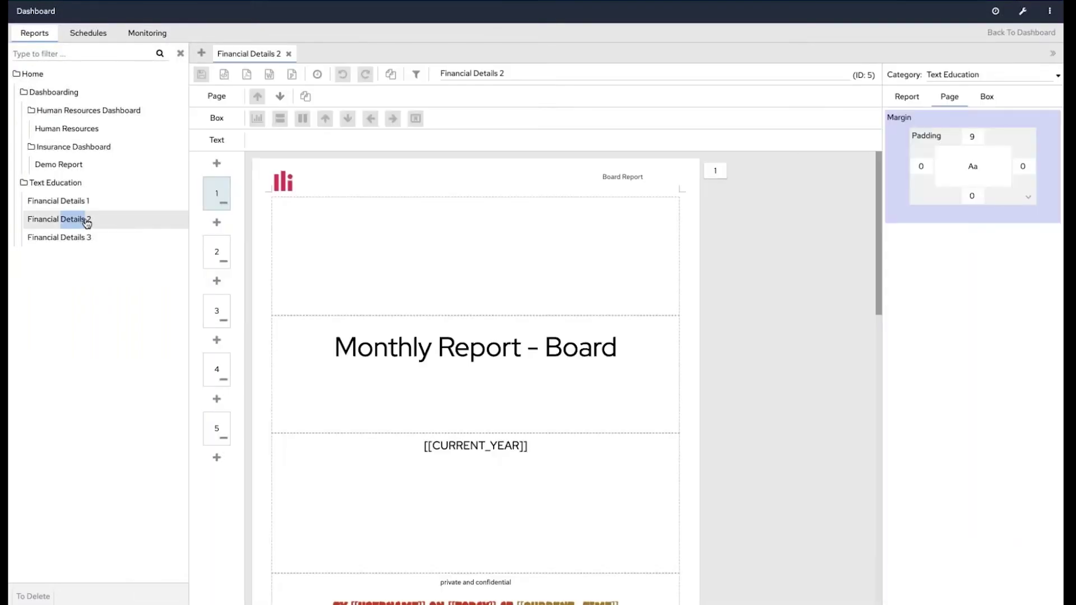
# Change the font of the barcode text at the foot of the first page to Anton.
pyautogui.scroll(-5, 395, 303)
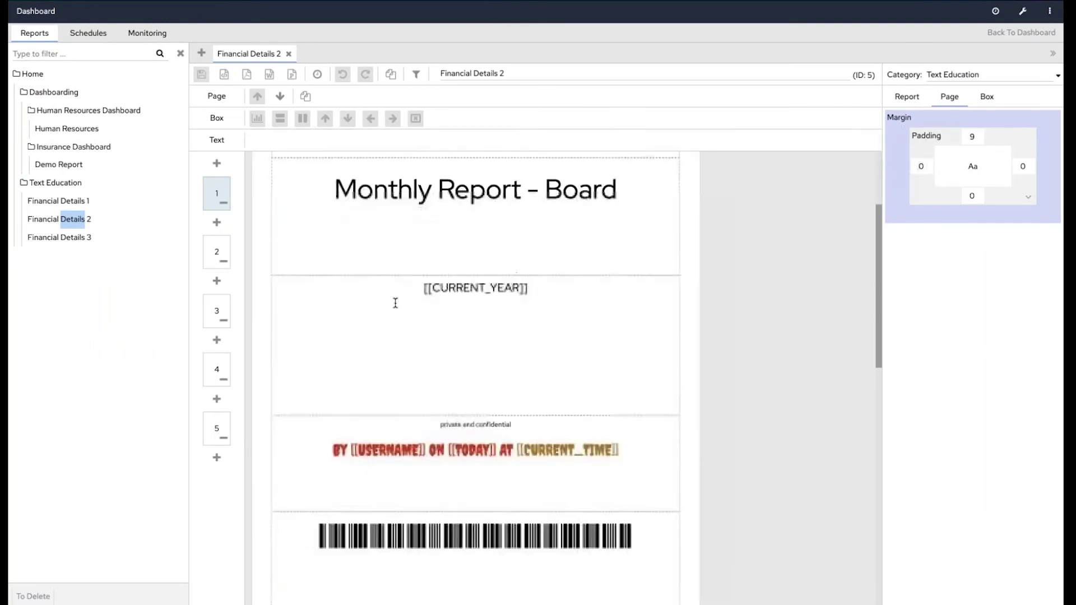
pyautogui.moveTo(638, 371); pyautogui.dragTo(320, 370)
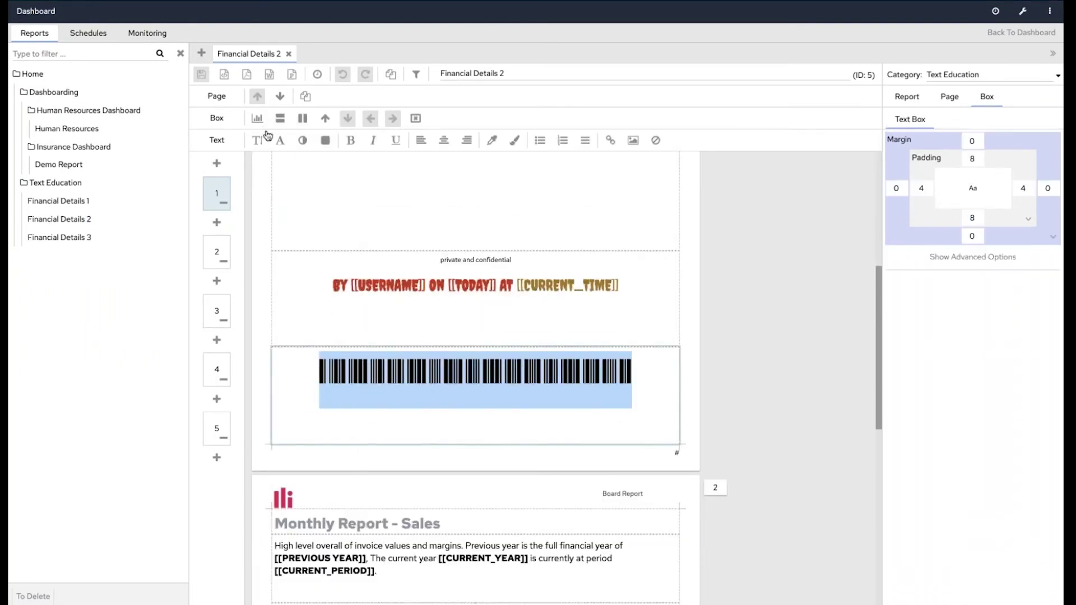
pyautogui.click(282, 145)
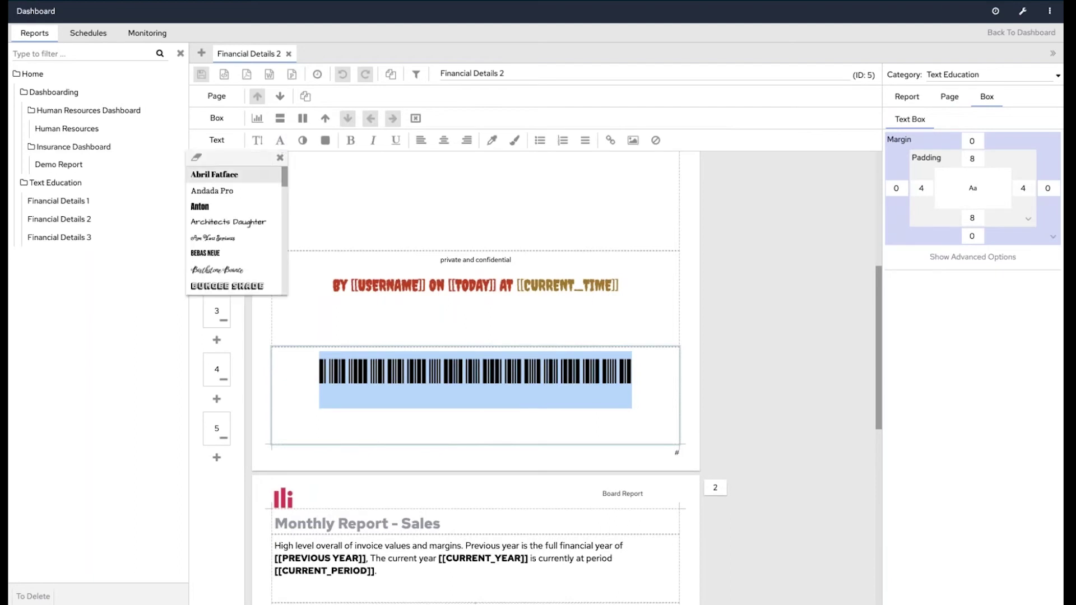
pyautogui.click(230, 208)
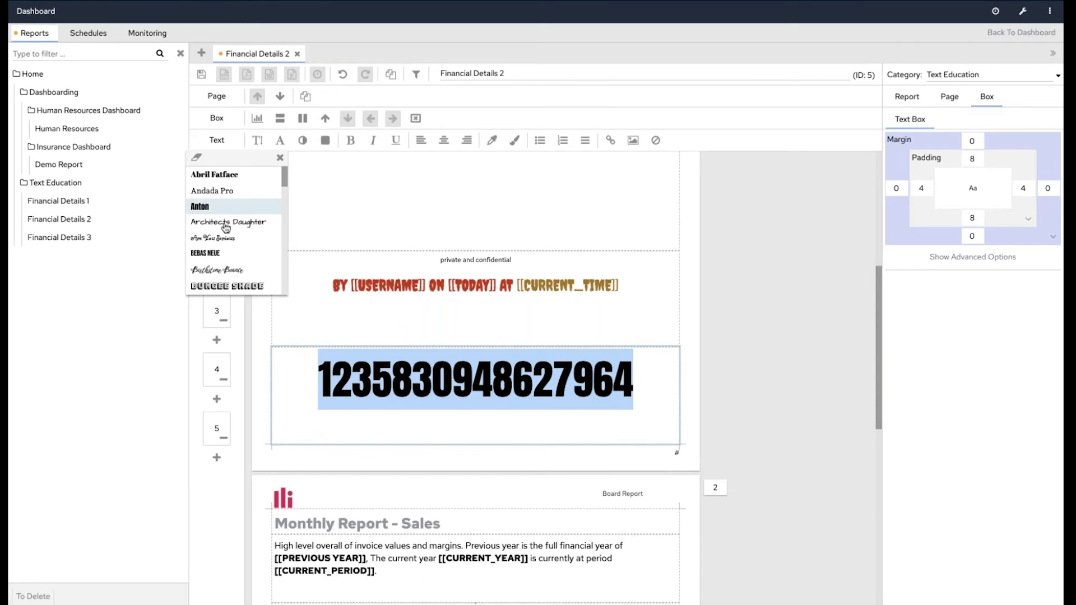
# Set the selected number's font to Libre Barcode 39 and deselect it.
pyautogui.scroll(-7, 227, 225)
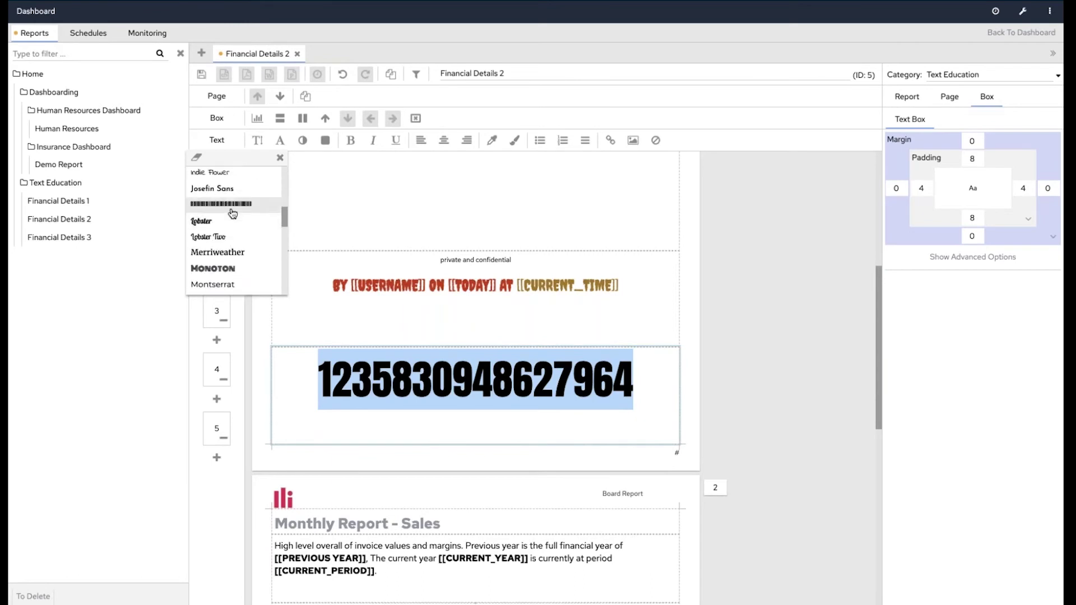
pyautogui.click(233, 207)
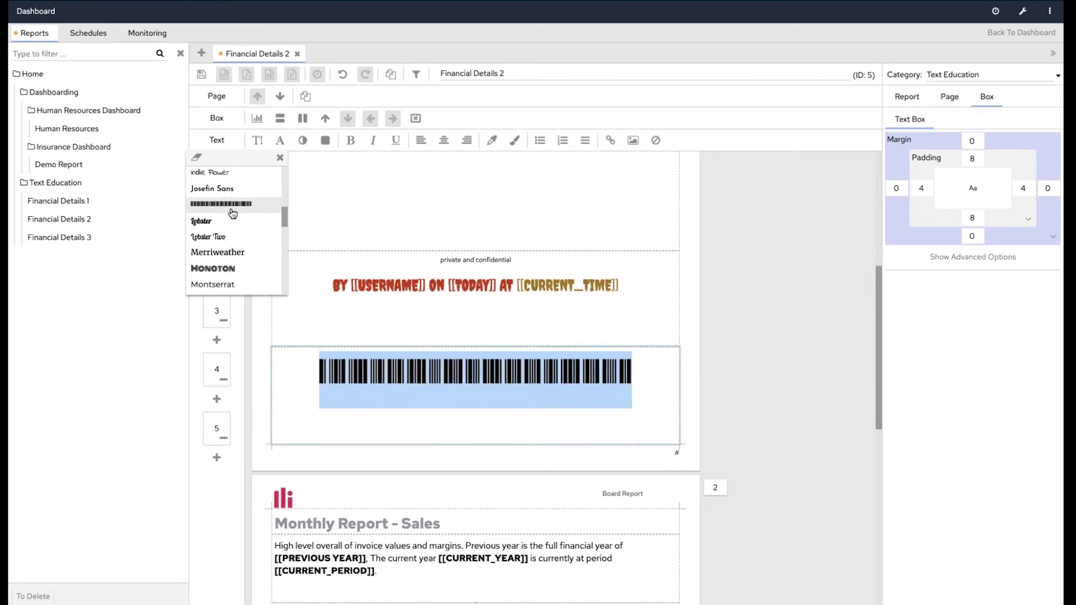
pyautogui.click(572, 342)
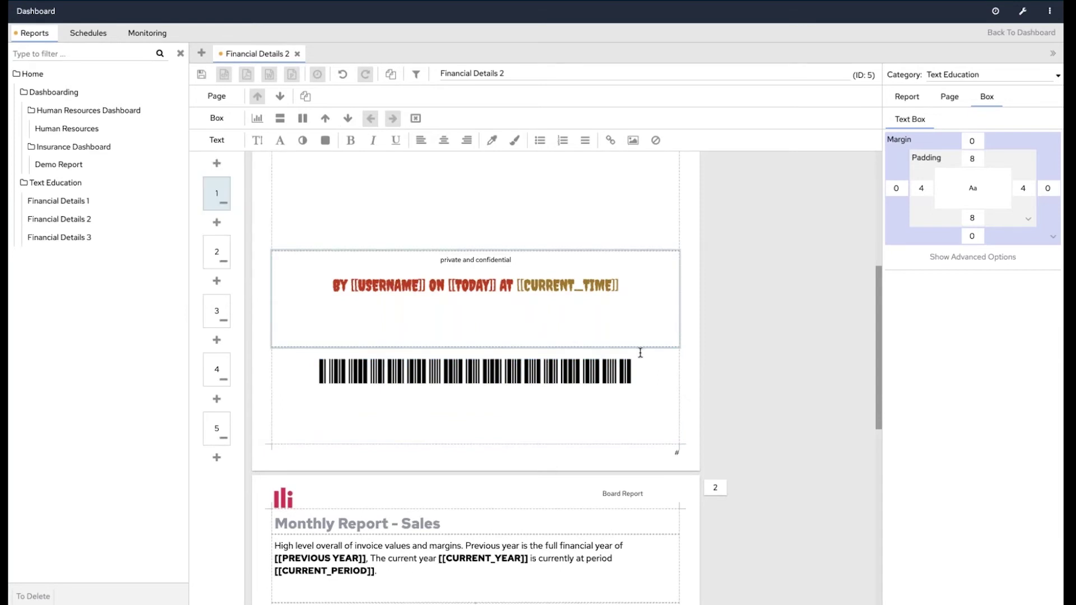
# Save the Financial Details 2 report and preview it, examining the barcode on the first page, and close the preview.
pyautogui.scroll(5, 640, 352)
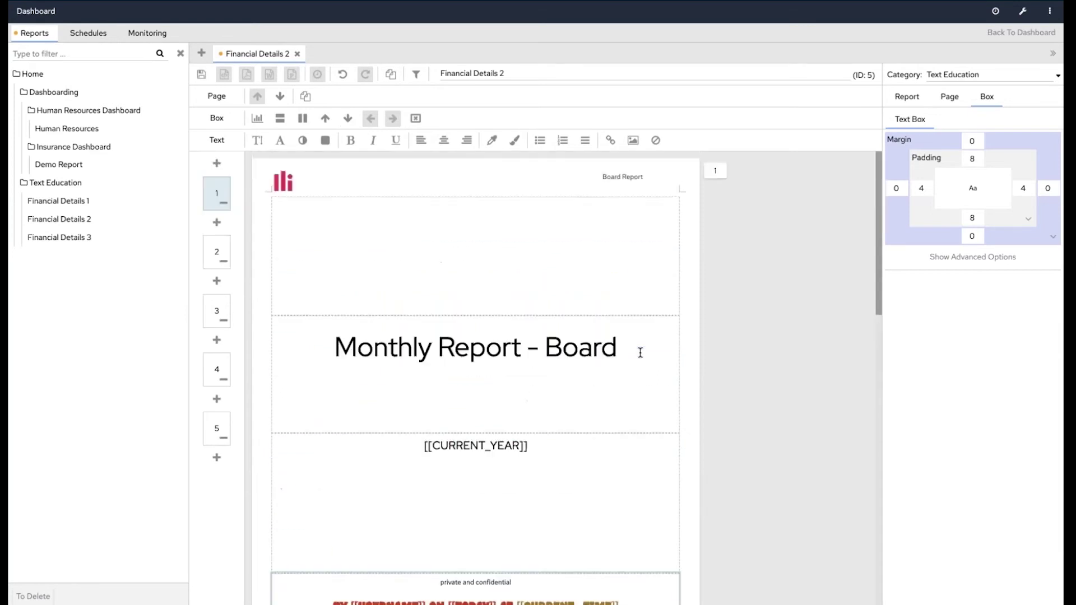
pyautogui.scroll(-5, 640, 352)
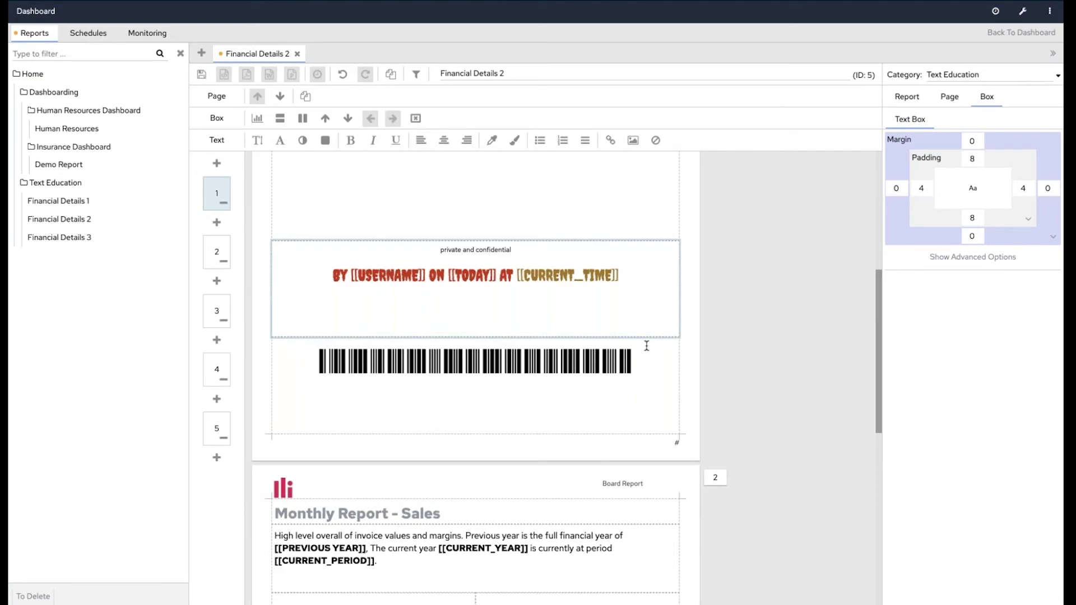
pyautogui.scroll(-8, 646, 346)
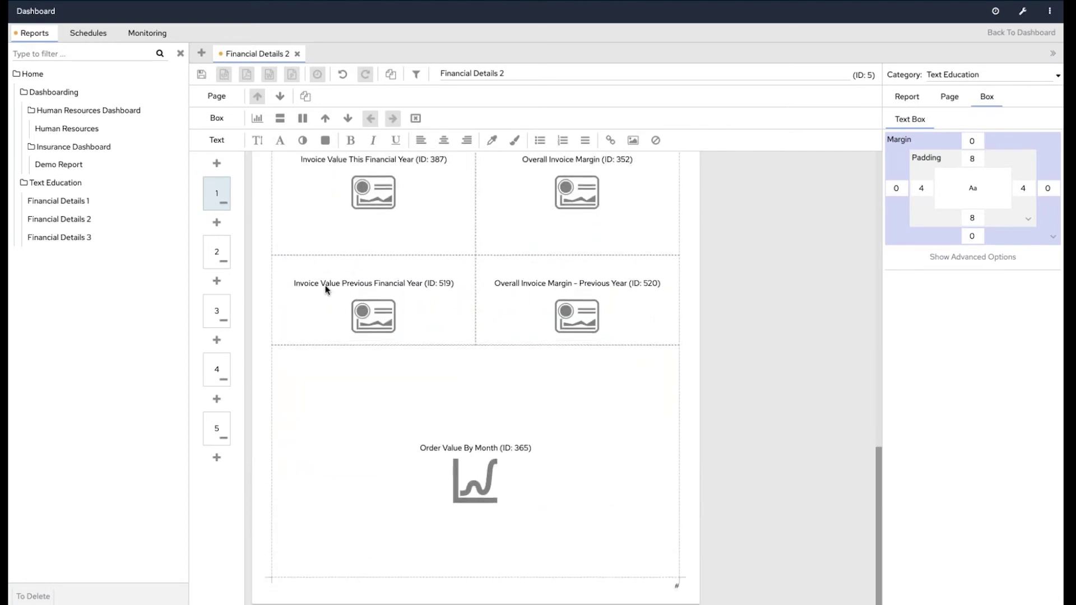
pyautogui.click(202, 75)
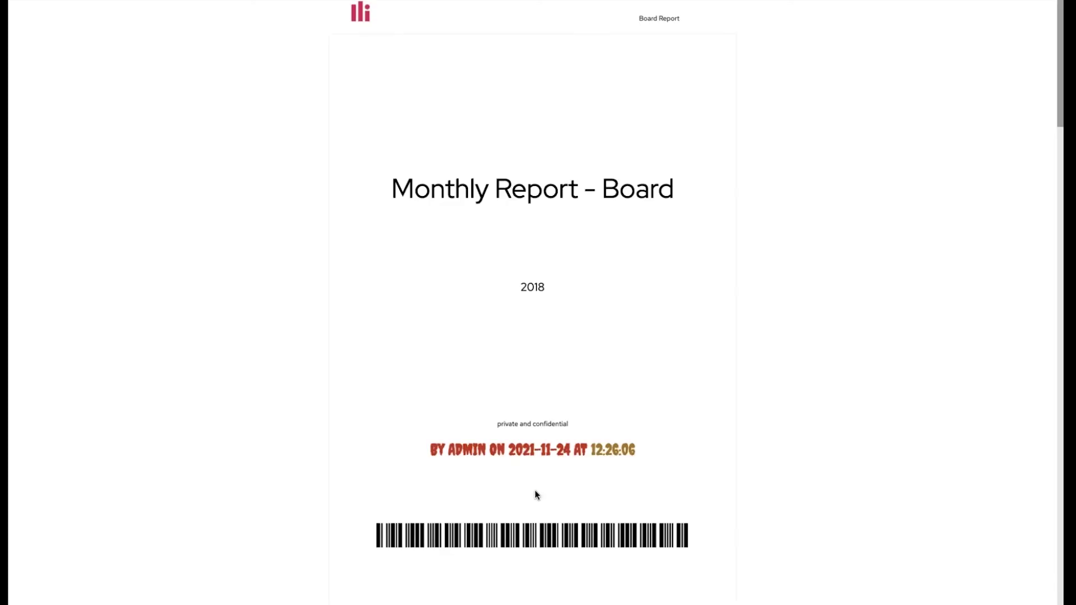
pyautogui.scroll(-5, 536, 493)
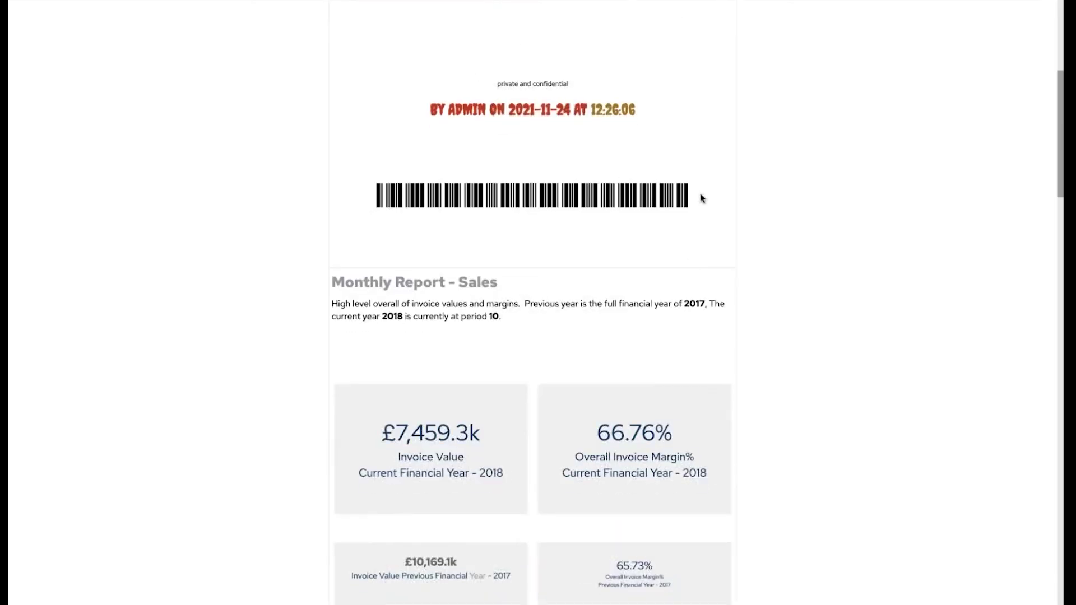
pyautogui.moveTo(702, 198); pyautogui.dragTo(328, 191)
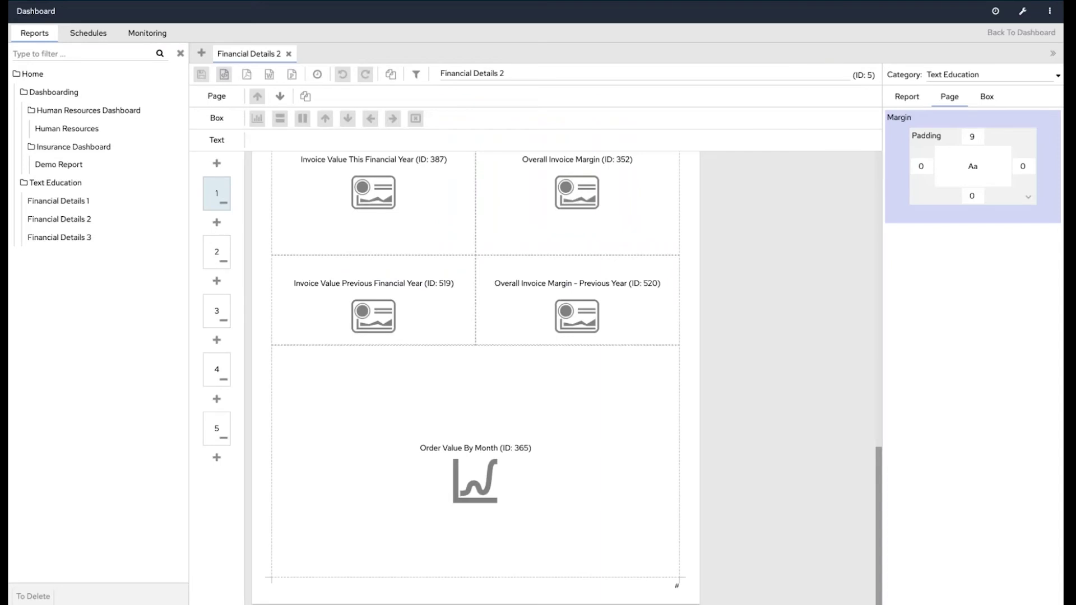
pyautogui.scroll(1, 427, 207)
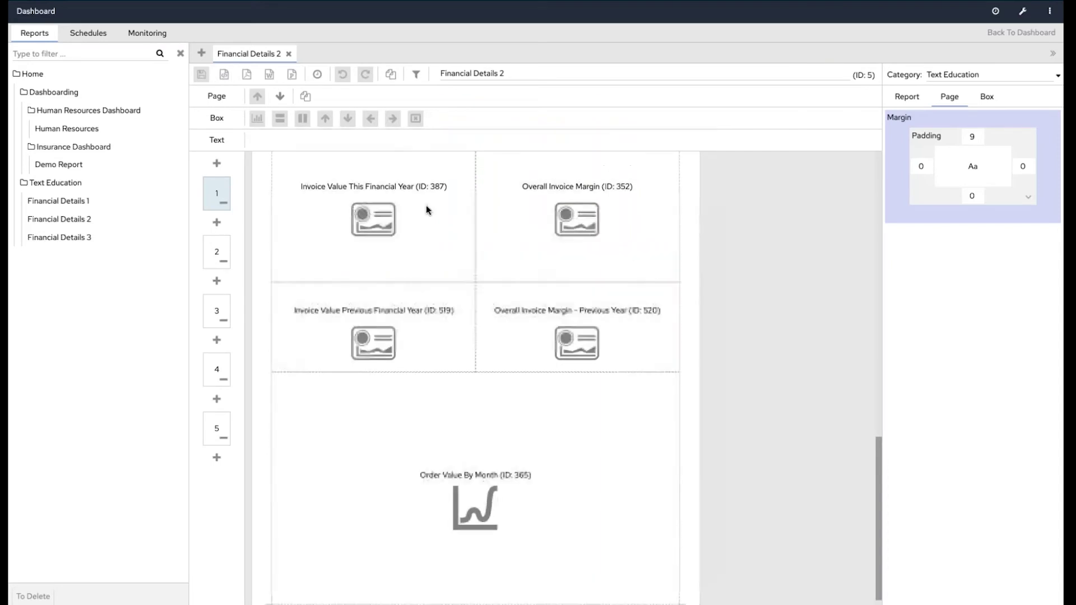
# Look through the first three pages of the report, examining the barcode and the headings on pages 2 and 3.
pyautogui.scroll(5, 425, 209)
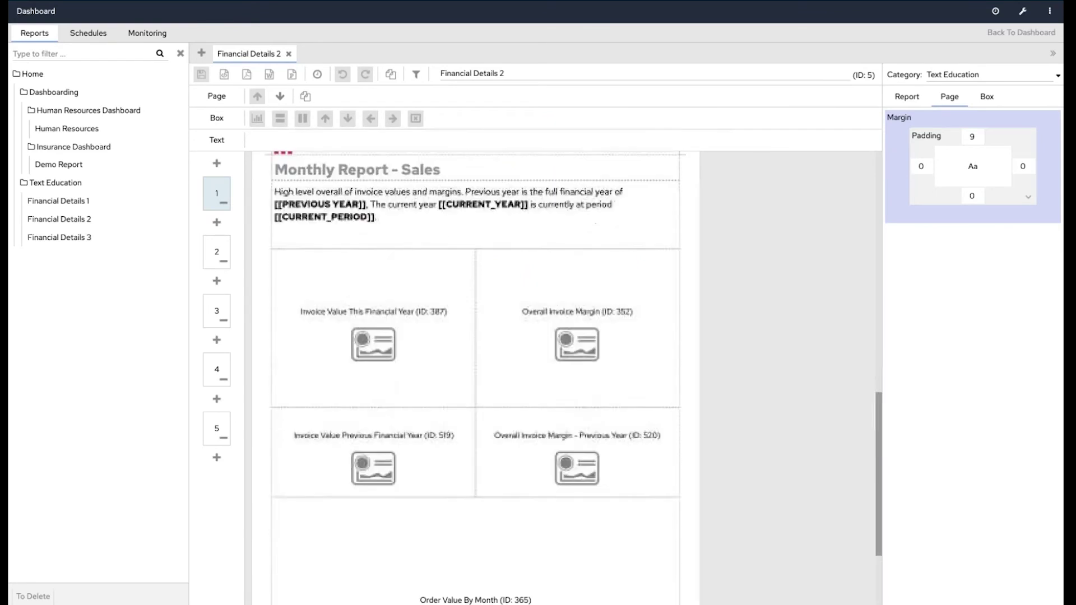
pyautogui.scroll(8, 475, 379)
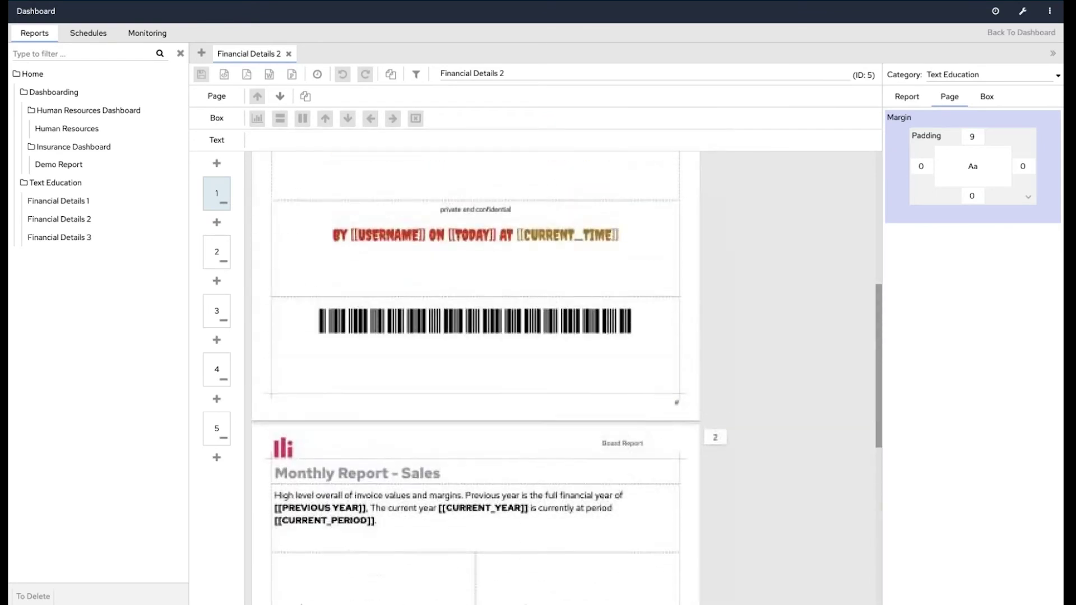
pyautogui.scroll(2, 475, 379)
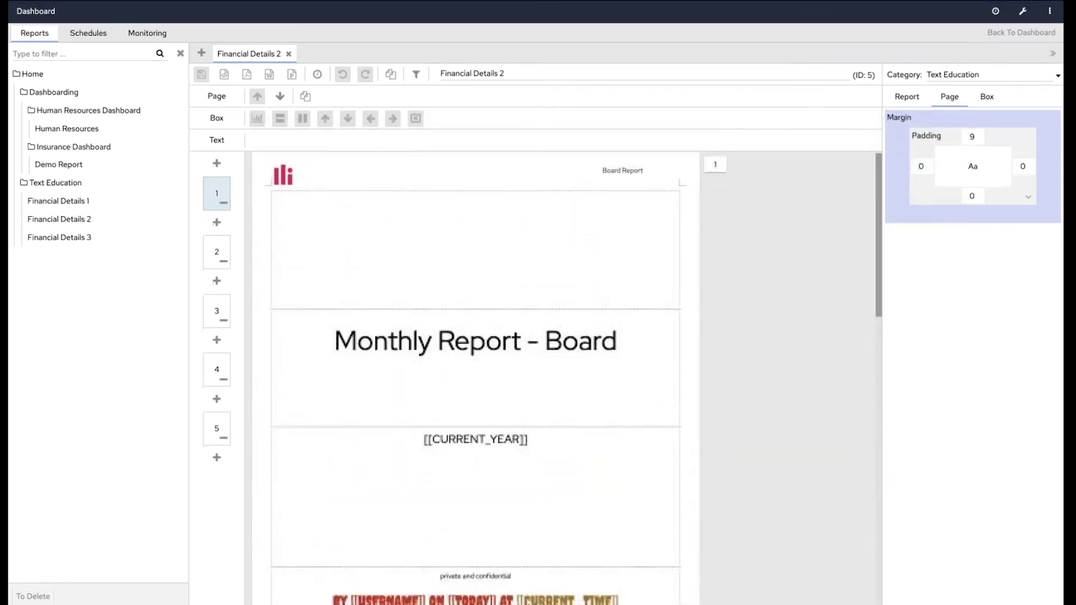
pyautogui.scroll(-6, 475, 379)
pyautogui.scroll(-1, 423, 331)
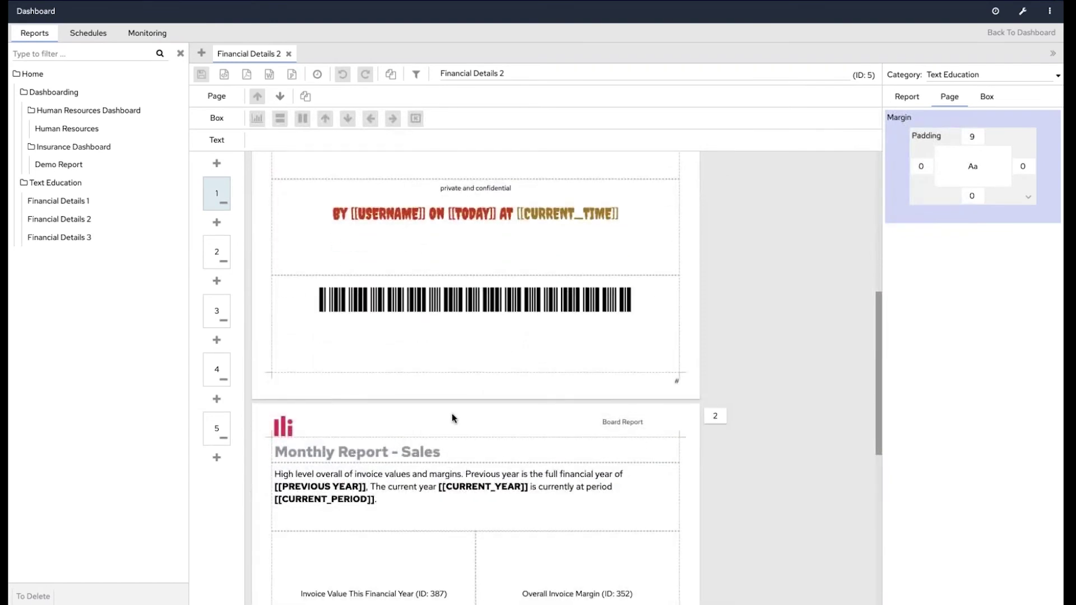
pyautogui.click(444, 453)
pyautogui.moveTo(446, 455); pyautogui.dragTo(335, 451)
pyautogui.scroll(-11, 466, 444)
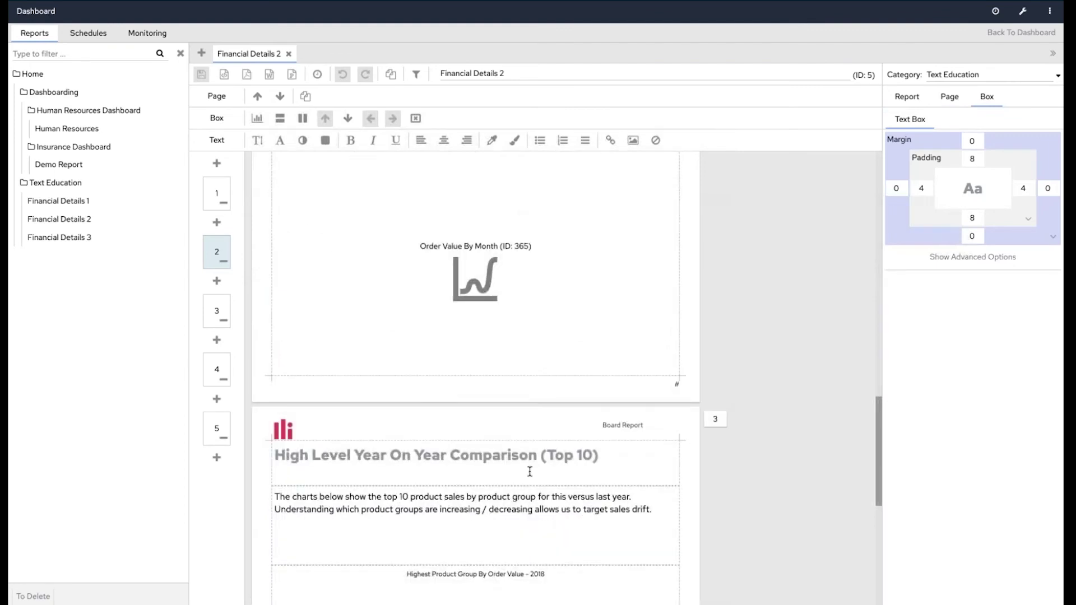
pyautogui.scroll(4, 516, 439)
pyautogui.scroll(5, 463, 398)
# Set the font of the "Monthly Report - Sales" heading on page 2 to Bungee Shade.
pyautogui.moveTo(463, 351); pyautogui.dragTo(274, 352)
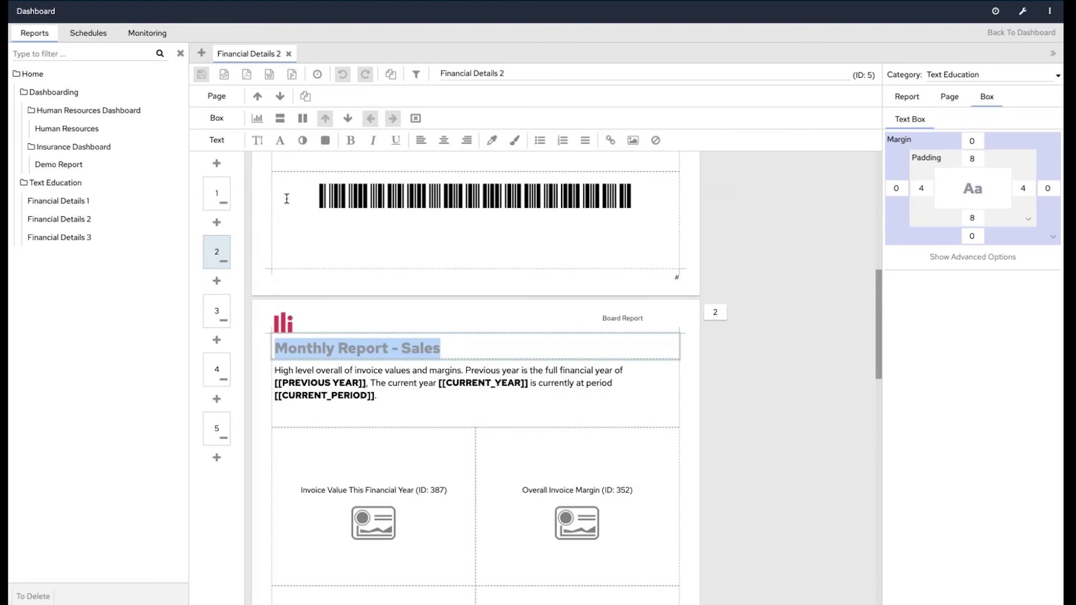
pyautogui.click(280, 141)
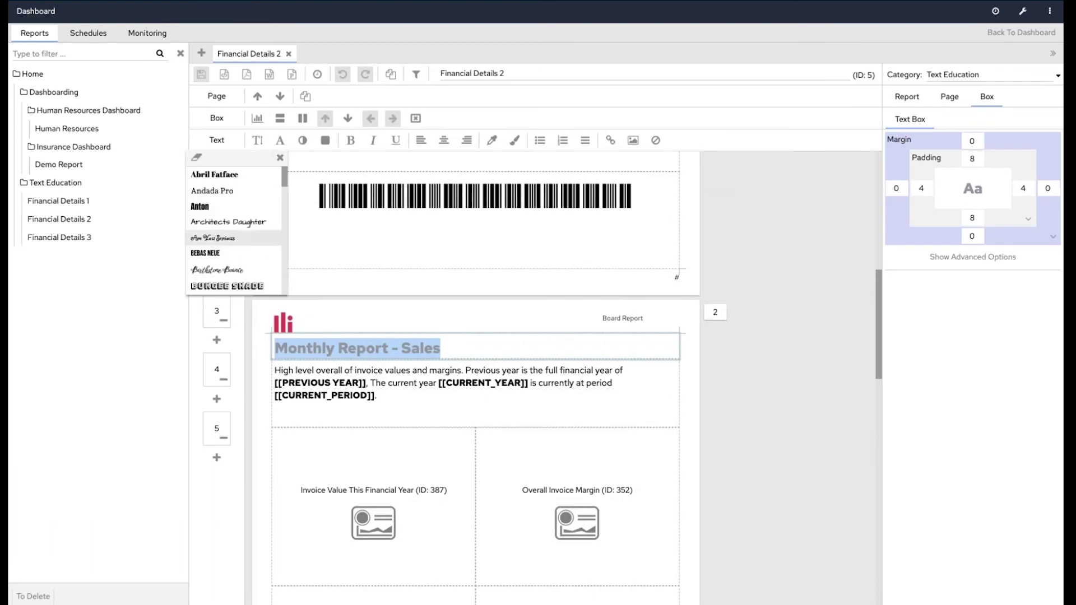
pyautogui.scroll(-1, 236, 239)
pyautogui.click(235, 238)
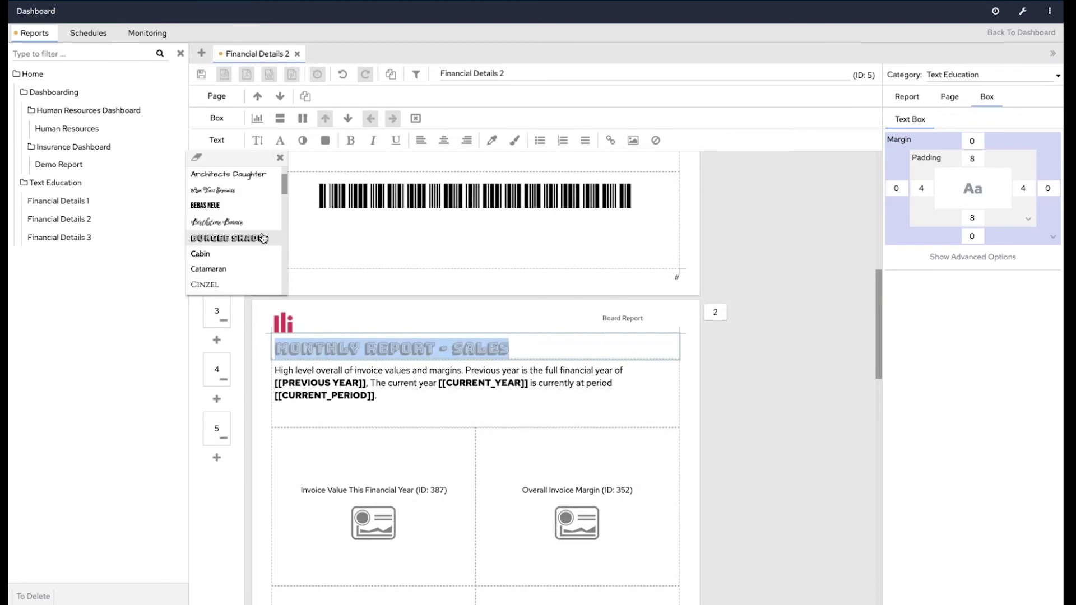
pyautogui.click(279, 158)
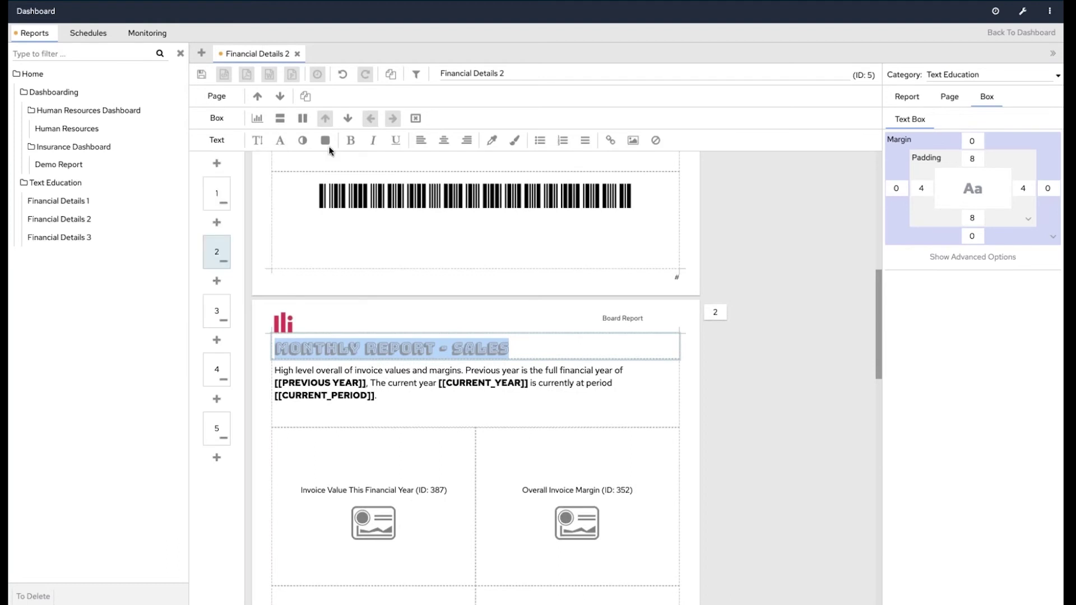
# Change the text colour of the "Monthly Report - Sales" heading to dark red and deselect it.
pyautogui.click(302, 145)
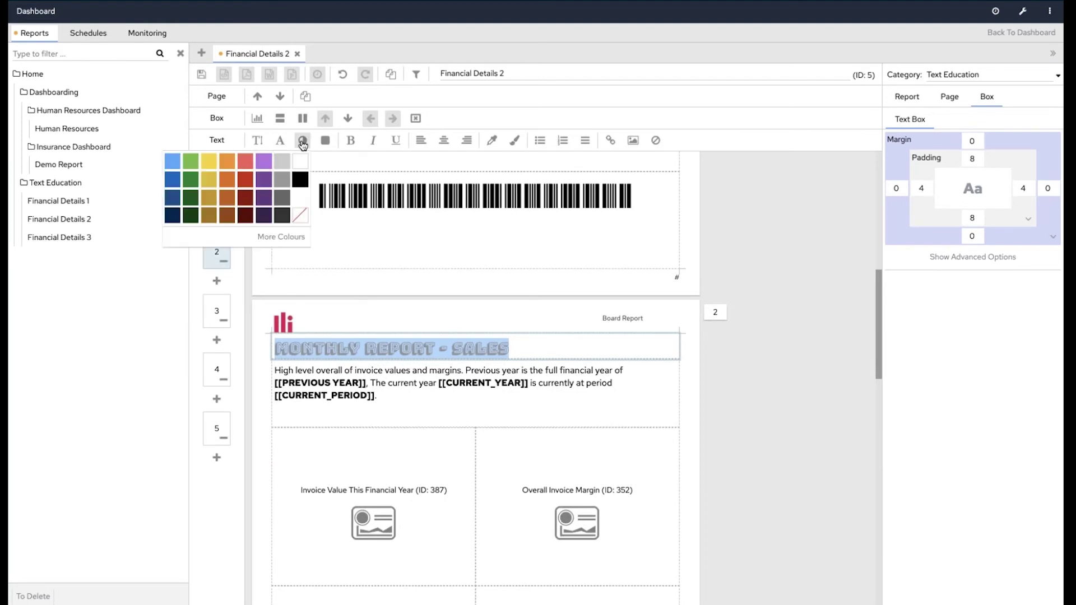
pyautogui.click(245, 197)
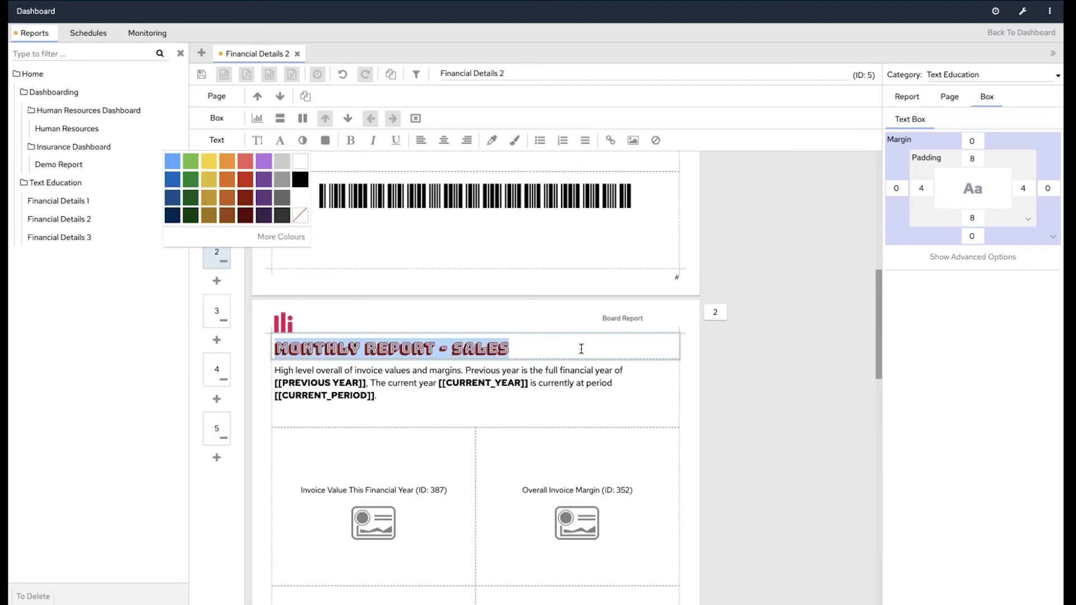
pyautogui.click(581, 349)
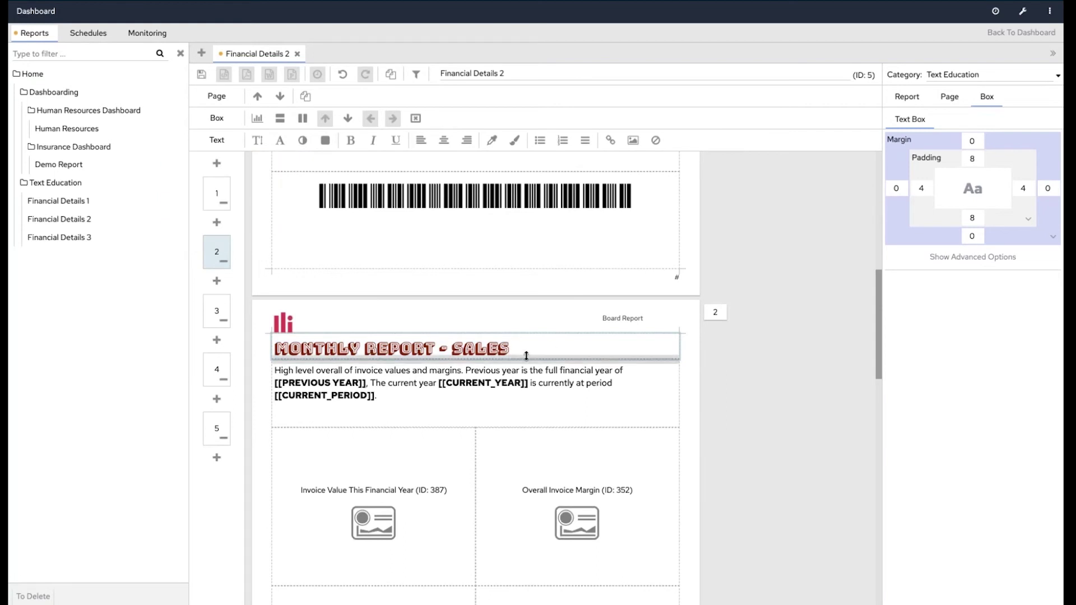
# Select the "Monthly Report - Sales" heading on page 2 and copy its text format for reuse.
pyautogui.scroll(-2, 524, 487)
pyautogui.scroll(-6, 526, 485)
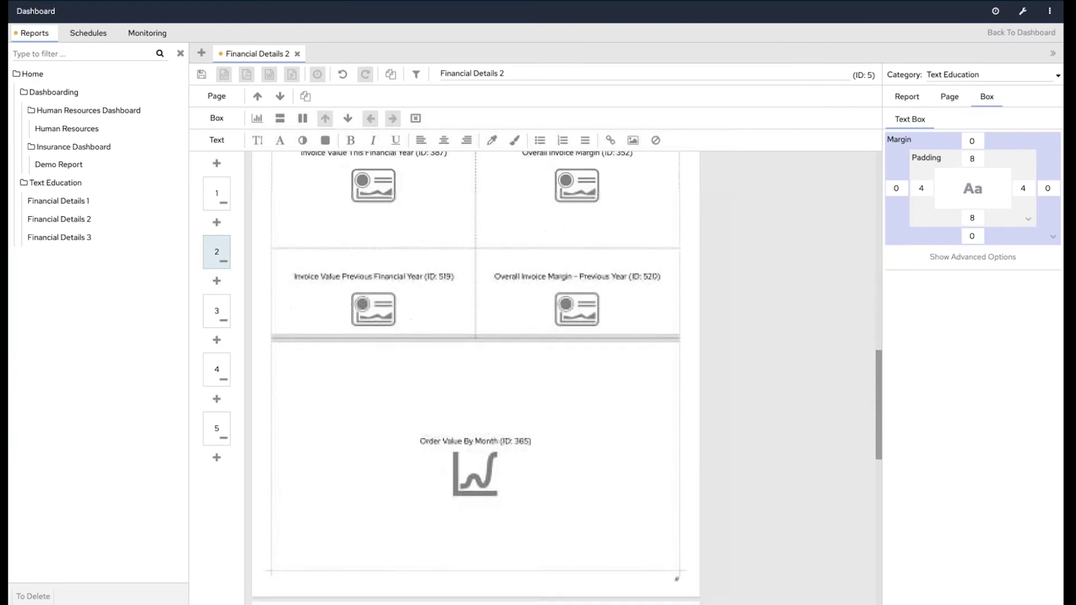
pyautogui.scroll(6, 470, 555)
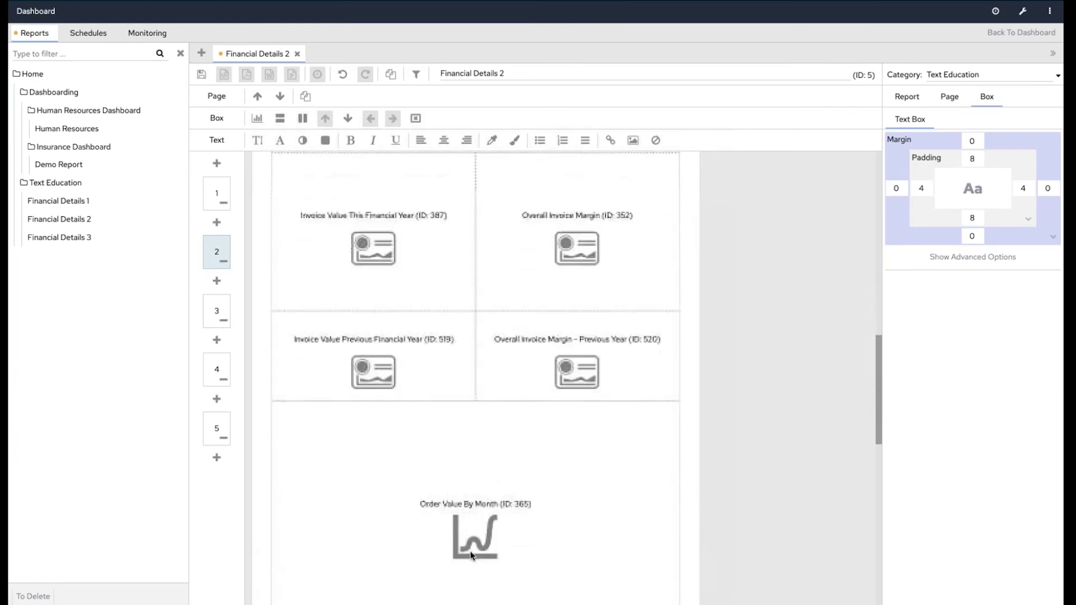
pyautogui.moveTo(511, 258); pyautogui.dragTo(275, 266)
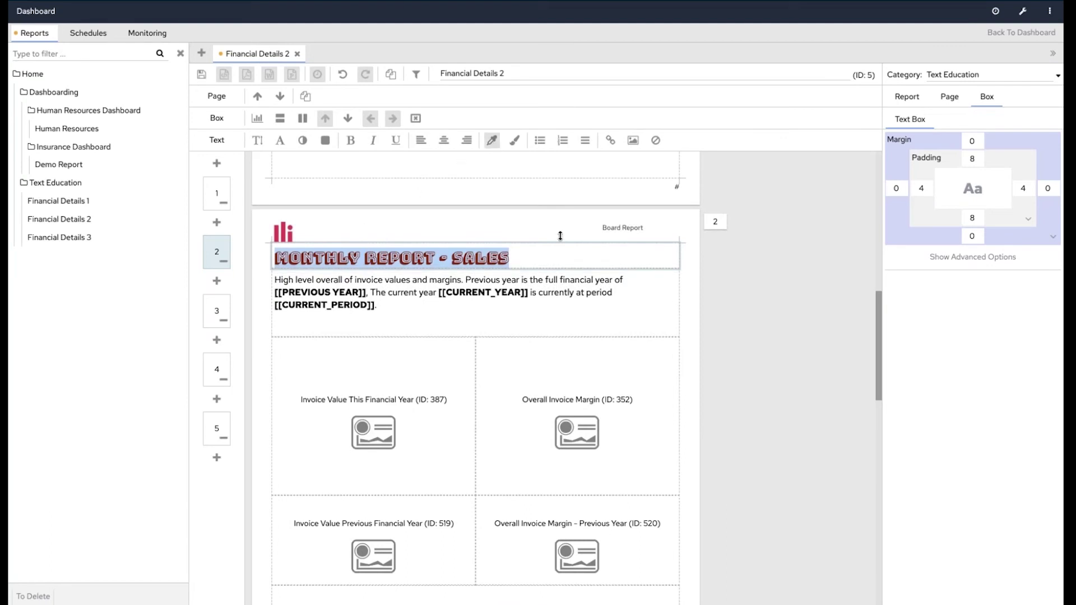
# Apply the copied red Bungee Shade format to the "High Level Year On Year Comparison (Top 10)" heading on page 3.
pyautogui.scroll(-8, 533, 271)
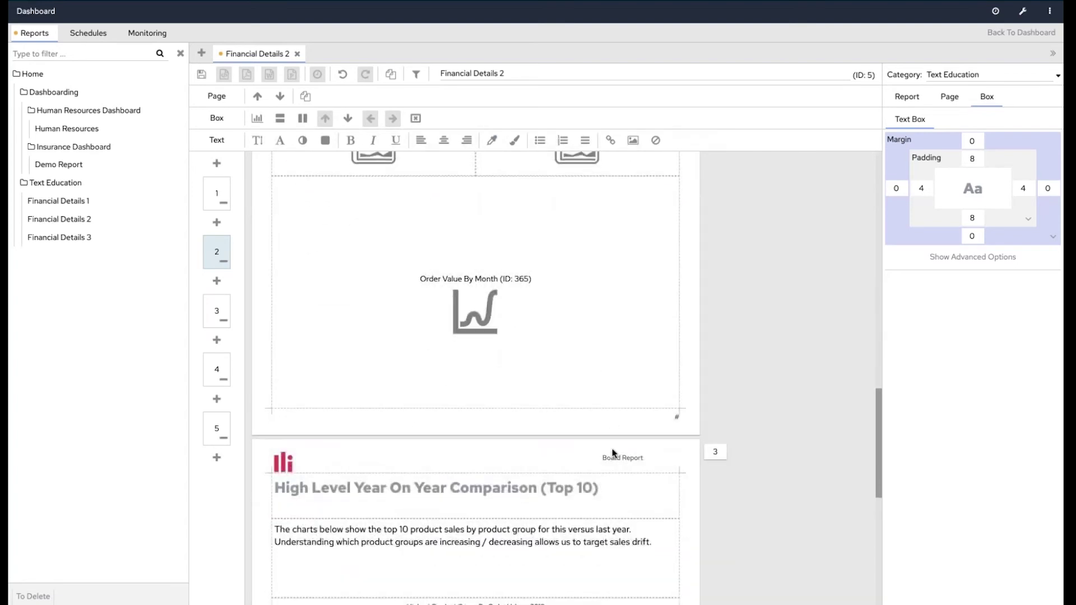
pyautogui.moveTo(599, 489); pyautogui.dragTo(269, 493)
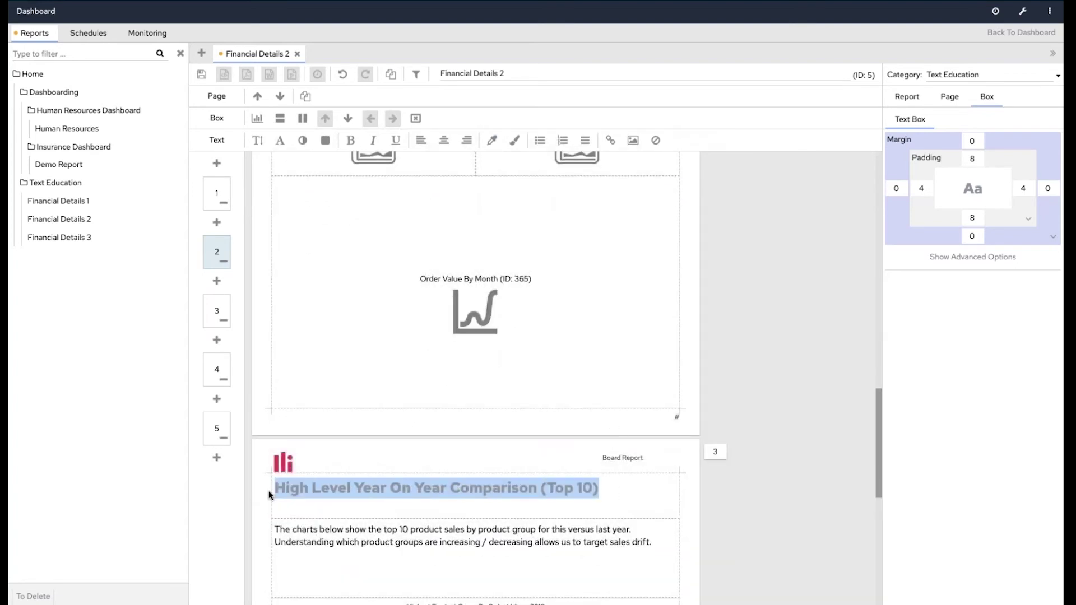
pyautogui.click(515, 141)
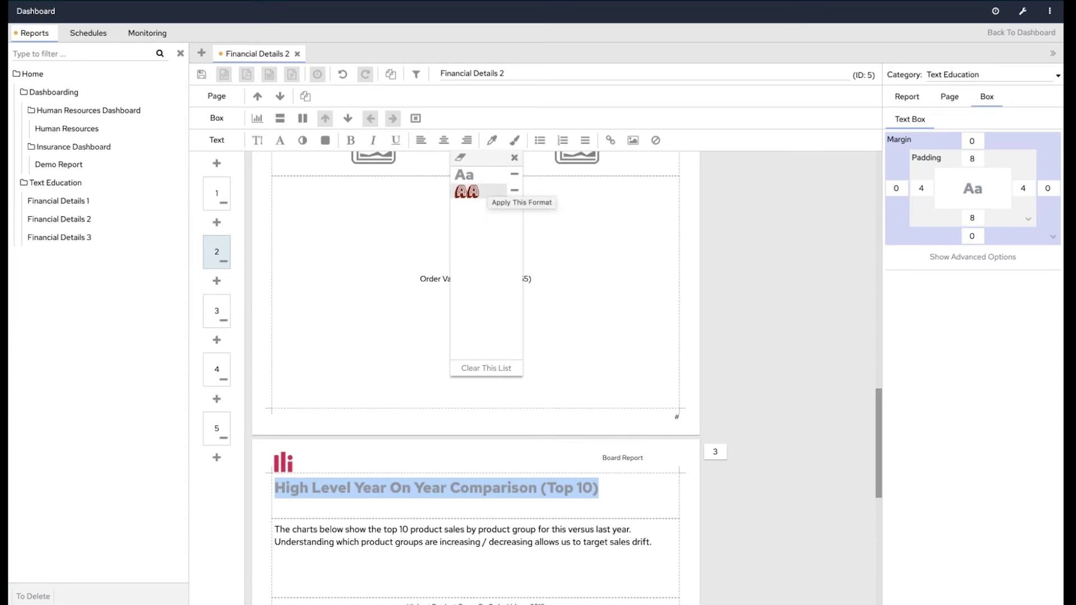
pyautogui.click(484, 195)
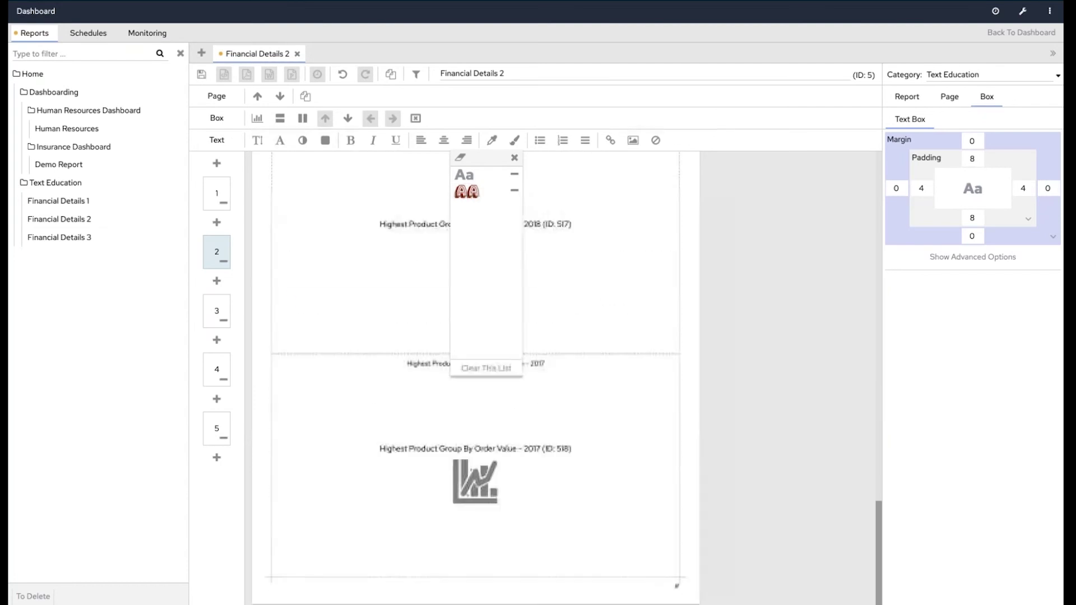
# Go to page 4 and apply the copied red Bungee Shade format to the "Who is delivering?" heading.
pyautogui.click(216, 313)
pyautogui.click(217, 365)
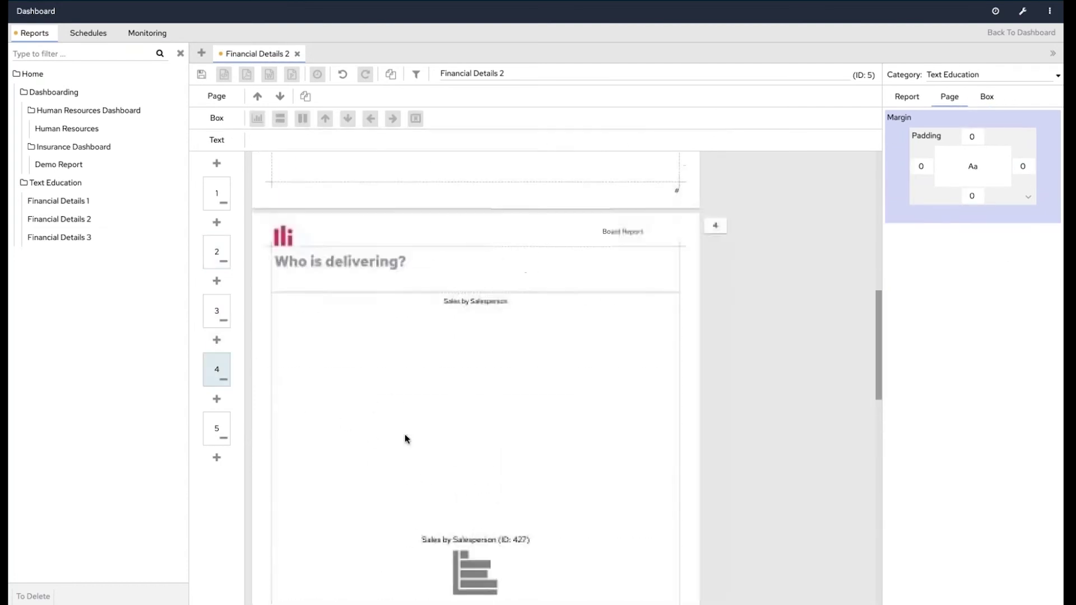
pyautogui.tripleClick(388, 198)
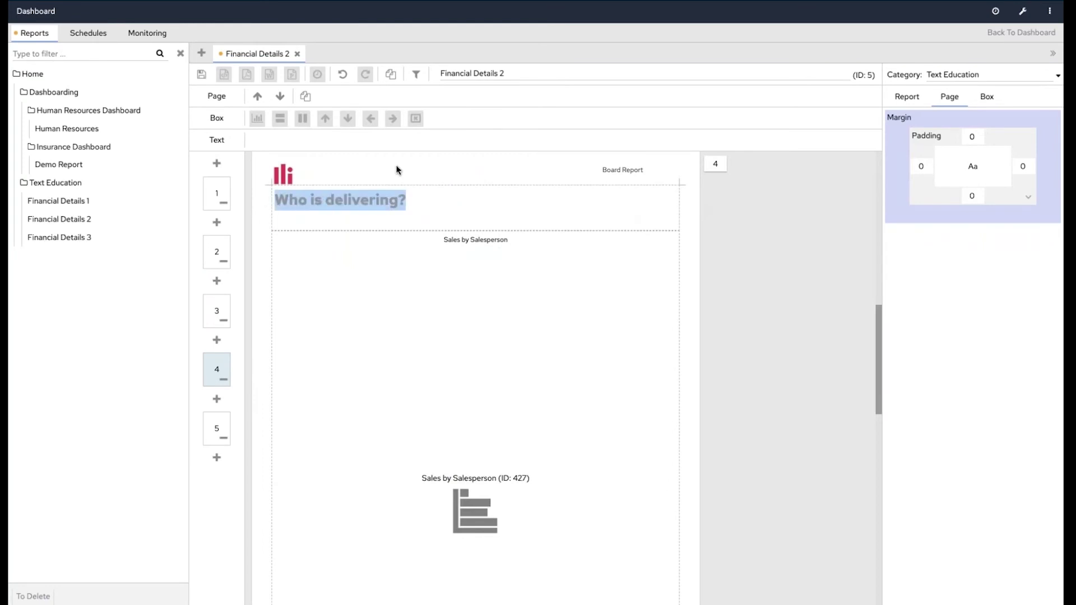
pyautogui.click(432, 203)
pyautogui.moveTo(436, 198); pyautogui.dragTo(276, 200)
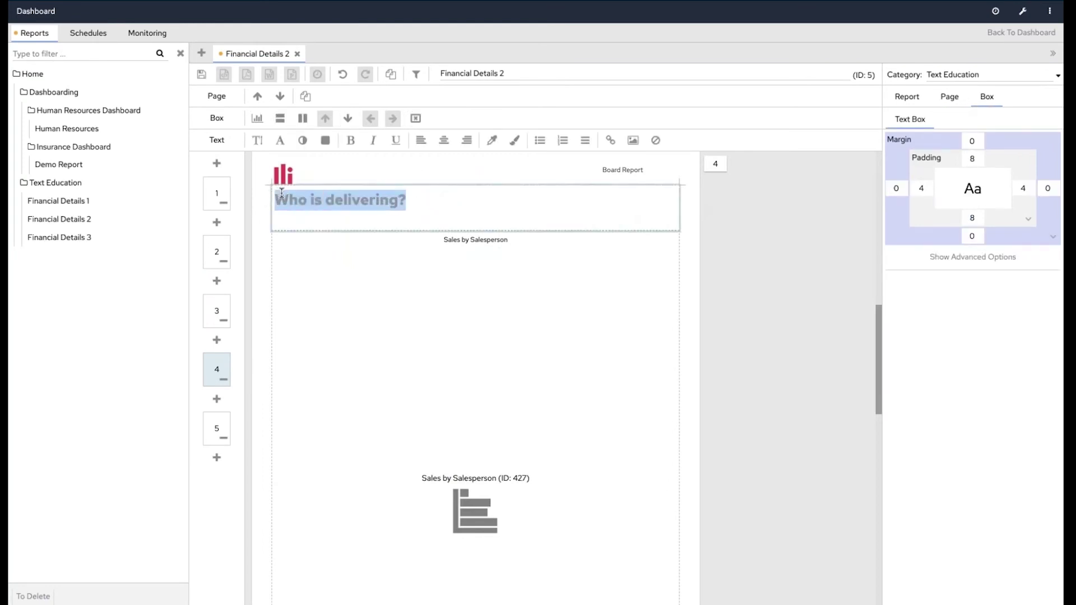
pyautogui.click(515, 140)
pyautogui.click(480, 193)
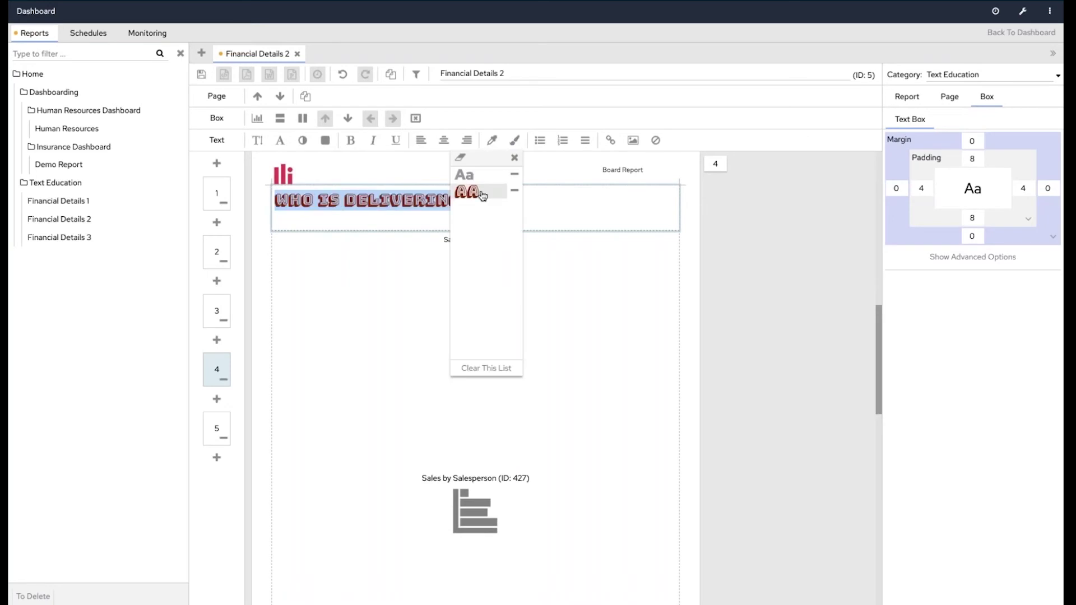
pyautogui.click(599, 304)
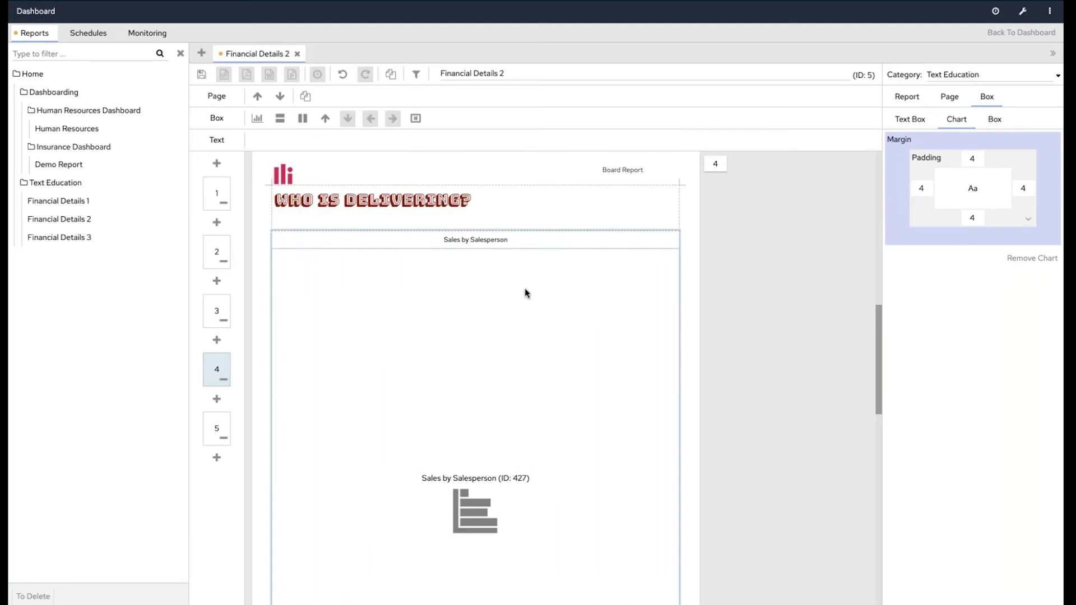
# Save the Financial Details 2 report and look over the invoice value cards in the report preview.
pyautogui.click(201, 74)
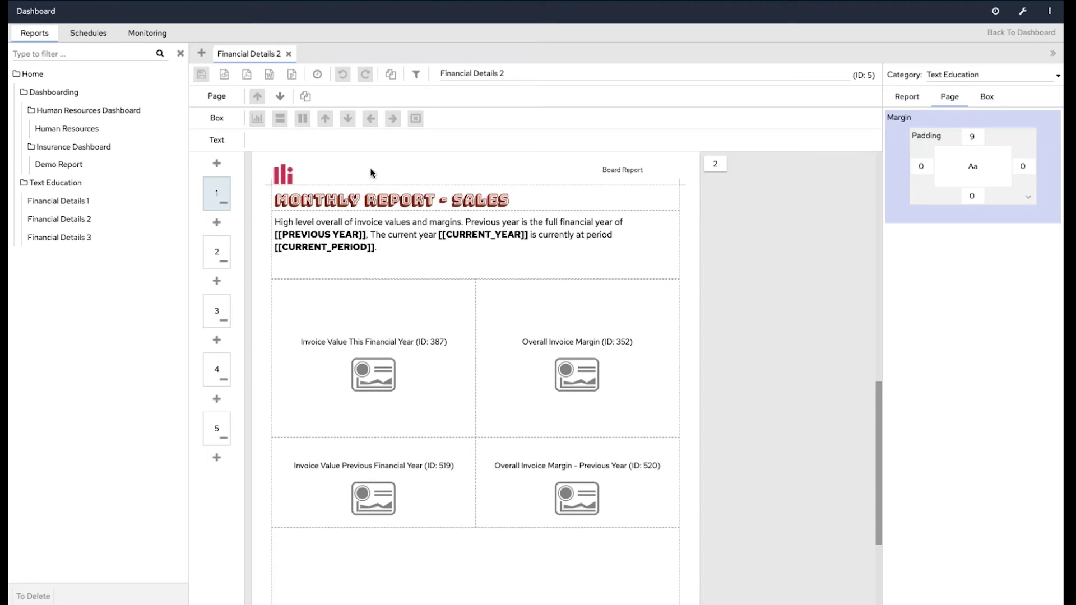
pyautogui.click(376, 200)
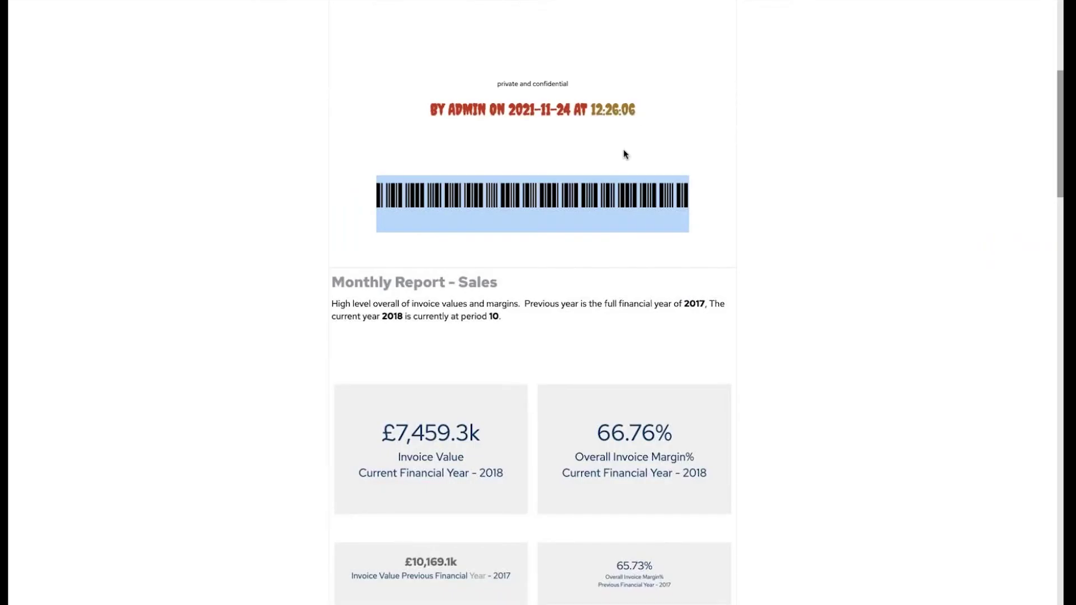
pyautogui.scroll(-4, 572, 348)
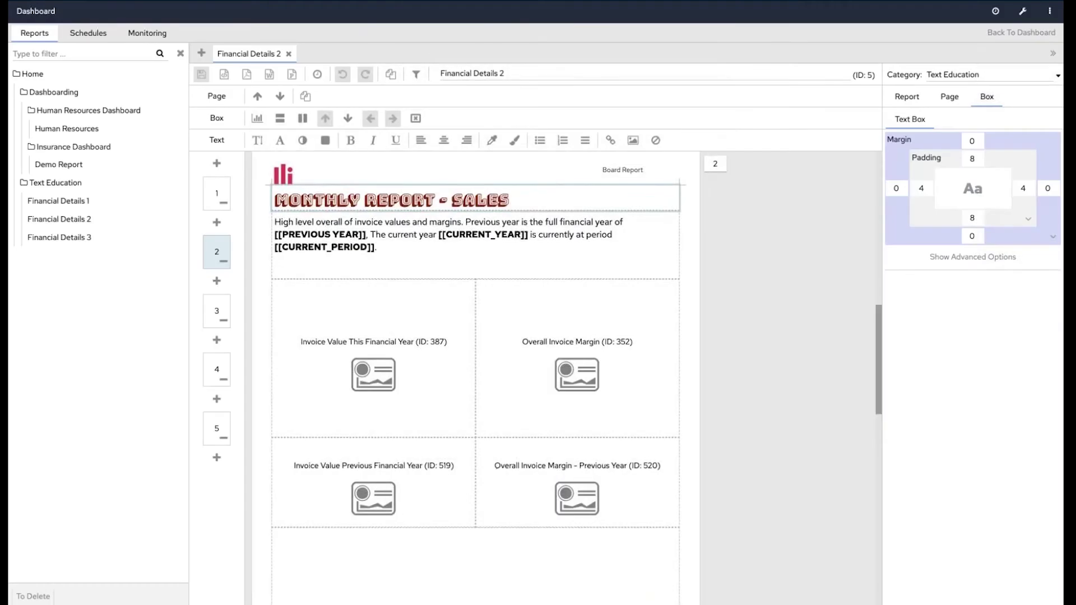
# Copy the chart name "Invoice Value This Financial Year" from page 2 and return to the dashboard.
pyautogui.moveTo(414, 342); pyautogui.dragTo(300, 342)
pyautogui.hotkey('ctrl', 'c')
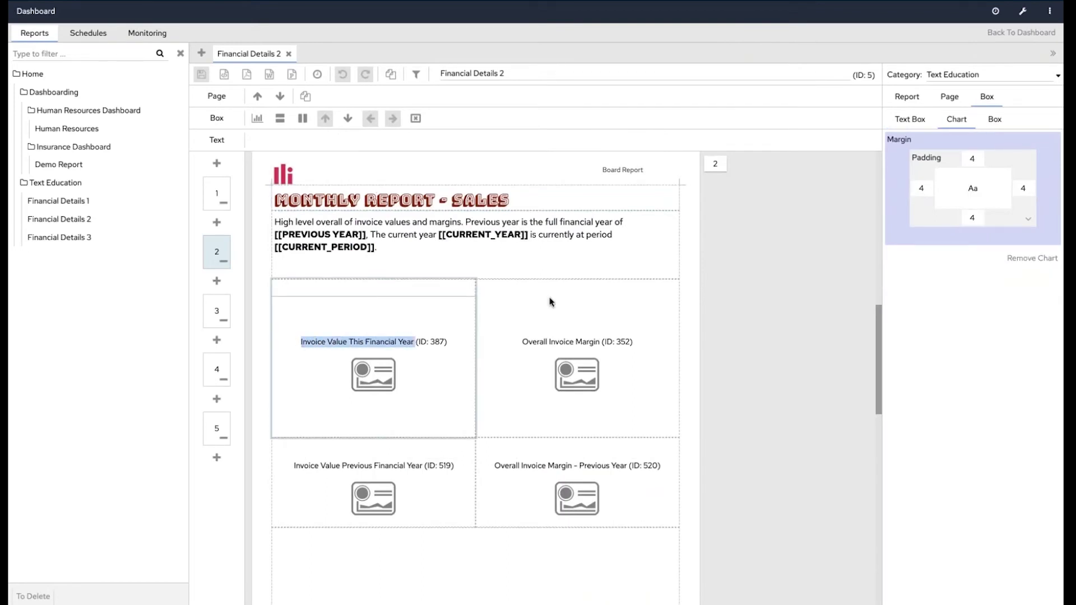
pyautogui.click(1008, 33)
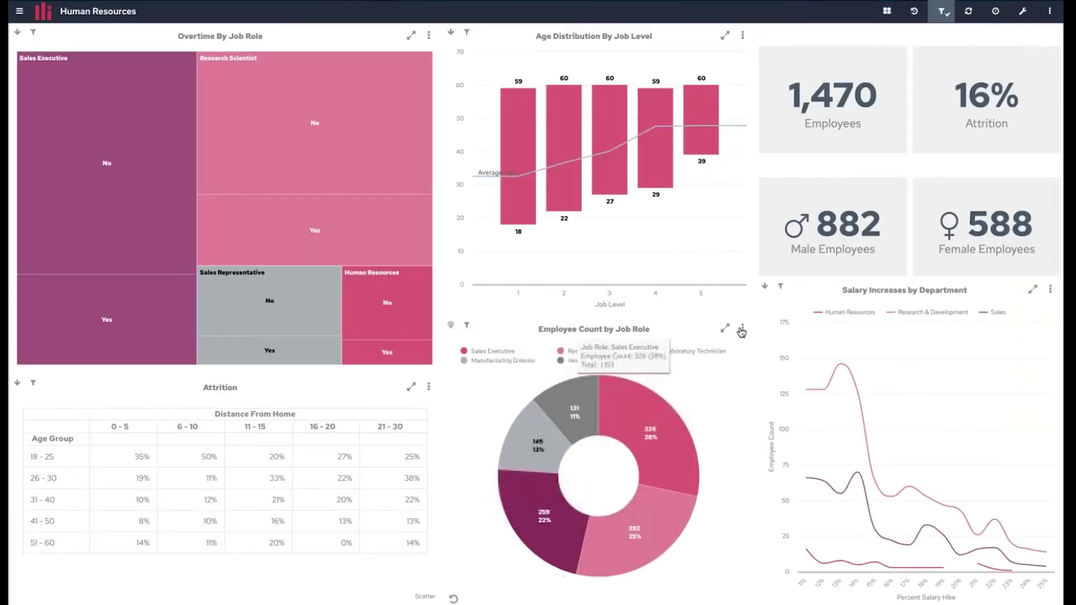
# Add a panel below Employee Count by Job Role and place the "Invoice Value This Financial Year" chart in it, found by its copied name.
pyautogui.click(743, 328)
pyautogui.click(686, 368)
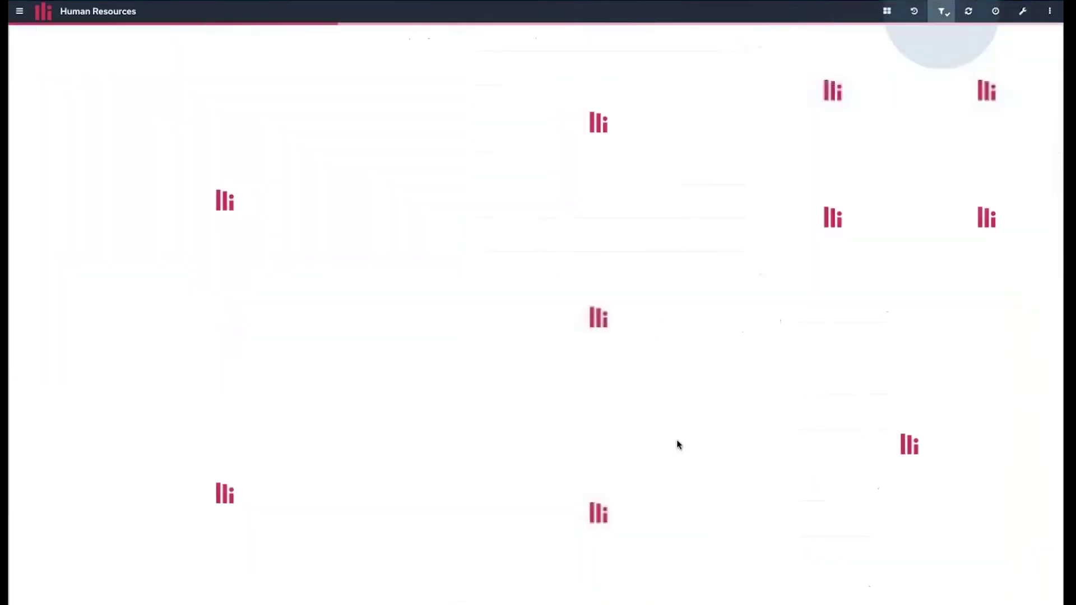
pyautogui.click(742, 427)
pyautogui.hotkey('ctrl', 'v')
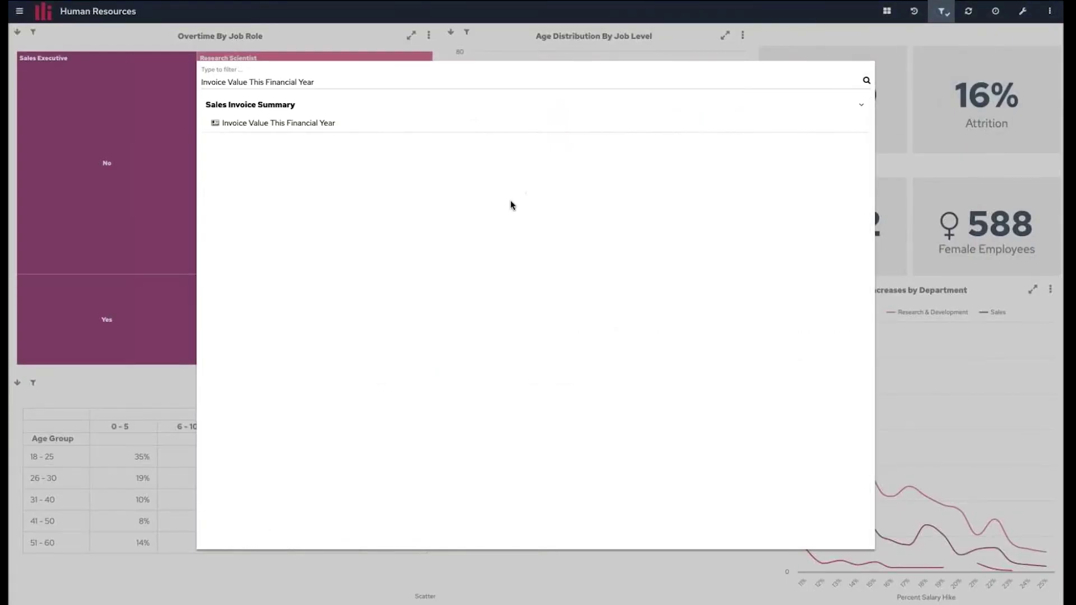
pyautogui.click(334, 122)
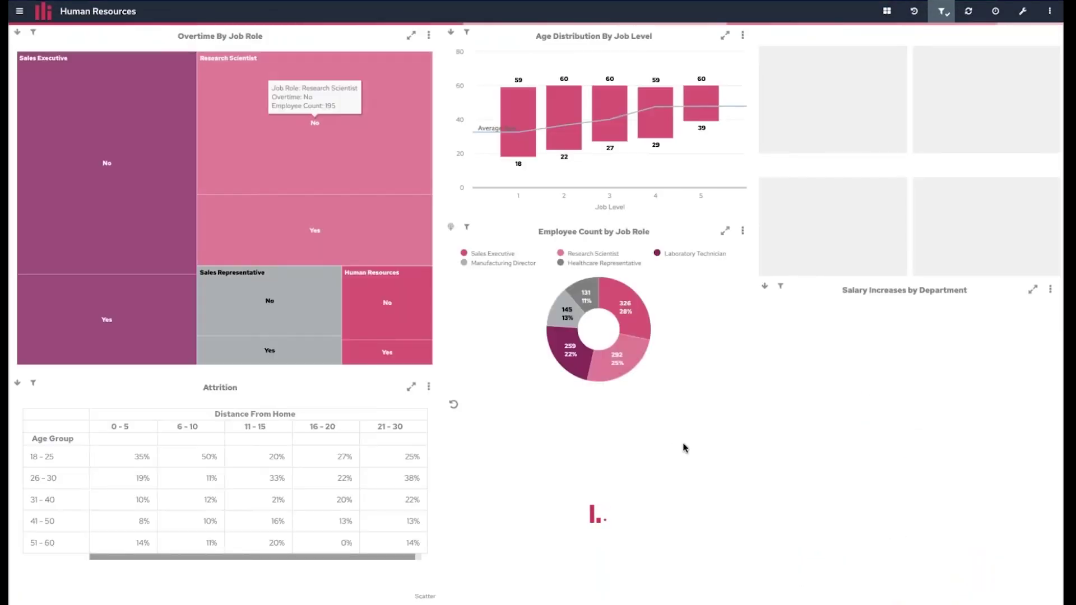
# Open the Invoice Value This Financial Year card for editing, check its text boxes, and remove the empty first one.
pyautogui.click(743, 429)
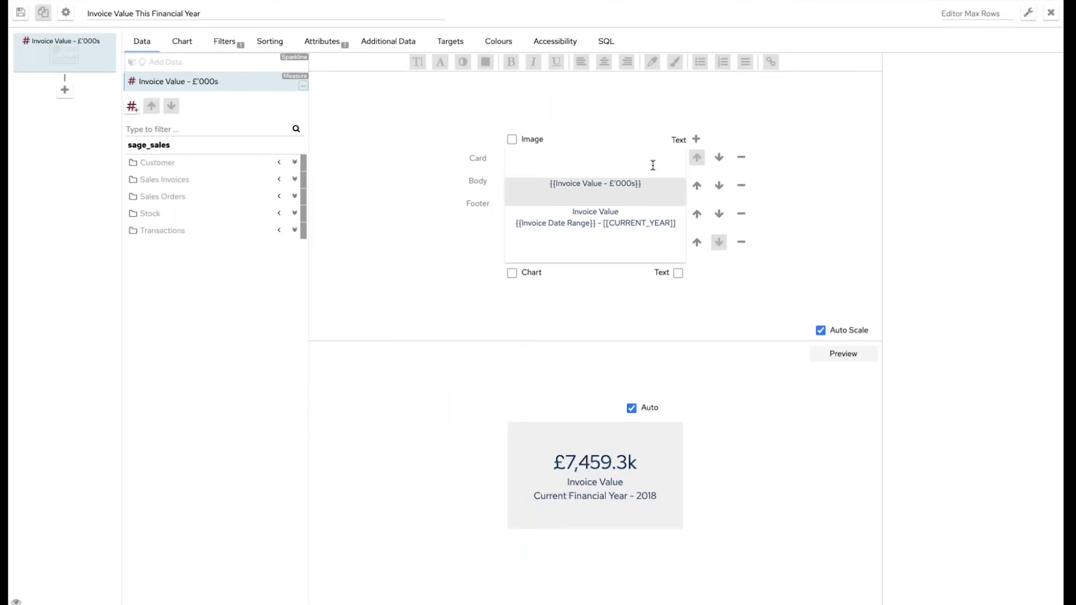
pyautogui.click(651, 162)
pyautogui.click(660, 216)
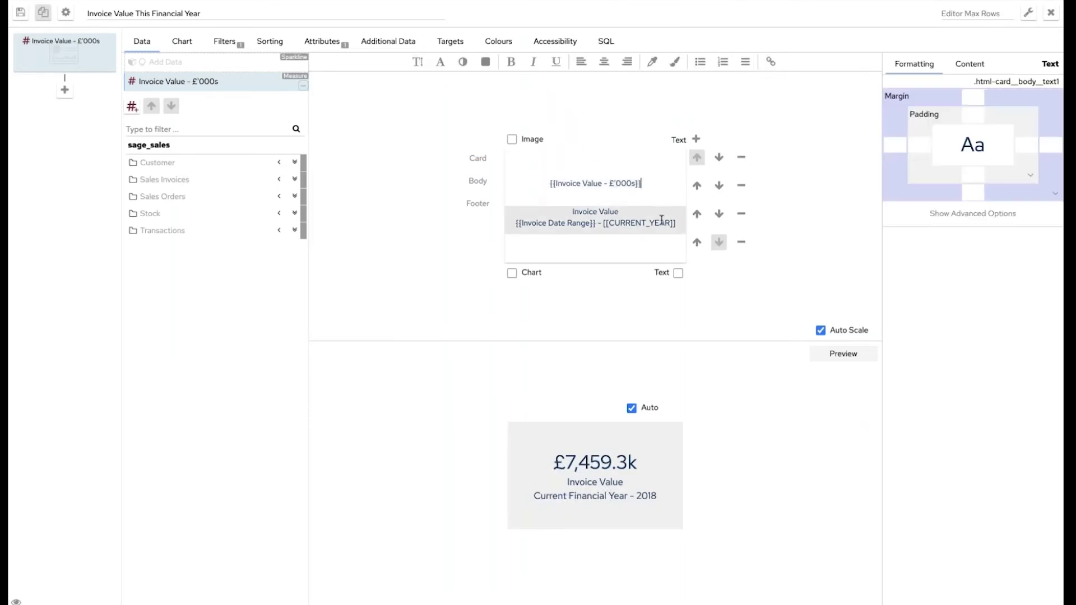
pyautogui.click(654, 247)
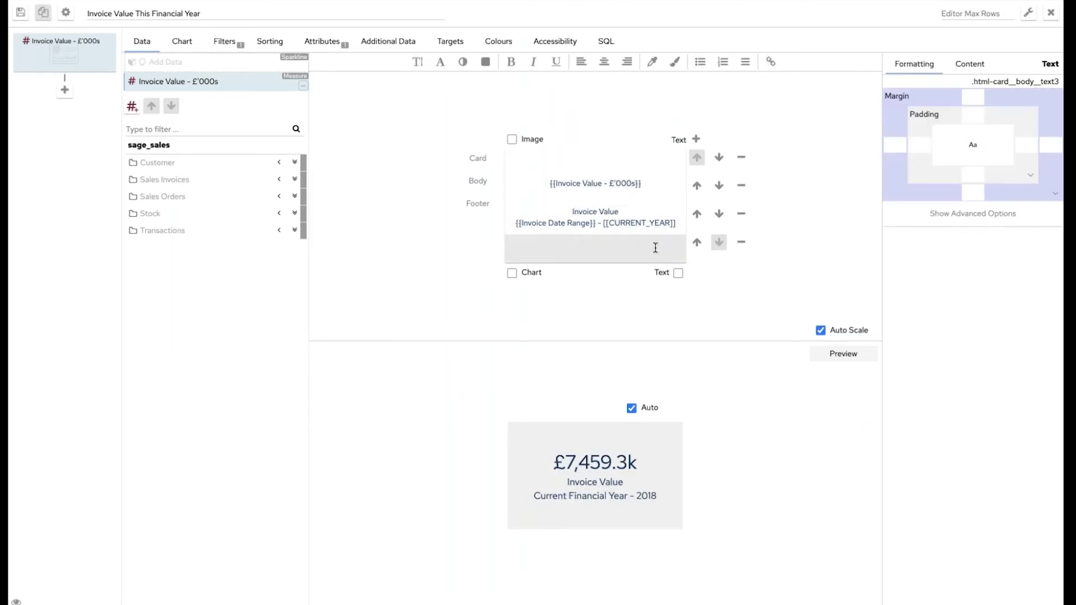
pyautogui.click(653, 185)
pyautogui.click(639, 461)
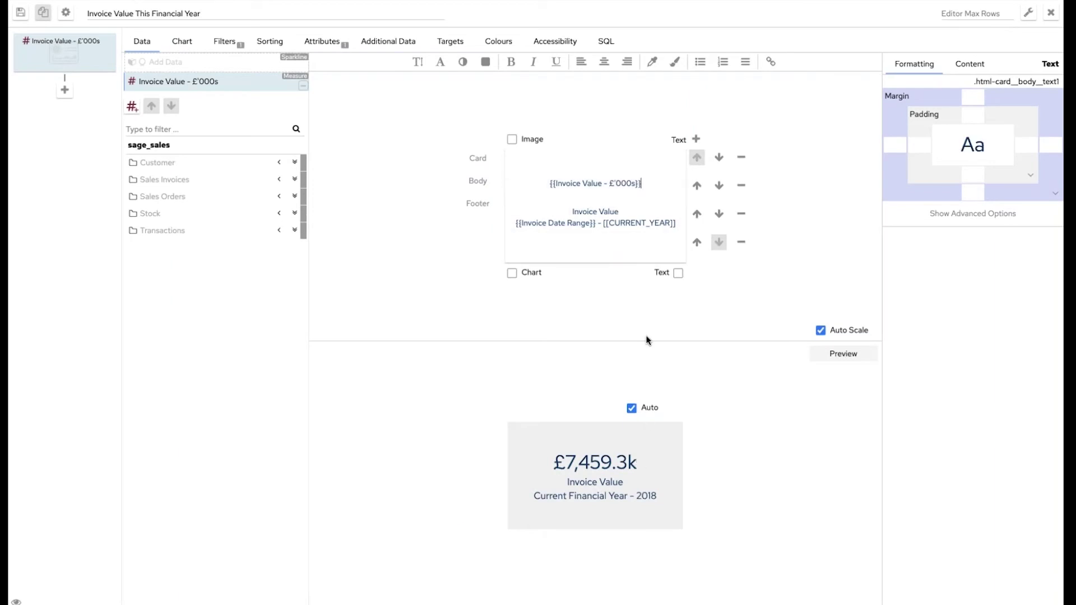
pyautogui.click(740, 158)
# Copy the Invoice Value date range and year text below the {{Invoice Value - £'000s}} variable and remove the two leftover text boxes.
pyautogui.click(663, 168)
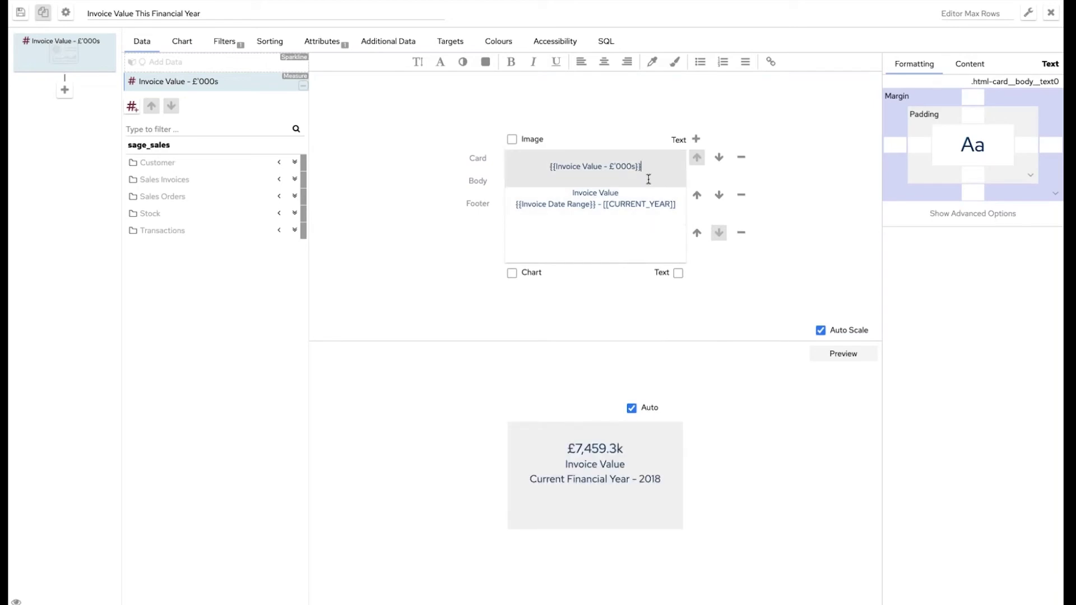
pyautogui.moveTo(676, 204); pyautogui.dragTo(561, 187)
pyautogui.hotkey('ctrl', 'c')
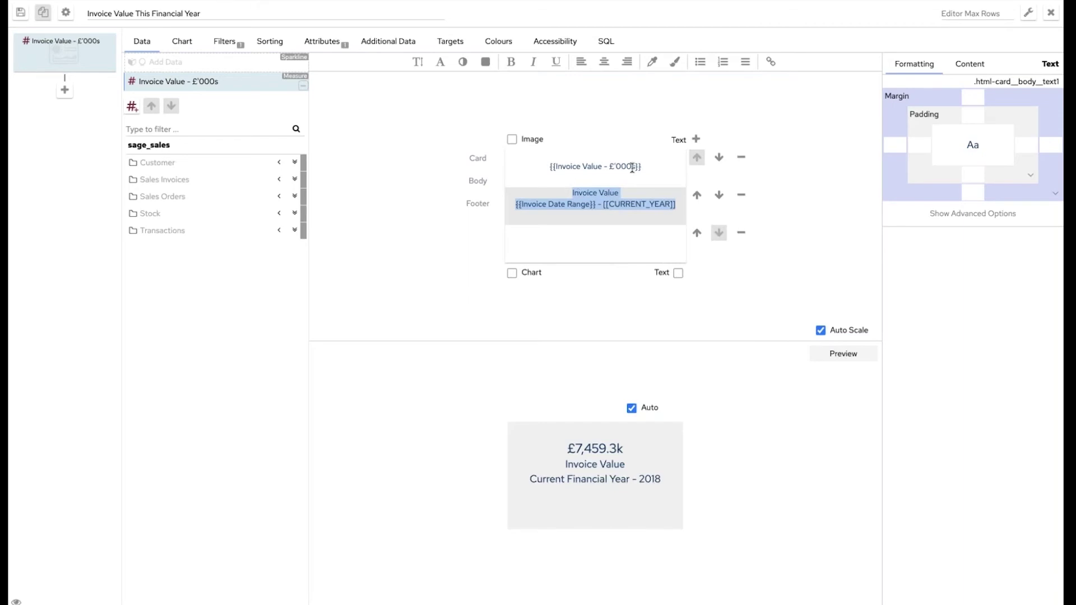
pyautogui.click(649, 166)
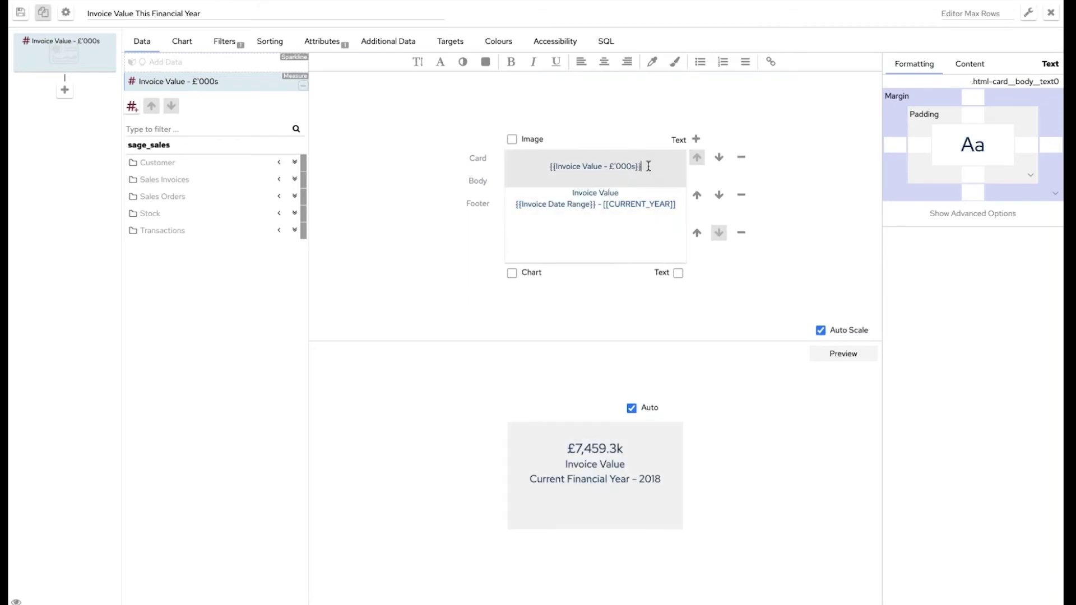
pyautogui.hotkey('ctrl', 'v')
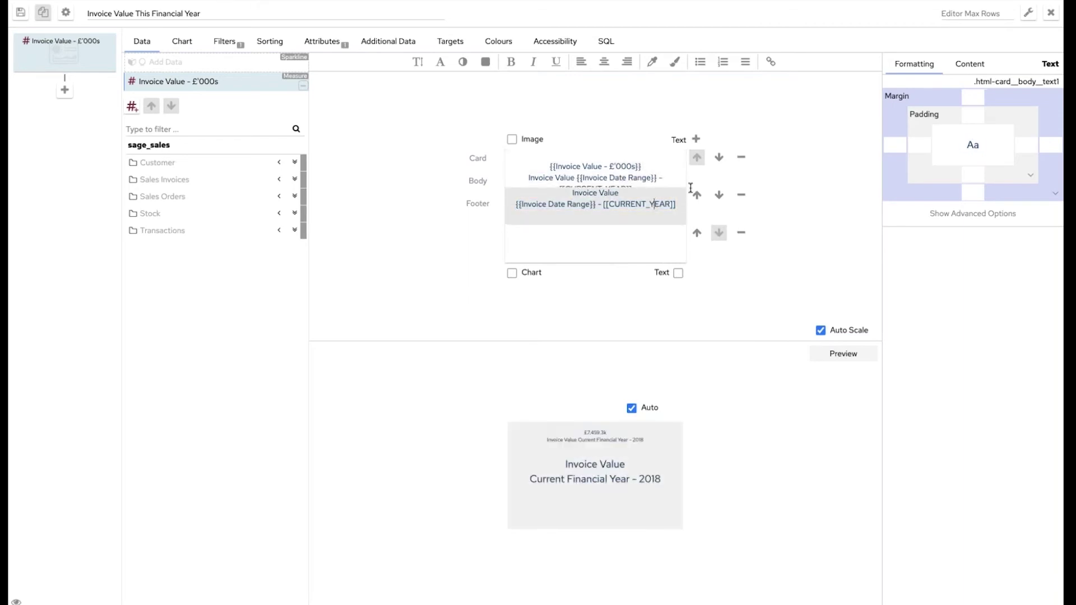
pyautogui.click(741, 194)
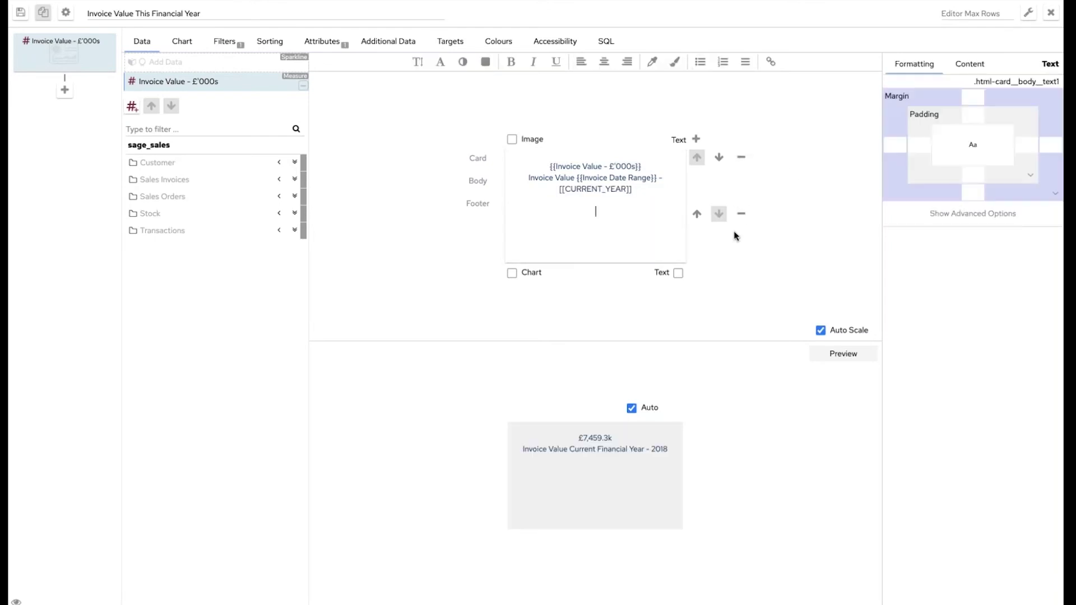
pyautogui.click(742, 215)
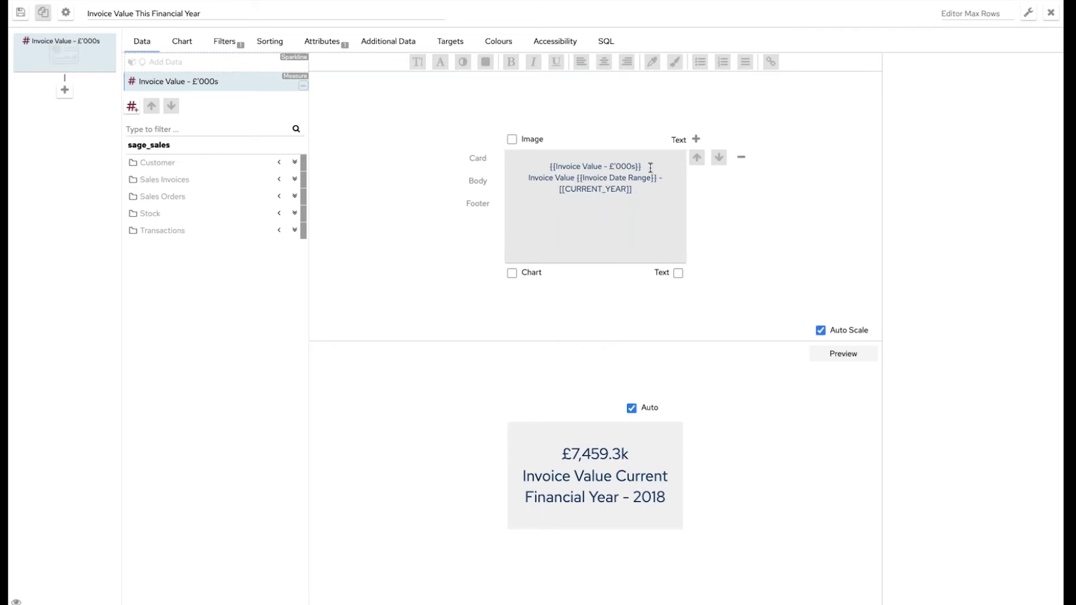
# Make the word "Invoice" bold, and format the {{Invoice Value - £'000s}} variable as bold dark blue.
pyautogui.moveTo(647, 166); pyautogui.dragTo(527, 178)
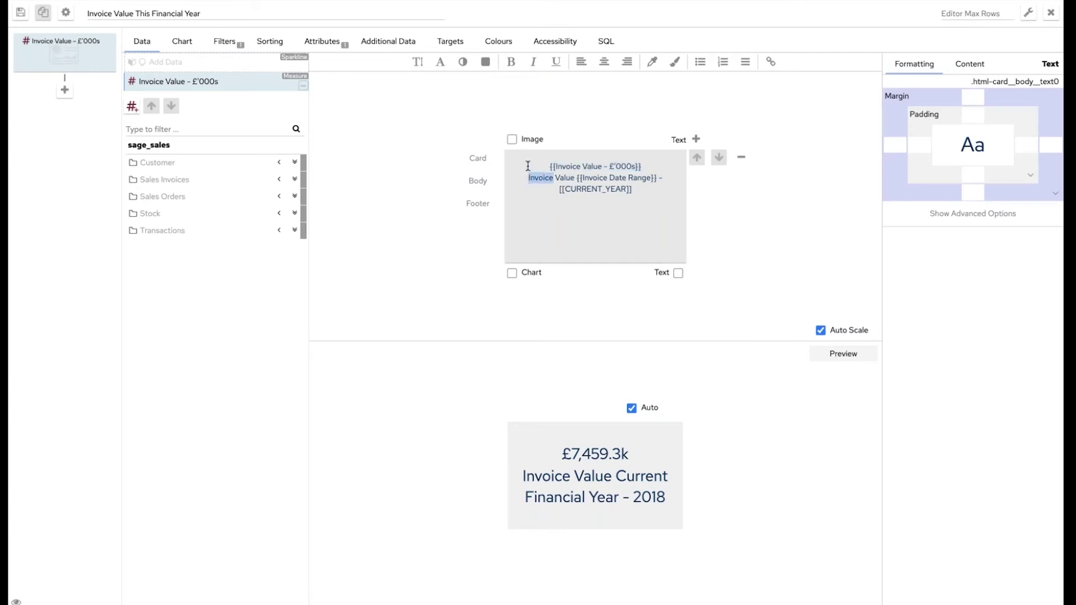
pyautogui.click(511, 64)
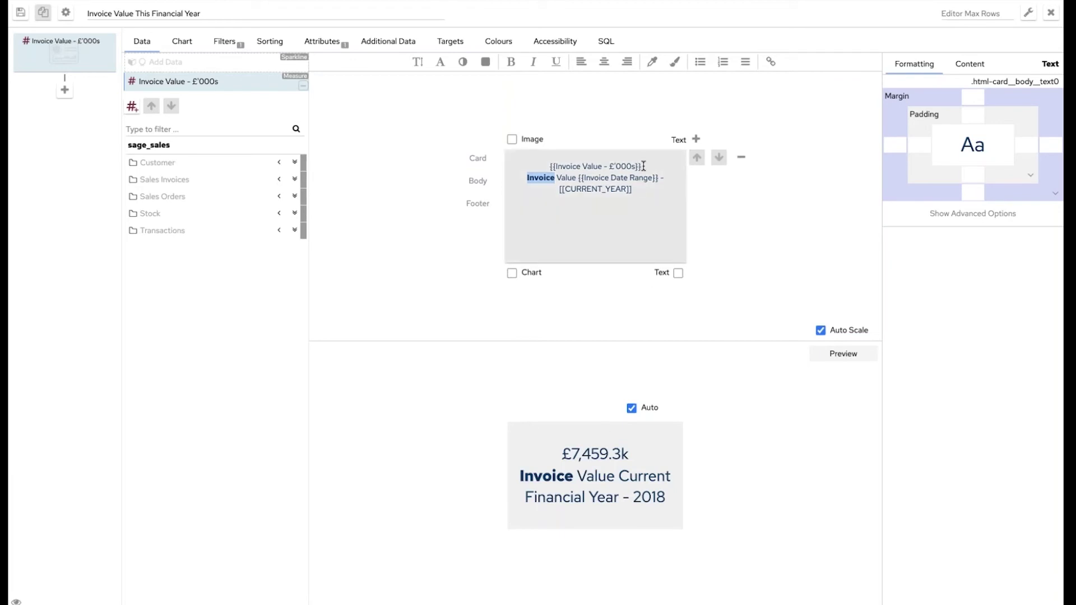
pyautogui.moveTo(643, 166); pyautogui.dragTo(608, 166)
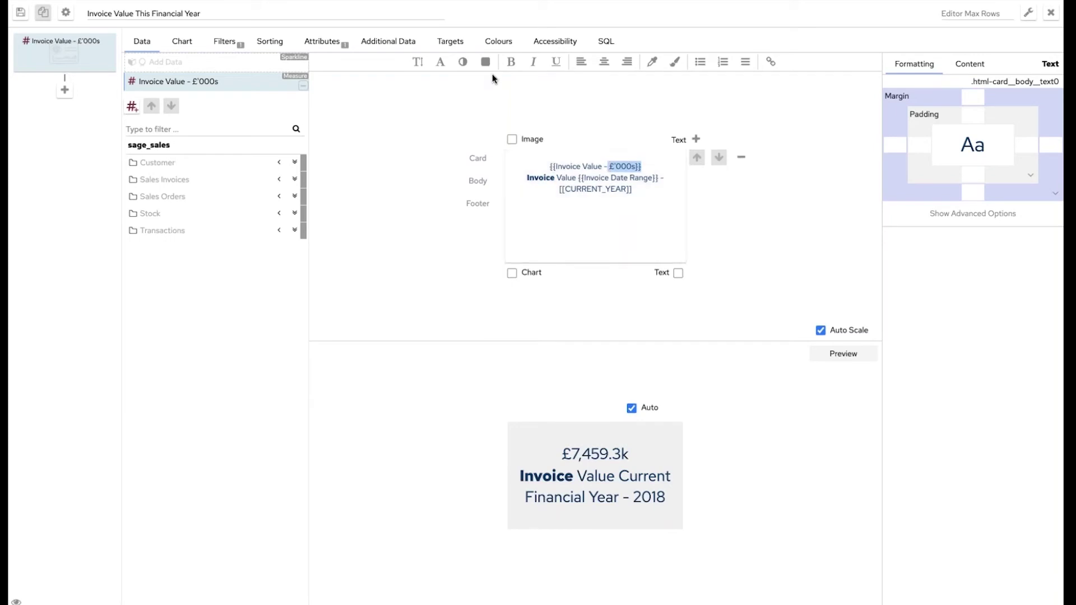
pyautogui.click(465, 63)
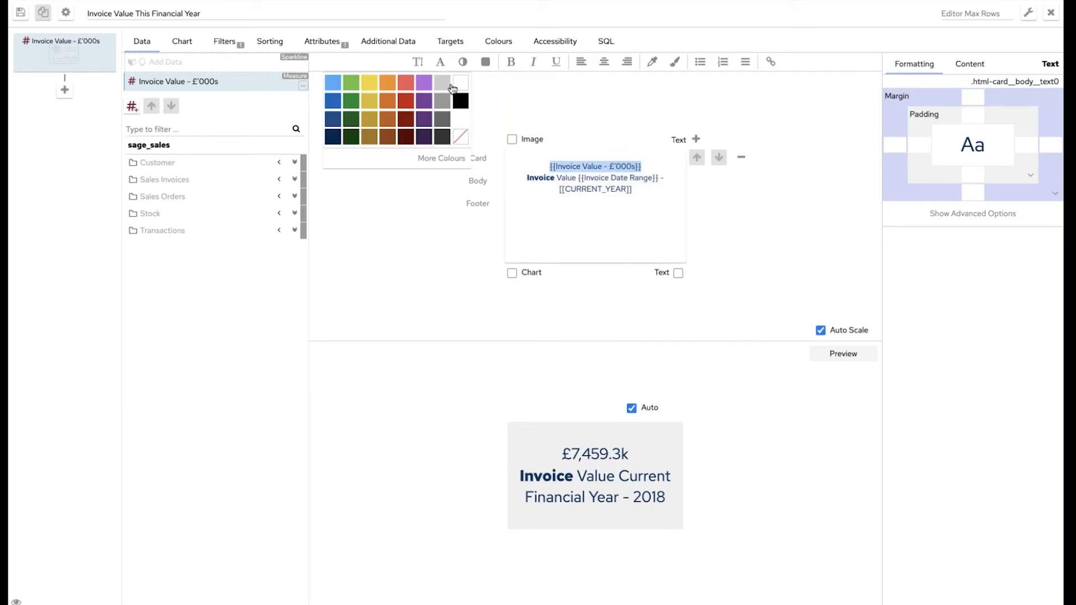
pyautogui.click(334, 120)
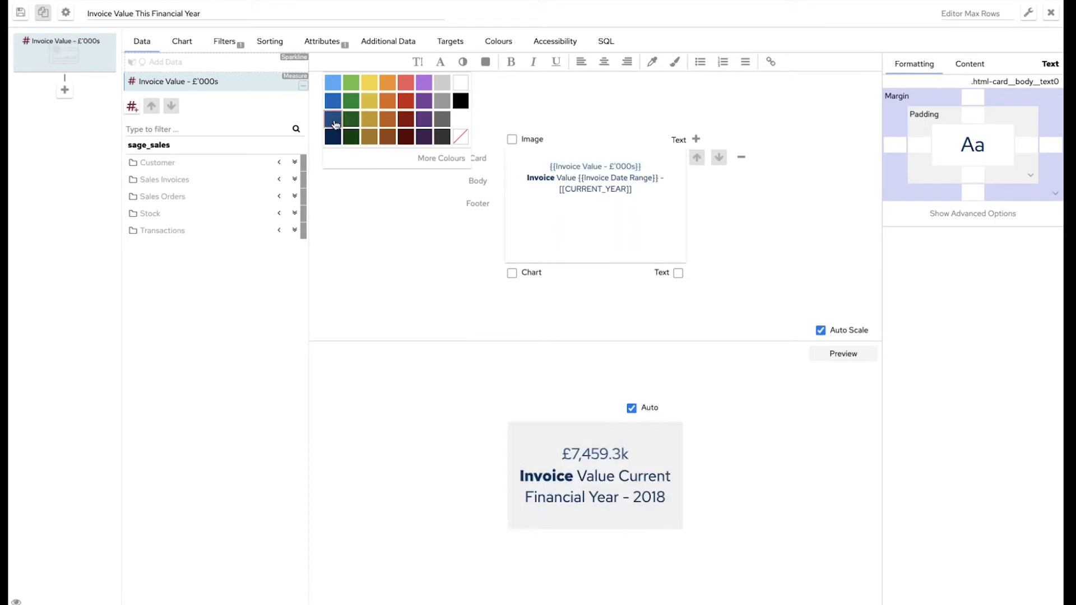
pyautogui.click(512, 62)
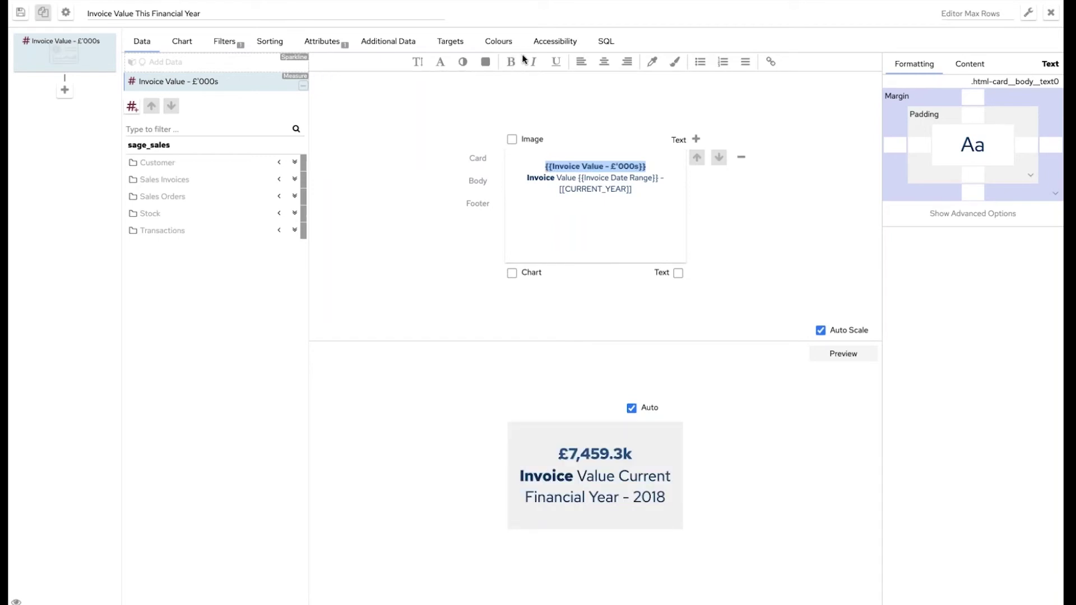
# Try font sizes 36 and 48 on the {{Invoice Value - £'000s}} variable, then set it to 36.
pyautogui.click(419, 62)
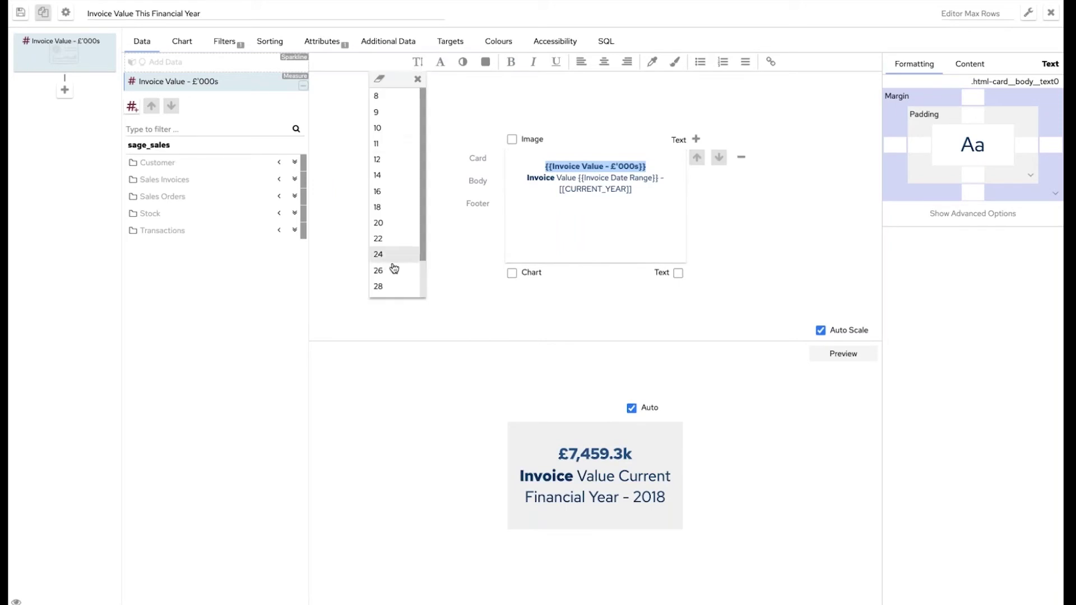
pyautogui.scroll(-2, 390, 263)
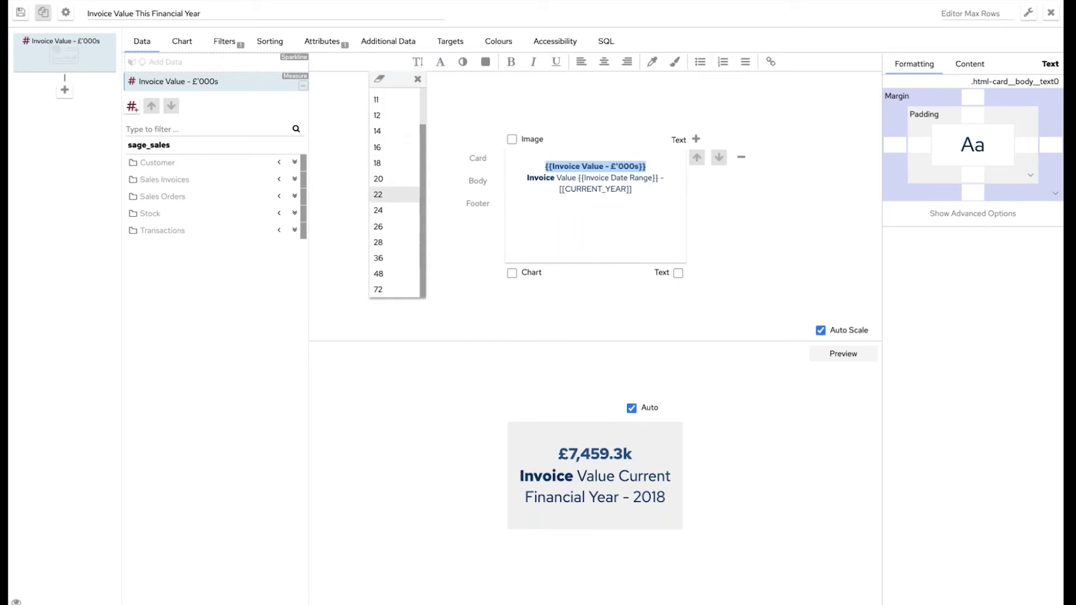
pyautogui.click(385, 258)
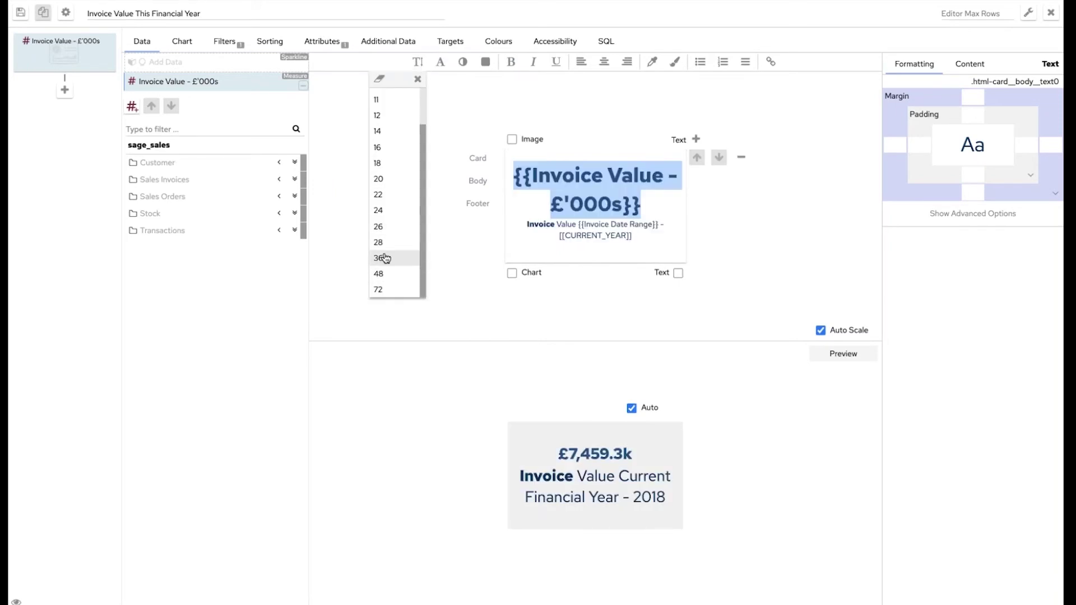
pyautogui.click(384, 274)
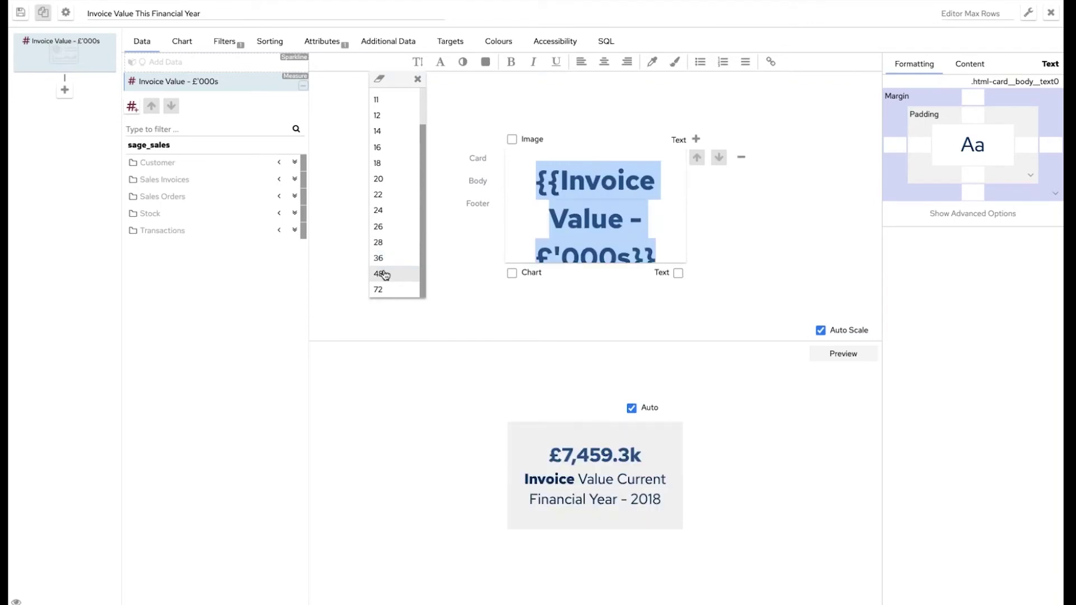
pyautogui.click(385, 259)
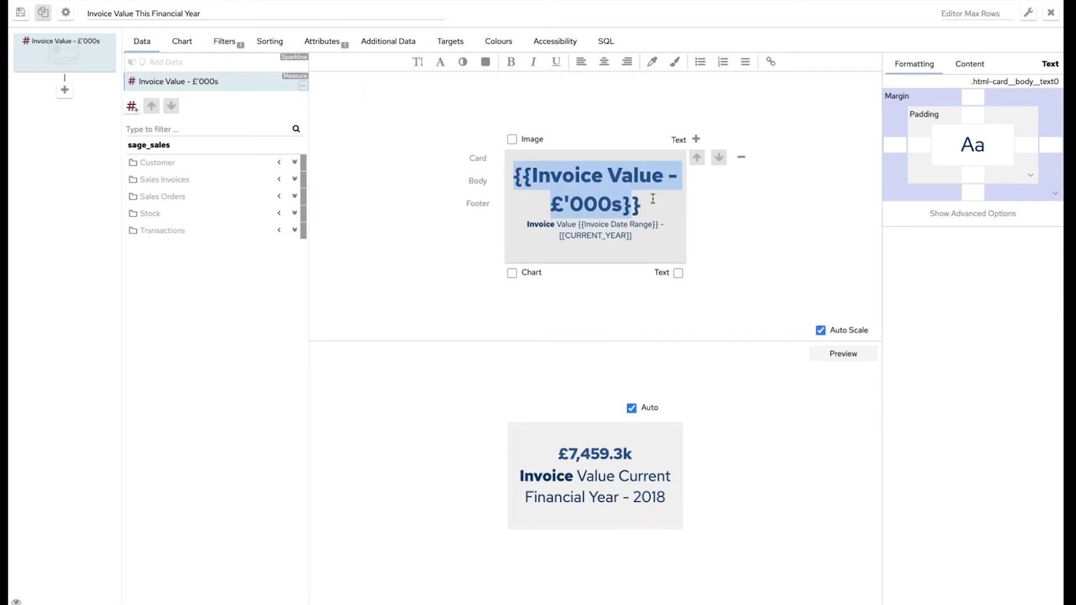
# Make the [[CURRENT_YEAR]] variable bold and save the invoice value card.
pyautogui.moveTo(650, 234); pyautogui.dragTo(556, 236)
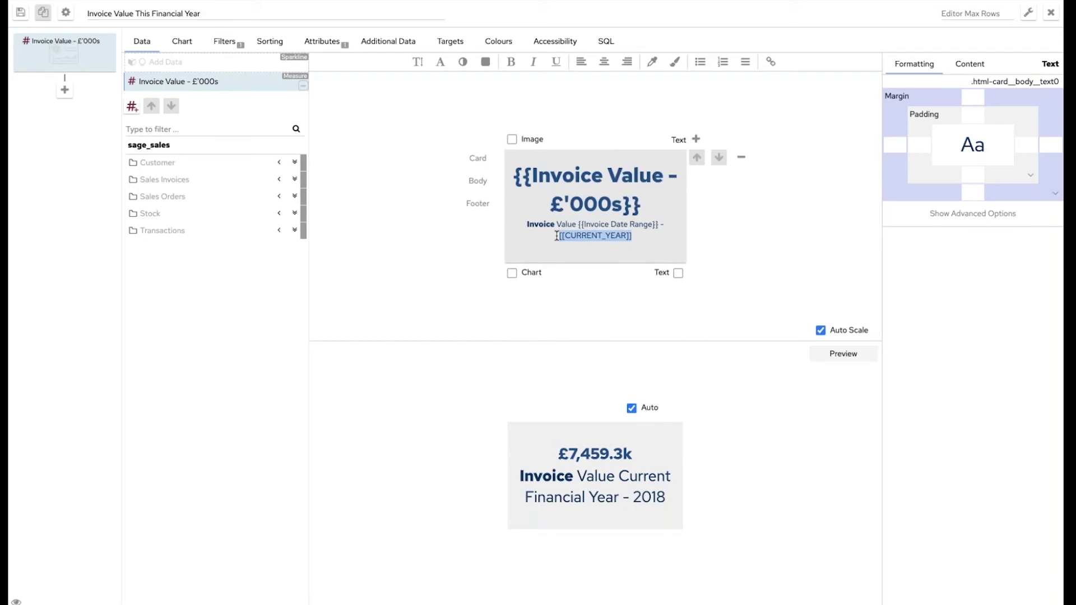
pyautogui.click(511, 63)
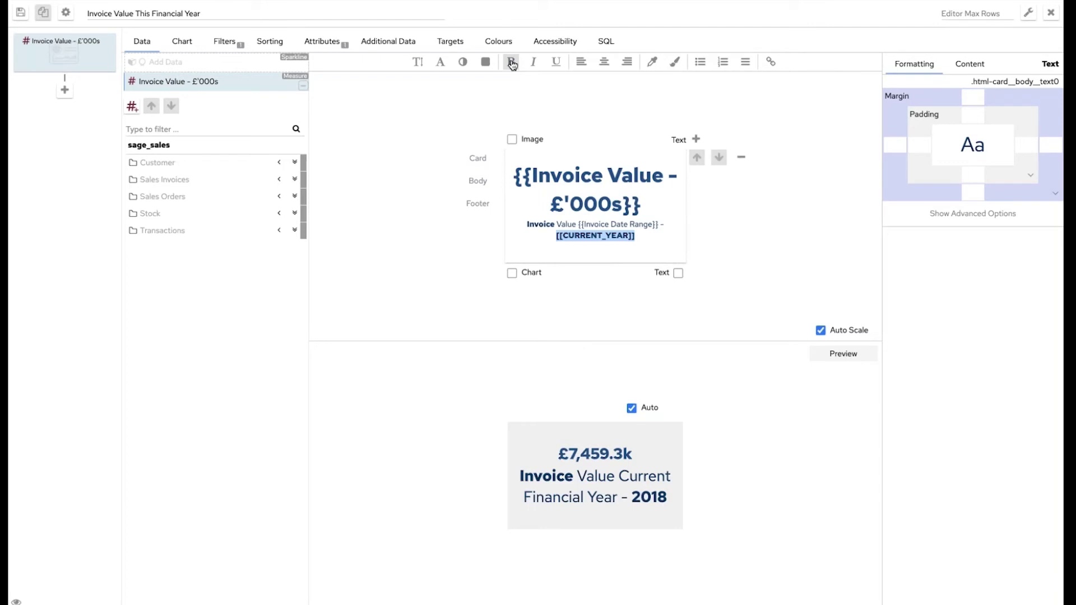
pyautogui.click(19, 15)
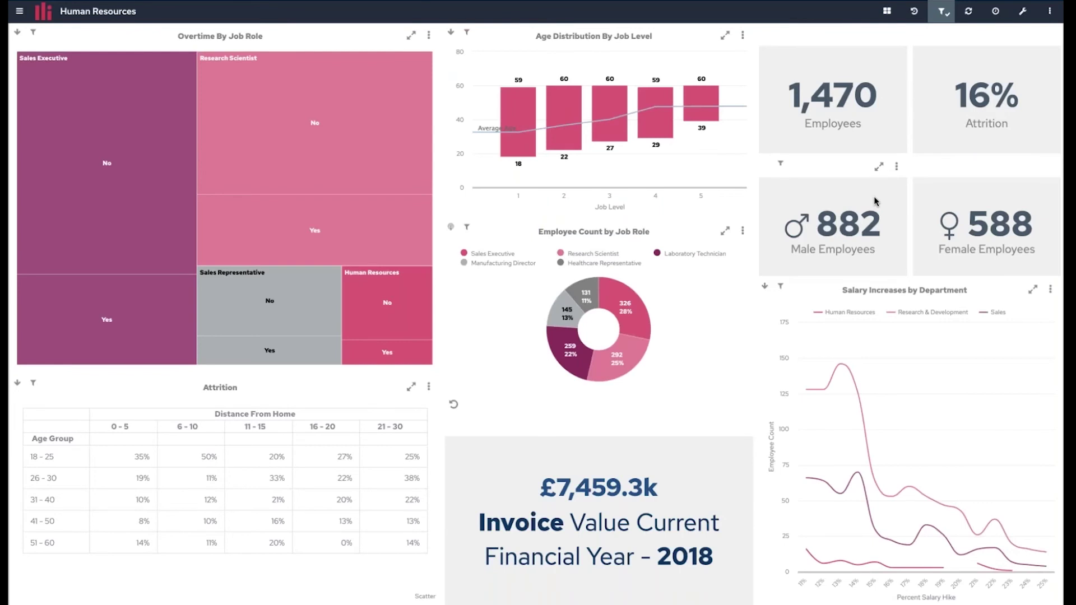
# Open the Male Employee Count Card for editing, examine how its Gender Icon variable is used, and close it without changes.
pyautogui.click(897, 167)
pyautogui.click(858, 190)
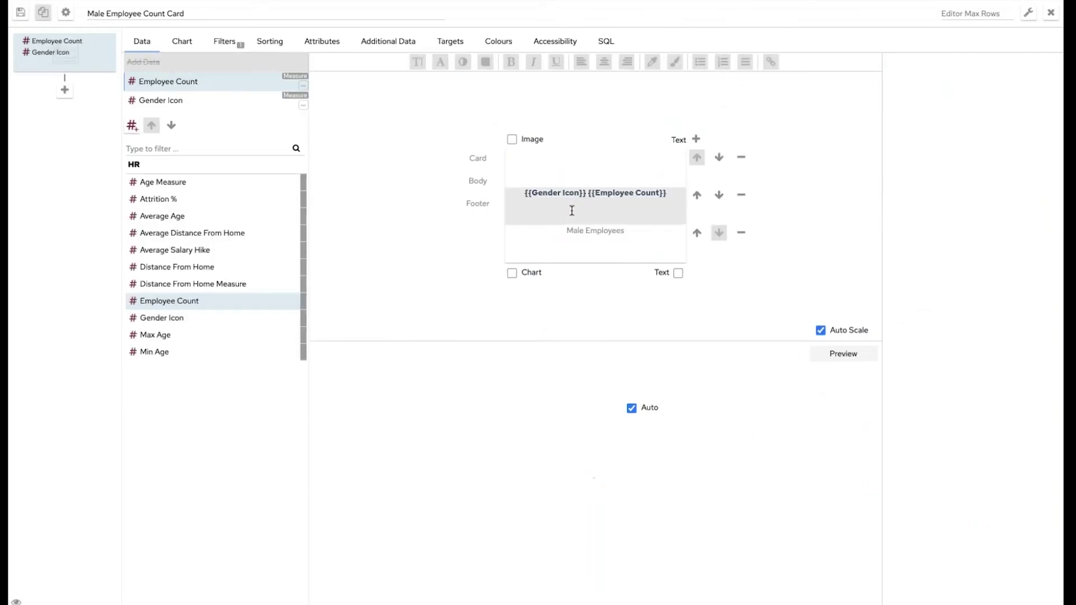
pyautogui.moveTo(585, 191); pyautogui.dragTo(524, 196)
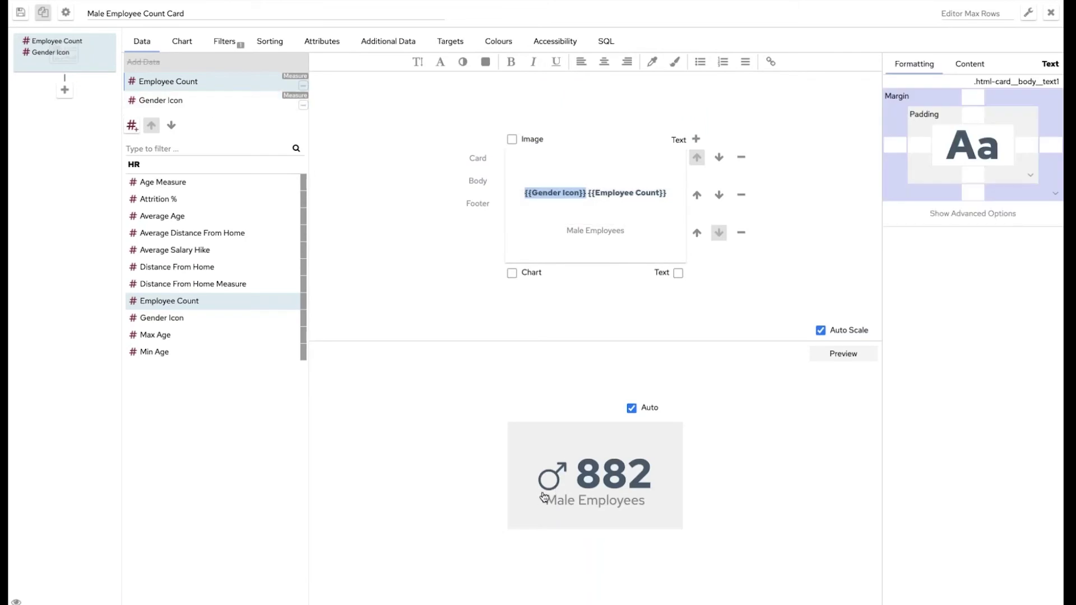
pyautogui.click(1051, 12)
# Return to the Financial Details 2 report and look through its preview for the reformatted invoice value card.
pyautogui.moveTo(807, 389)
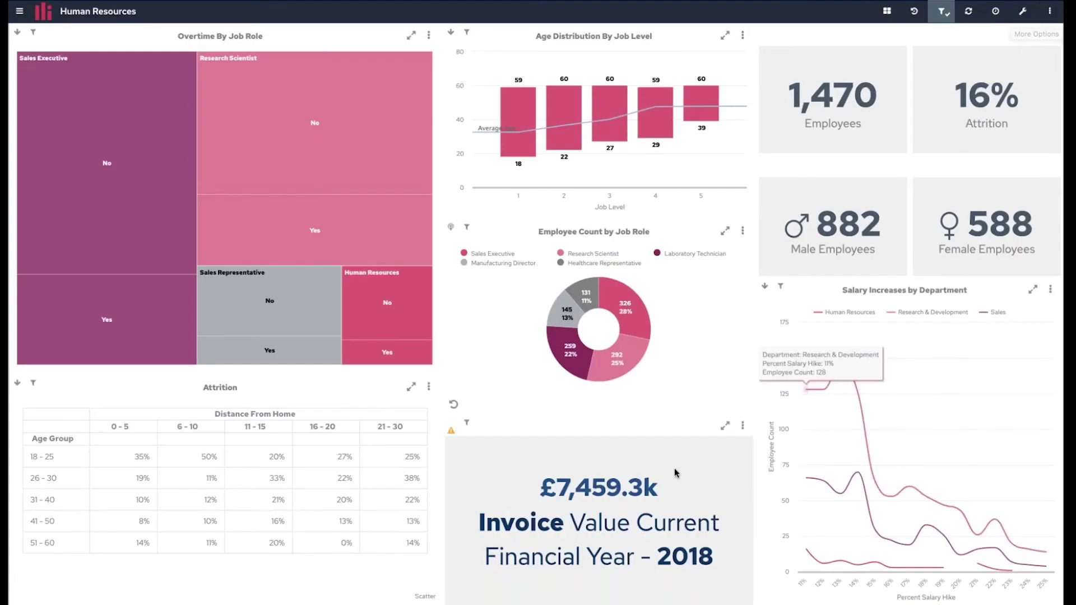
pyautogui.click(996, 13)
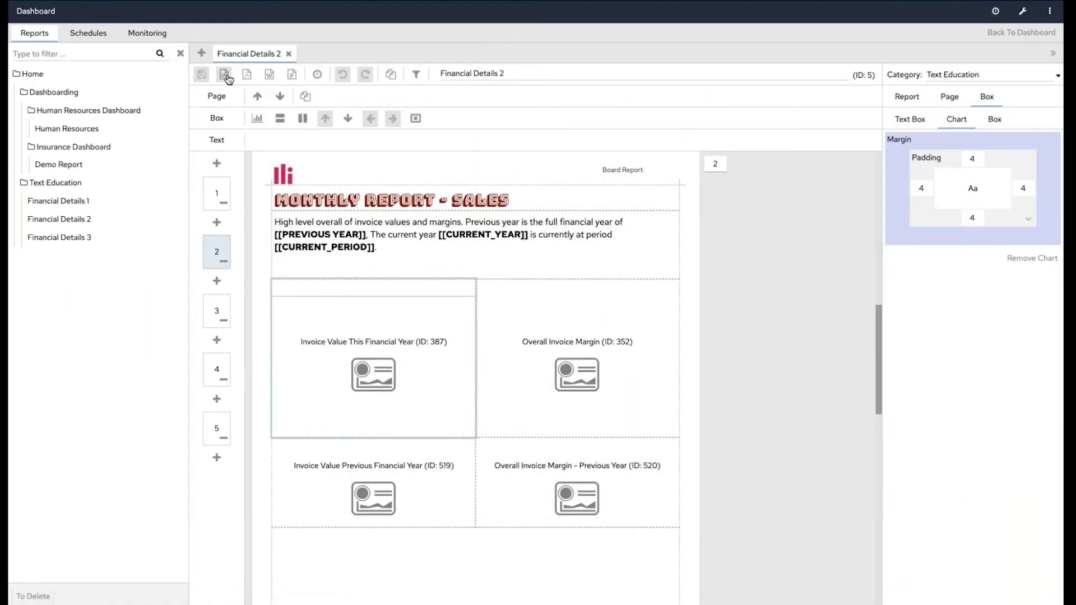
pyautogui.click(225, 75)
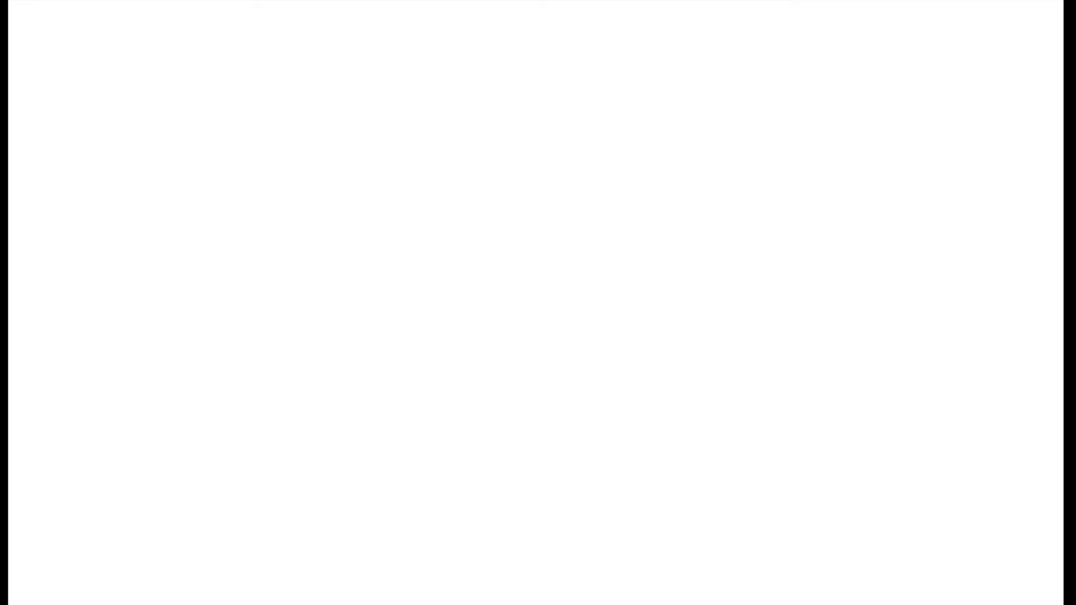
pyautogui.scroll(-10, 586, 281)
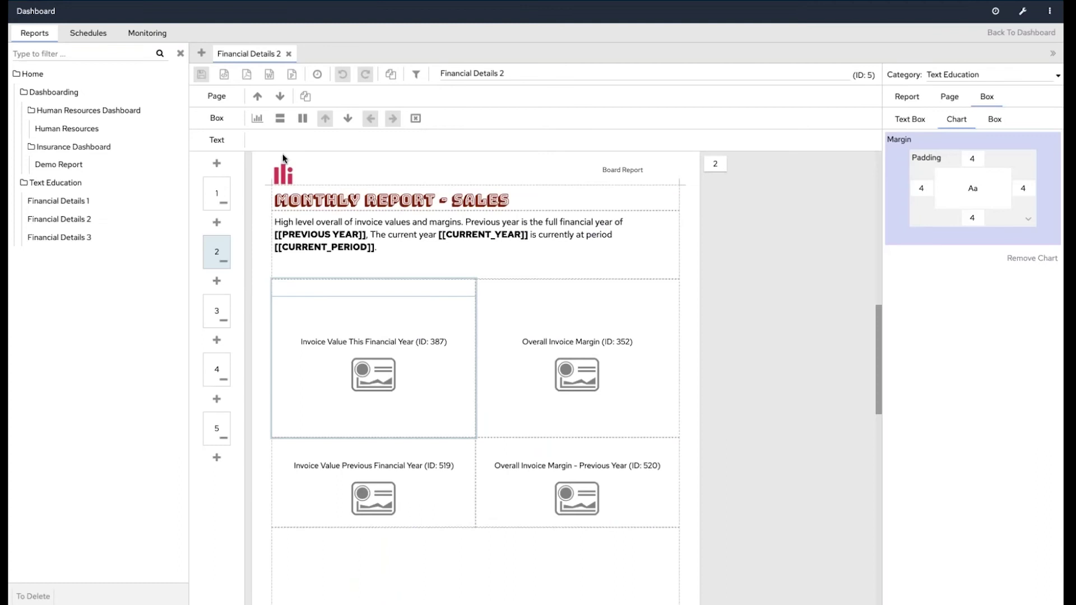
# Open the Financial Details 3 report and examine the list, link and image content on page 6.
pyautogui.click(108, 244)
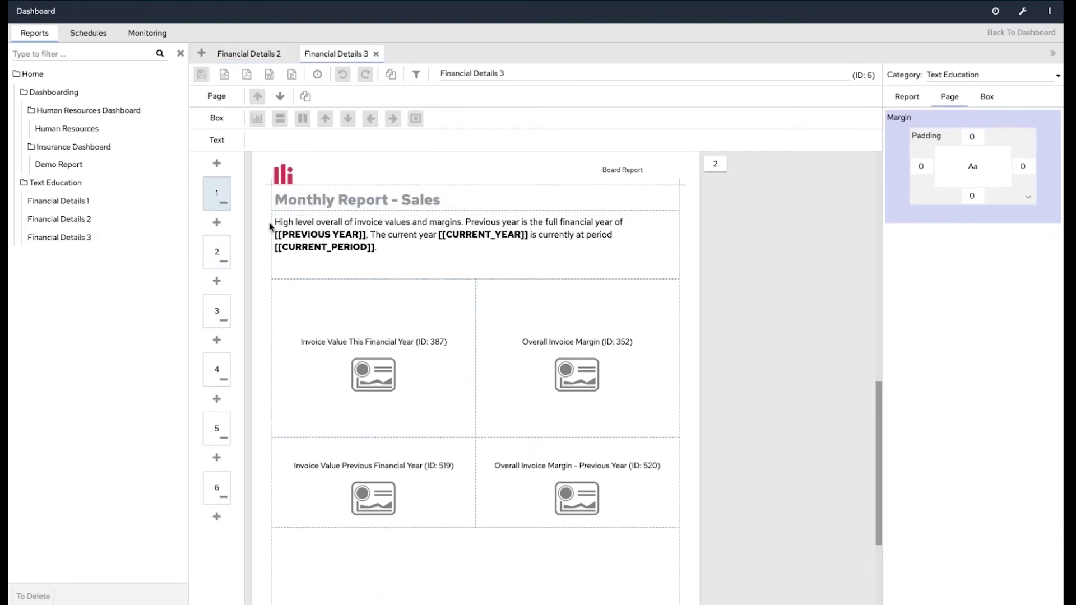
pyautogui.click(215, 489)
pyautogui.scroll(3, 338, 401)
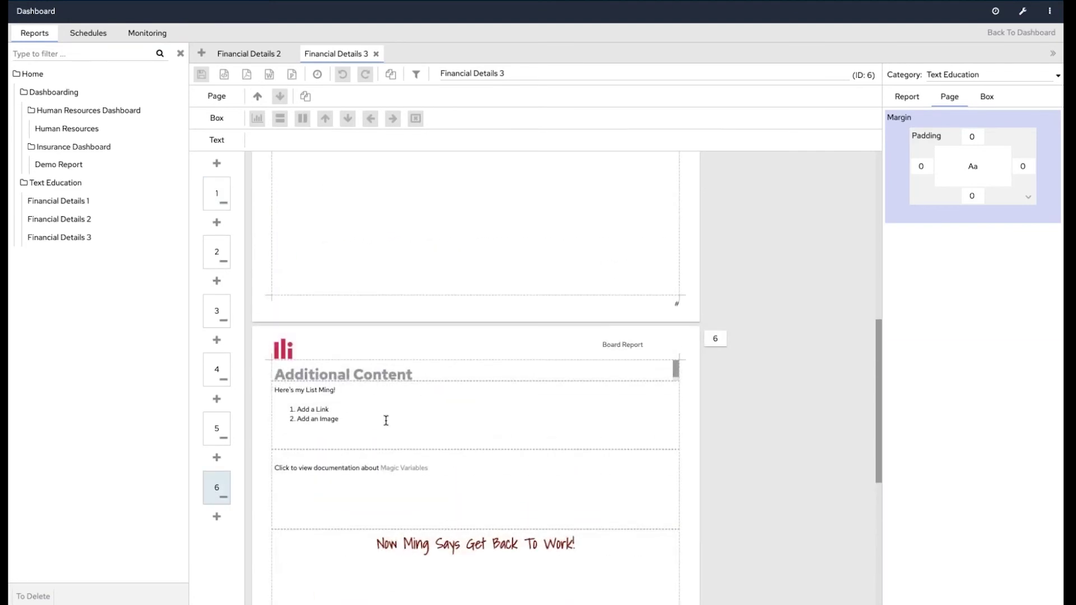
pyautogui.moveTo(338, 390); pyautogui.dragTo(273, 390)
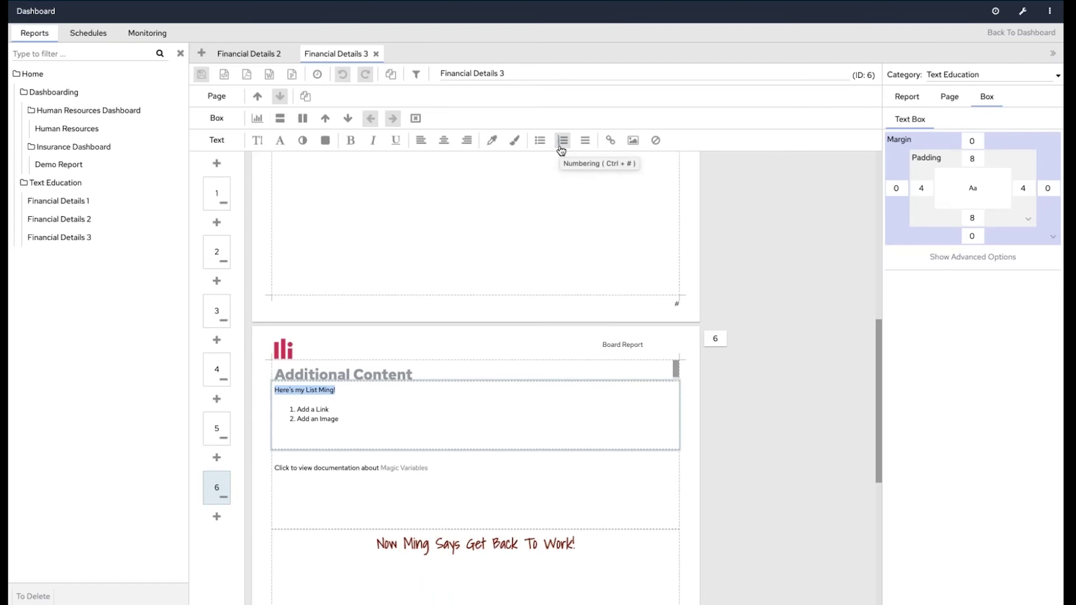
# Switch back to Financial Details 2 and add a new page after page 5.
pyautogui.click(249, 53)
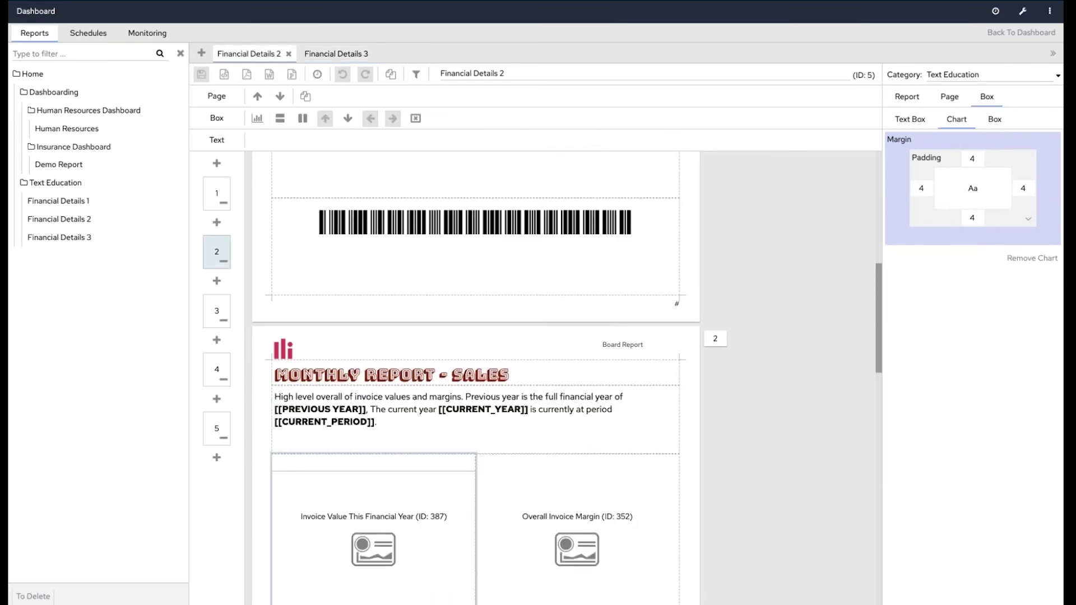
pyautogui.click(217, 457)
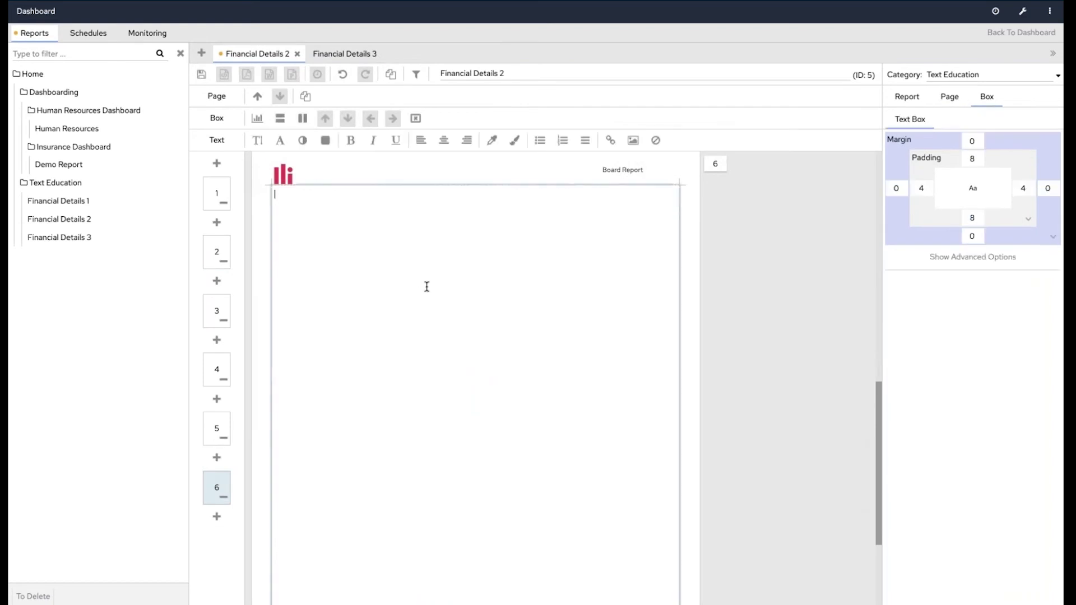
# Split page 6 into two stacked boxes and write in a short upper one a greeting ending "this is my list, can you implement these things please".
pyautogui.click(283, 126)
pyautogui.moveTo(493, 475); pyautogui.dragTo(491, 323)
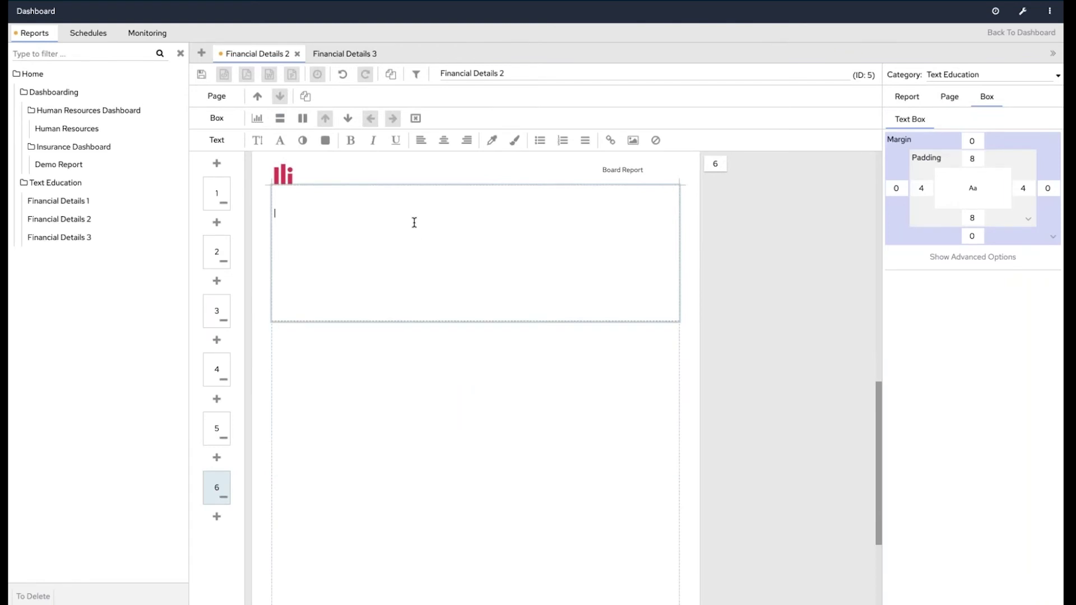
pyautogui.write('Hi Ming this is my list, can you implement these things ple')
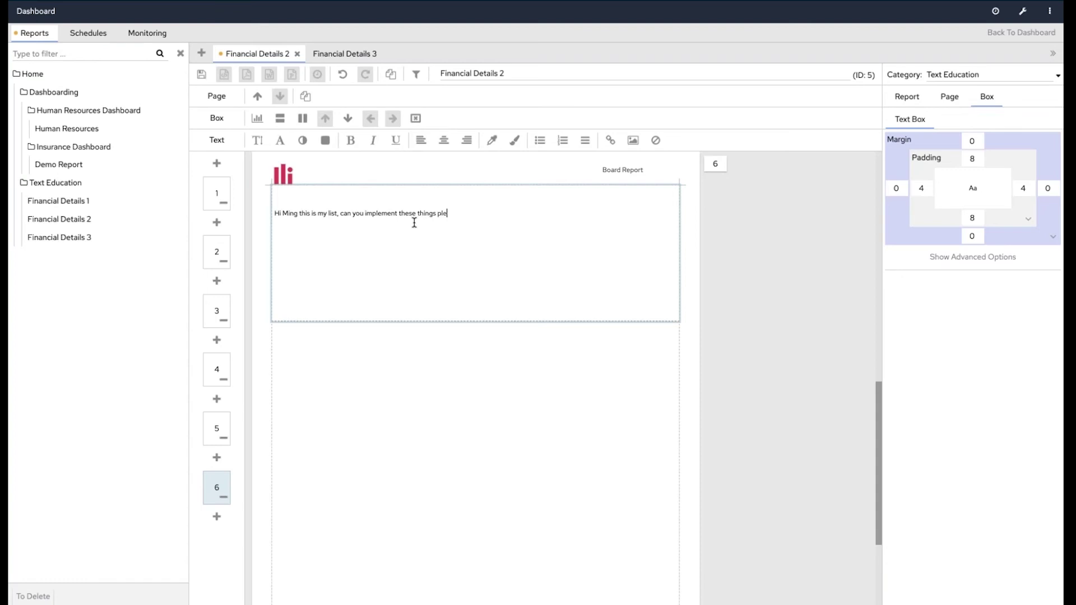
pyautogui.write('ase')
# Add the lines "Make Lists" and "Embedd An Image" below the greeting and format them as a bulleted list.
pyautogui.press('Return')
pyautogui.write('Make Lists')
pyautogui.press('BackSpace')
pyautogui.press('BackSpace')
pyautogui.write('sts ')
pyautogui.write('Embedd')
pyautogui.write(' An')
pyautogui.write(' Image')
pyautogui.keyDown('shift'); pyautogui.click(275, 232); pyautogui.keyUp('shift')
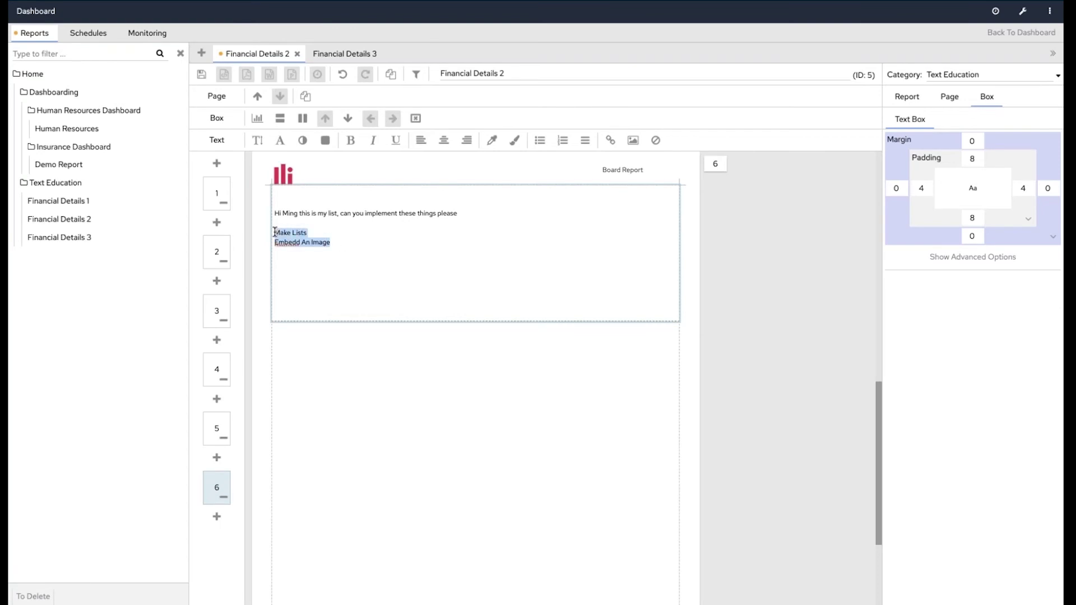
pyautogui.click(540, 142)
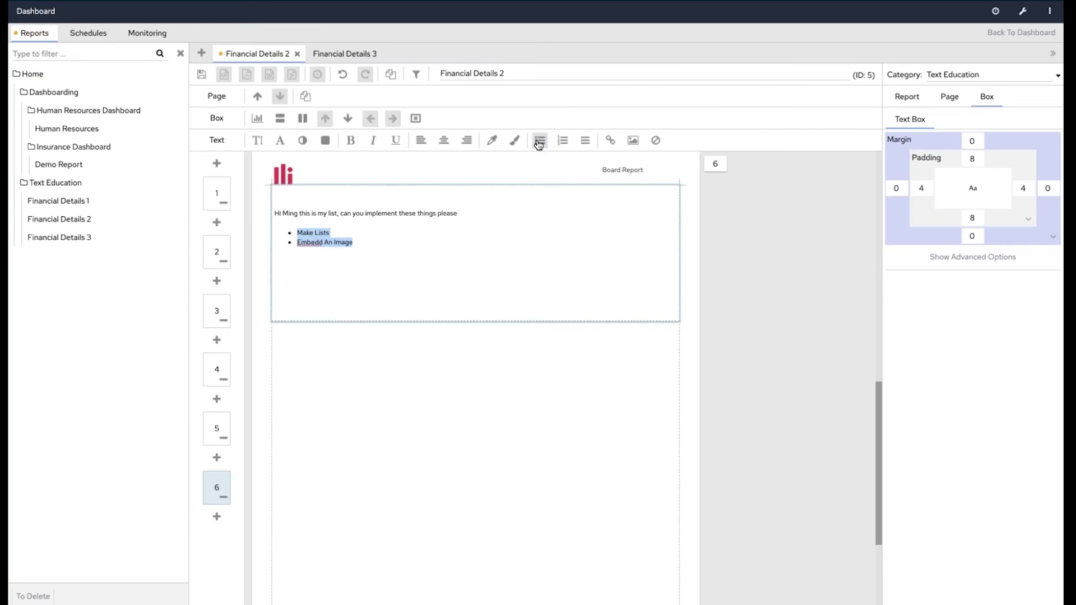
# Add "another item" as the third list entry and convert all three entries to a numbered list.
pyautogui.click(379, 245)
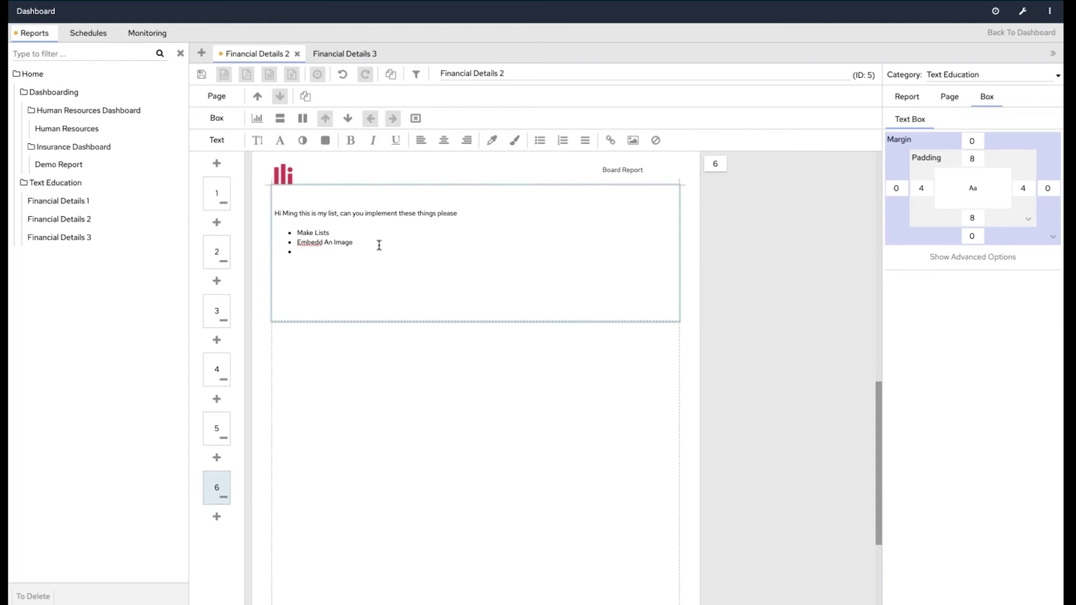
pyautogui.write('another item')
pyautogui.press('BackSpace')
pyautogui.press('BackSpace')
pyautogui.write('m')
pyautogui.moveTo(337, 253); pyautogui.dragTo(295, 231)
pyautogui.click(563, 144)
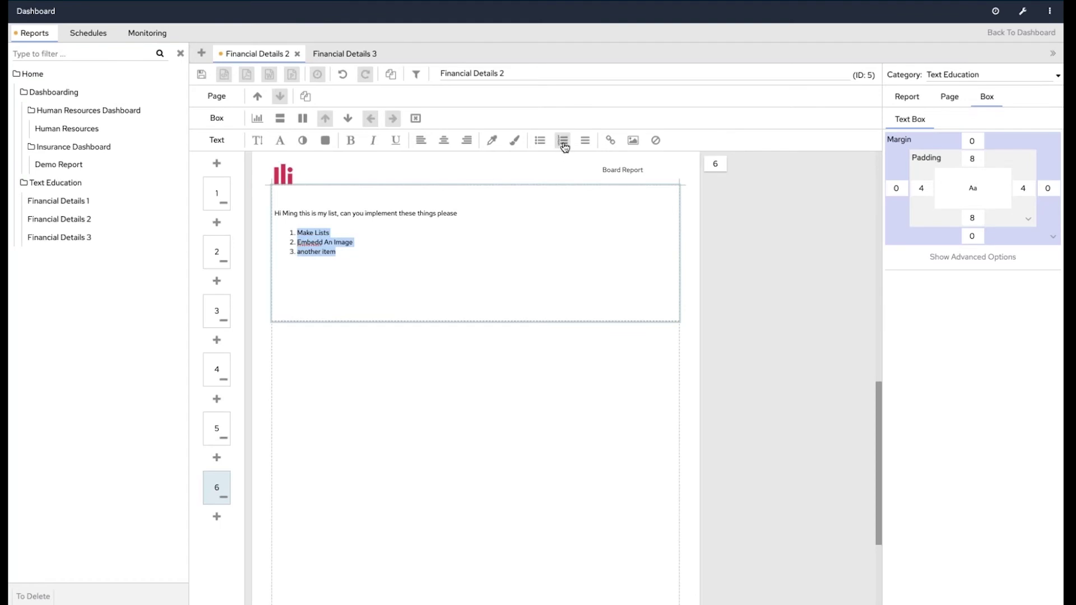
pyautogui.click(365, 250)
pyautogui.press('Return')
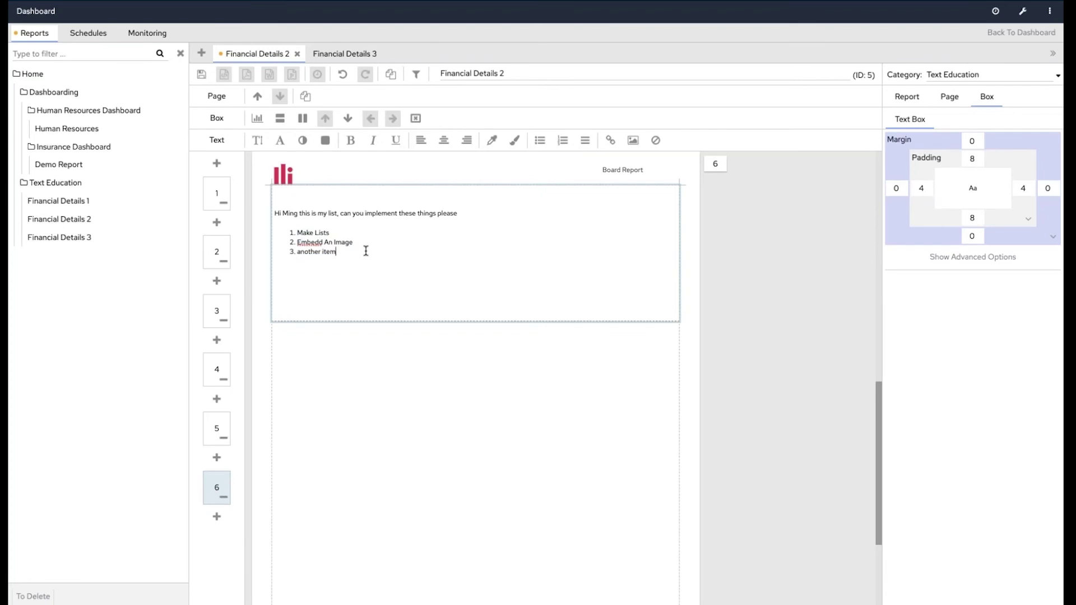
# Remove the list formatting from the three entries and reapply the numbering.
pyautogui.moveTo(348, 250); pyautogui.dragTo(295, 232)
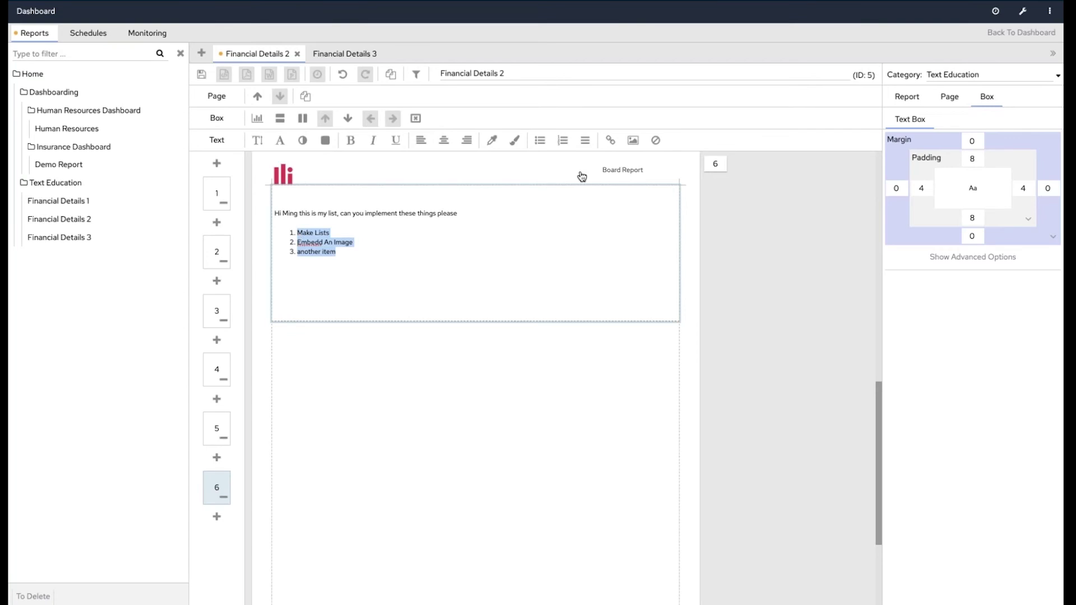
pyautogui.click(586, 142)
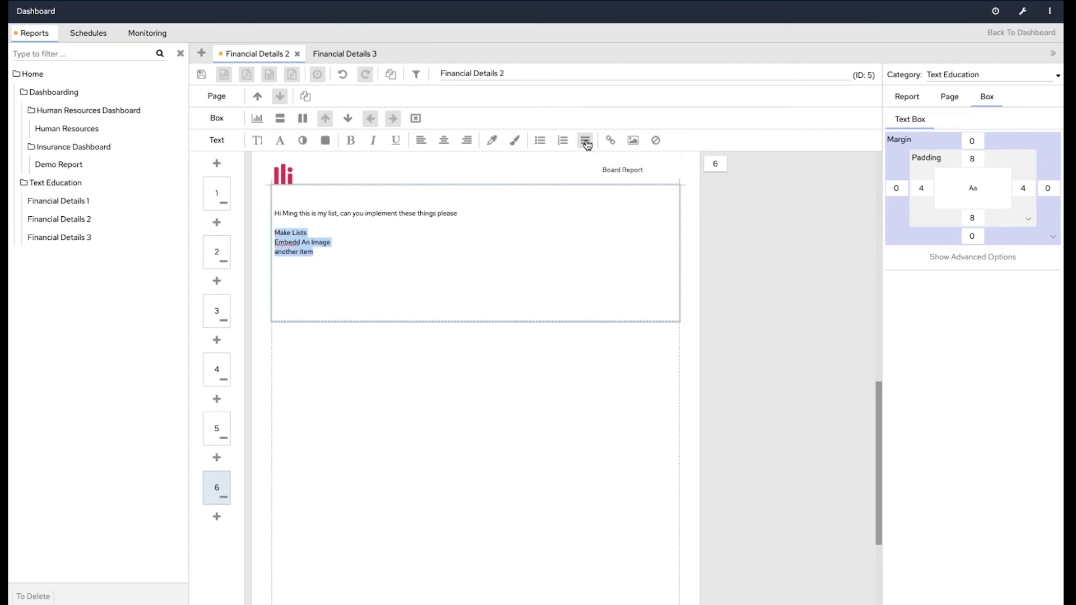
pyautogui.click(563, 141)
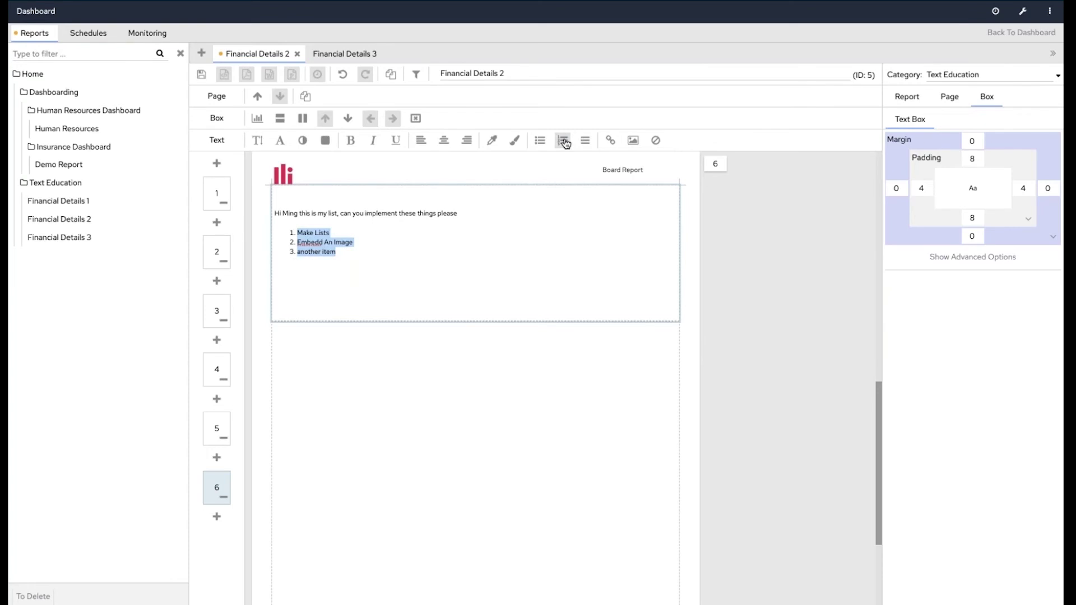
pyautogui.click(331, 285)
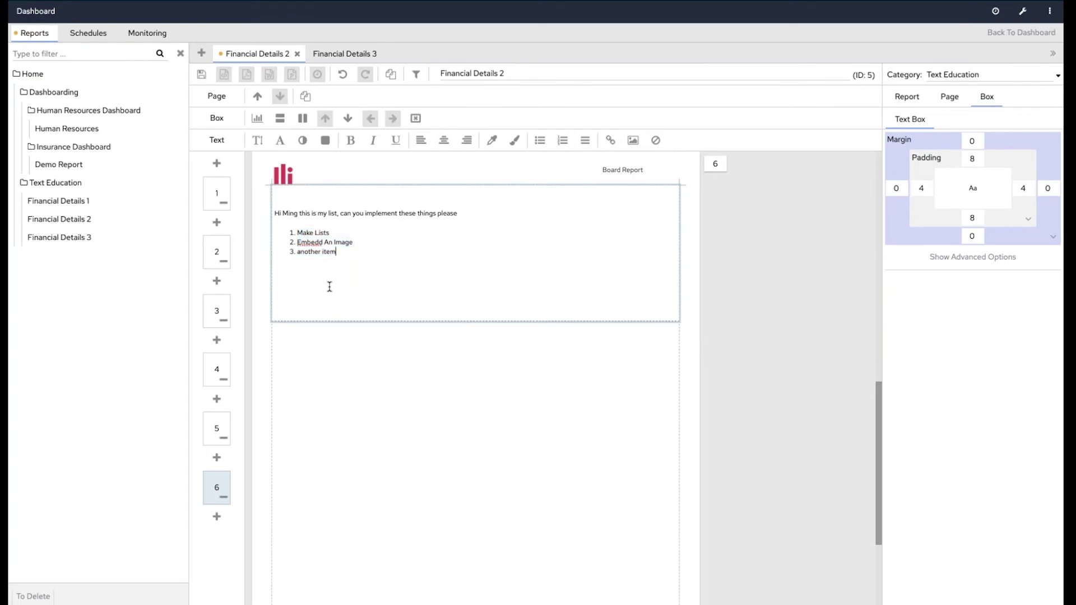
# Add blank space after the numbered list and shorten its text box to end just below the list.
pyautogui.press('Return')
pyautogui.press('Return')
pyautogui.moveTo(413, 323); pyautogui.dragTo(415, 276)
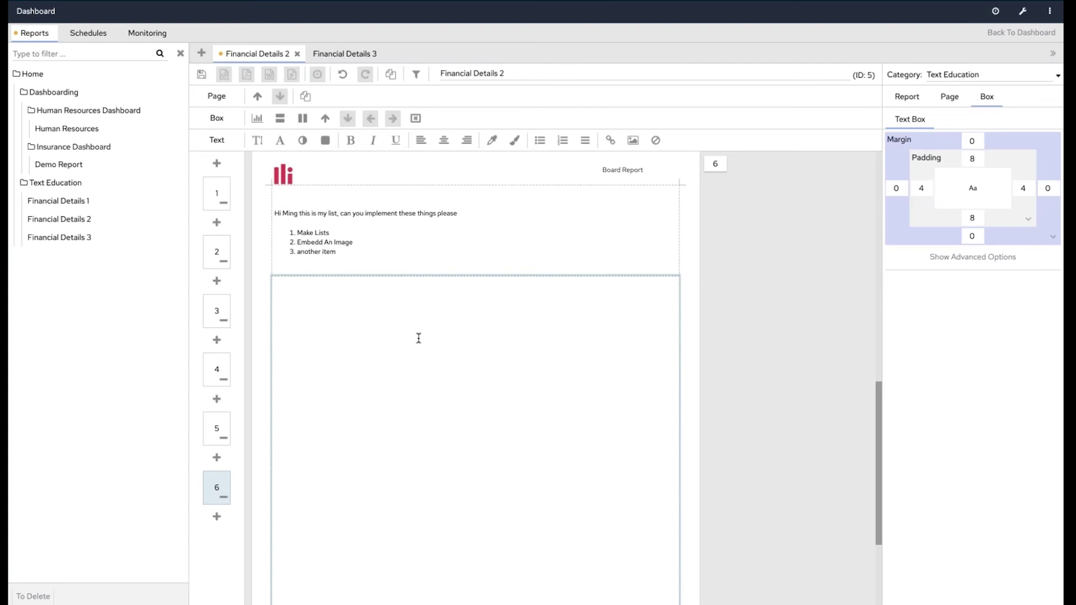
# Start inserting an image in the lower box, then search Imgur in a new browser tab for "cat typing" and open the Cat Typing post.
pyautogui.click(635, 143)
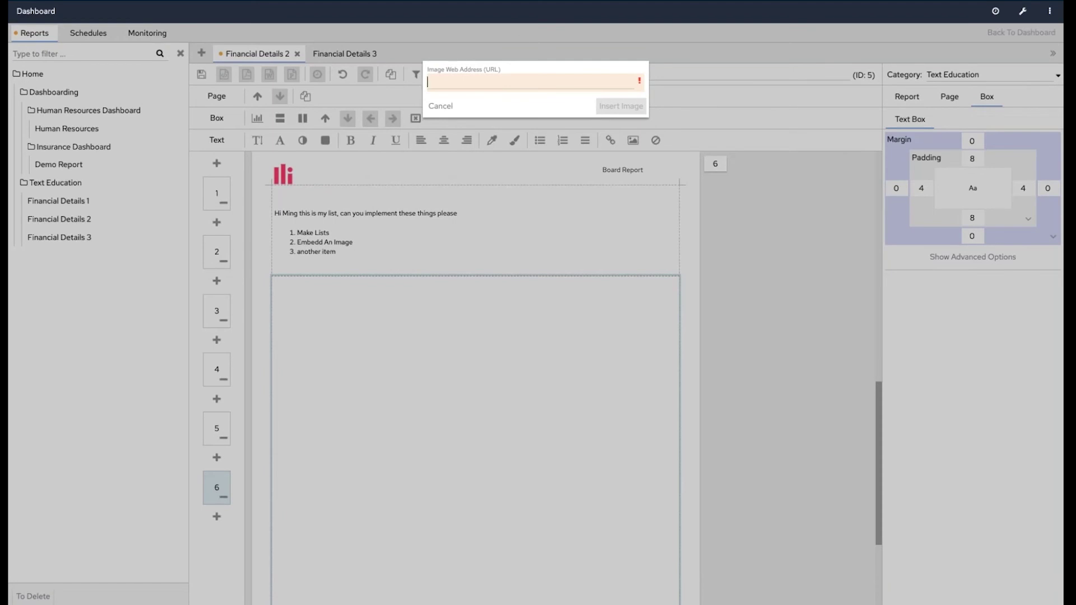
pyautogui.hotkey('ctrl', 't')
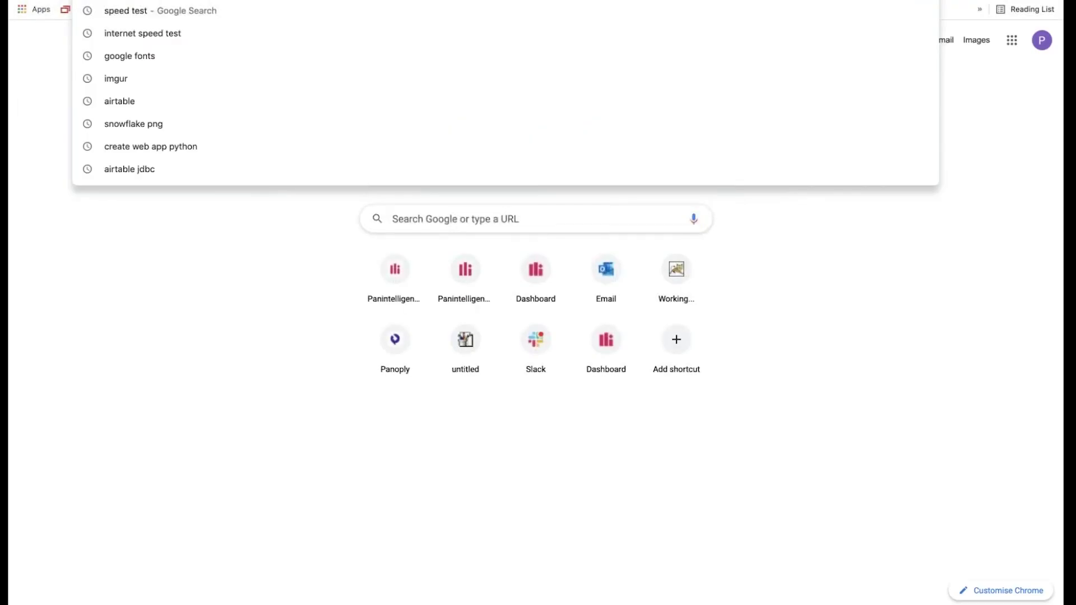
pyautogui.write('imgur')
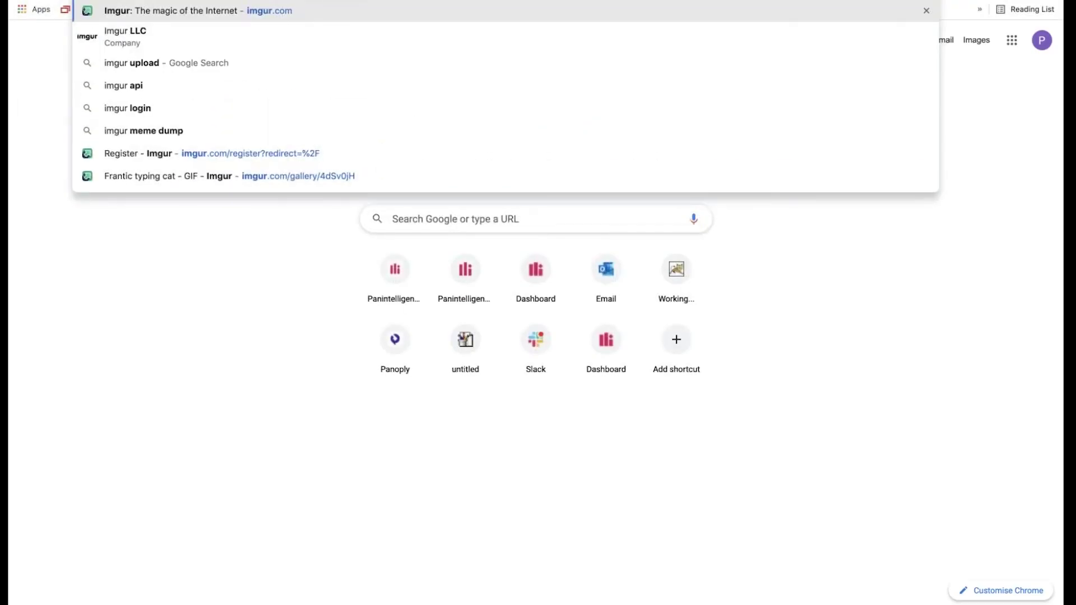
pyautogui.press('Return')
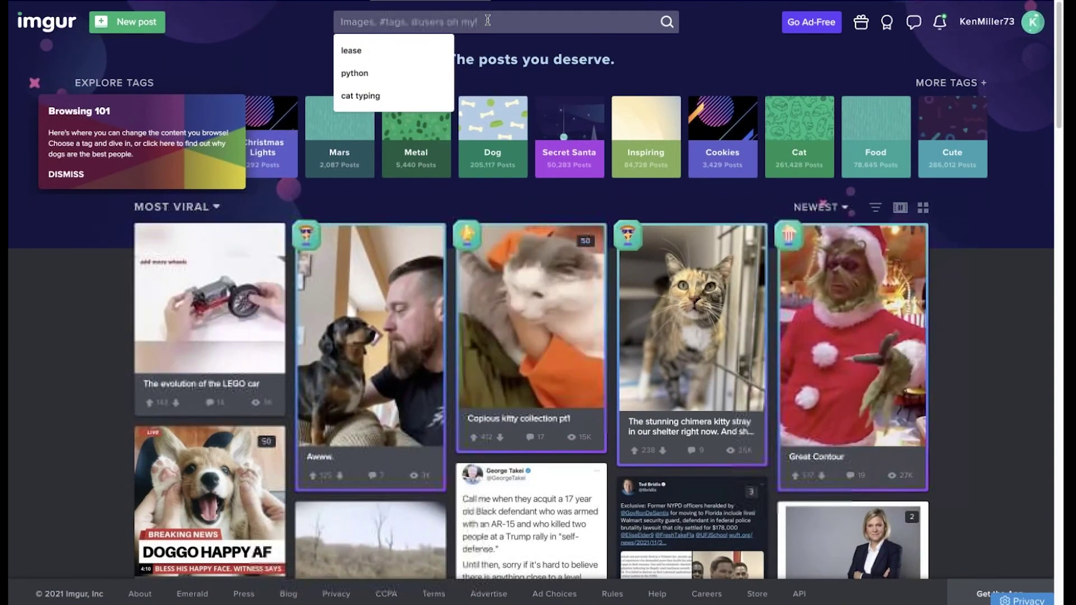
pyautogui.write('c')
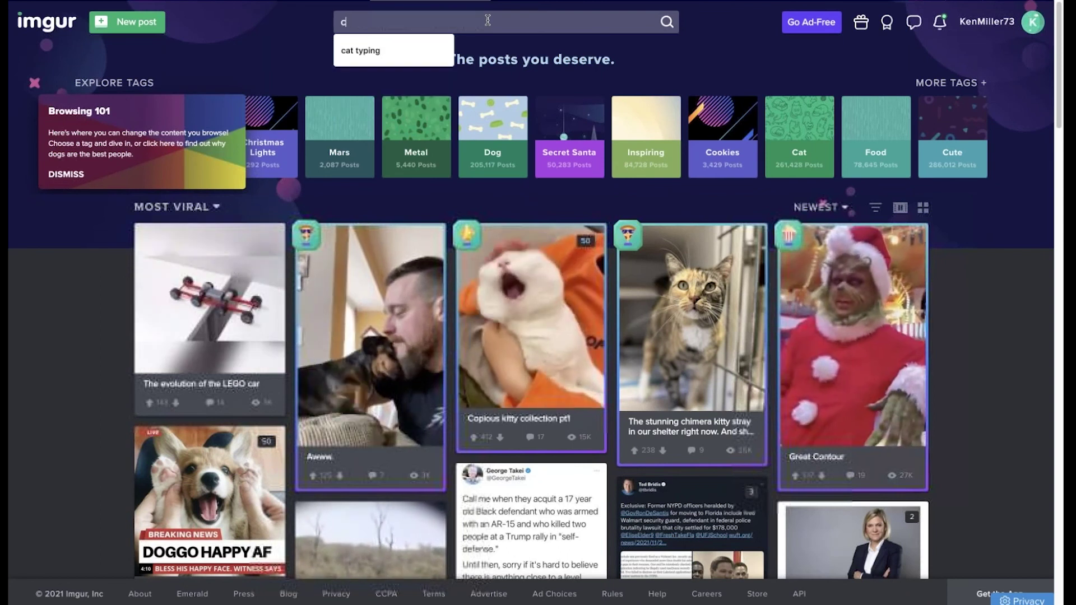
pyautogui.write('at ty')
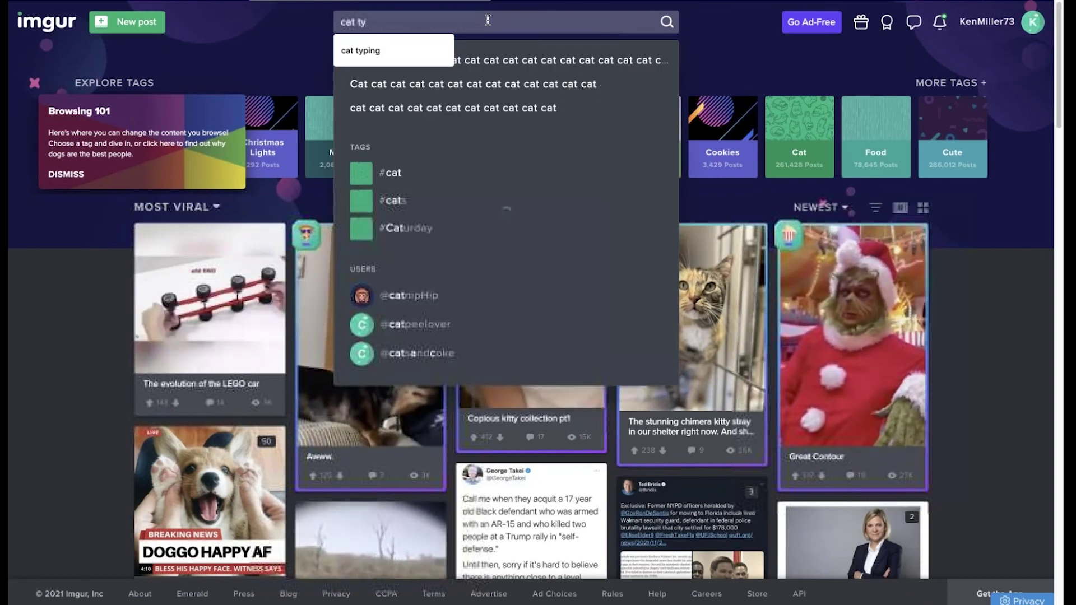
pyautogui.write('ping')
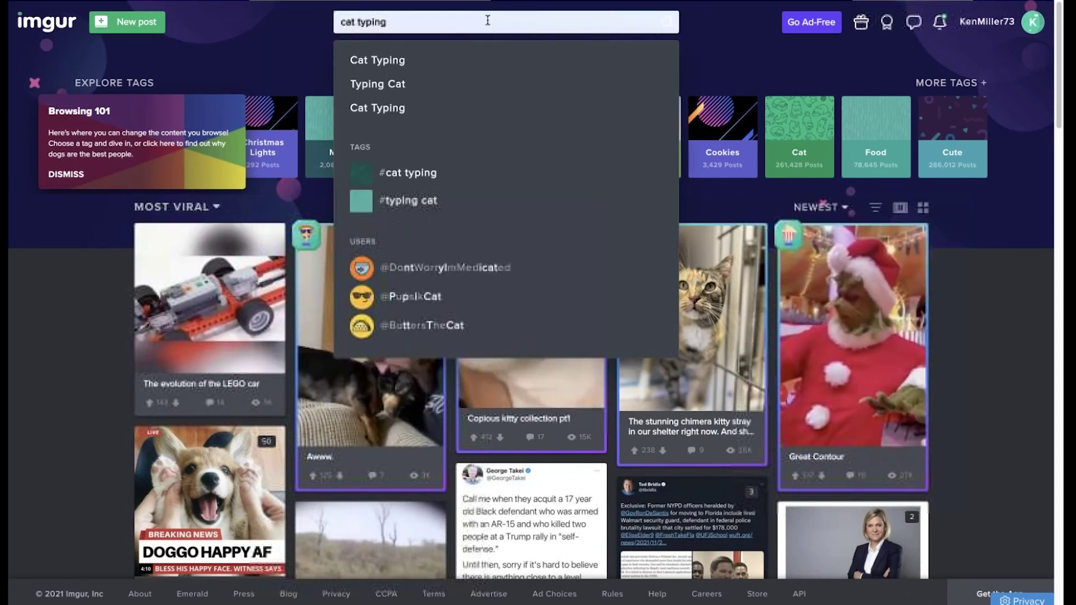
pyautogui.press('Down')
pyautogui.press('Return')
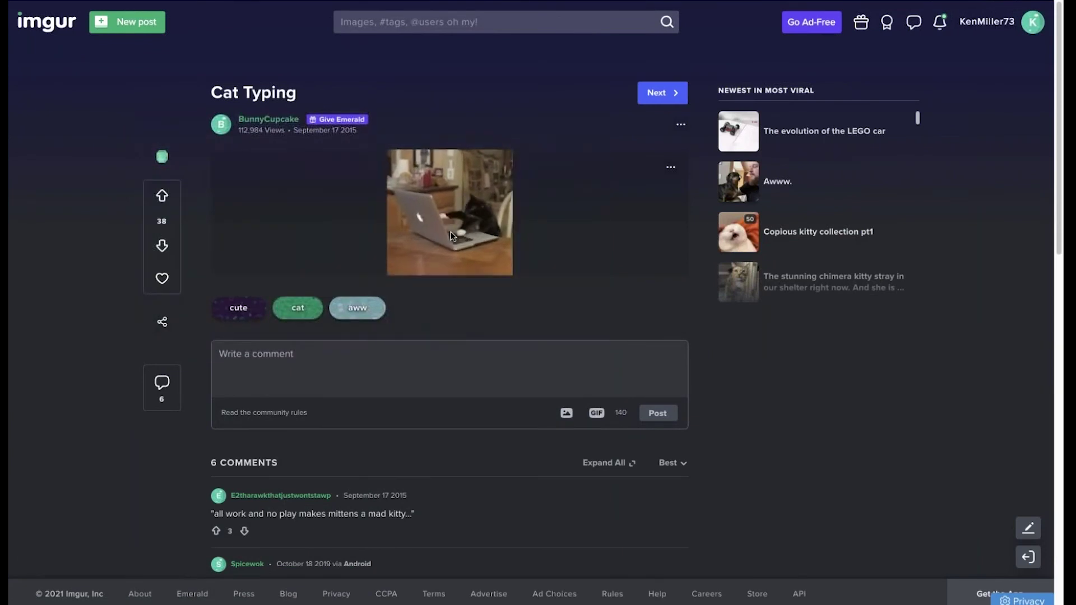
# Browse the Imgur posts around Cat Typing, return to the Financial Details 2 report and cancel the image insertion.
pyautogui.click(654, 98)
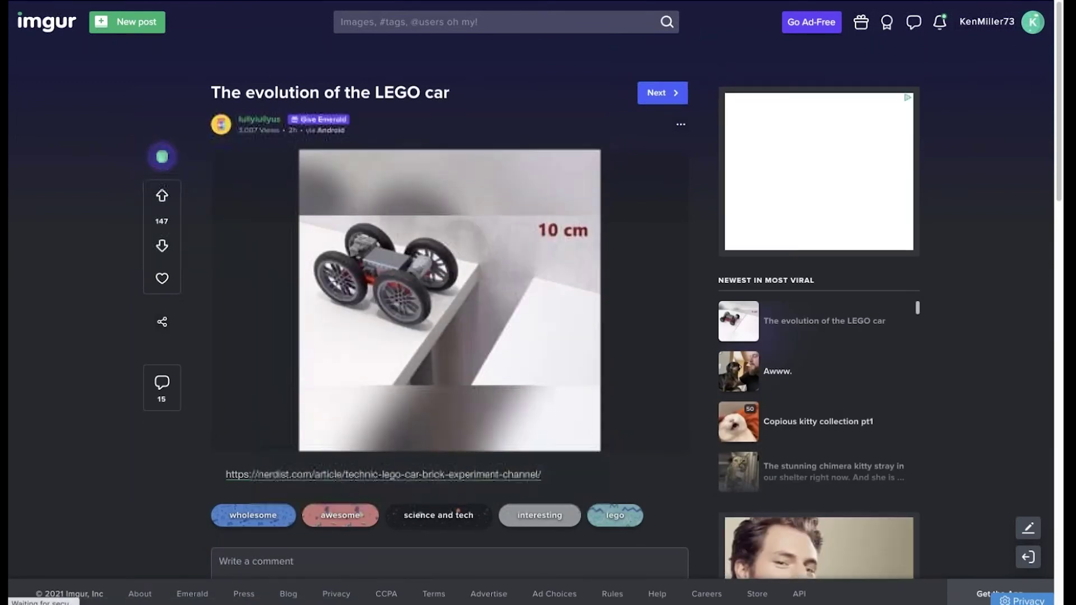
pyautogui.press('Left')
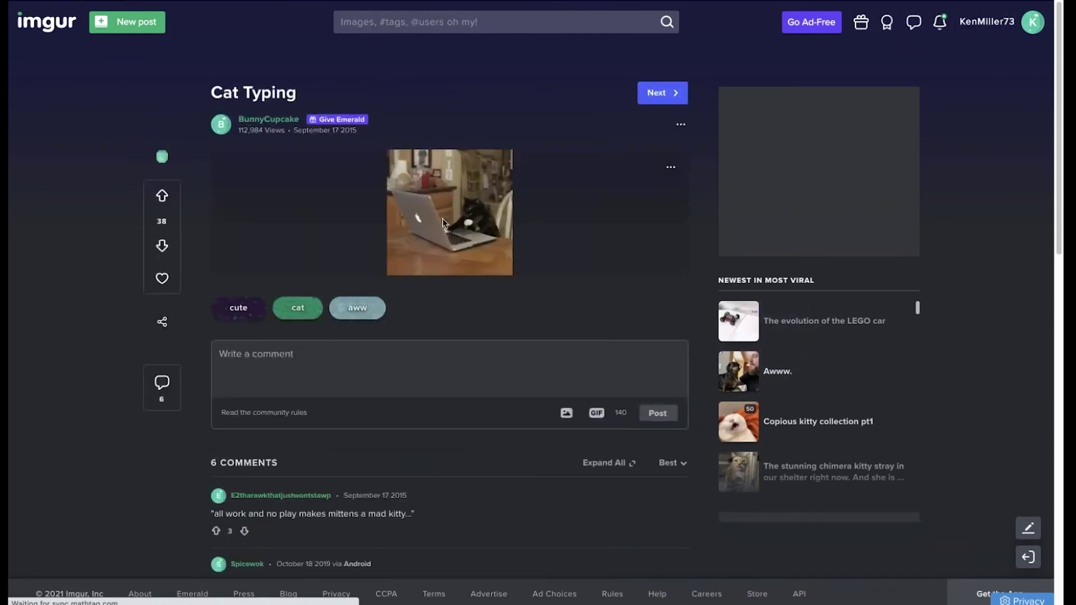
pyautogui.scroll(-5, 443, 223)
pyautogui.scroll(3, 442, 222)
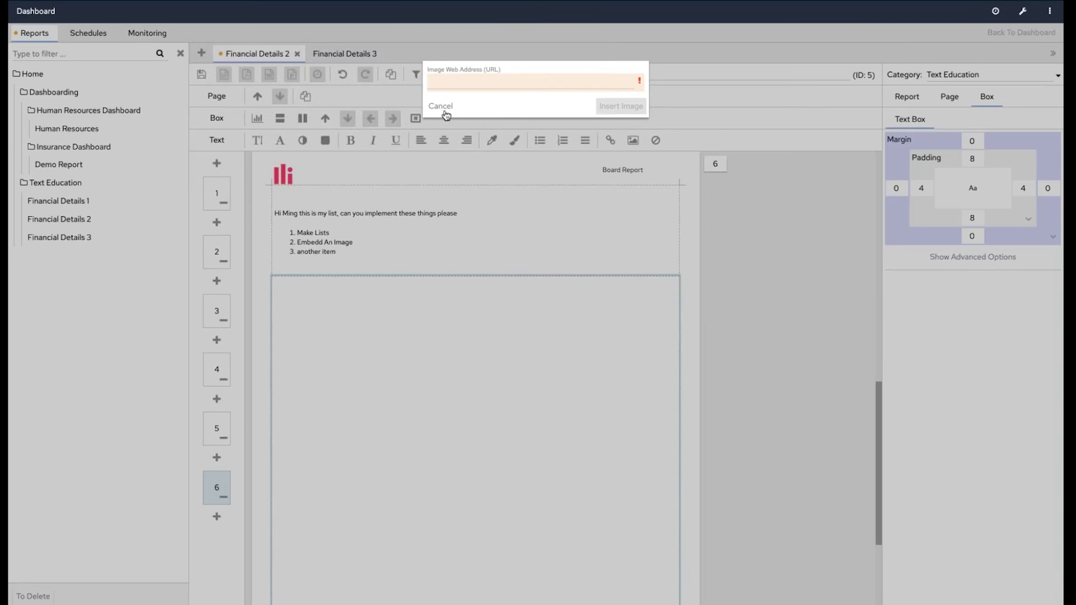
pyautogui.click(440, 106)
# Copy the web address of the cat image on page 6 of Financial Details 3, leaving that image as it is.
pyautogui.click(365, 53)
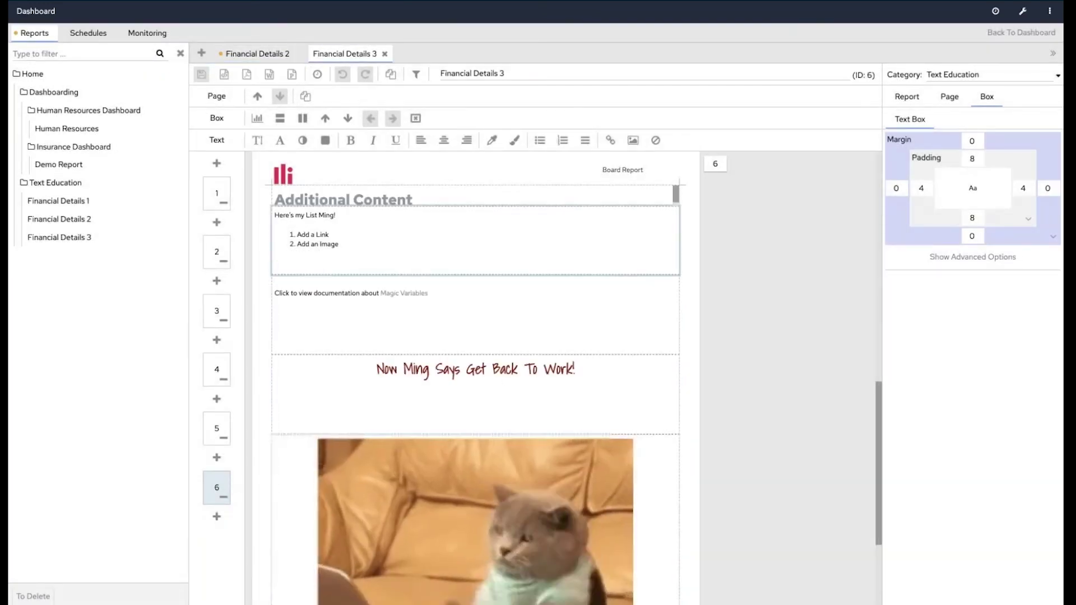
pyautogui.click(443, 505)
pyautogui.click(633, 141)
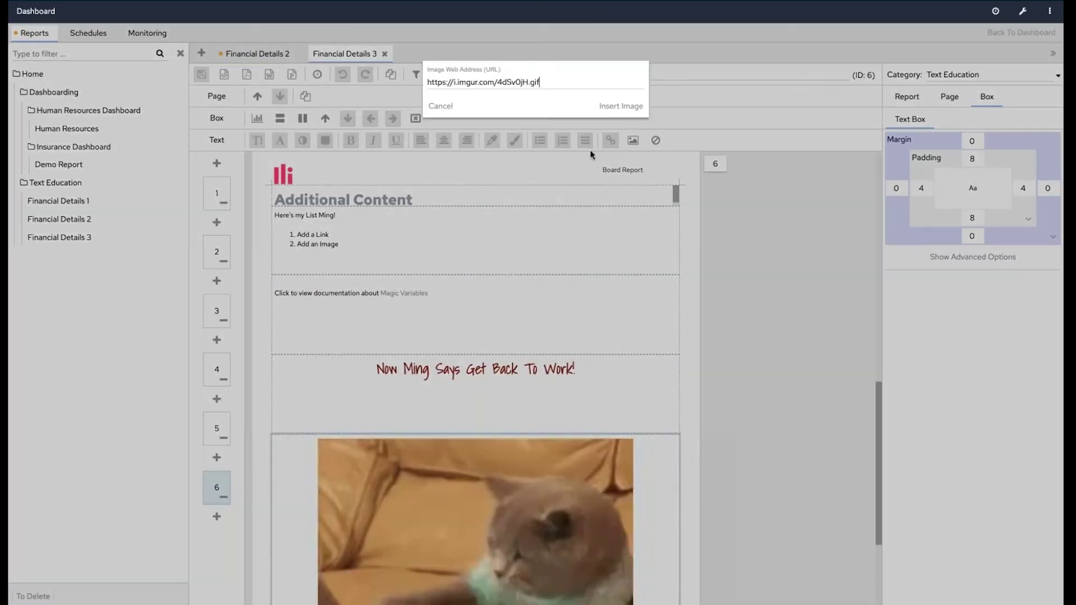
pyautogui.moveTo(539, 82); pyautogui.dragTo(418, 79)
pyautogui.hotkey('ctrl', 'c')
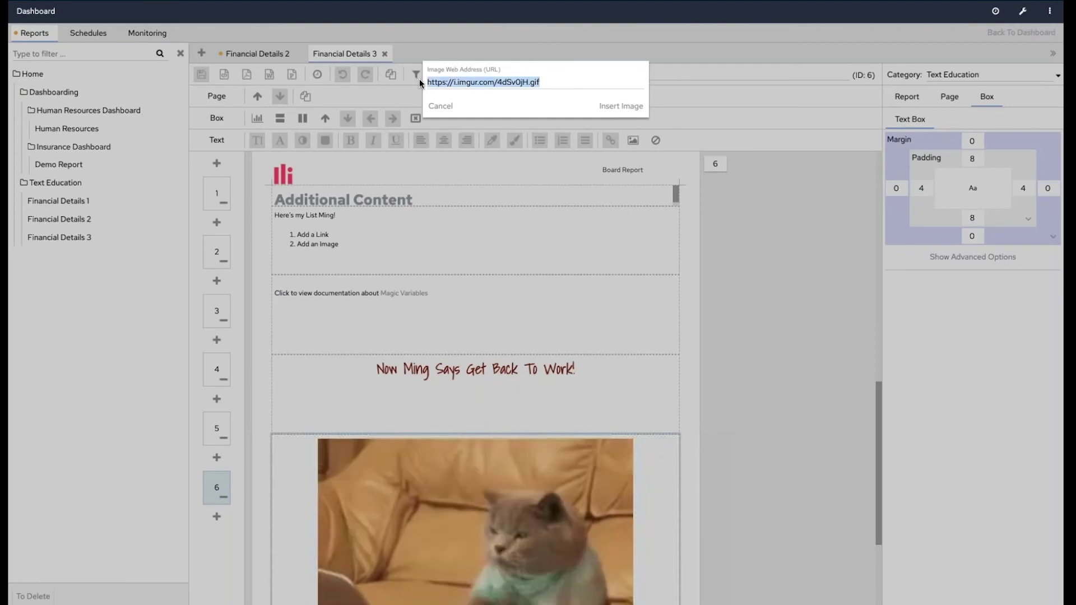
pyautogui.press('Escape')
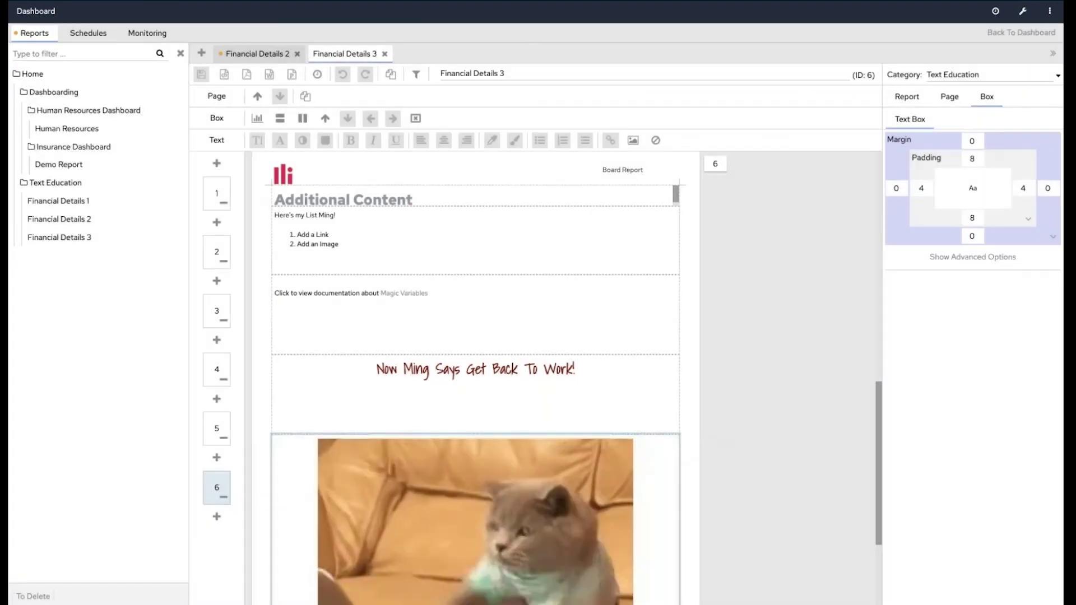
pyautogui.click(255, 53)
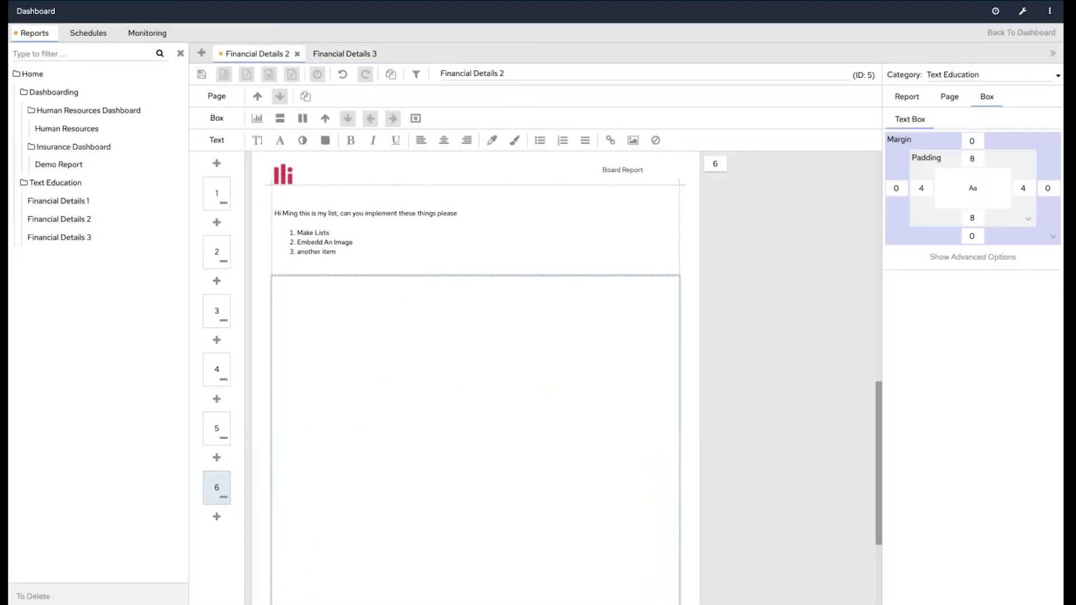
pyautogui.click(633, 140)
pyautogui.hotkey('ctrl', 'v')
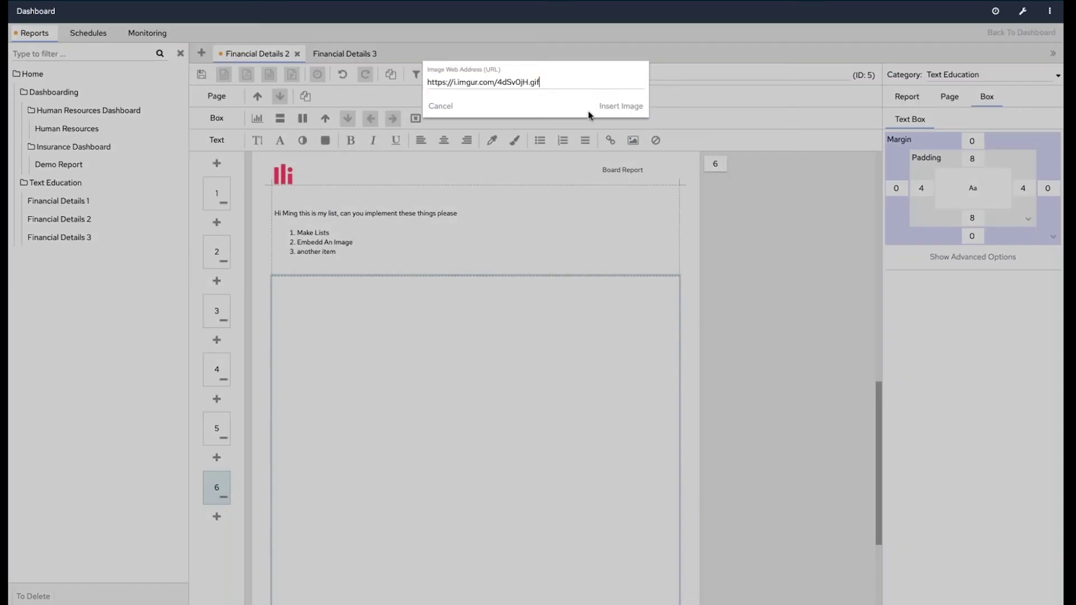
pyautogui.click(616, 108)
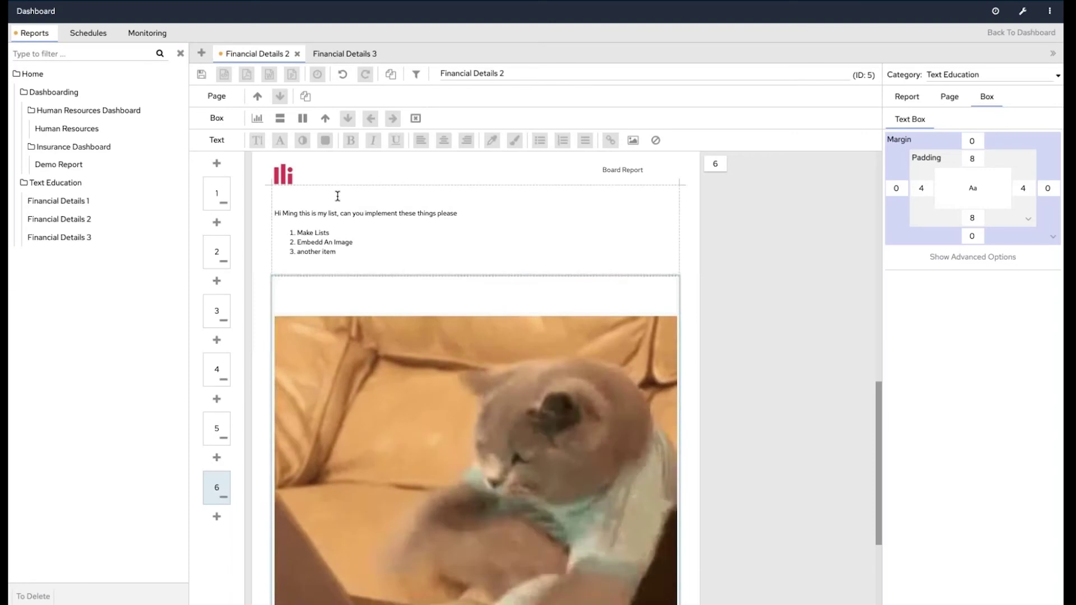
# Add an empty box below the cat image and resize the boxes so the numbered list fits above the image.
pyautogui.click(280, 118)
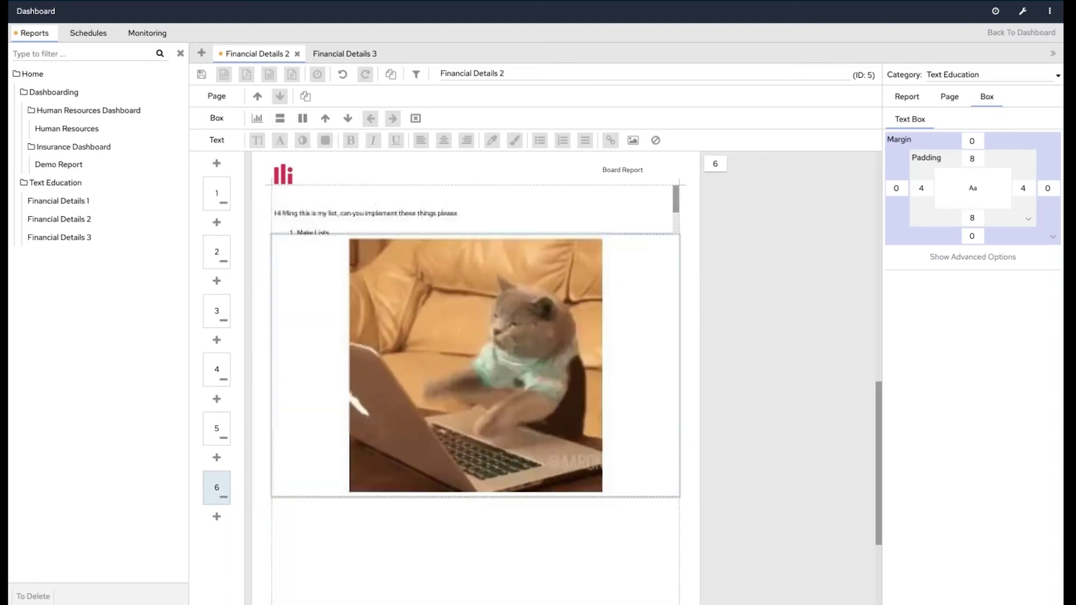
pyautogui.moveTo(605, 313); pyautogui.dragTo(604, 310)
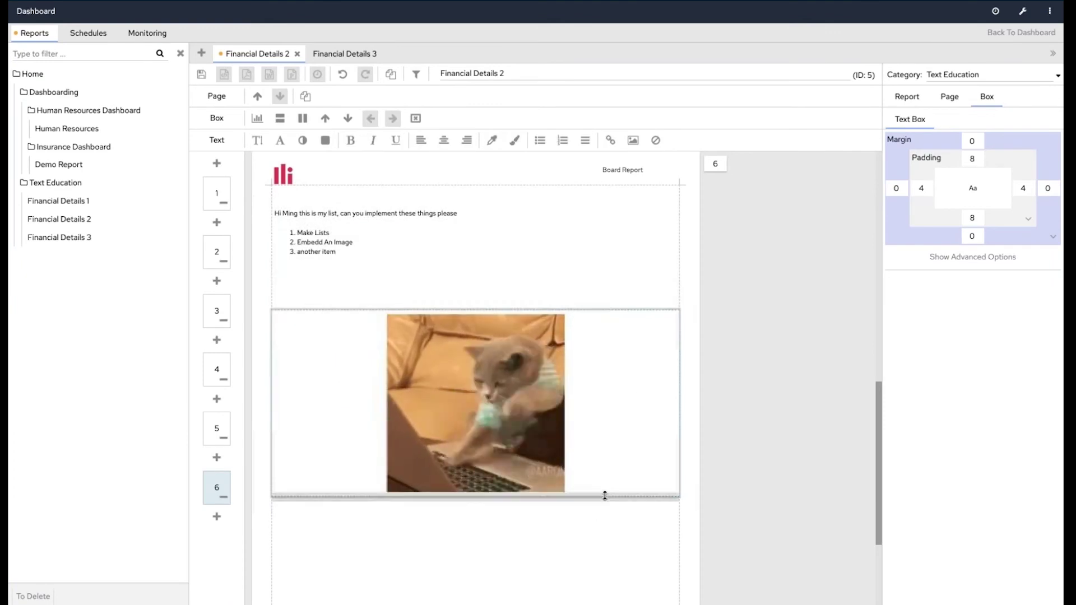
# Write "Here is. a cat" followed by the recipient's name below the numbered list, just above the cat image.
pyautogui.click(312, 277)
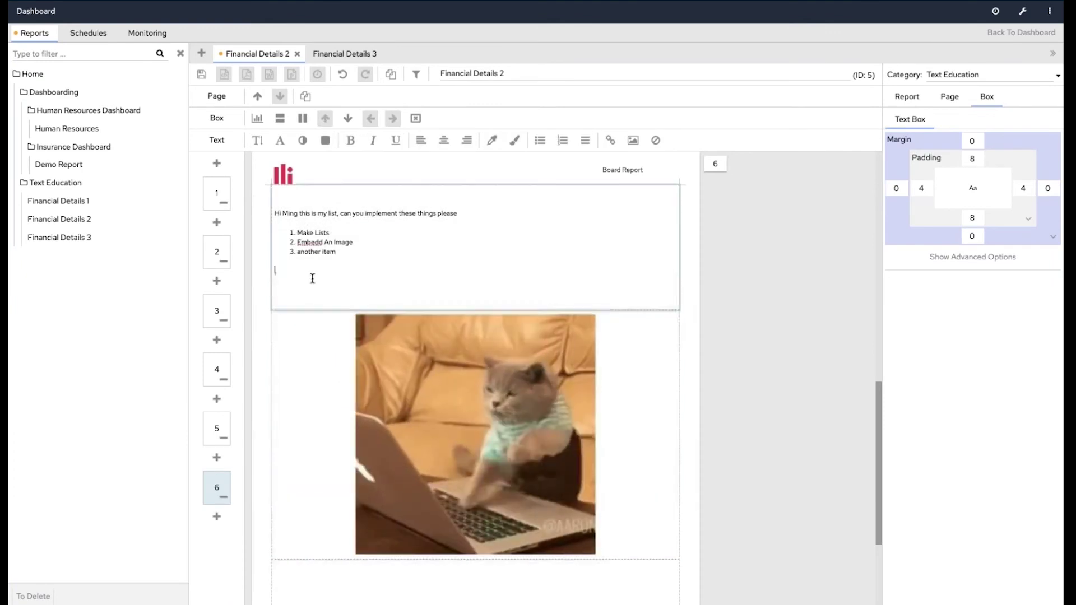
pyautogui.write('Here is. a cat Ming')
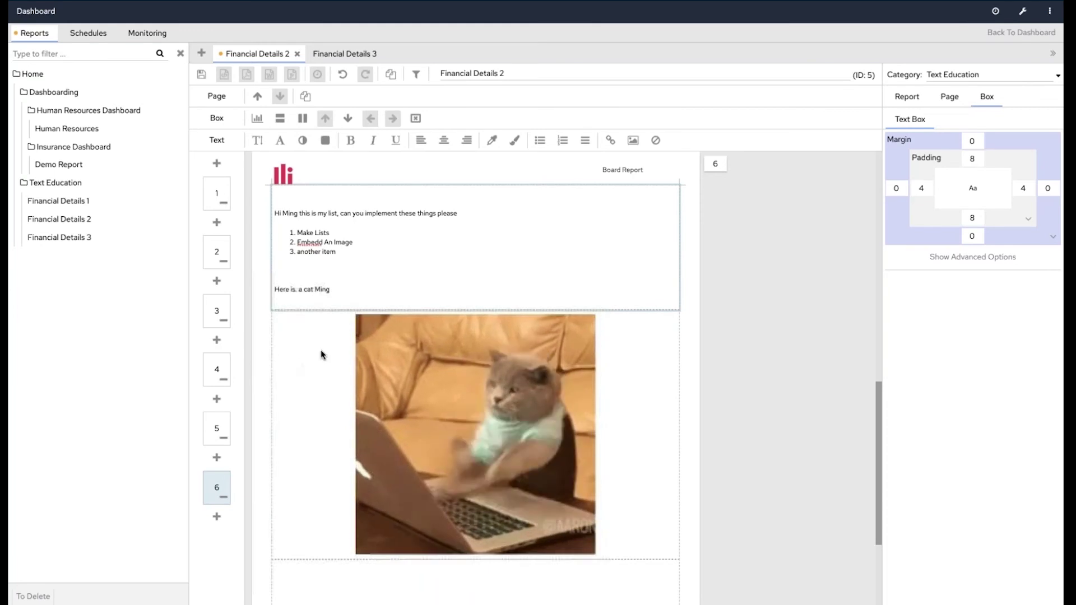
pyautogui.click(321, 354)
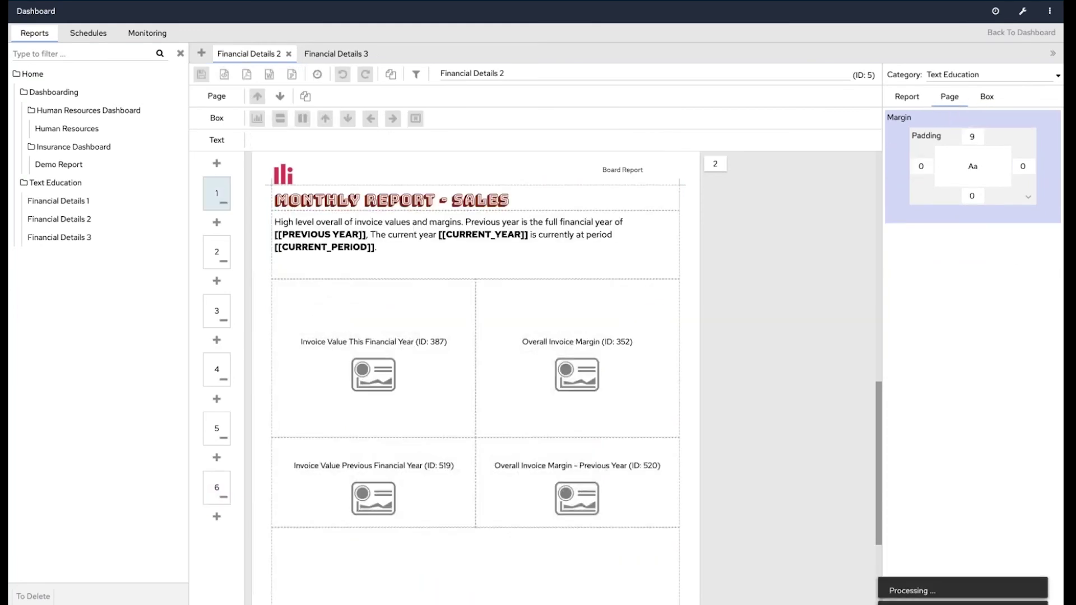
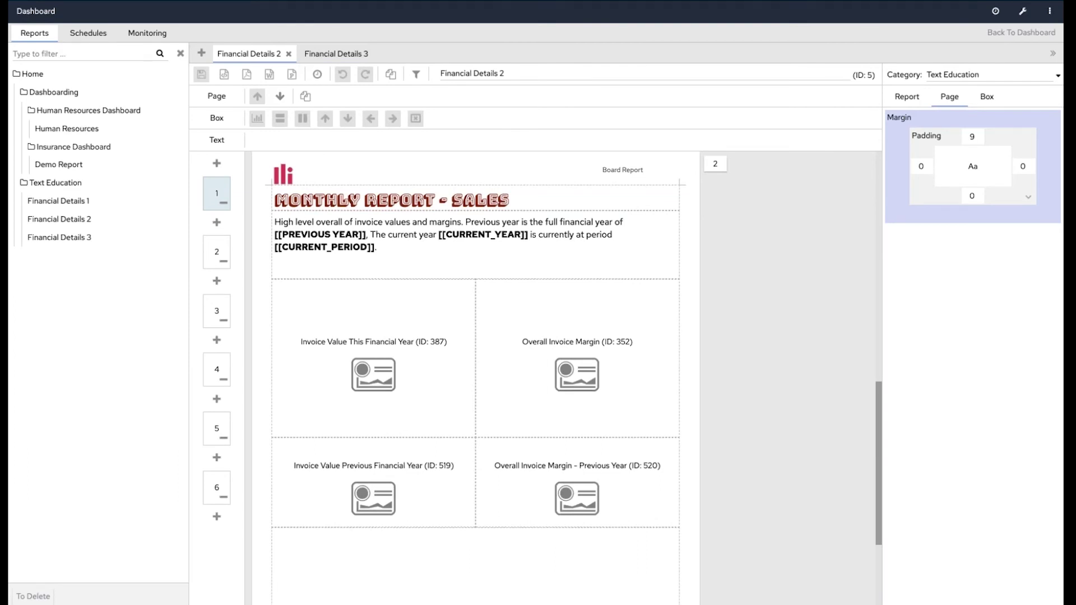
# Open the Panintelligence website in a new browser tab and go to its pi Documentation site.
pyautogui.hotkey('ctrl', 't')
pyautogui.write('paninte')
pyautogui.press('BackSpace')
pyautogui.write('ell')
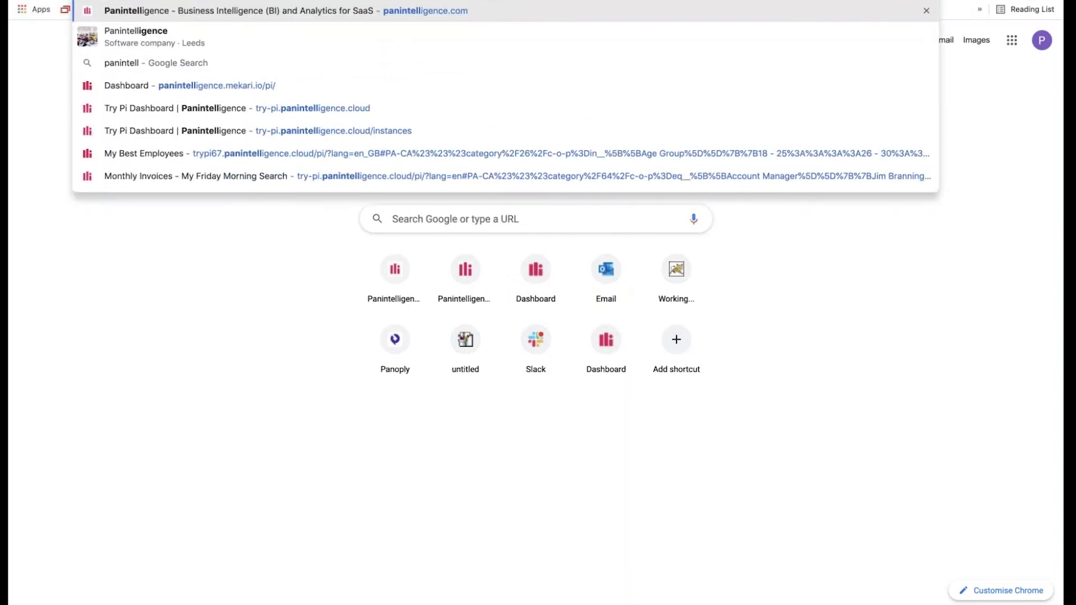
pyautogui.press('Return')
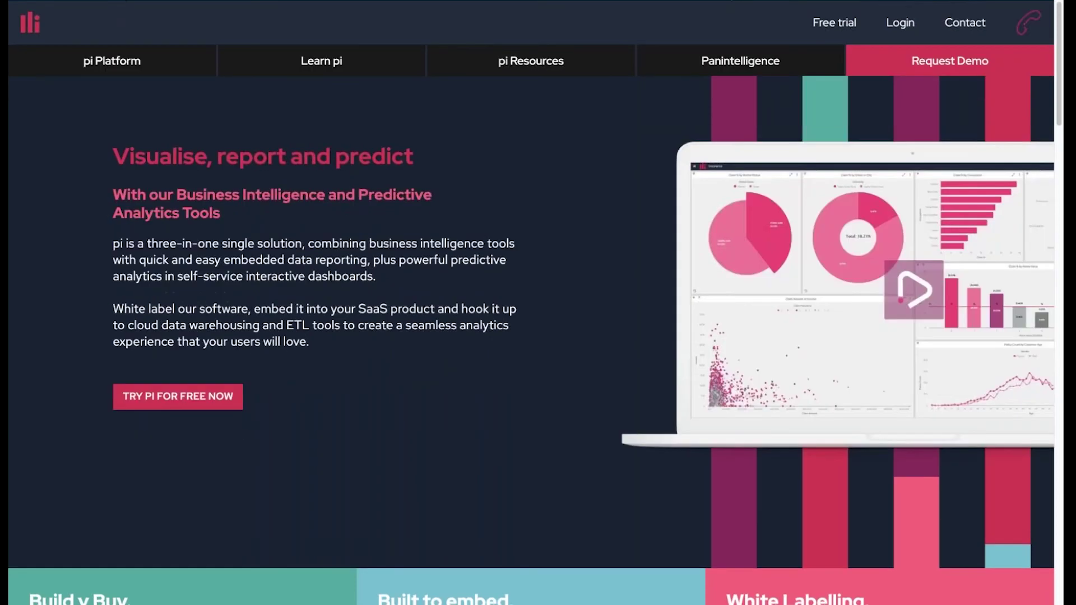
pyautogui.moveTo(330, 65)
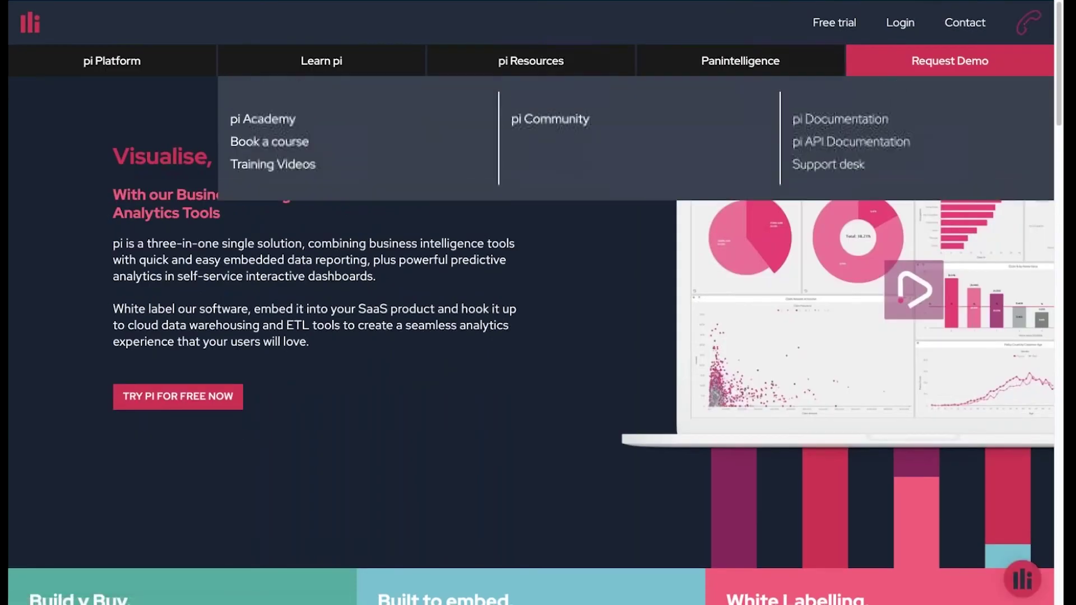
pyautogui.click(817, 120)
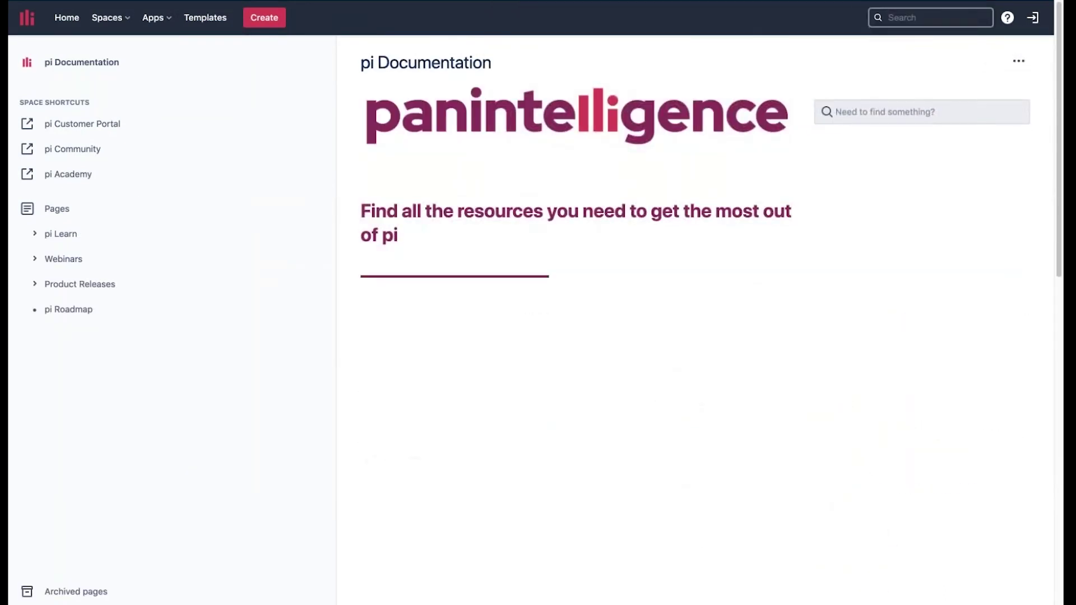
# Search the documentation for magic variables and open the Magic Variables page.
pyautogui.click(858, 112)
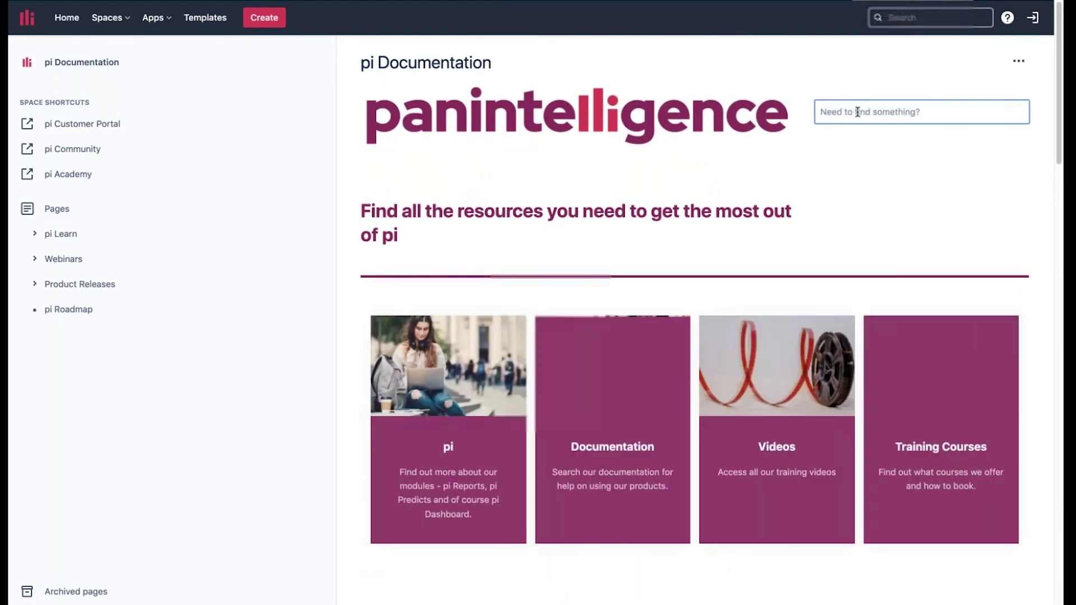
pyautogui.write('magic')
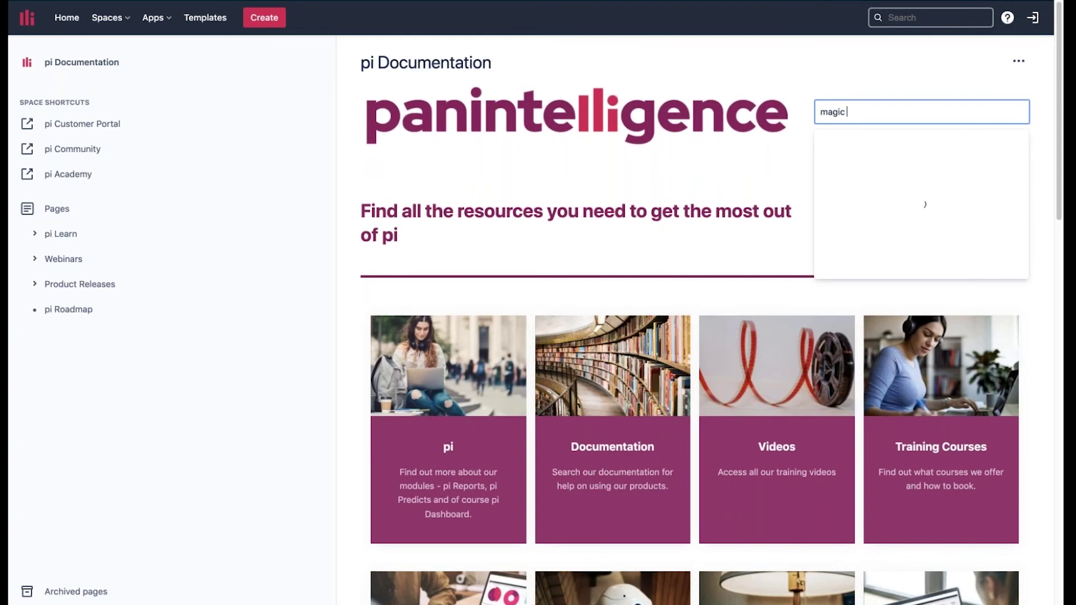
pyautogui.write(' av')
pyautogui.press('BackSpace')
pyautogui.write('vairables')
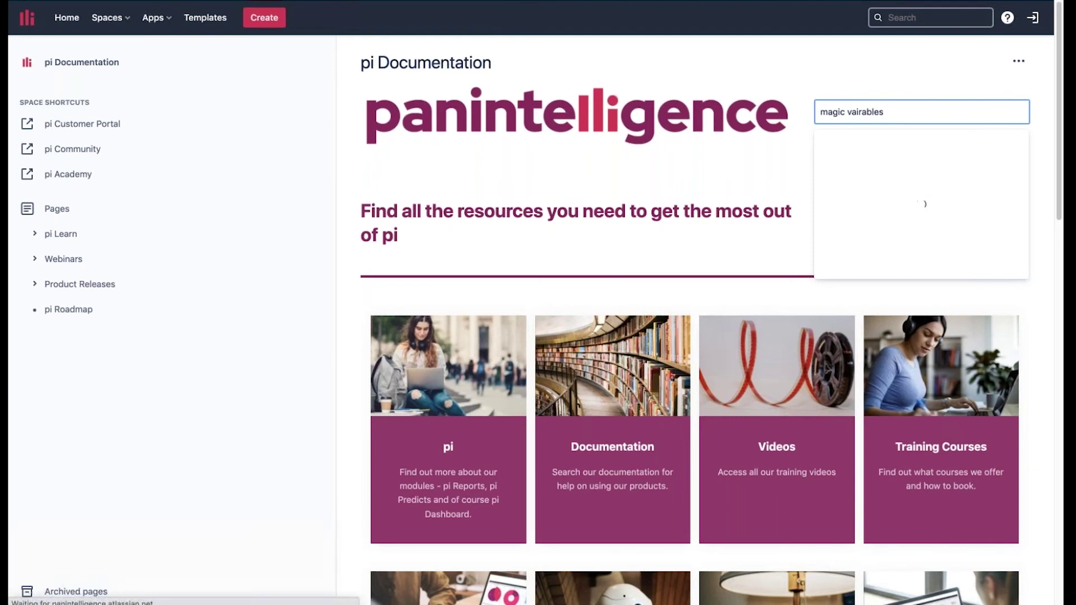
pyautogui.press('Return')
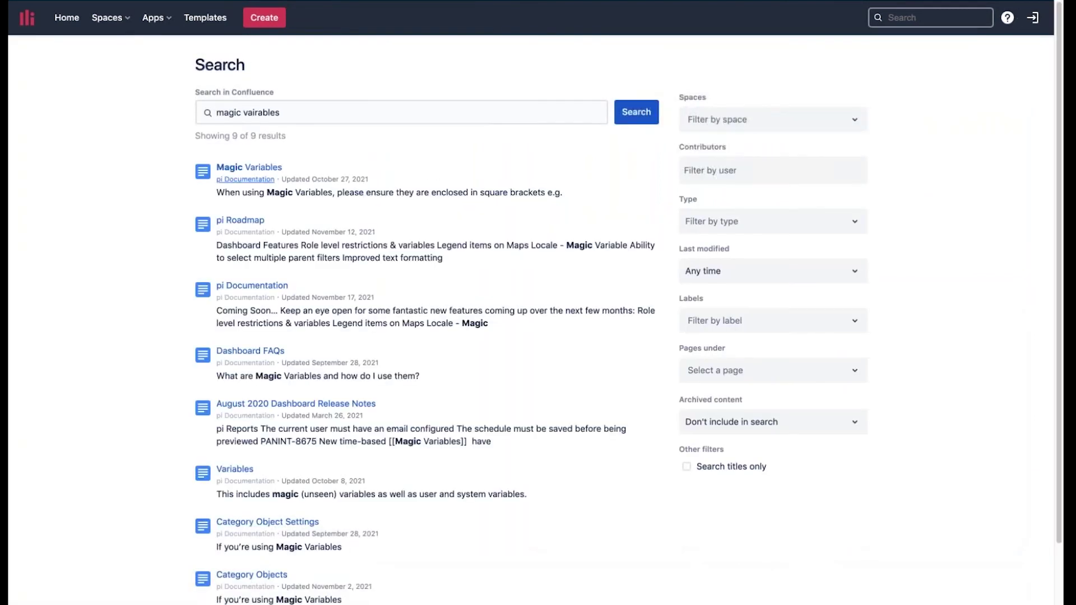
pyautogui.click(250, 168)
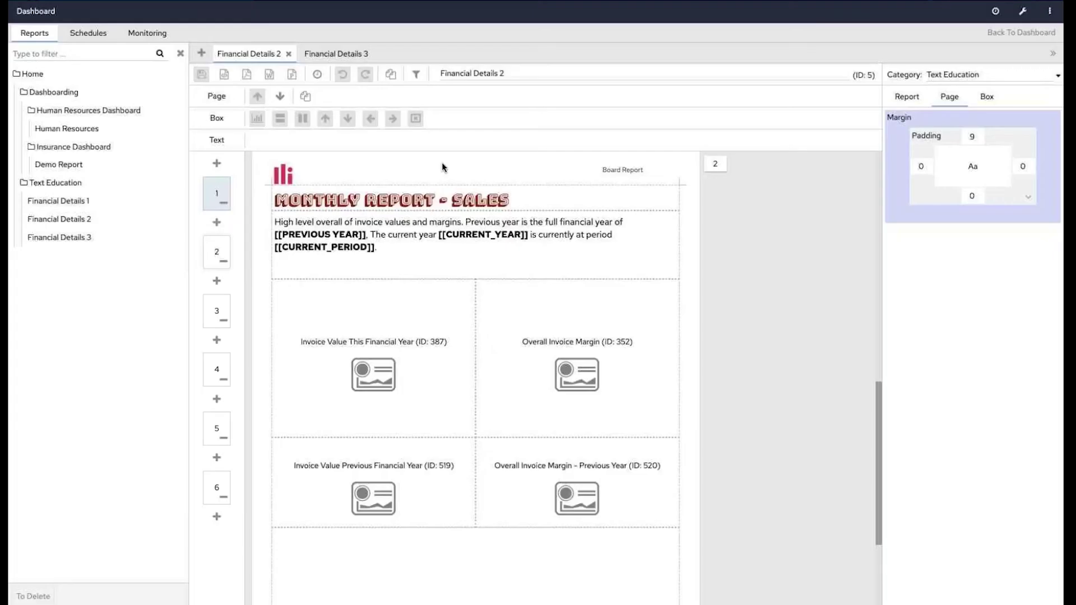
# Add "If you want to know more about magic variables then click here" below the numbered list on page 6 of Financial Details 3.
pyautogui.click(325, 52)
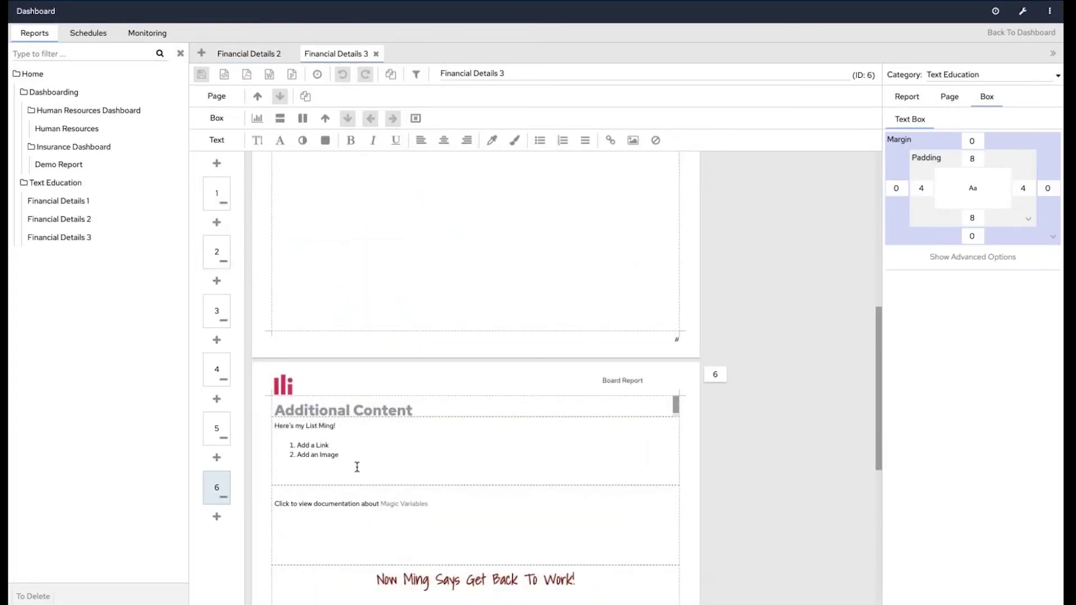
pyautogui.click(358, 461)
pyautogui.press('Return')
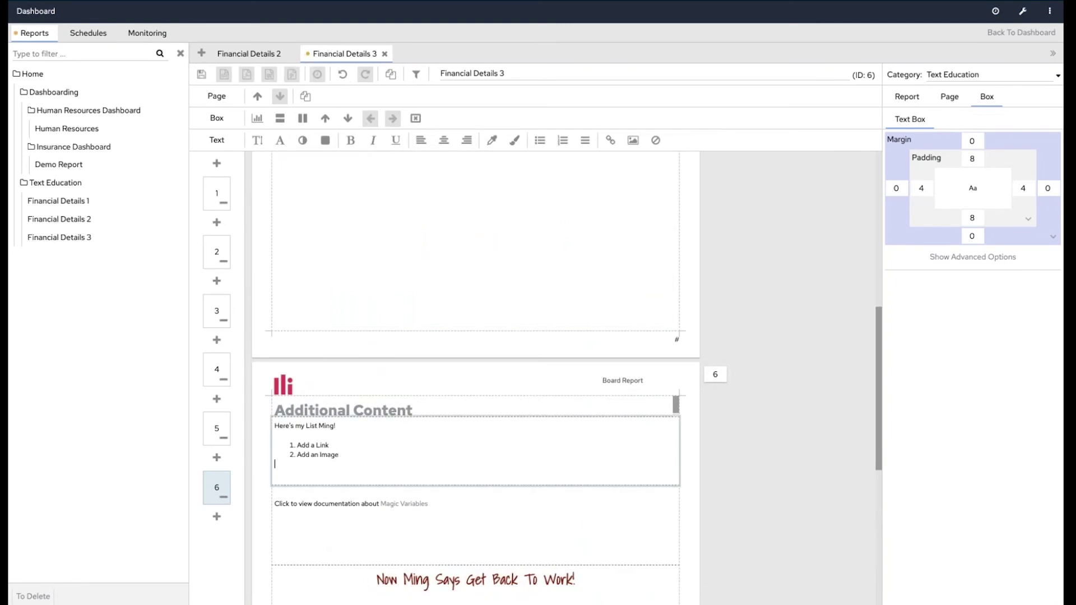
pyautogui.write('If you want to know more about magic vat')
pyautogui.write('iables')
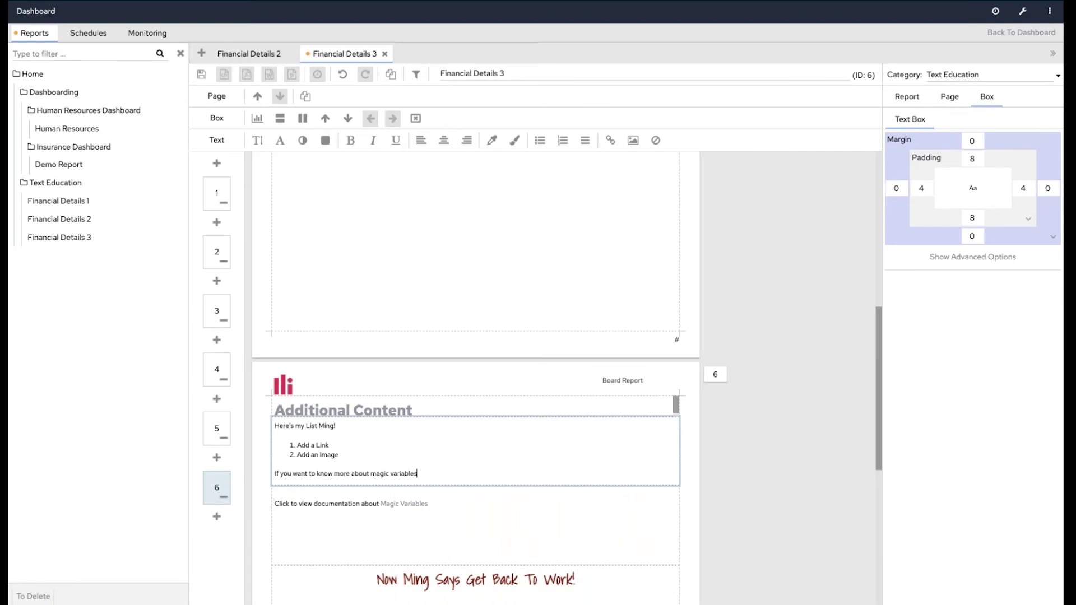
pyautogui.write(' then click here')
pyautogui.click(610, 140)
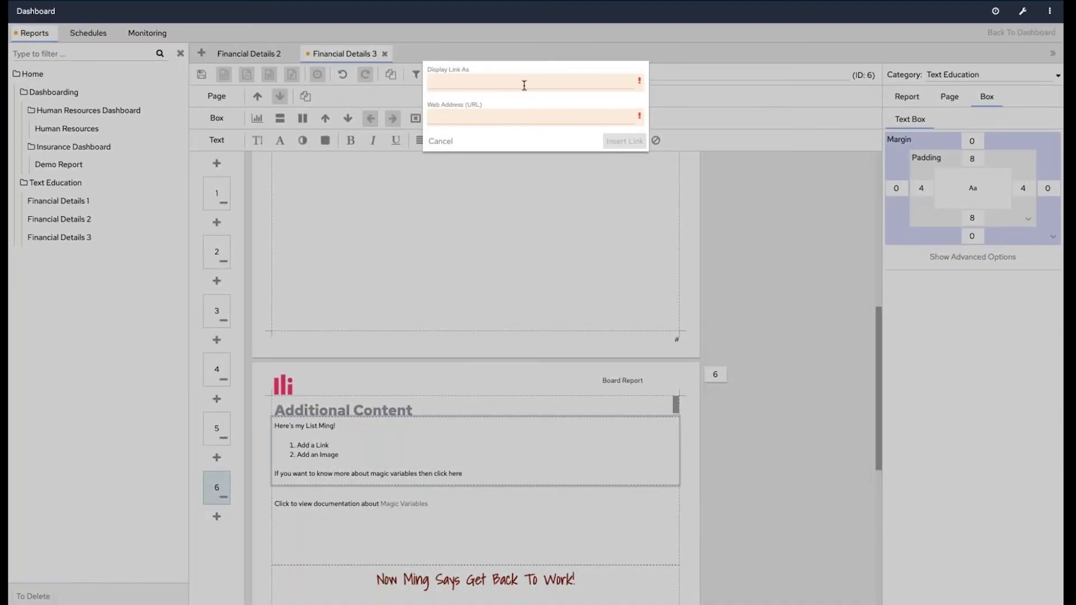
pyautogui.write('Mag')
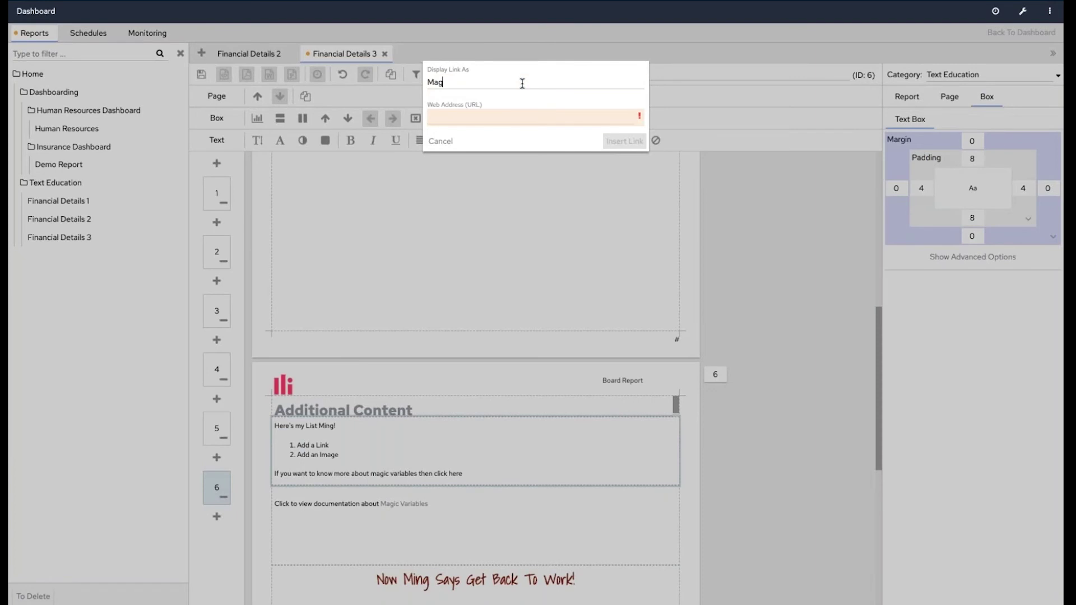
pyautogui.write('ic Variables')
pyautogui.click(515, 118)
pyautogui.hotkey('ctrl', 'v')
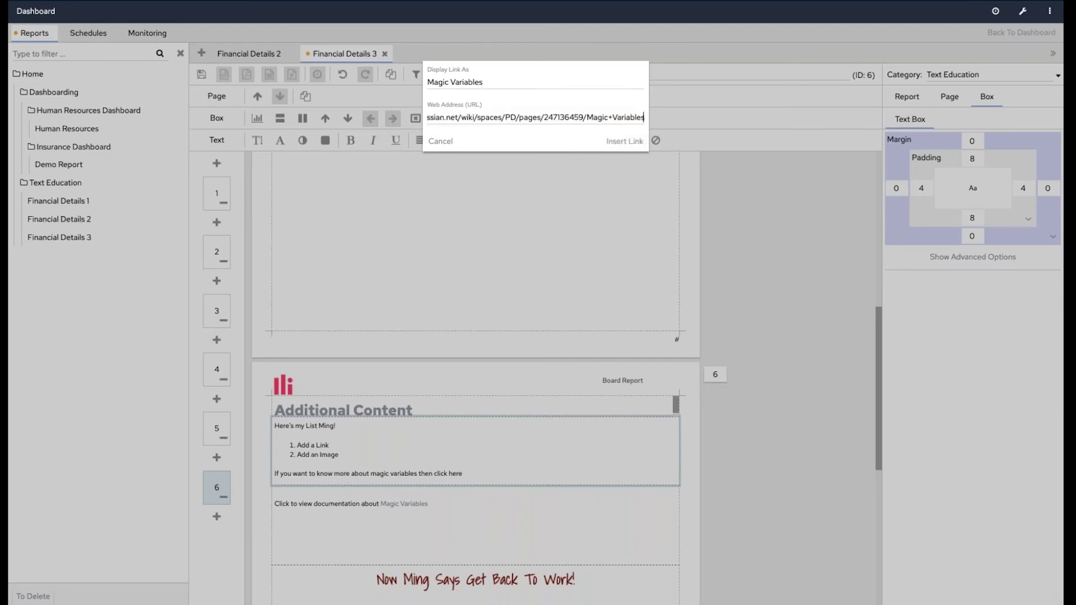
pyautogui.click(624, 141)
pyautogui.click(520, 505)
pyautogui.click(201, 74)
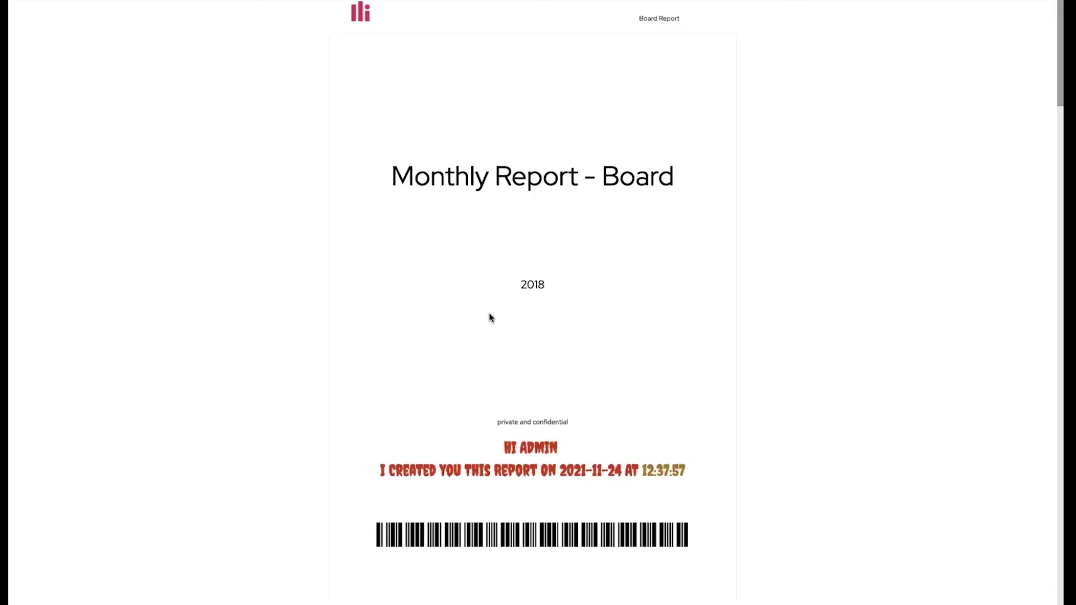
# Review the Additional Content section in the report preview and follow the documentation line's "Magic Variables" link to examine the page it opens.
pyautogui.scroll(-20, 490, 315)
pyautogui.scroll(-15, 473, 134)
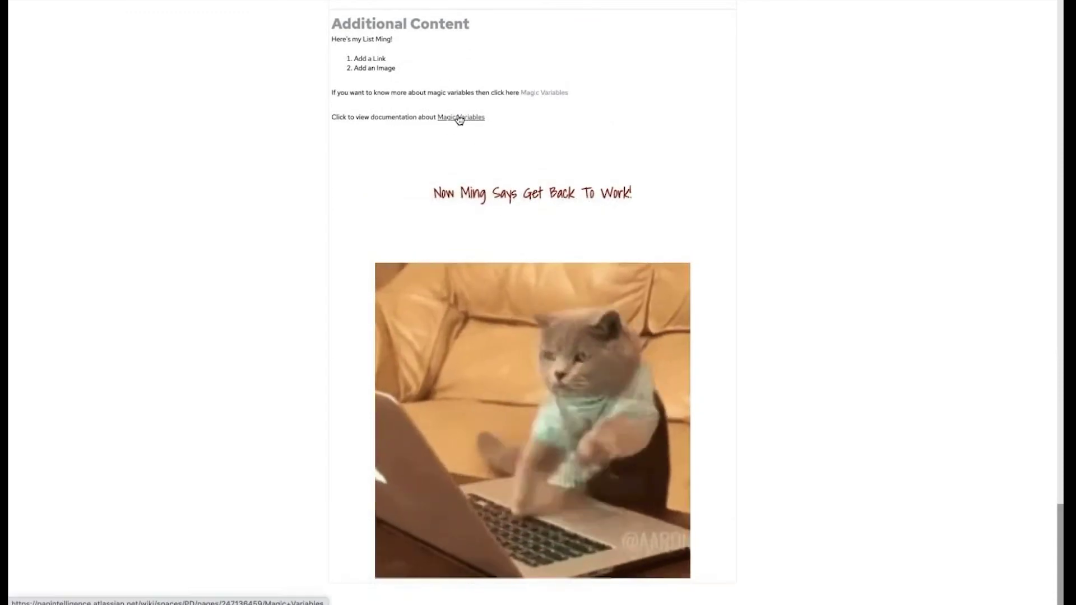
pyautogui.click(459, 117)
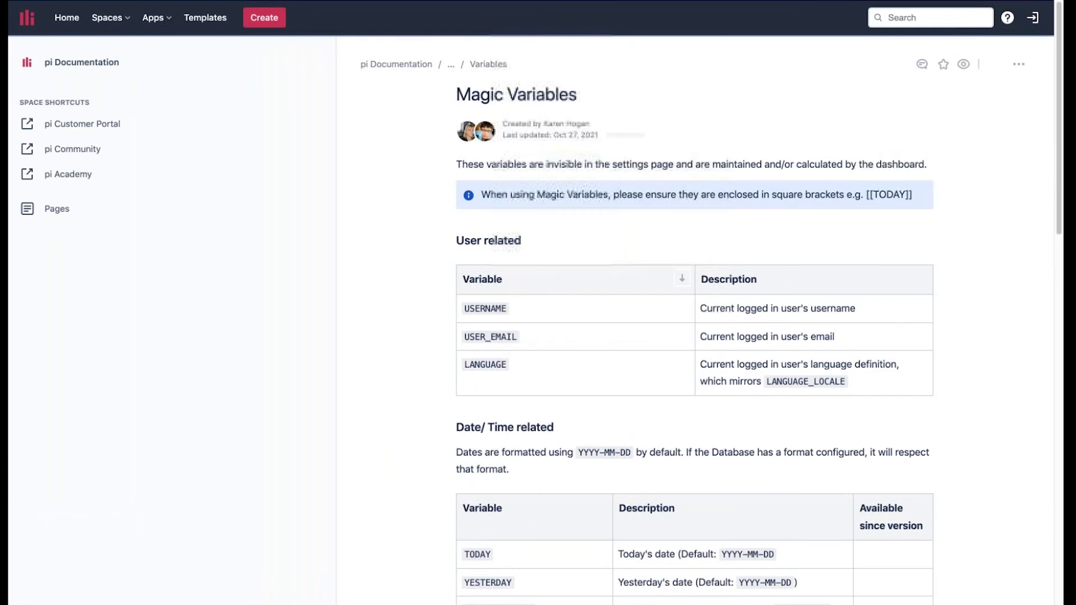
pyautogui.scroll(-12, 695, 320)
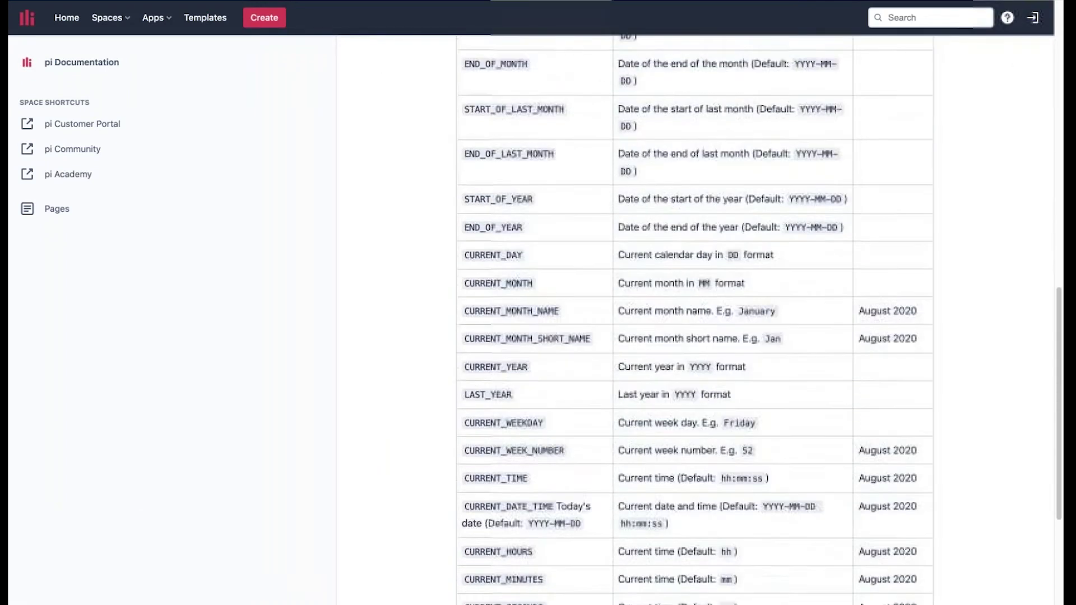
pyautogui.scroll(10, 695, 320)
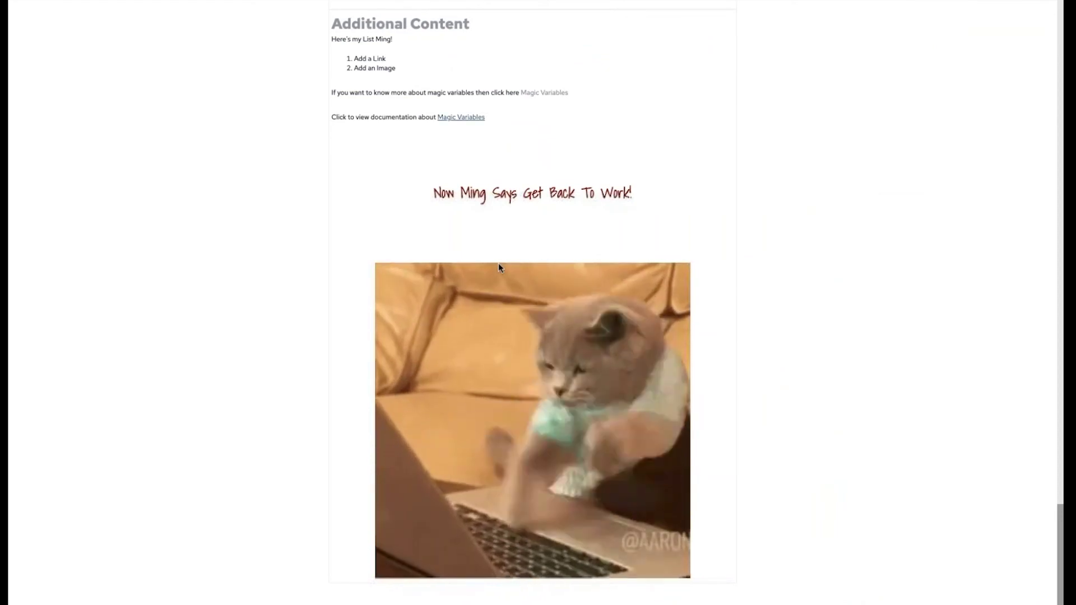
pyautogui.scroll(2, 499, 264)
pyautogui.scroll(8, 489, 250)
pyautogui.scroll(-5, 485, 336)
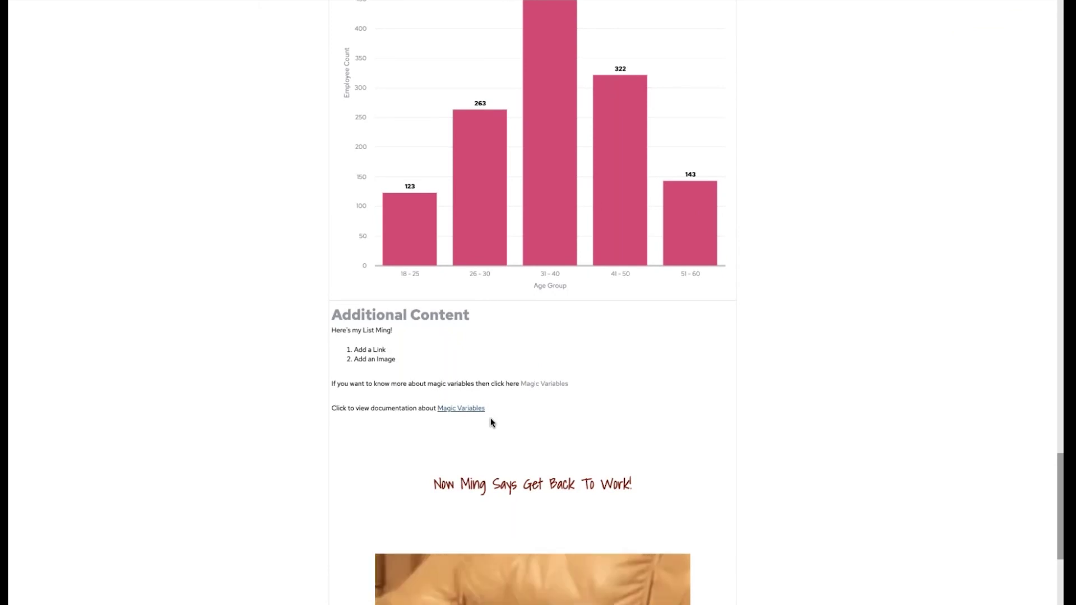
pyautogui.scroll(5, 522, 356)
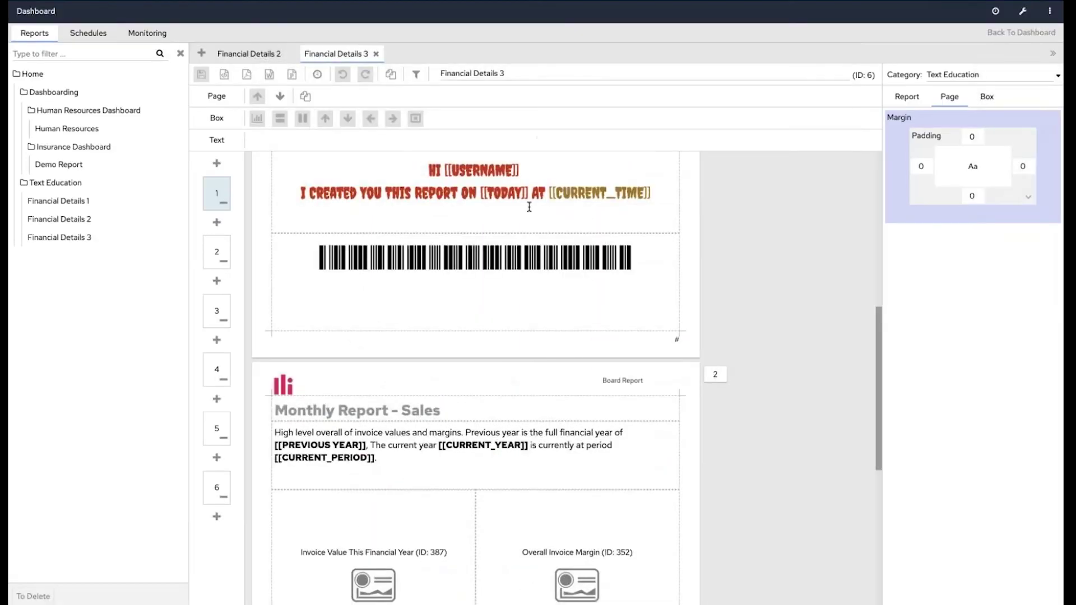
# Examine the report's general layout settings and its header and footer items, including the options of the header image.
pyautogui.scroll(8, 528, 207)
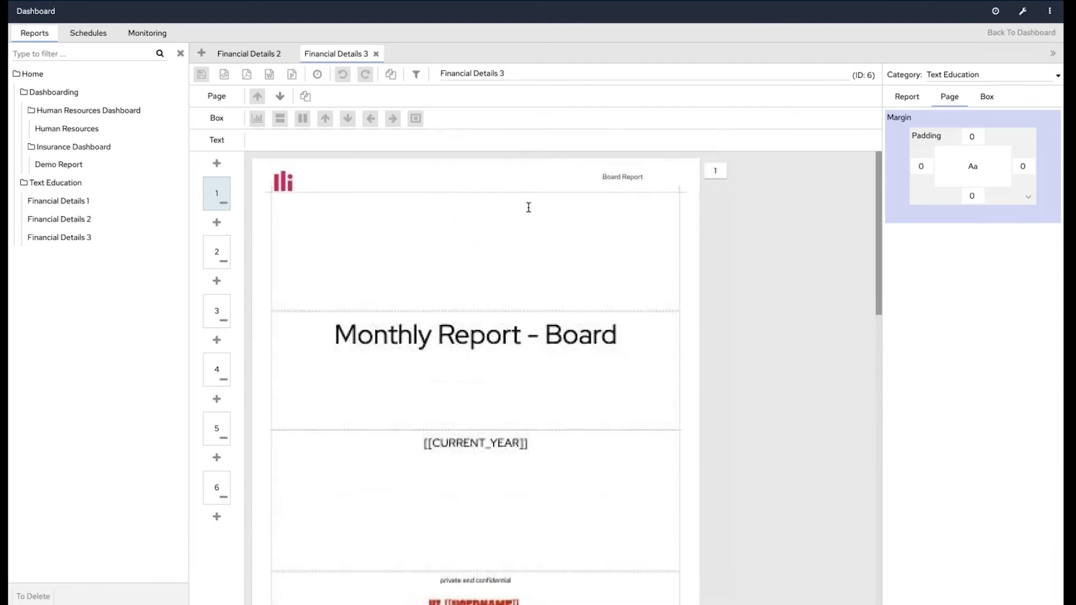
pyautogui.click(472, 339)
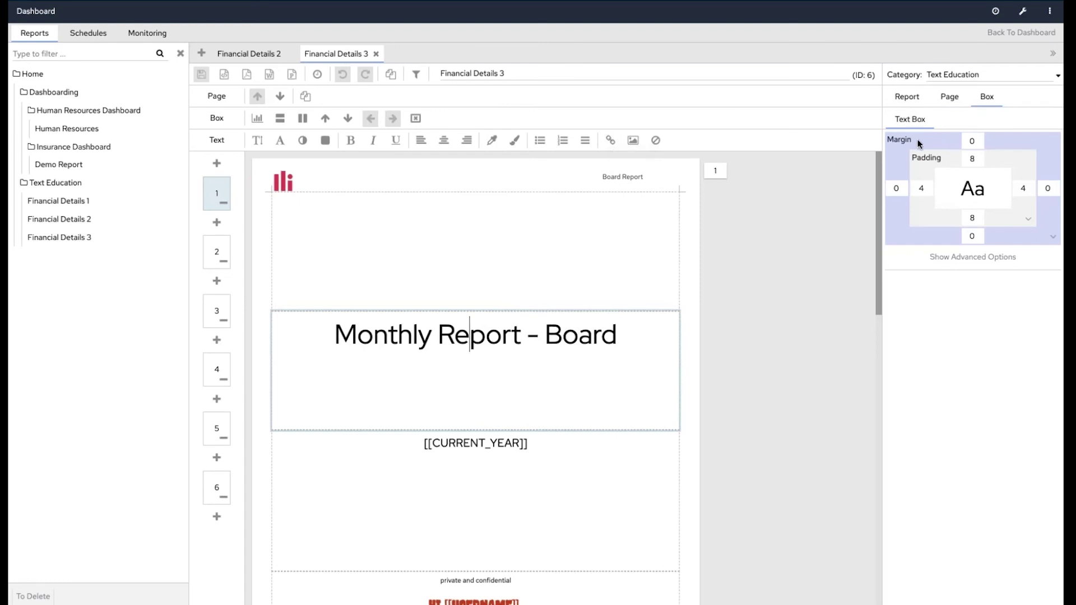
pyautogui.click(908, 97)
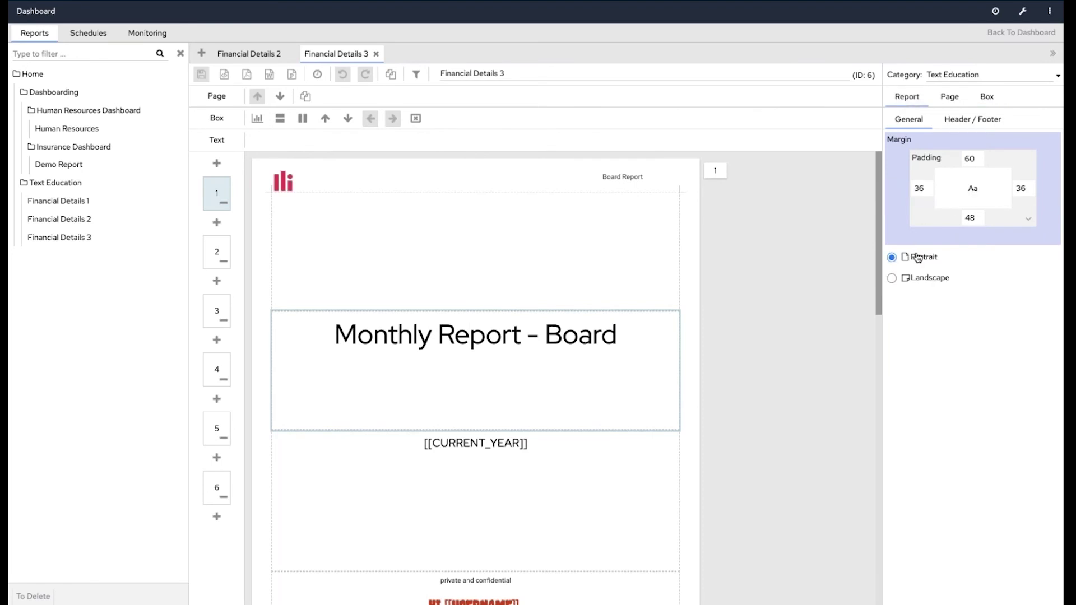
pyautogui.click(978, 127)
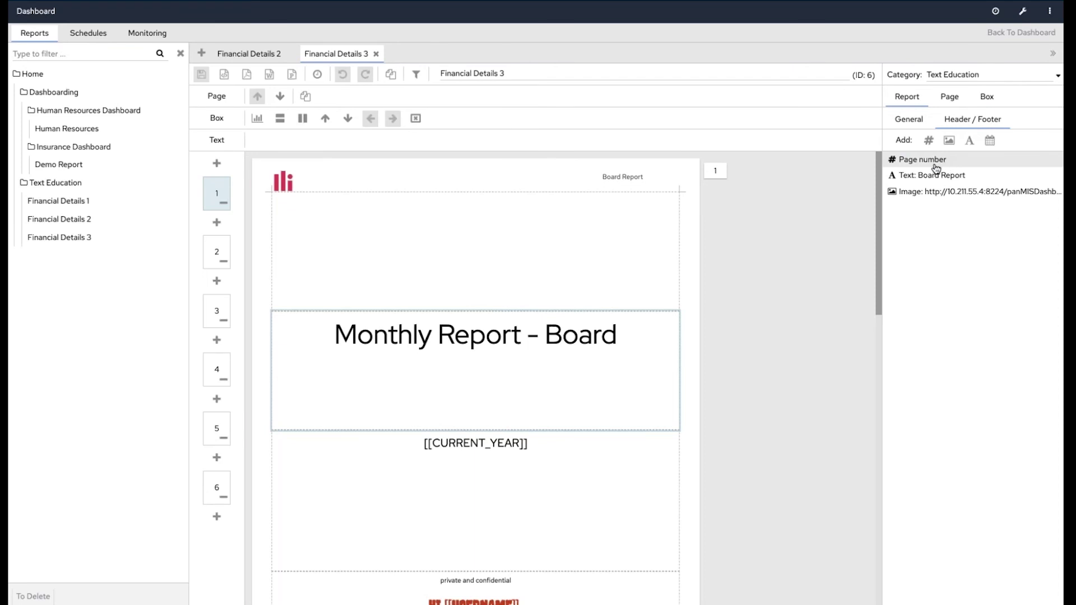
pyautogui.click(933, 196)
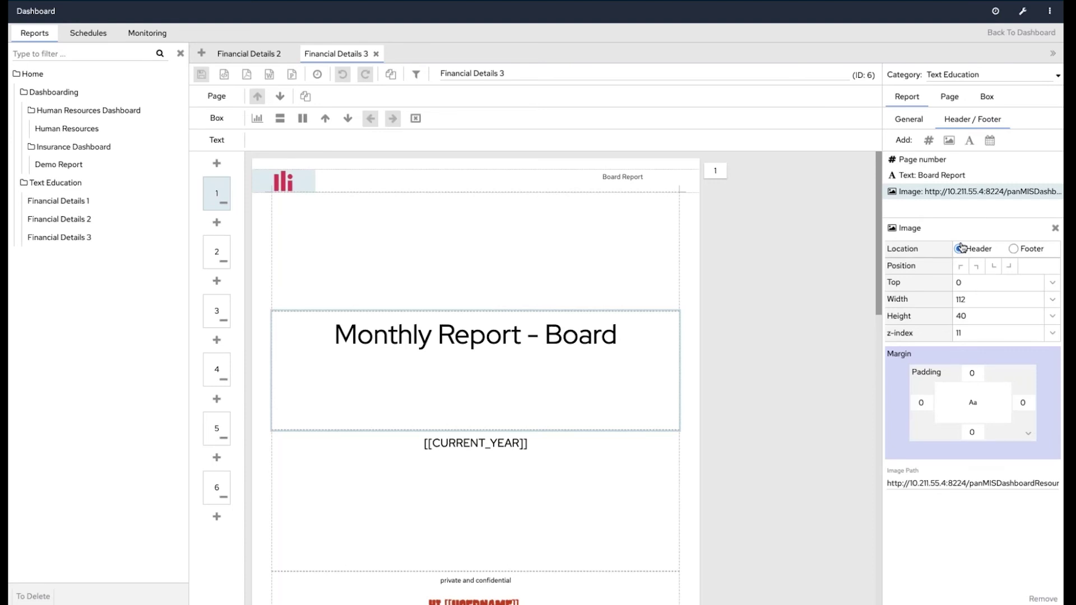
pyautogui.click(1055, 229)
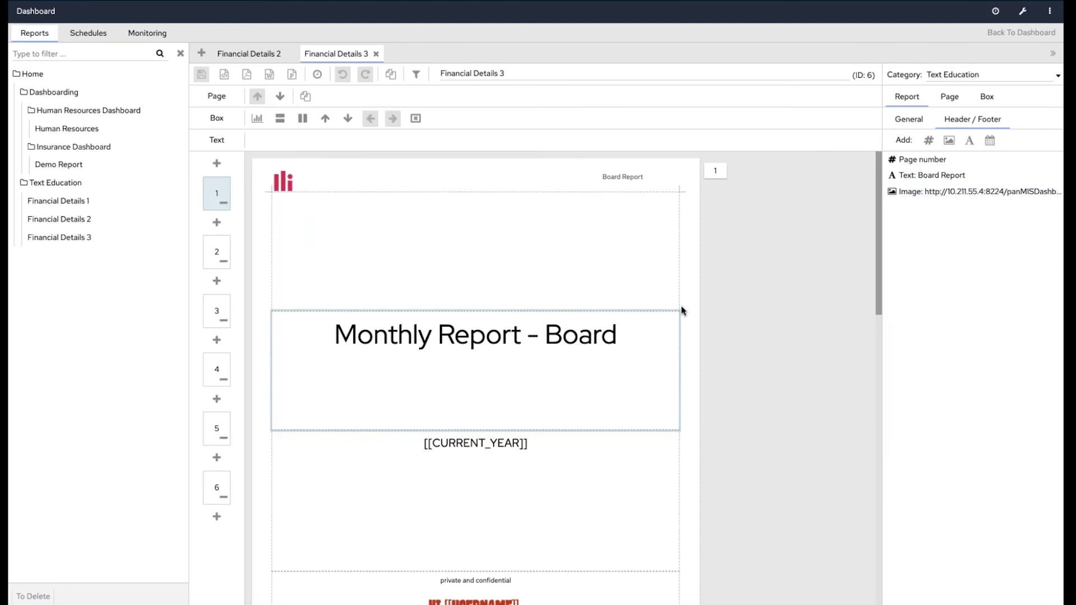
# Show the advanced options of the "Monthly Report - Board" box on page 1 and set its background colour to #da3619.
pyautogui.click(600, 335)
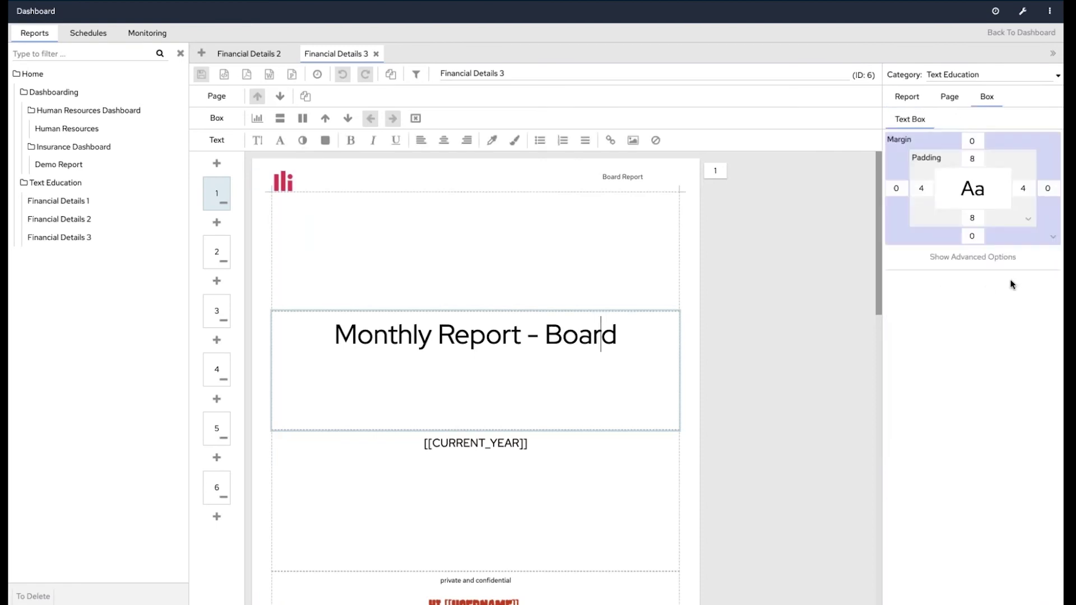
pyautogui.click(1011, 261)
pyautogui.click(1012, 260)
pyautogui.click(1012, 260)
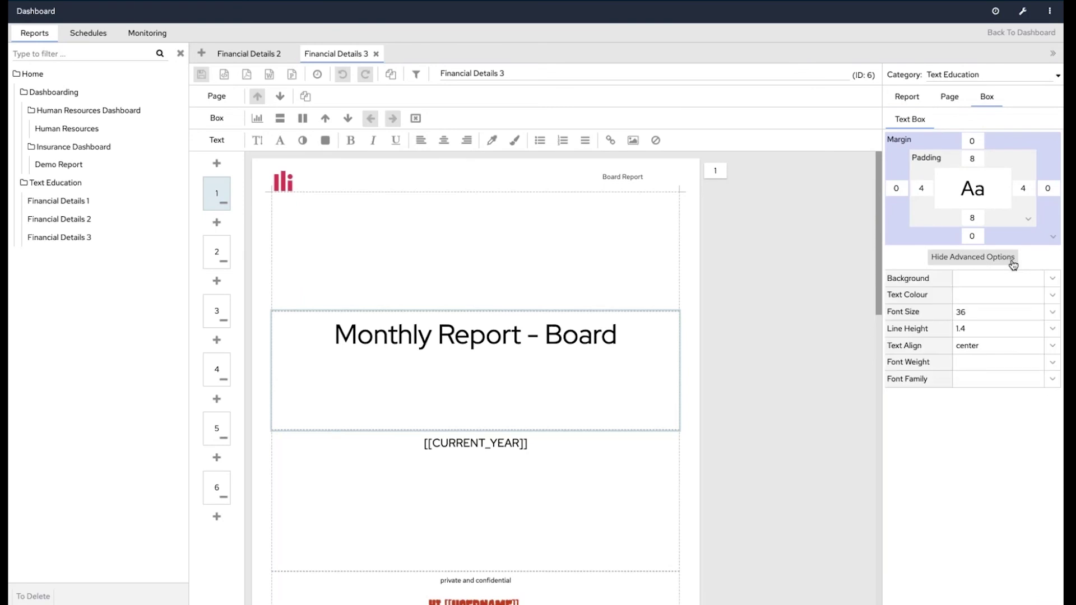
pyautogui.click(1055, 312)
pyautogui.click(1055, 313)
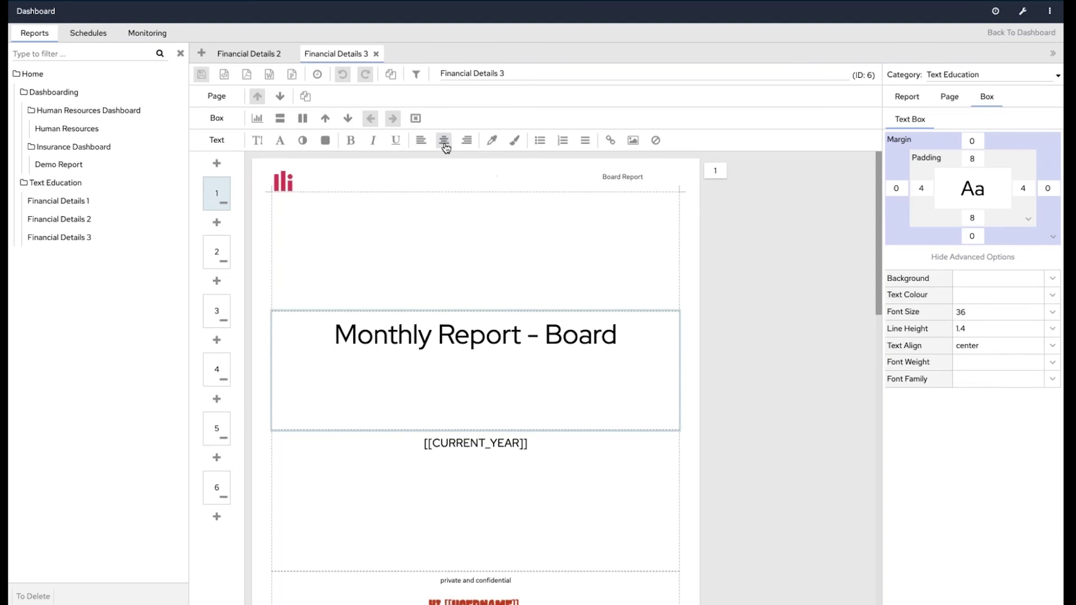
pyautogui.click(1052, 280)
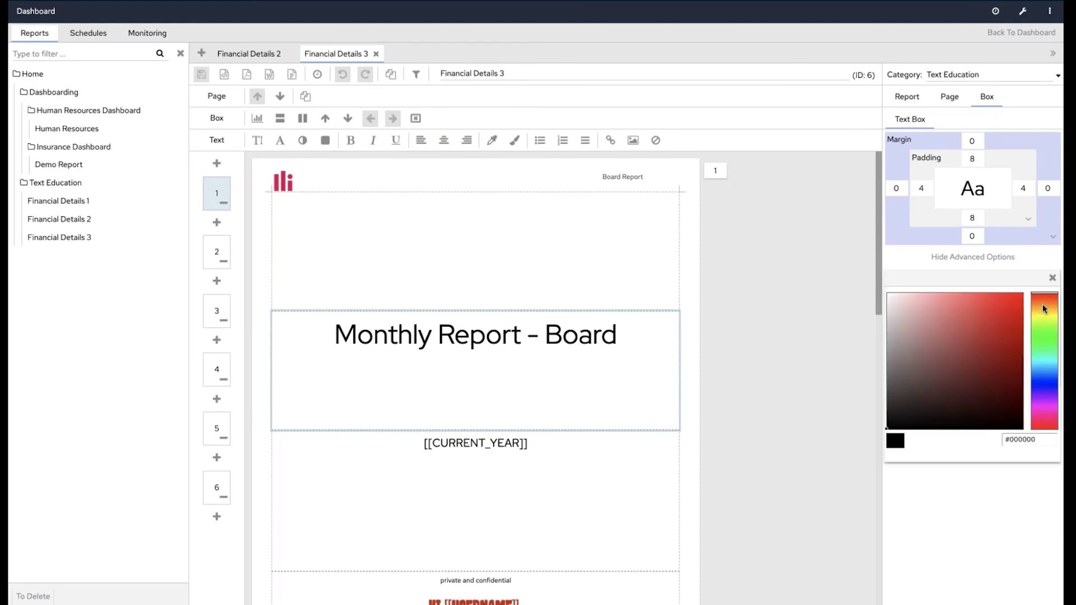
pyautogui.click(1045, 302)
pyautogui.click(1046, 296)
pyautogui.click(1007, 312)
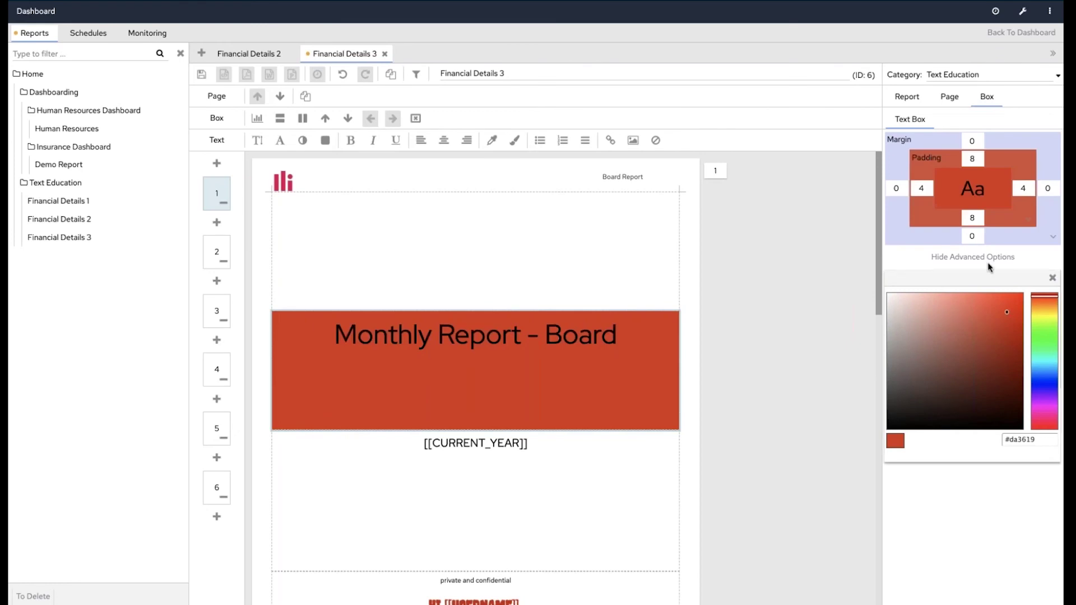
pyautogui.click(1053, 277)
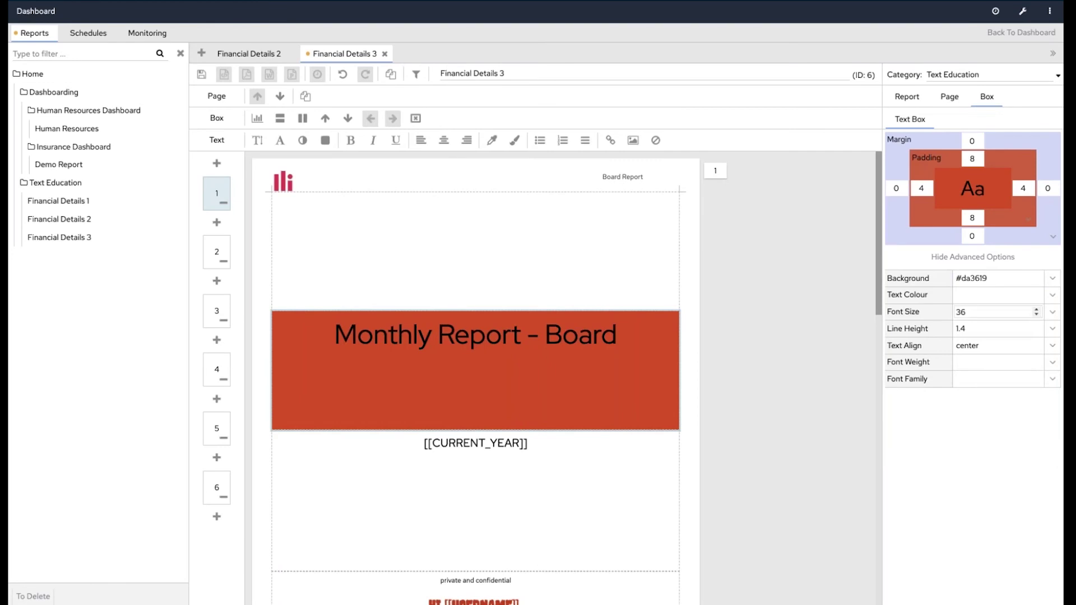
# Hide the advanced options and set the top margin of the empty box above the "Monthly Report - Board" title to 10.
pyautogui.click(974, 259)
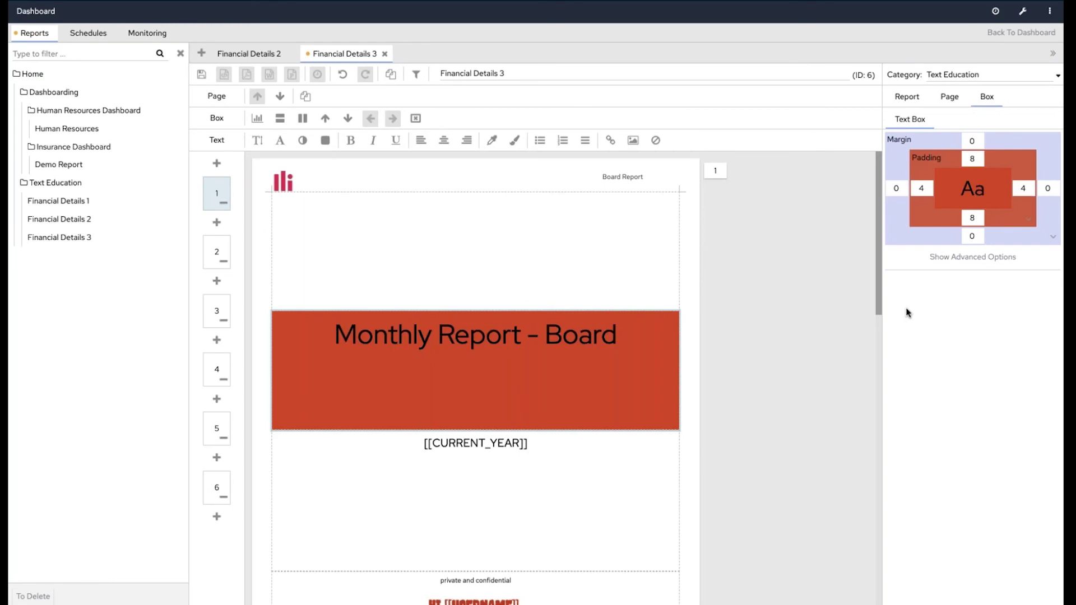
pyautogui.click(596, 224)
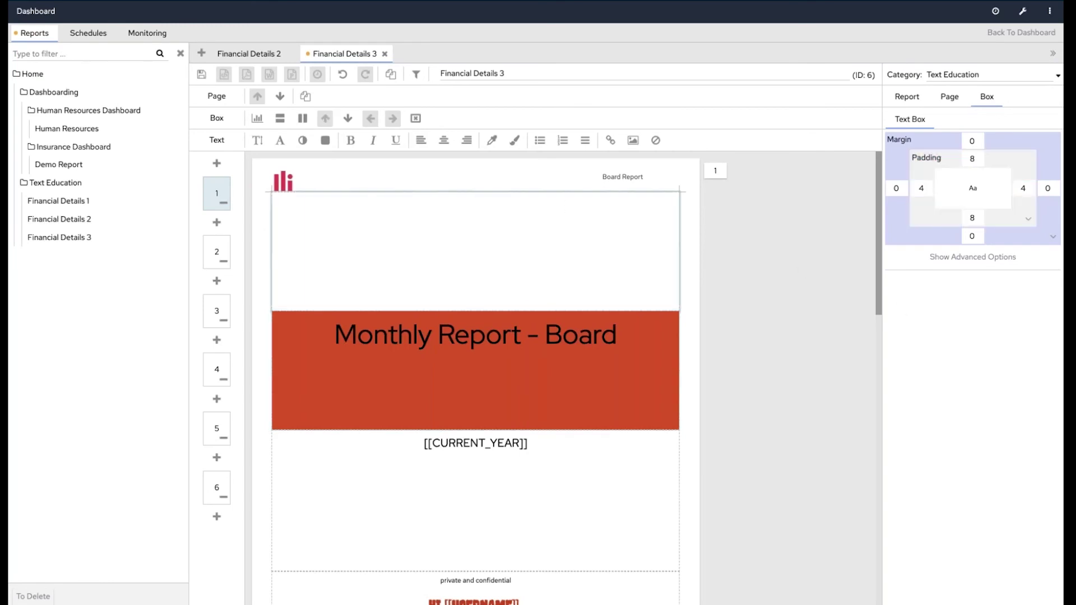
pyautogui.click(979, 139)
pyautogui.click(979, 139)
pyautogui.click(979, 139)
pyautogui.click(979, 139)
pyautogui.click(979, 139)
pyautogui.click(979, 139)
pyautogui.click(979, 139)
pyautogui.click(979, 139)
pyautogui.click(979, 139)
pyautogui.click(979, 139)
# Set the top padding of page 1 to 6, and select the "Monthly Report - Board" box.
pyautogui.click(947, 101)
pyautogui.click(978, 134)
pyautogui.click(979, 135)
pyautogui.click(979, 135)
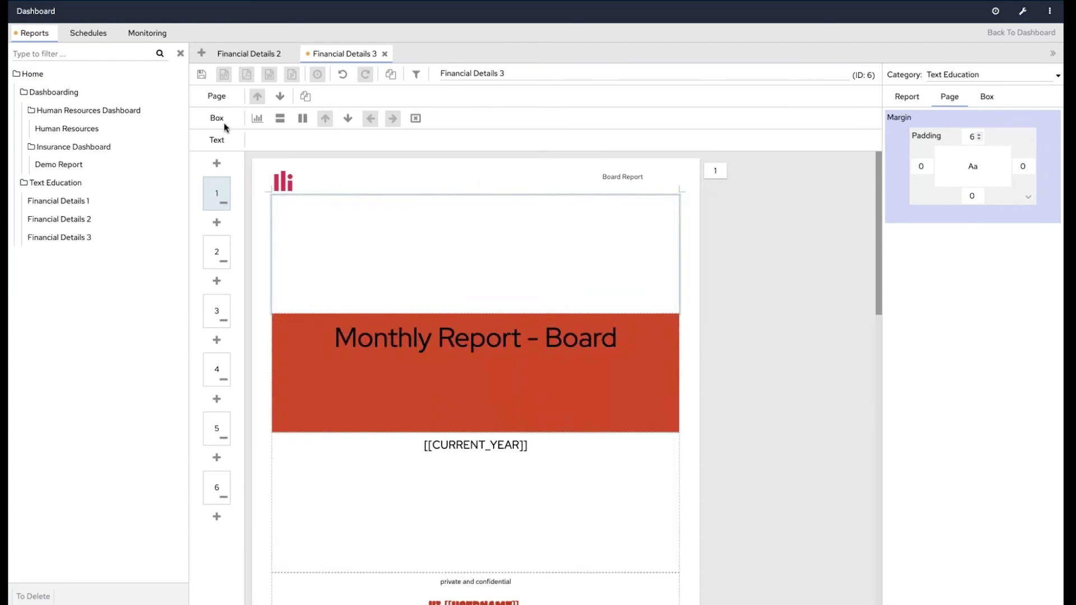
pyautogui.click(475, 343)
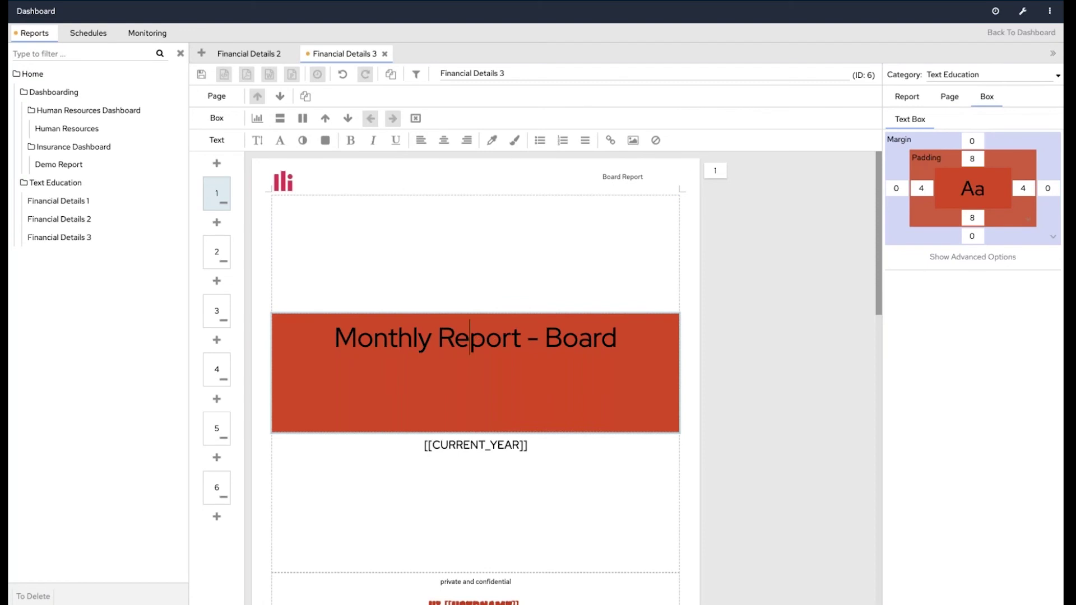
# In the Webinar schedule's email content, add the lines "dhhdsa" and "dhsjhdas" below the name, separated from it by a blank line.
pyautogui.click(95, 33)
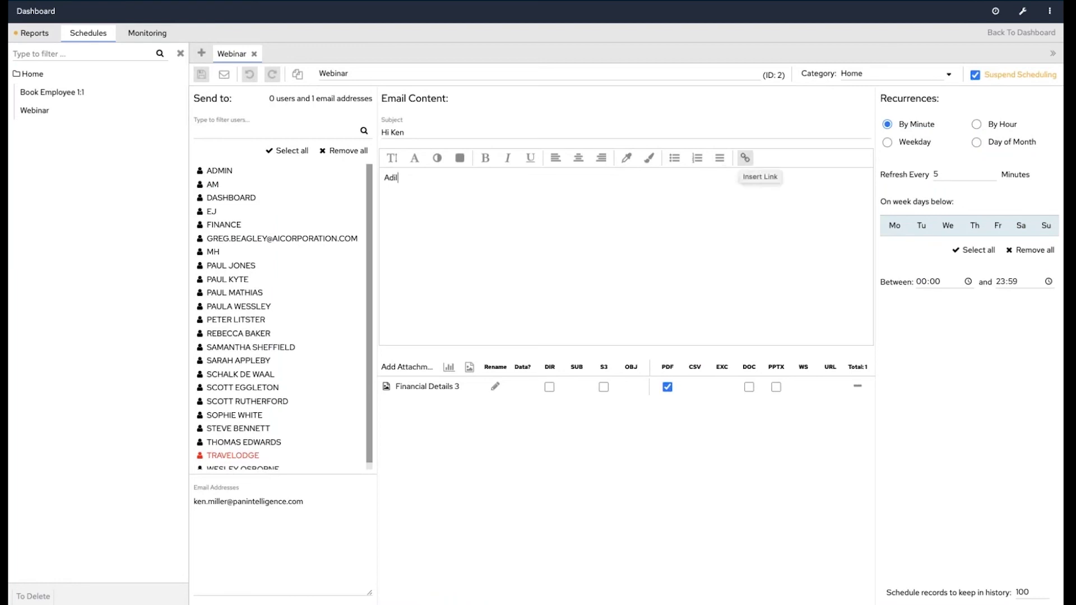
pyautogui.press('Return')
pyautogui.press('Return')
pyautogui.write('dhhdsa')
pyautogui.press('Return')
pyautogui.write('dhsjhdas')
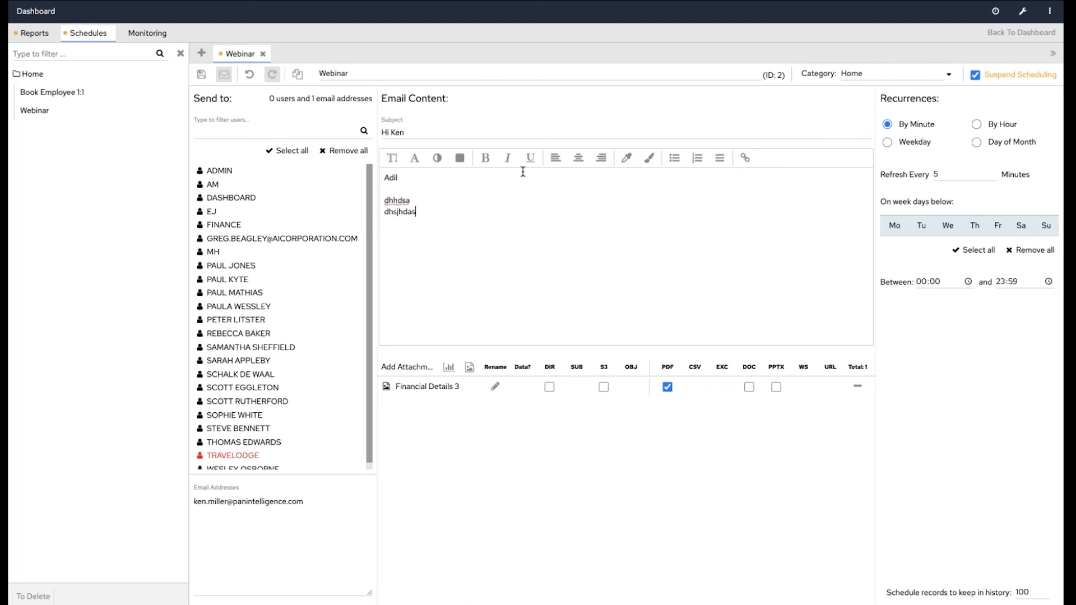
# Format the two lines "dhhdsa" and "dhsjhdas" in the email content as a bulleted list.
pyautogui.moveTo(437, 217); pyautogui.dragTo(382, 197)
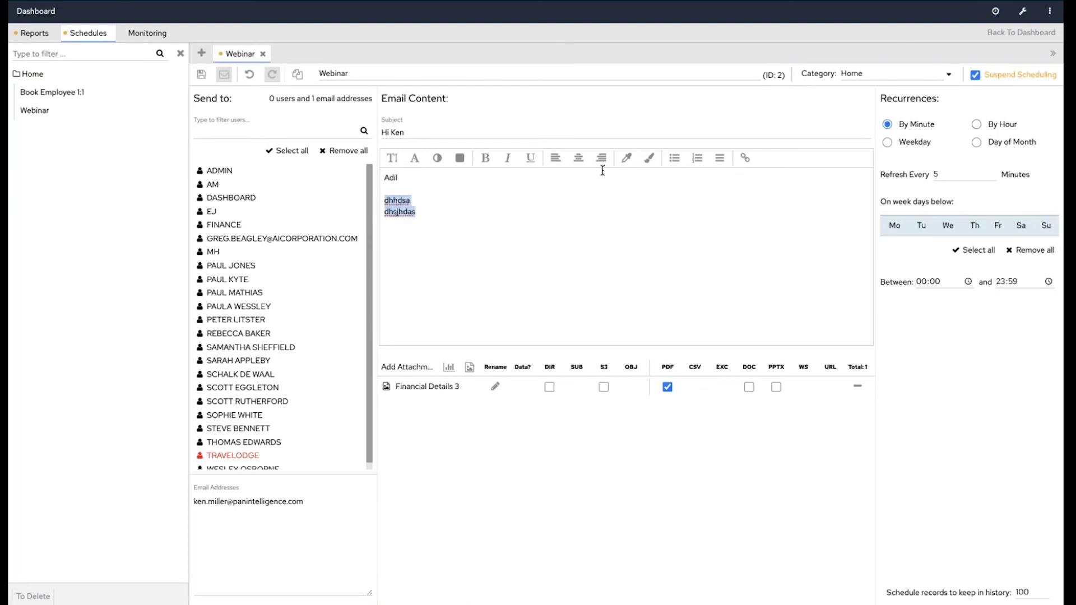
pyautogui.click(674, 157)
pyautogui.click(535, 219)
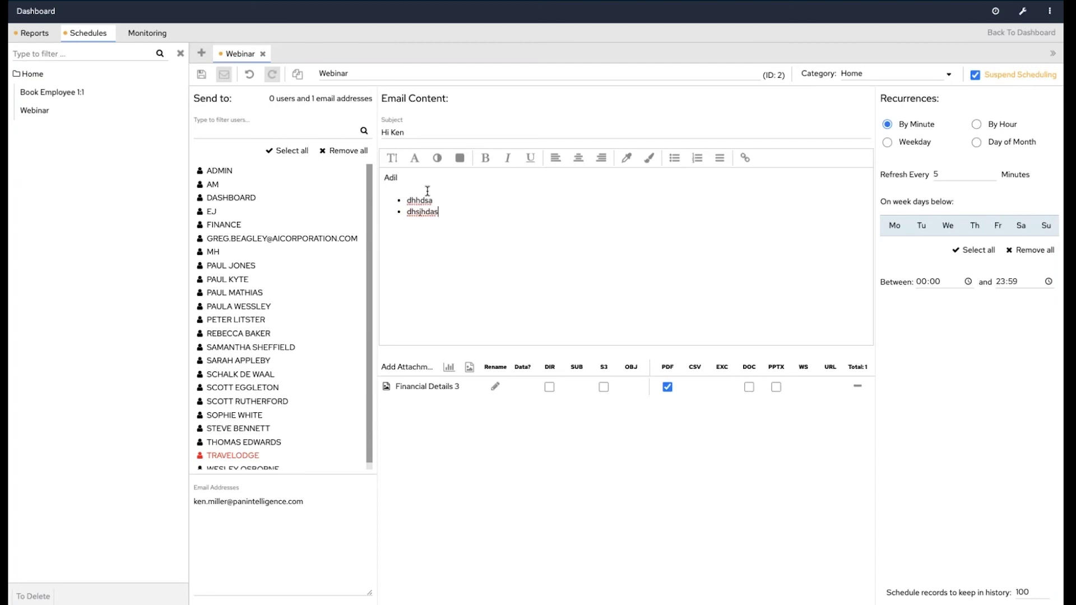
# Apply the saved decorative red text style to the name at the start of the email content.
pyautogui.moveTo(401, 178); pyautogui.dragTo(364, 186)
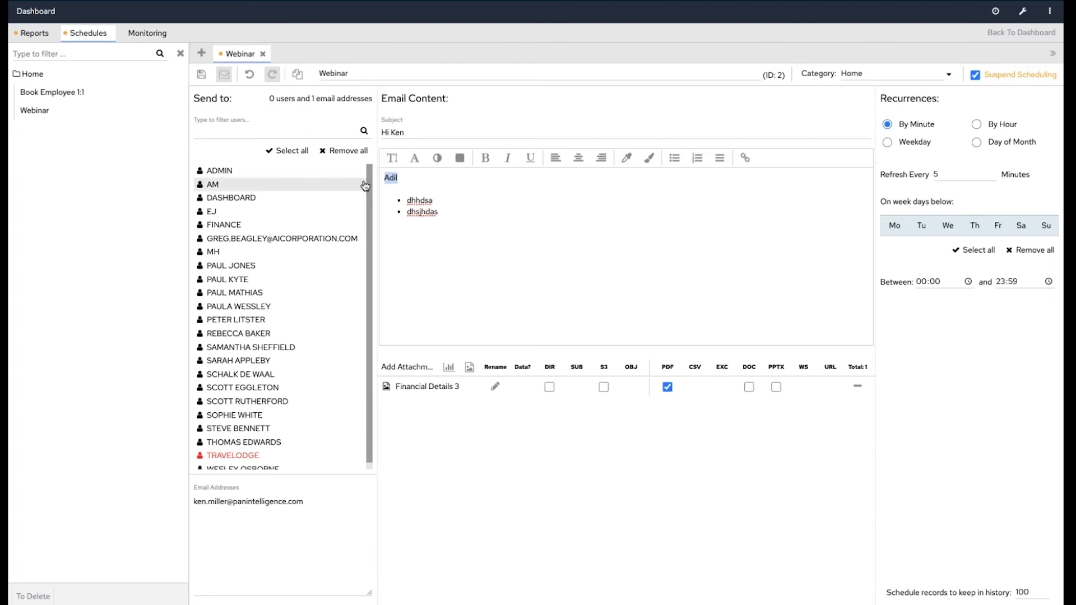
pyautogui.click(649, 157)
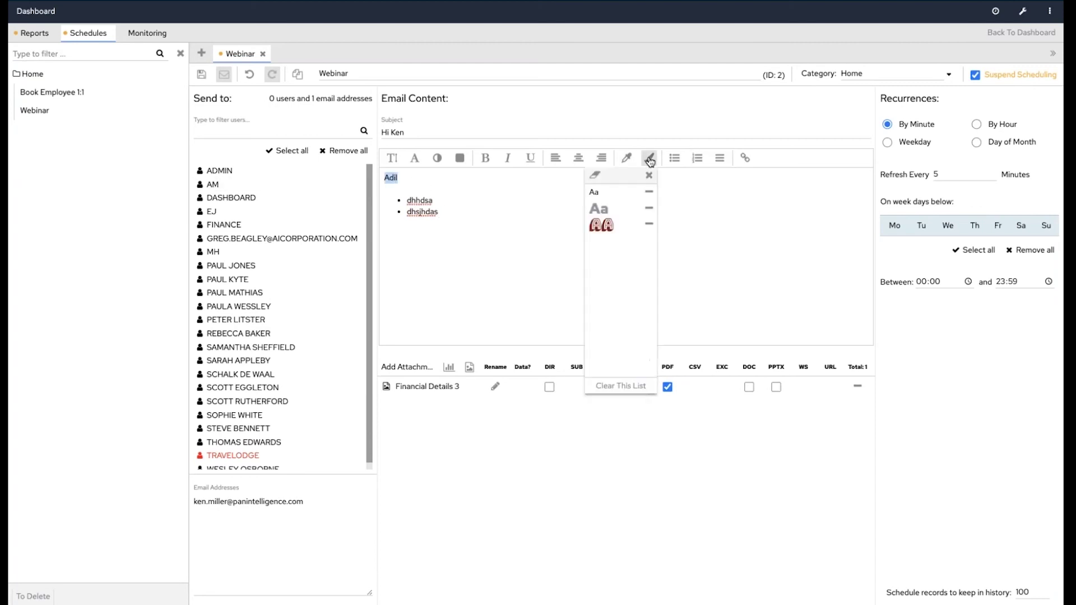
pyautogui.click(606, 227)
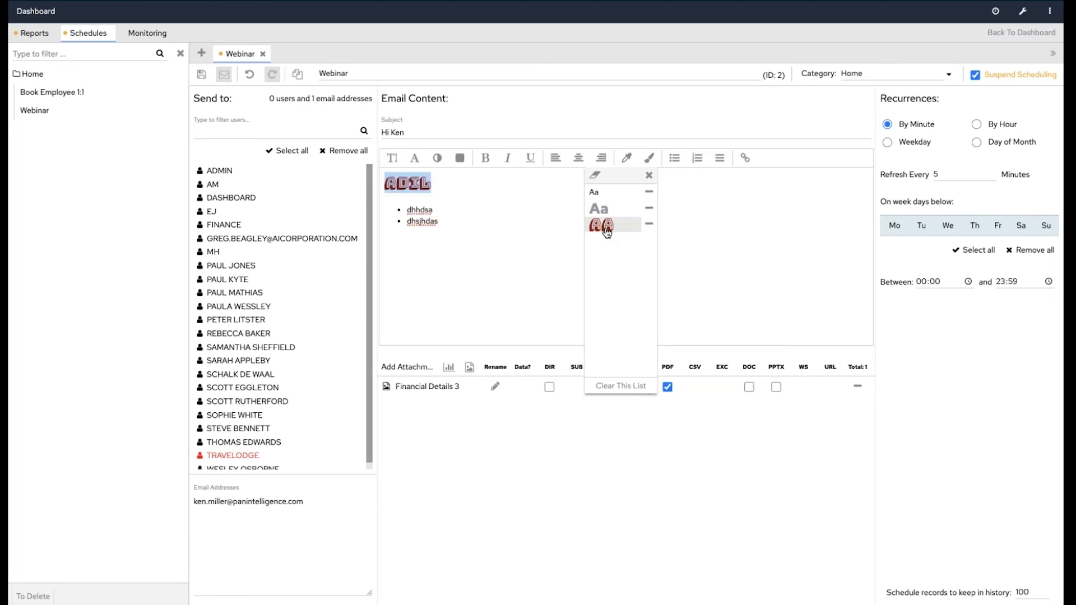
pyautogui.click(649, 175)
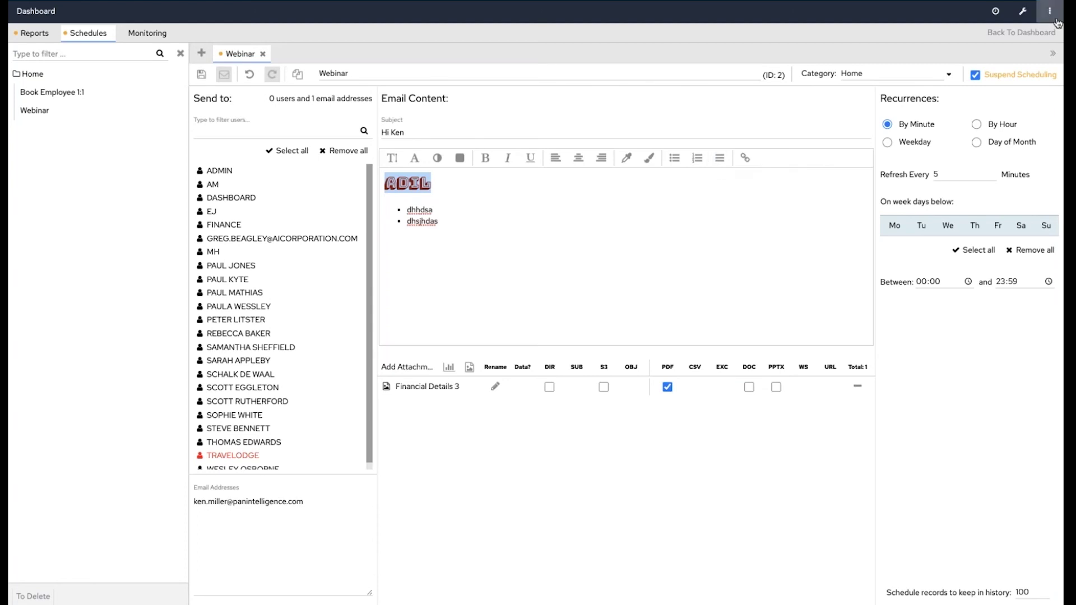
# Return to the Financial Details 3 report and split the Order Value By Month chart box on page 2 to add an empty box below it.
pyautogui.click(34, 33)
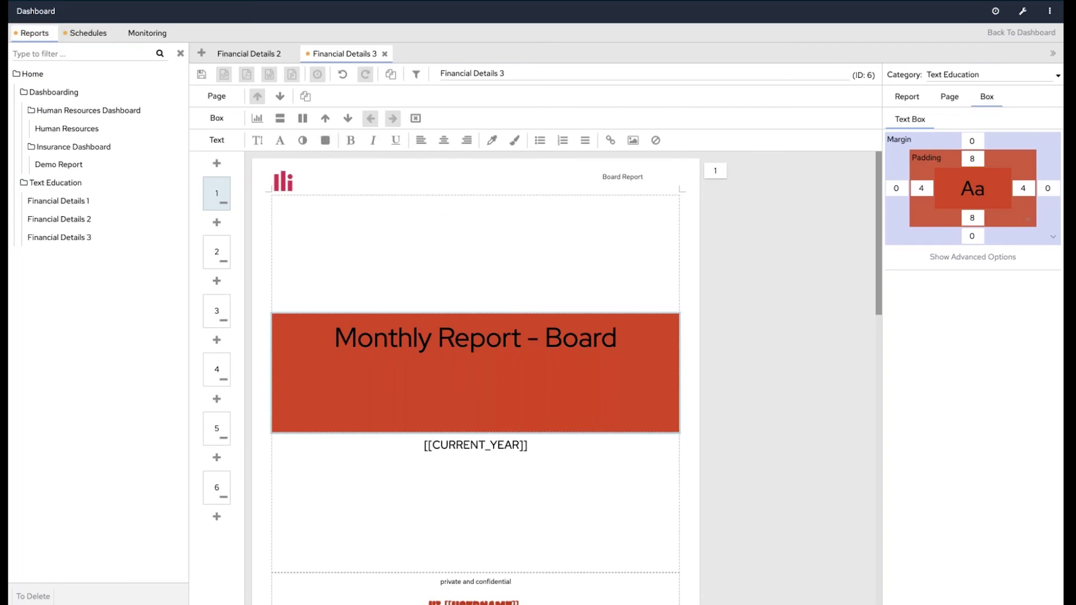
pyautogui.scroll(-15, 476, 376)
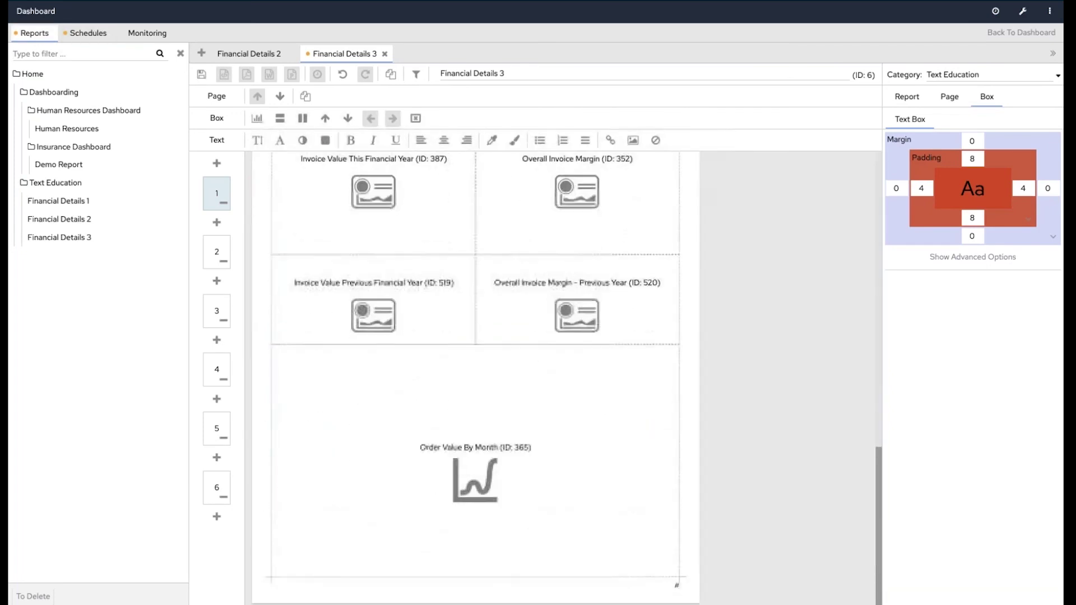
pyautogui.click(610, 196)
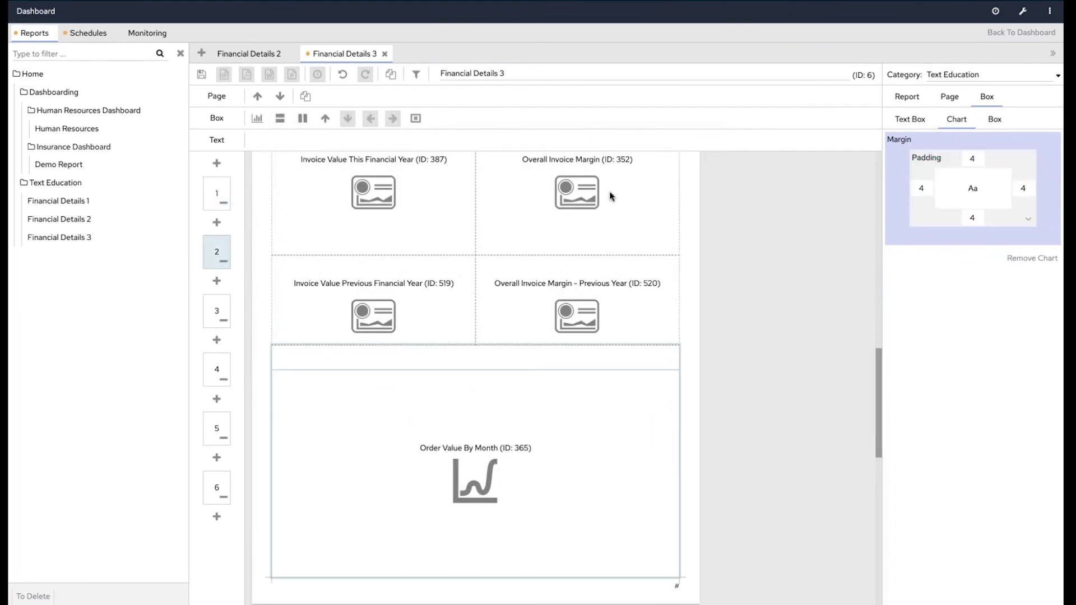
pyautogui.click(279, 118)
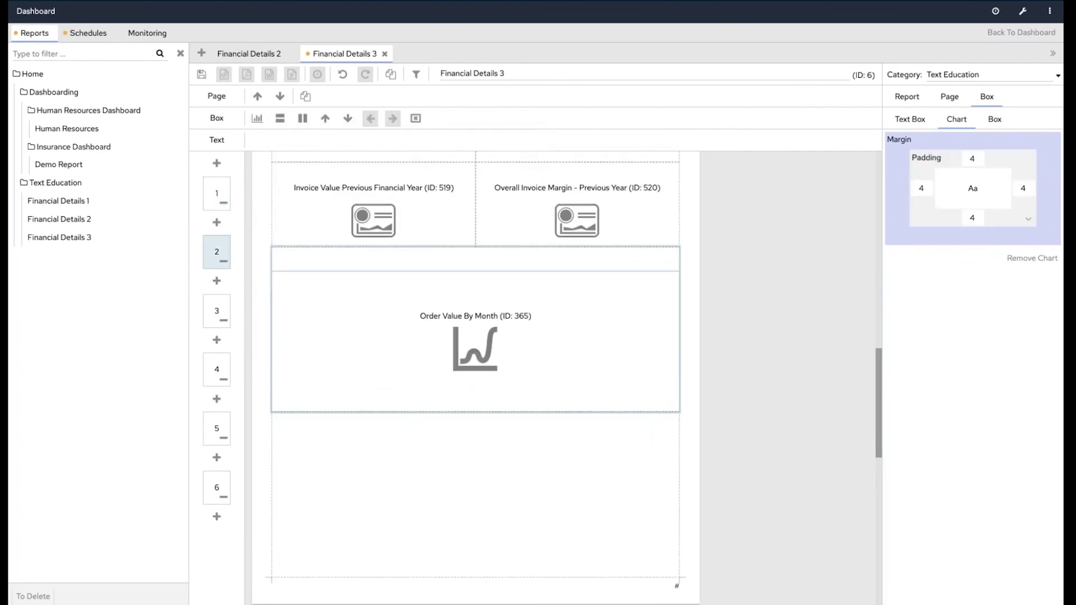
# Show the image web address prompt for the empty box below the Order Value By Month chart, and dismiss it without inserting an image.
pyautogui.click(554, 485)
pyautogui.click(633, 140)
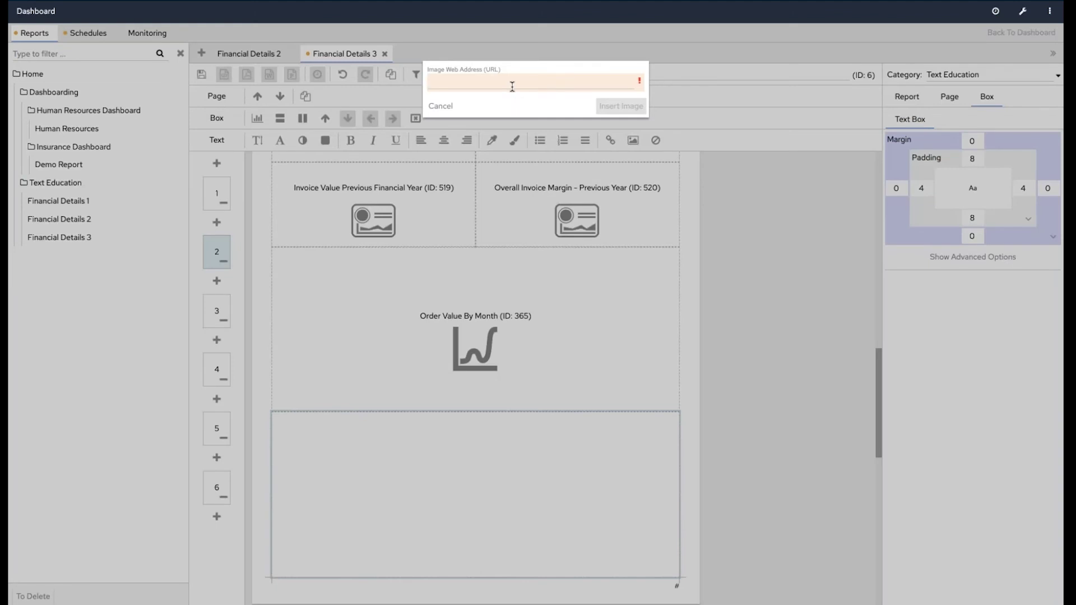
pyautogui.click(440, 106)
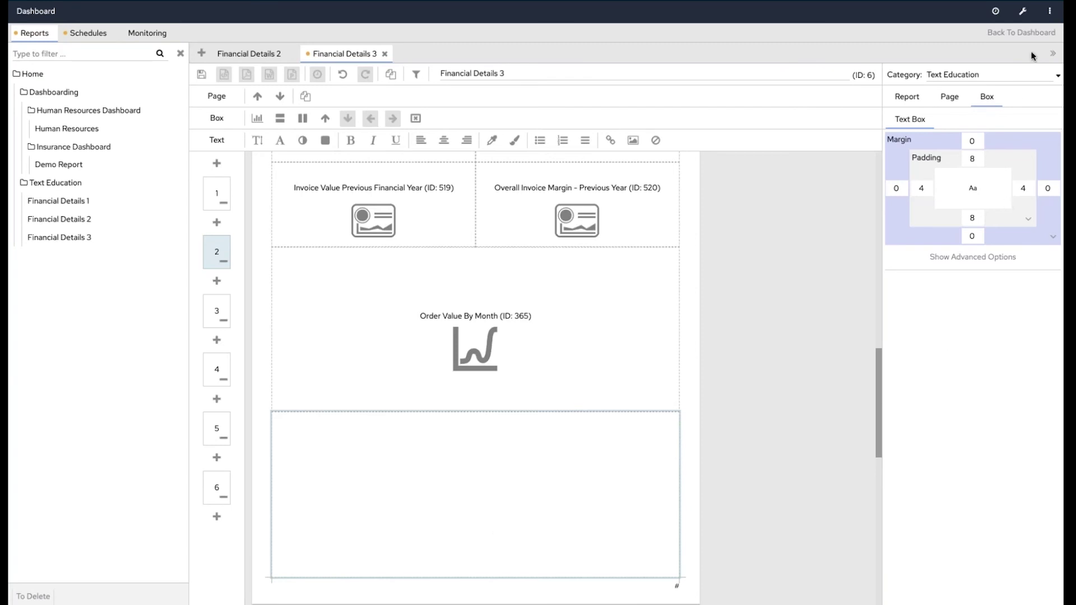
# Open the Invoice Value card from the Human Resources dashboard in the chart editor, examine the text formatting options for its value, and close it.
pyautogui.click(1035, 32)
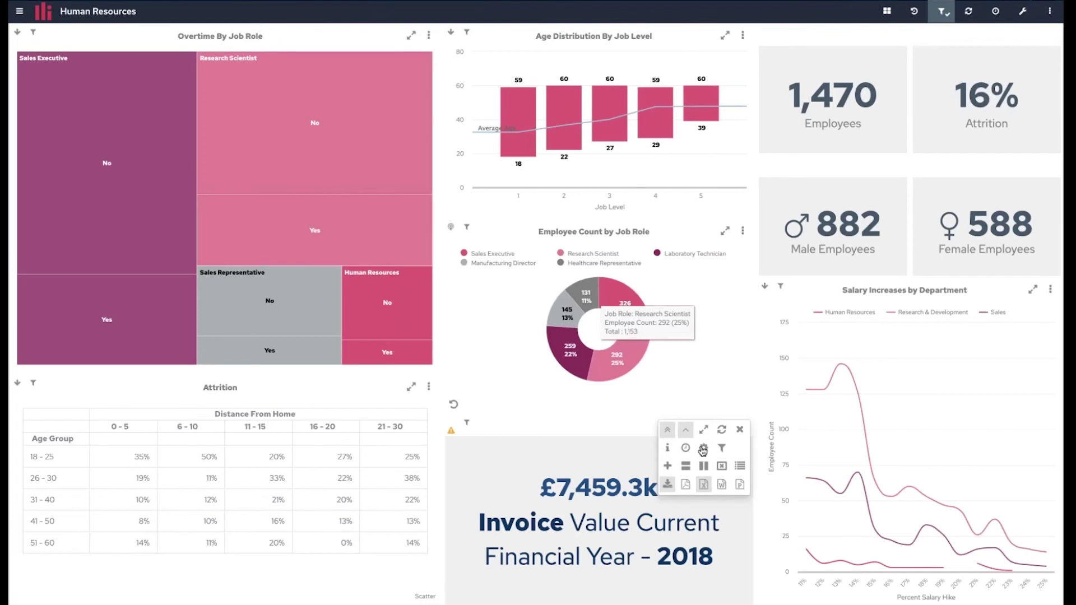
pyautogui.click(743, 426)
pyautogui.click(704, 449)
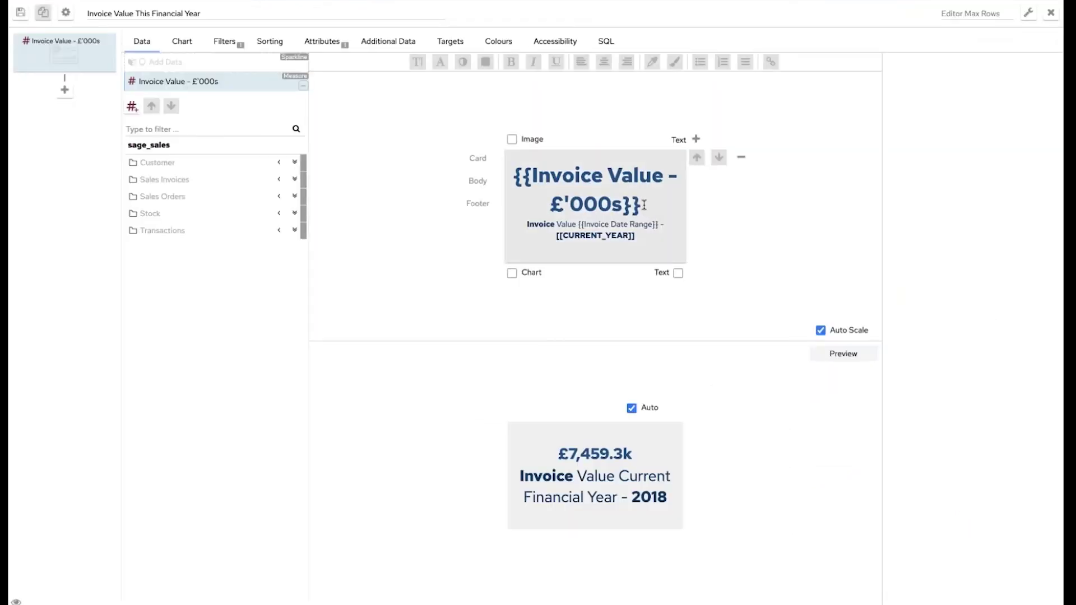
pyautogui.moveTo(643, 209); pyautogui.dragTo(515, 175)
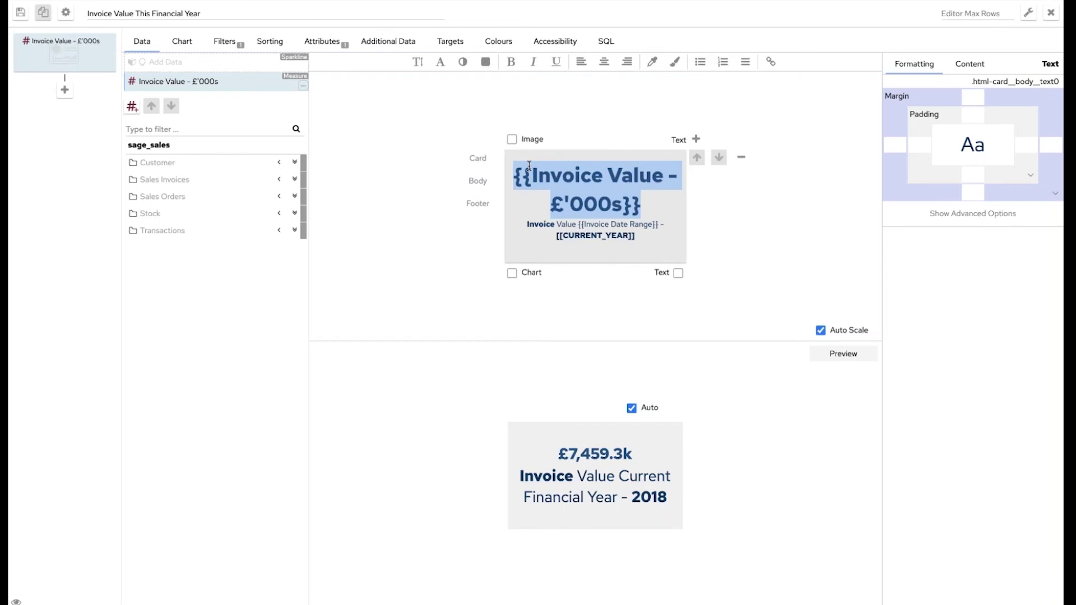
pyautogui.click(658, 203)
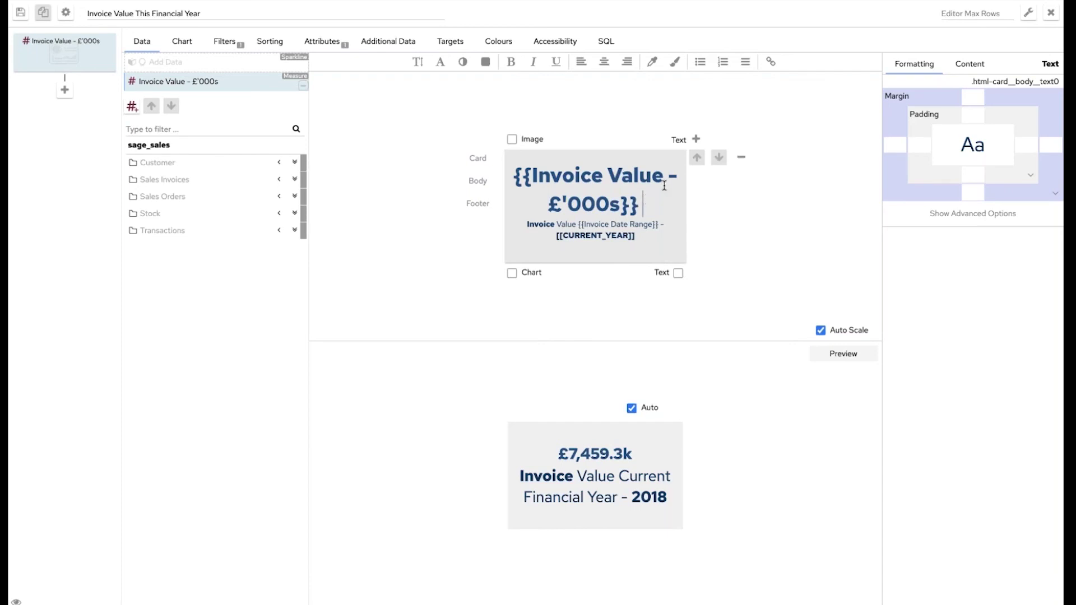
pyautogui.click(1051, 12)
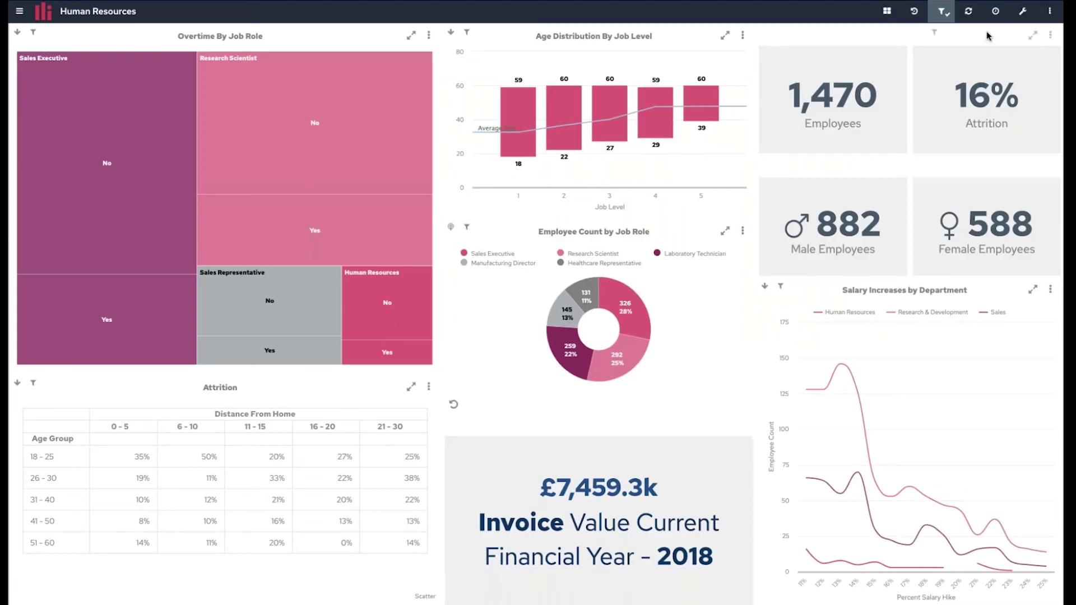
# Return to the Financial Details 3 report and examine page 1's padding and the margin and advanced options of its top empty box.
pyautogui.click(995, 11)
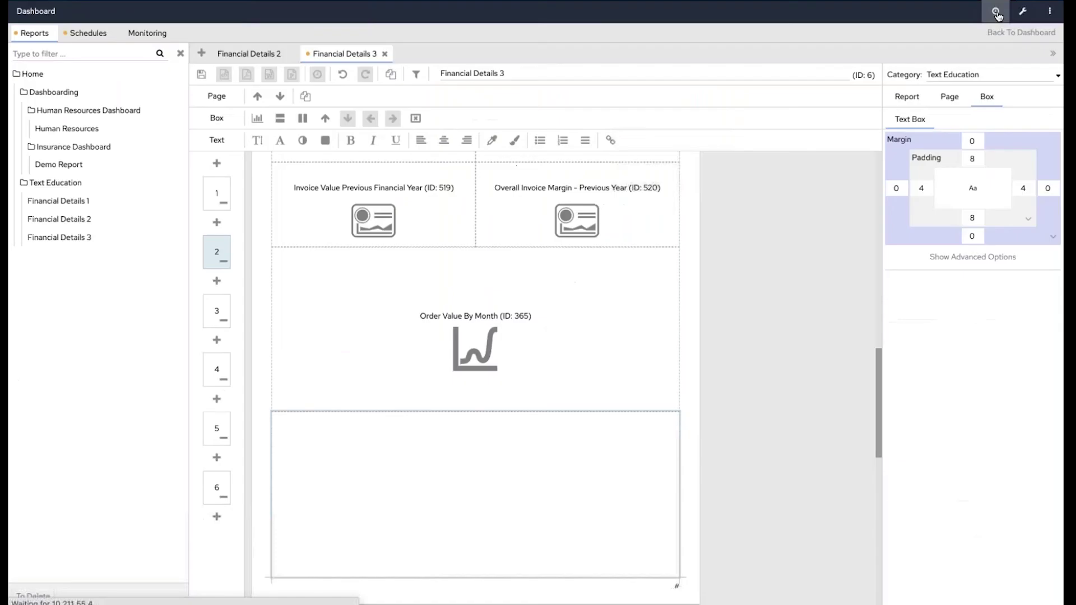
pyautogui.scroll(1, 475, 365)
pyautogui.scroll(5, 619, 266)
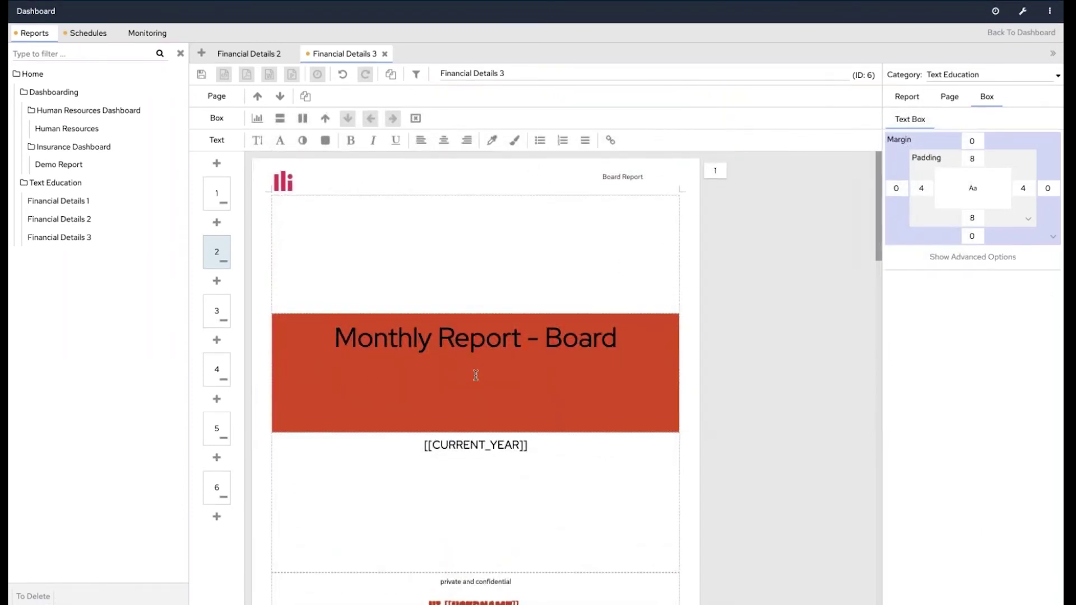
pyautogui.click(508, 269)
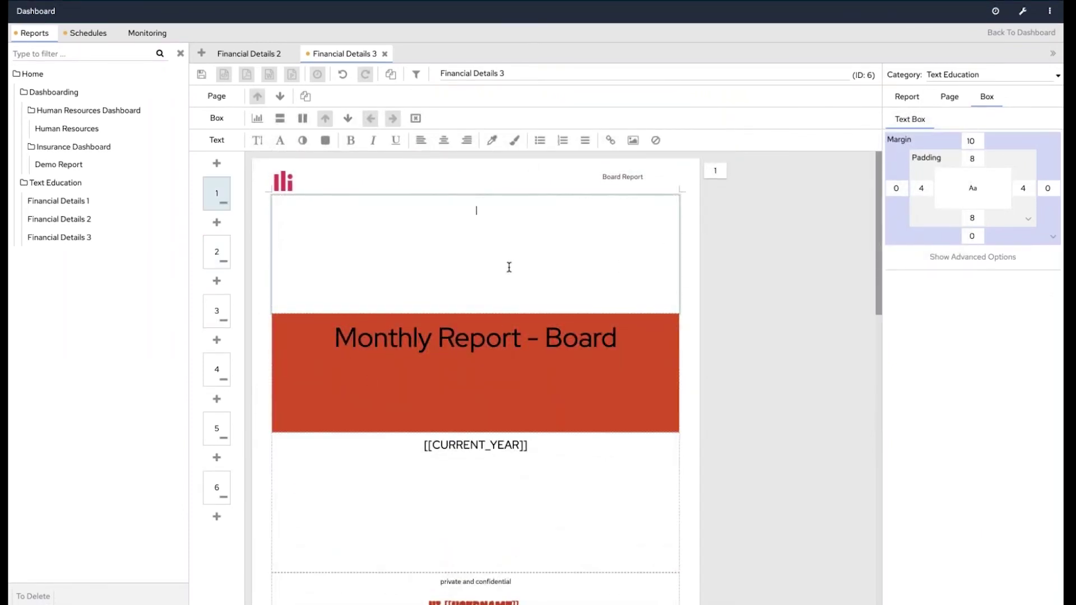
pyautogui.click(950, 97)
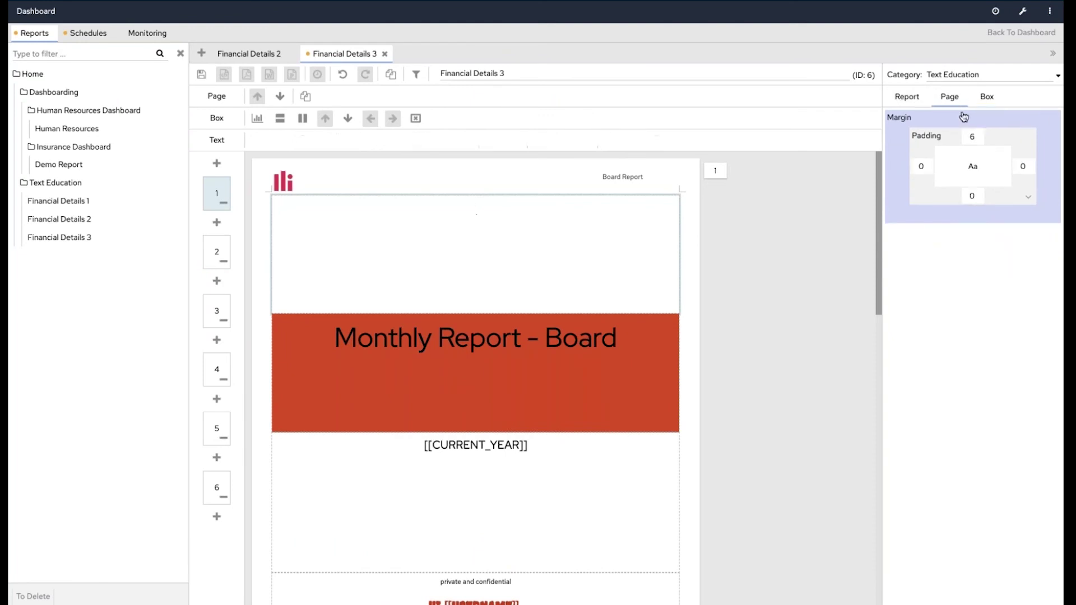
pyautogui.click(642, 233)
pyautogui.click(972, 257)
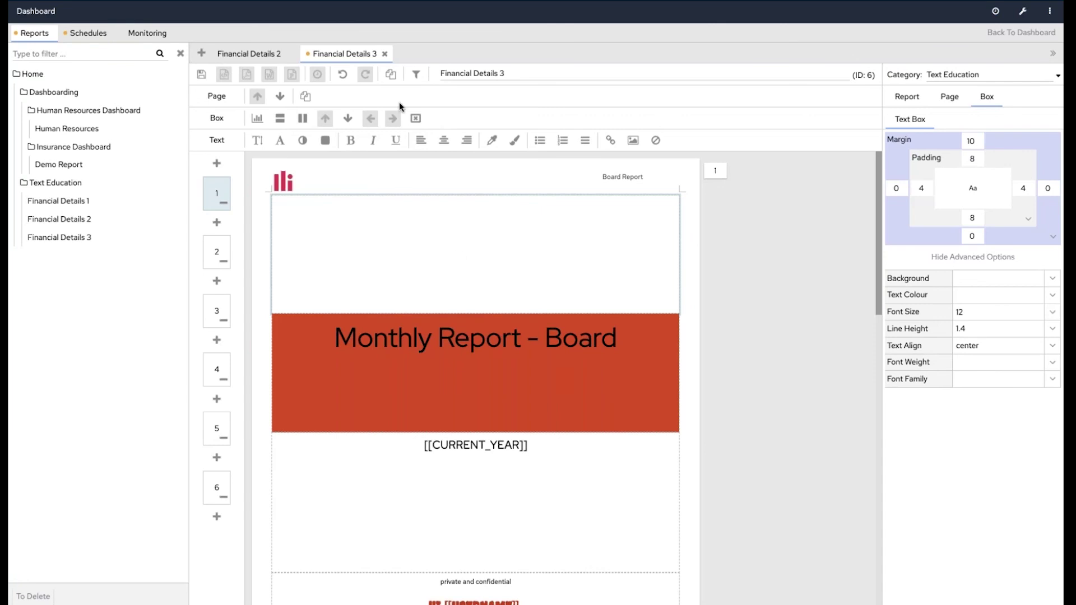
# Select five users, including FINANCE, as recipients of the Webinar schedule's email.
pyautogui.click(86, 32)
pyautogui.click(244, 213)
pyautogui.click(243, 226)
pyautogui.click(241, 293)
pyautogui.click(241, 319)
pyautogui.click(250, 347)
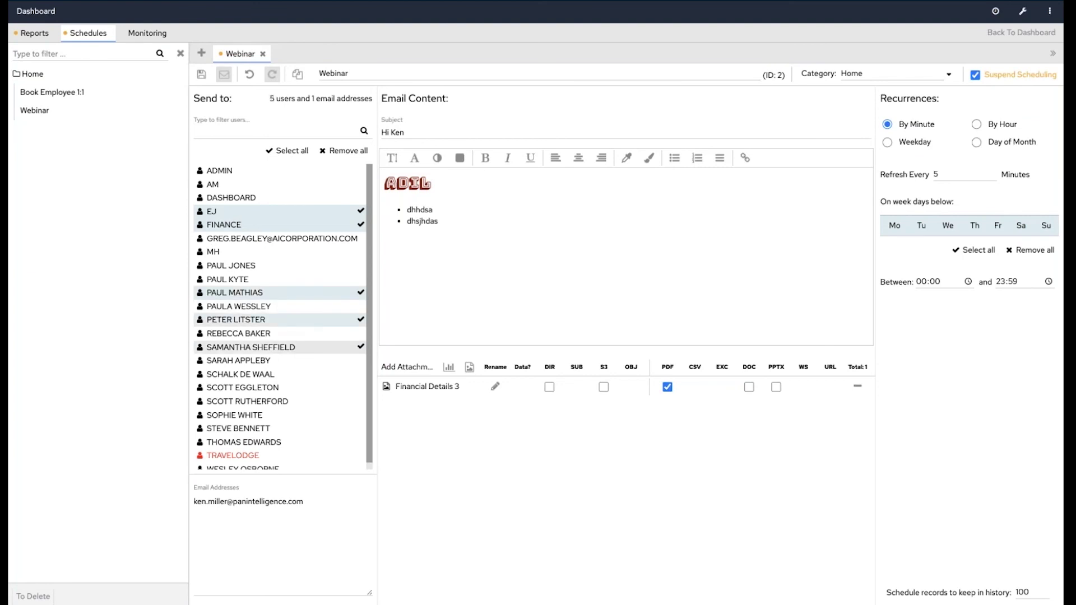
# Examine the themes available in a Chart Viewer user's account without choosing one, and go back to the general settings with the additional fonts.
pyautogui.click(1022, 14)
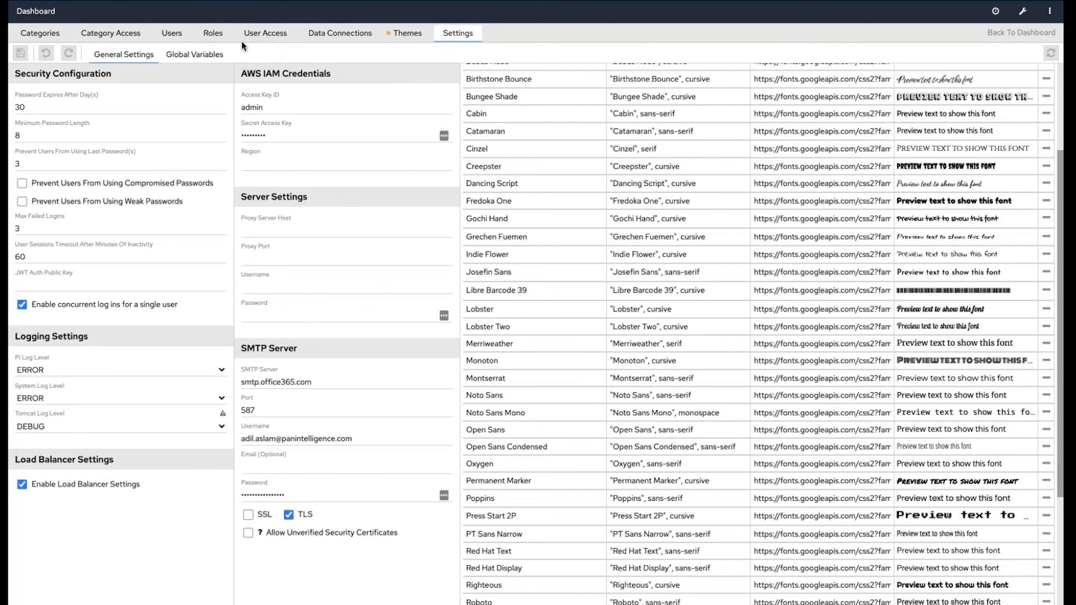
pyautogui.click(172, 34)
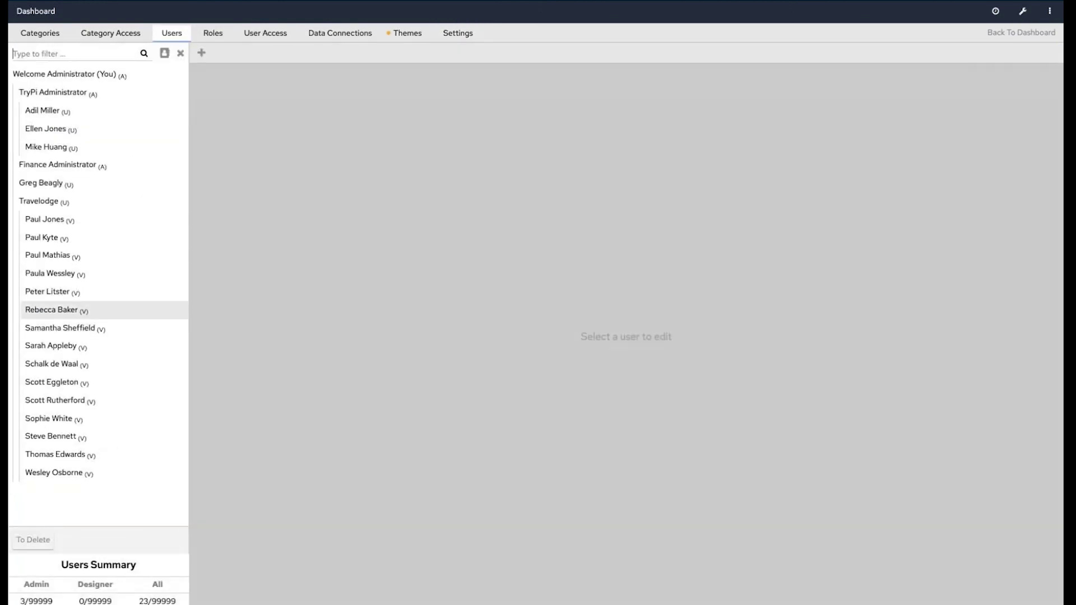
pyautogui.click(51, 309)
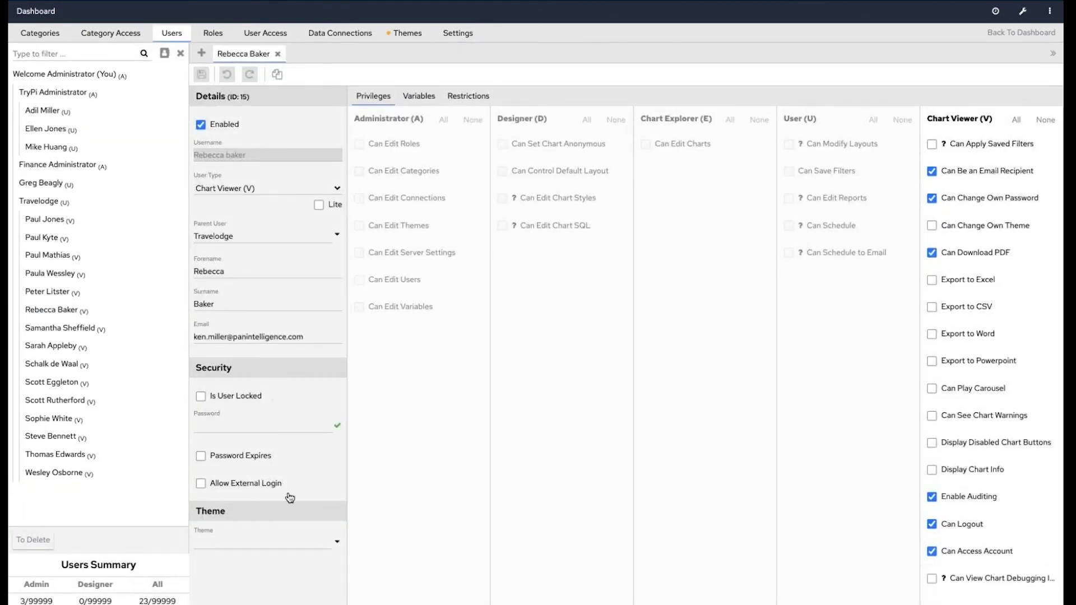
pyautogui.click(339, 539)
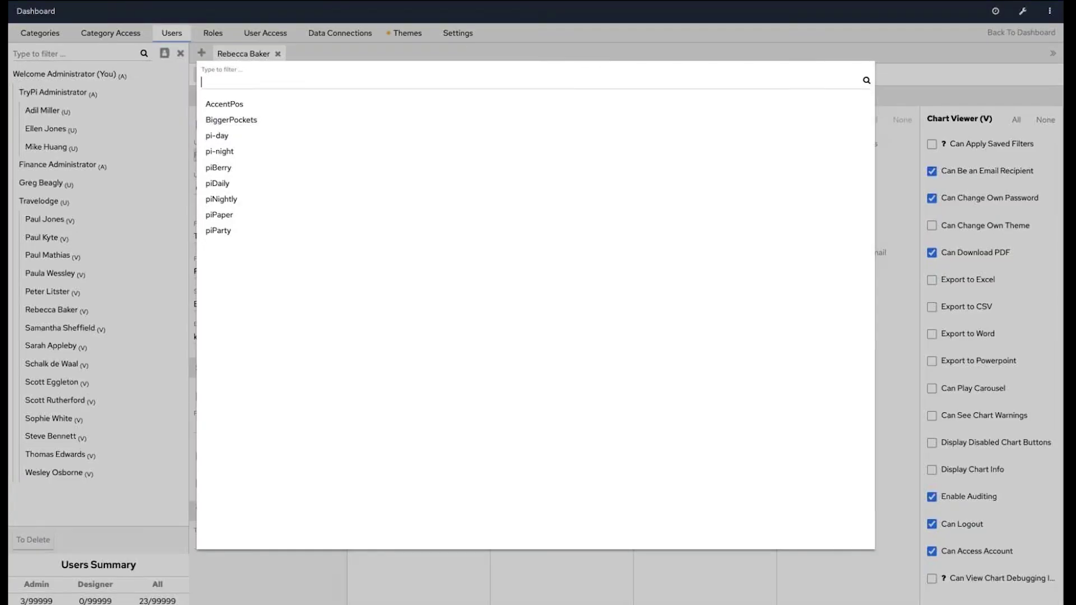
pyautogui.click(917, 52)
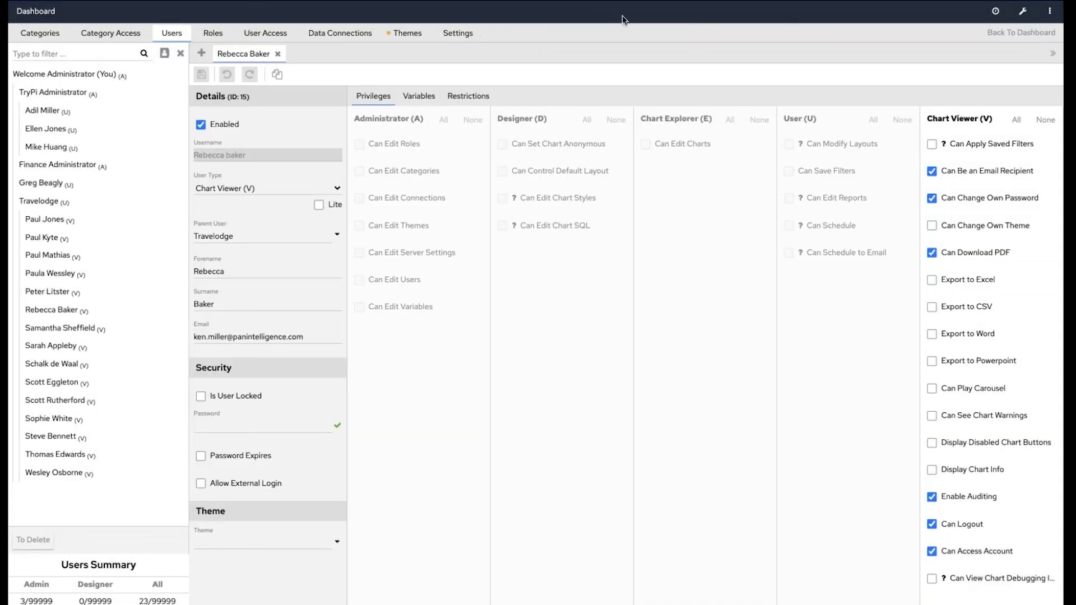
pyautogui.click(459, 32)
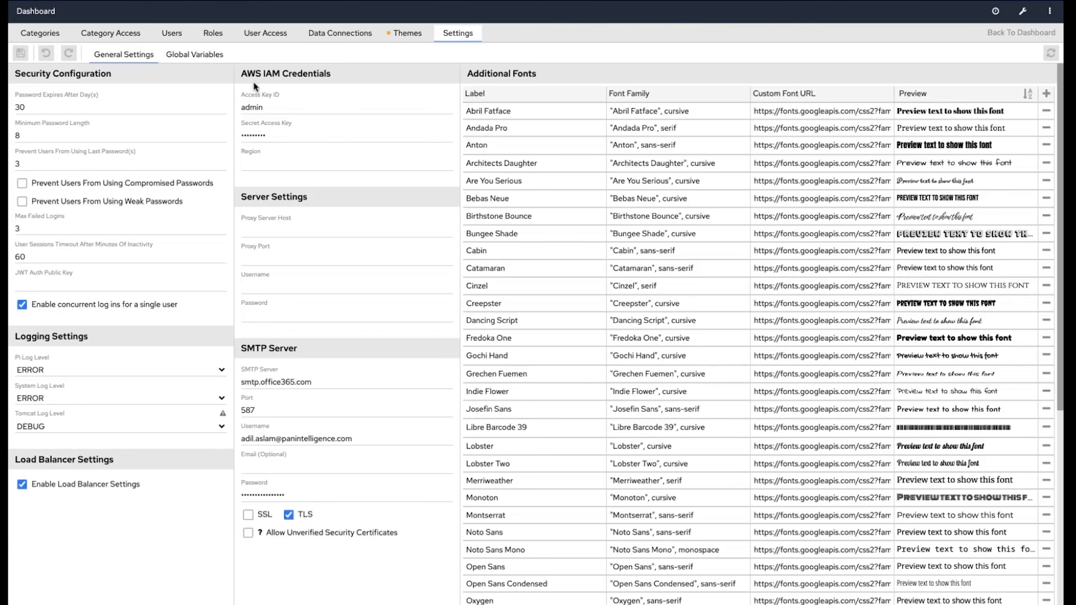
# Examine the PI_STYLES theme variable among the global variables and return to the Human Resources dashboard.
pyautogui.click(208, 54)
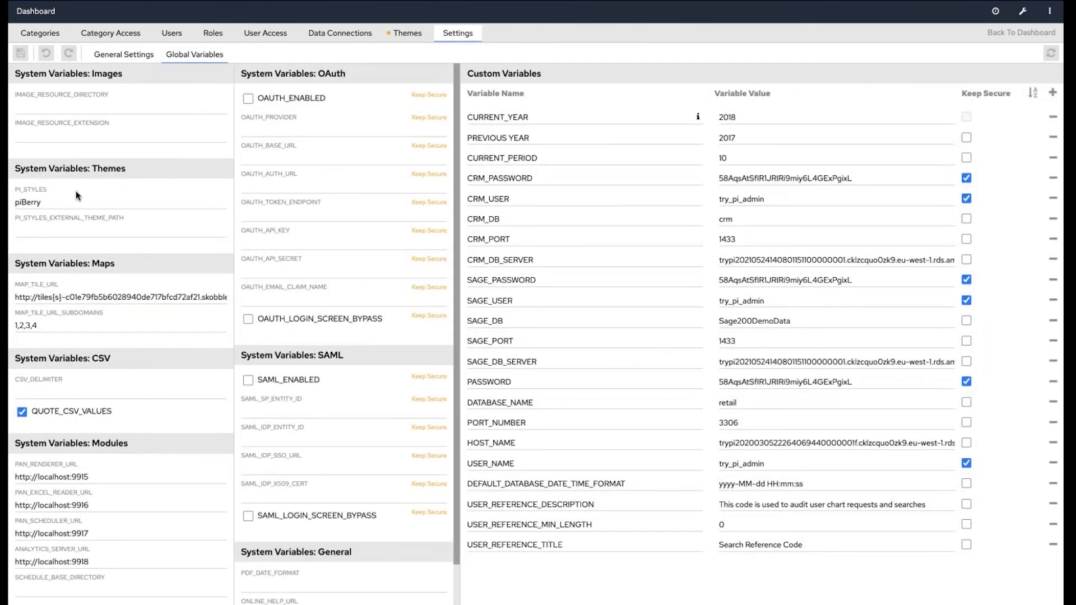
pyautogui.moveTo(70, 203); pyautogui.dragTo(14, 203)
pyautogui.click(1014, 32)
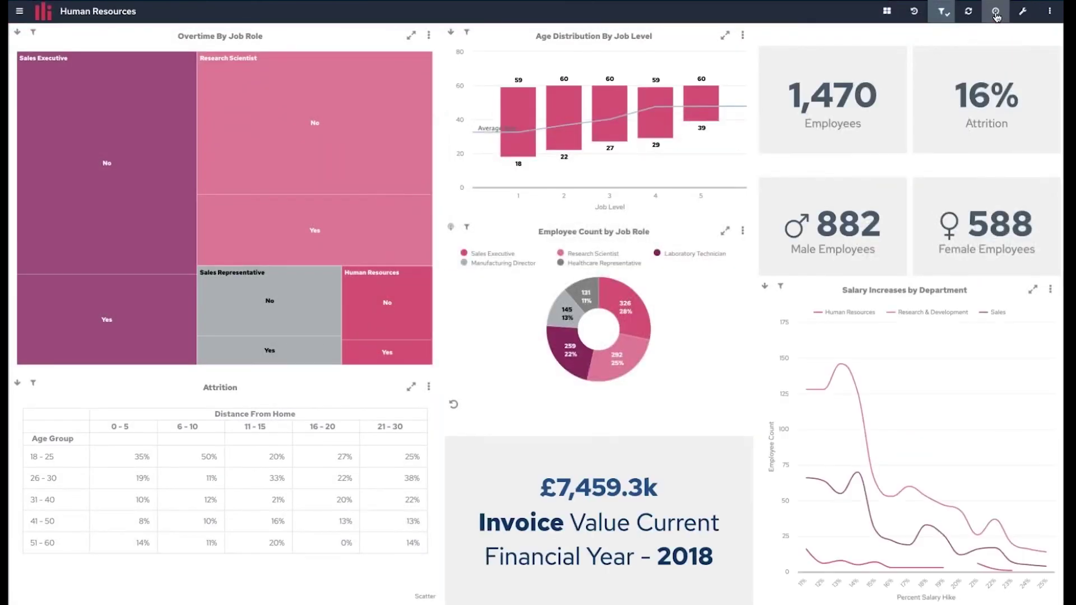
pyautogui.click(997, 13)
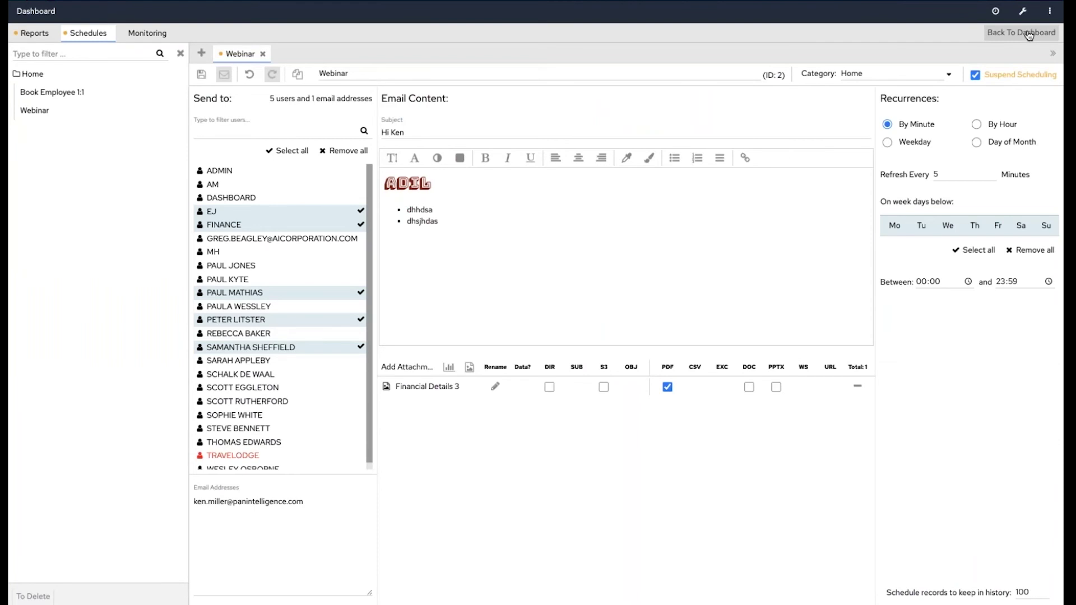
pyautogui.click(1029, 33)
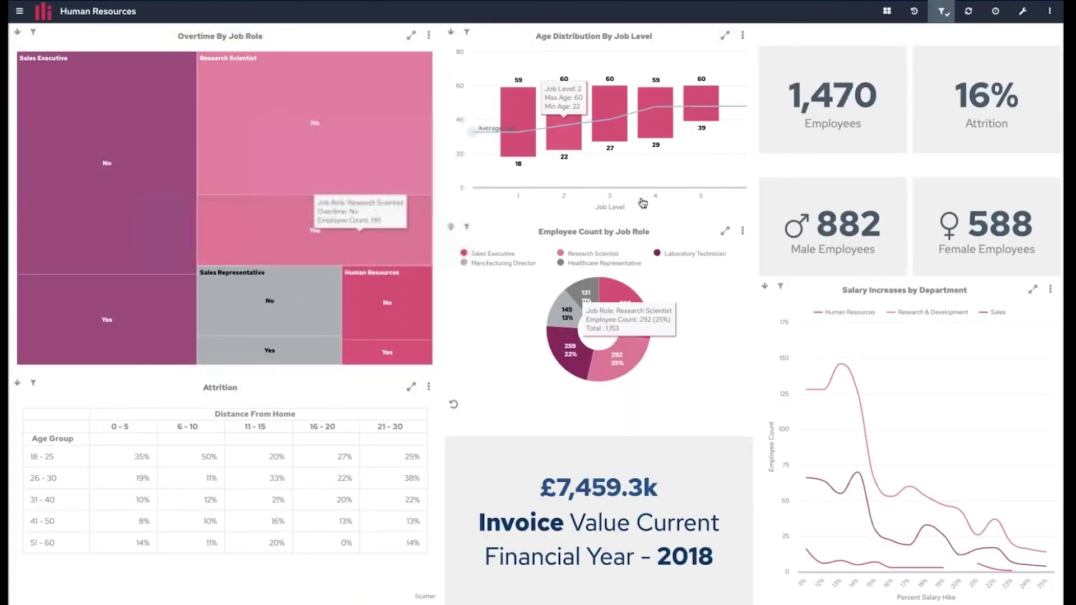
pyautogui.click(943, 11)
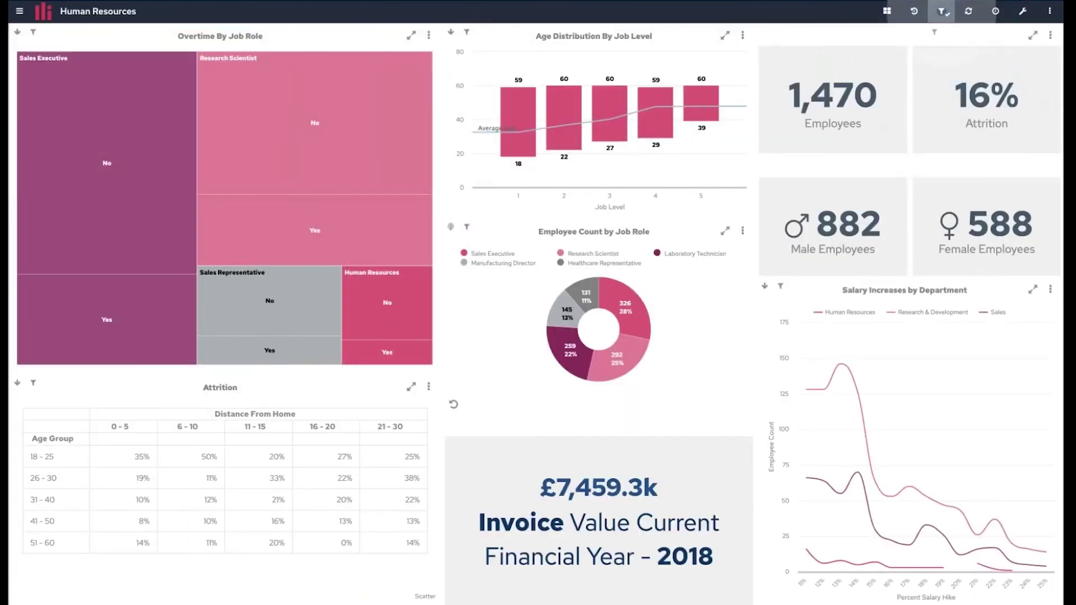
pyautogui.click(1023, 12)
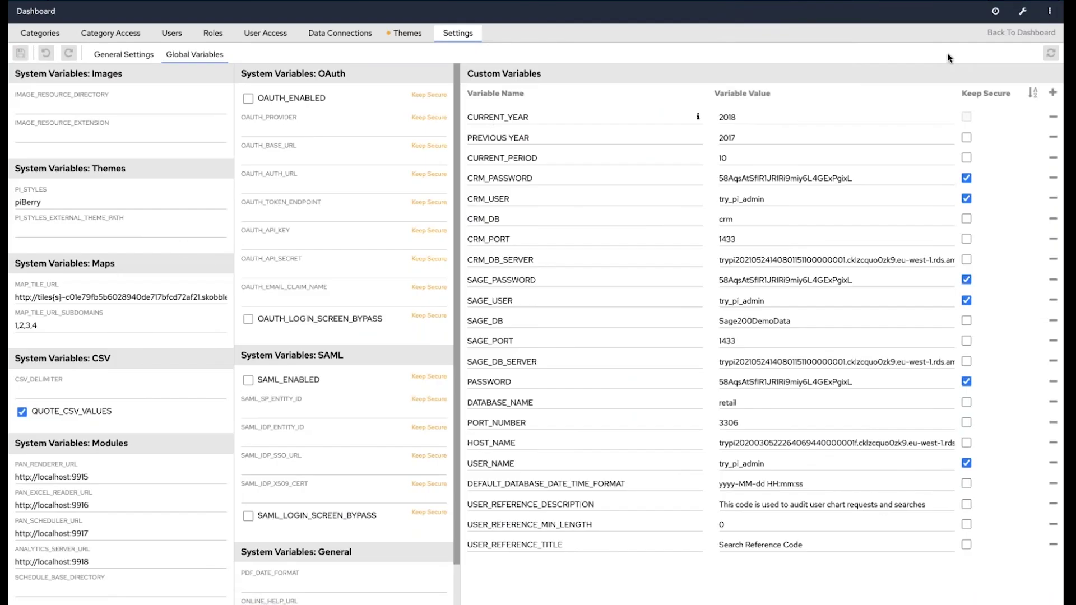
# Add a page after page 6 of the Financial Details 3 report, divide its box into two rows and split the upper row into two columns.
pyautogui.click(996, 11)
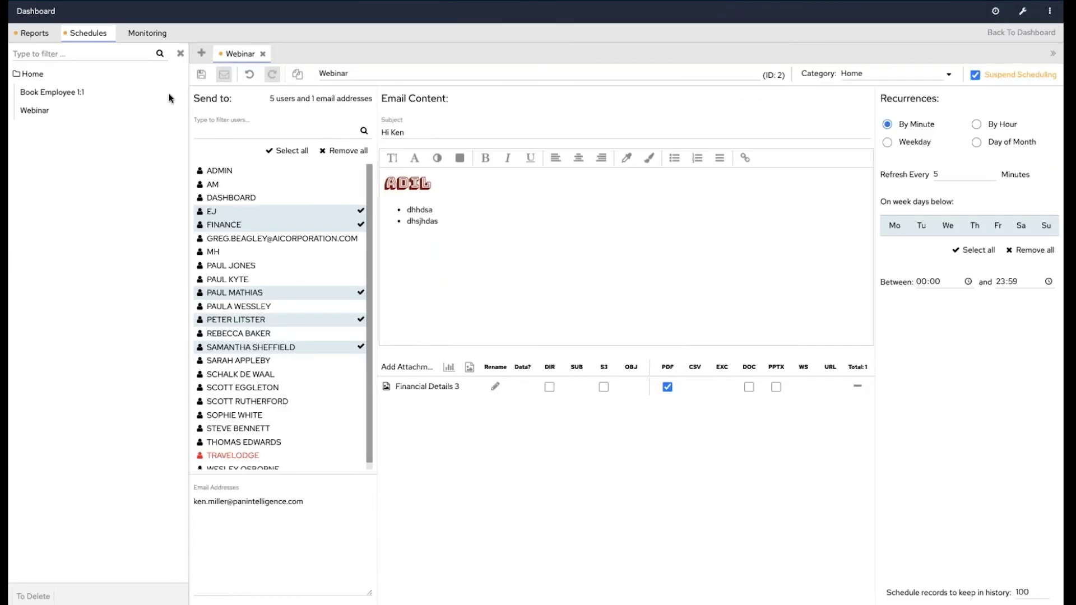
pyautogui.click(38, 39)
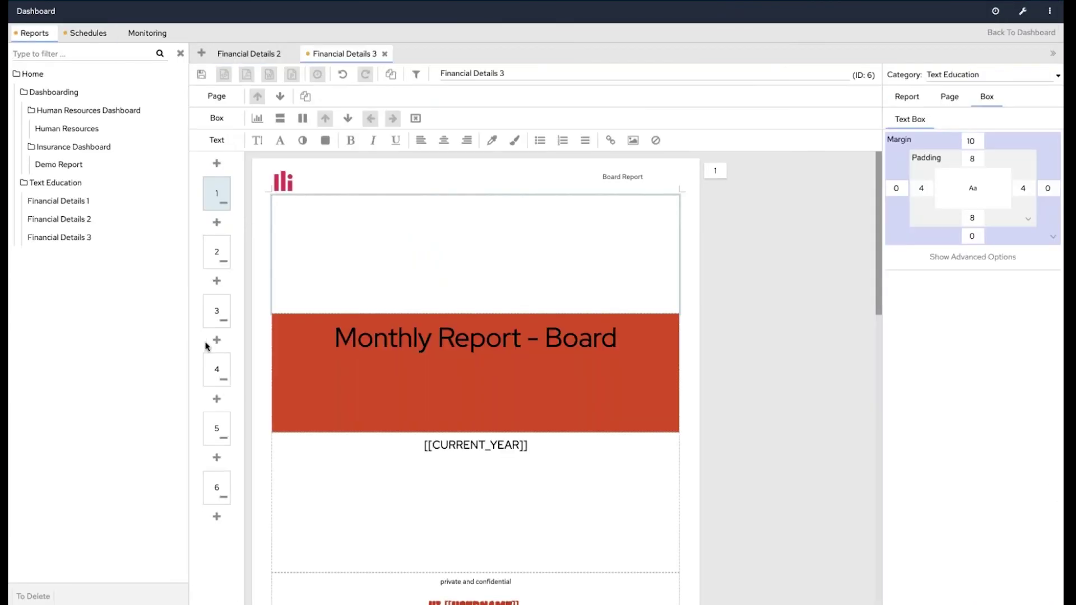
pyautogui.click(216, 516)
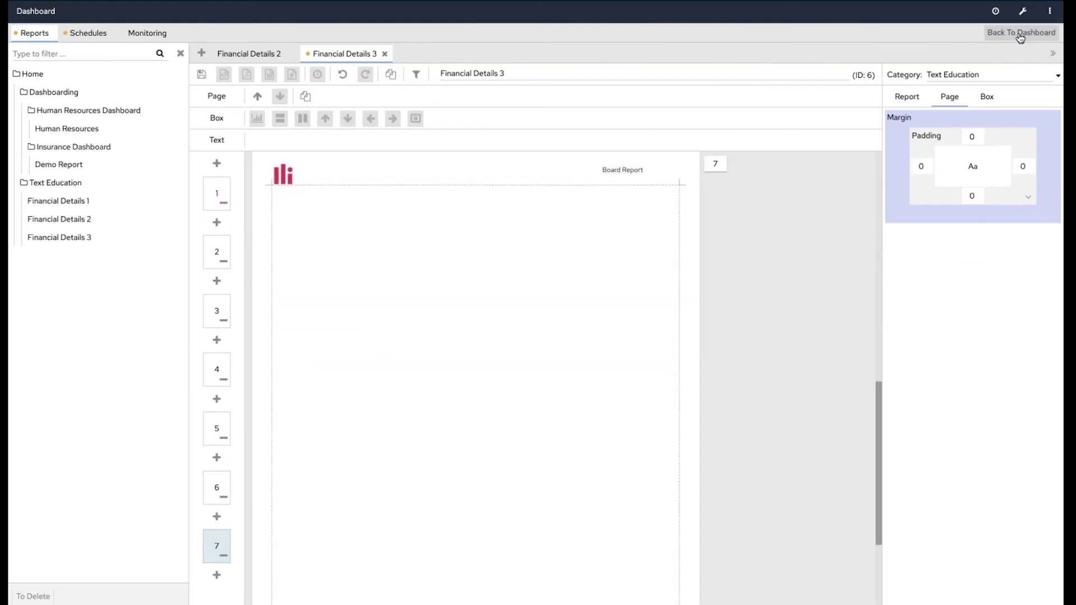
pyautogui.click(394, 257)
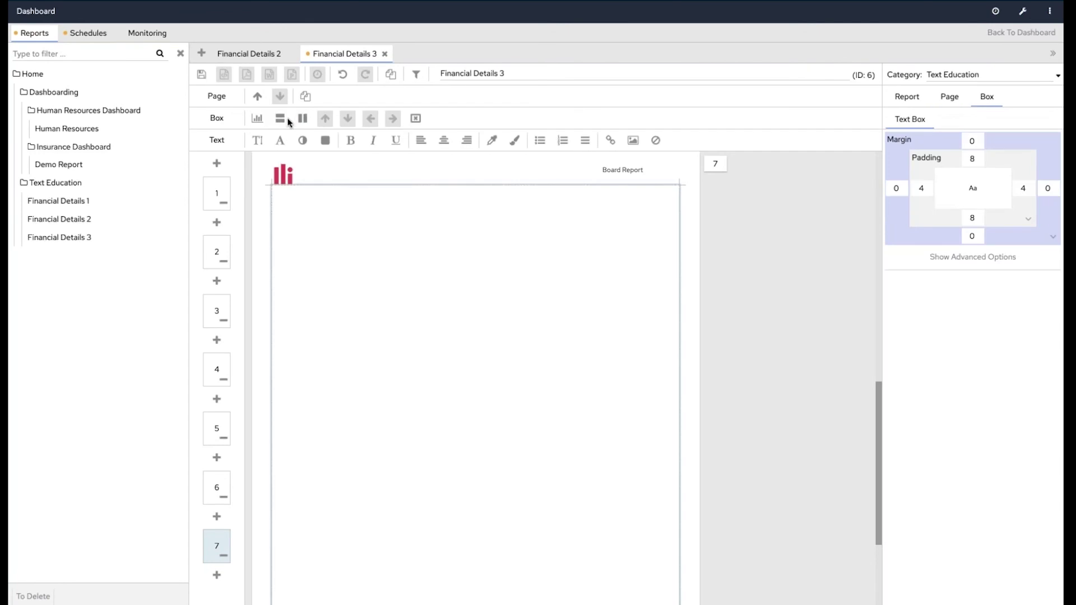
pyautogui.click(279, 118)
pyautogui.click(302, 118)
# Look through the HR - Retention and invoiced sales charts of the generated report, and go to page 2 of Financial Details 3 in the editor.
pyautogui.click(1026, 32)
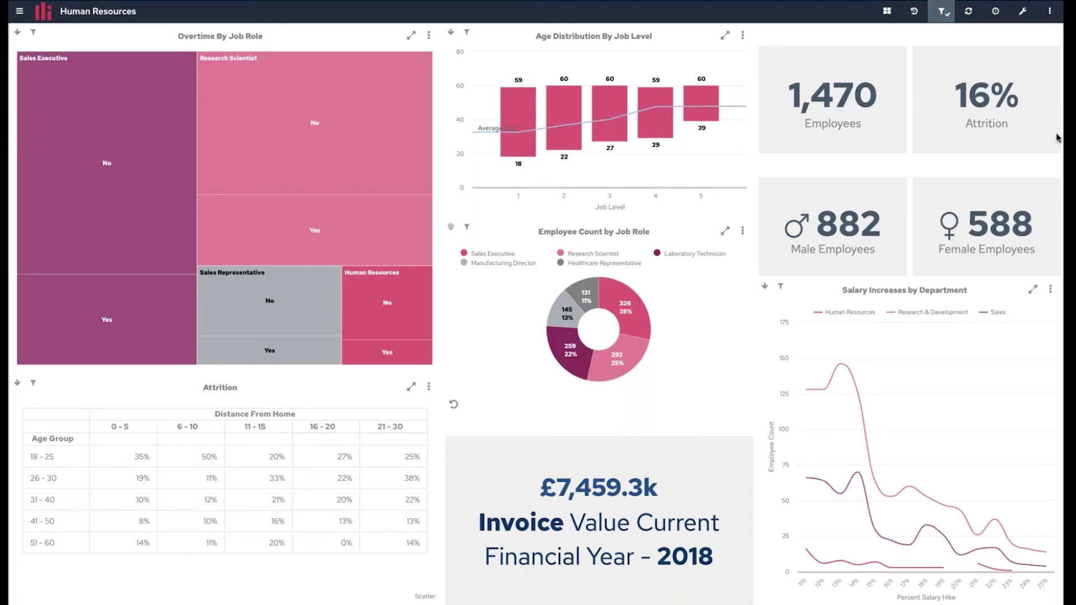
pyautogui.click(997, 11)
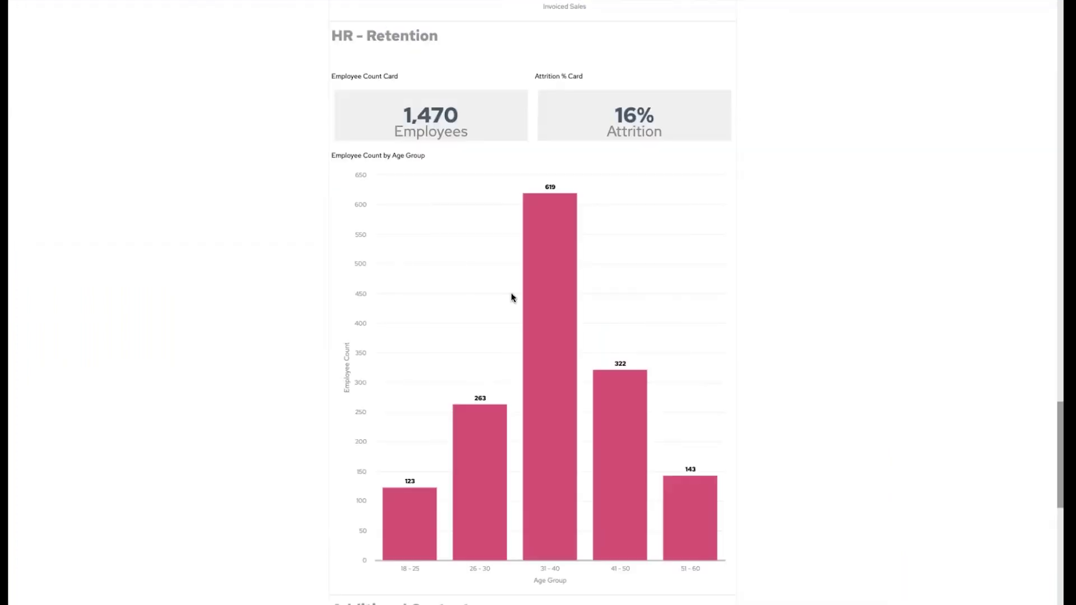
pyautogui.scroll(10, 512, 297)
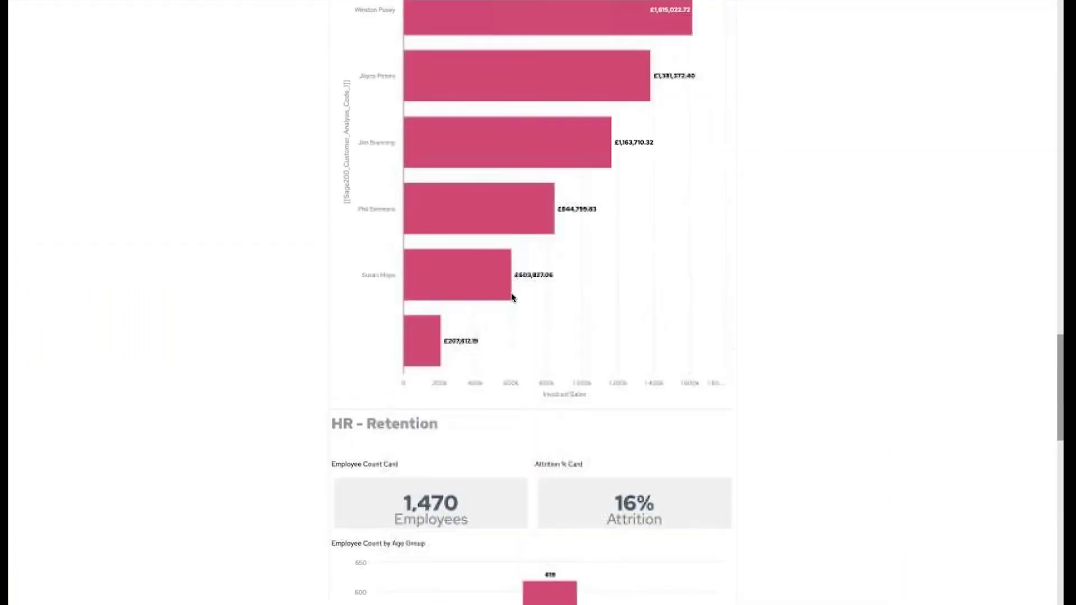
pyautogui.scroll(6, 533, 303)
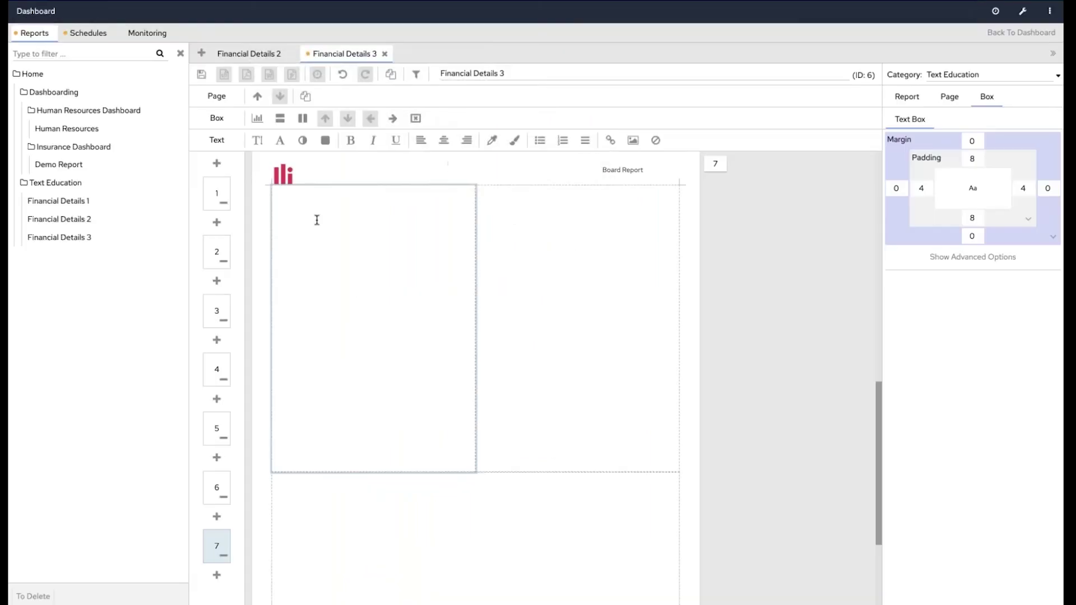
pyautogui.scroll(10, 527, 228)
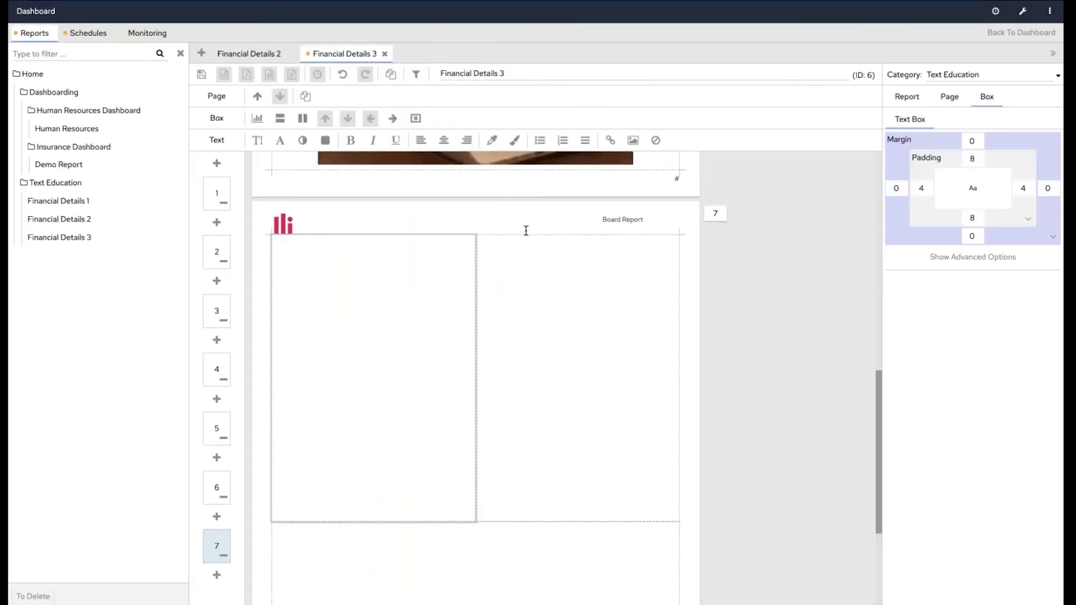
pyautogui.click(219, 252)
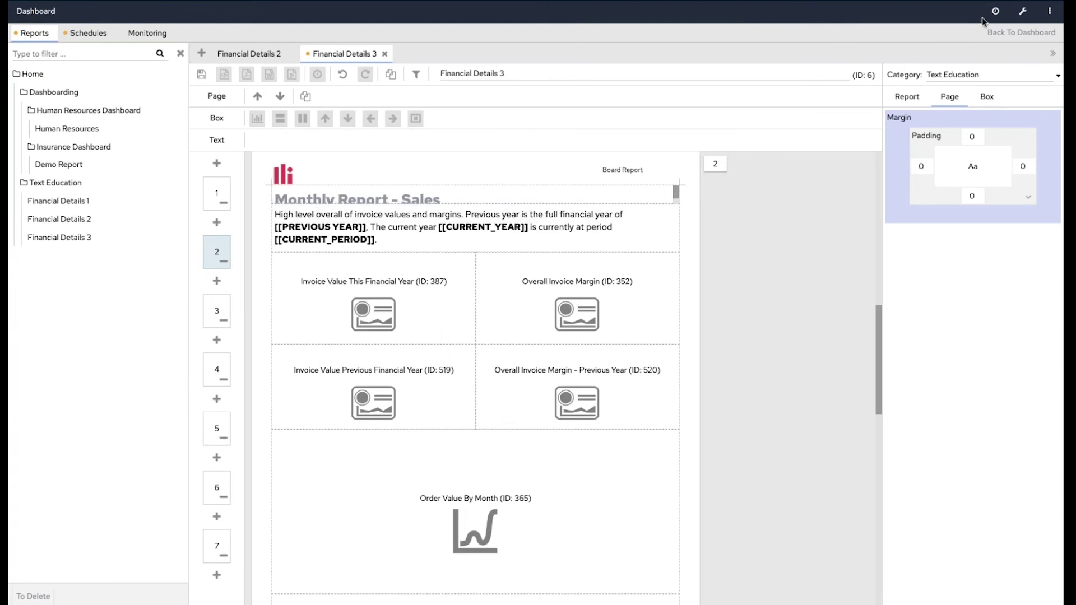
# Check the PI_STYLES value in the global variables and return to page 2 of the Financial Details 3 report.
pyautogui.click(1022, 10)
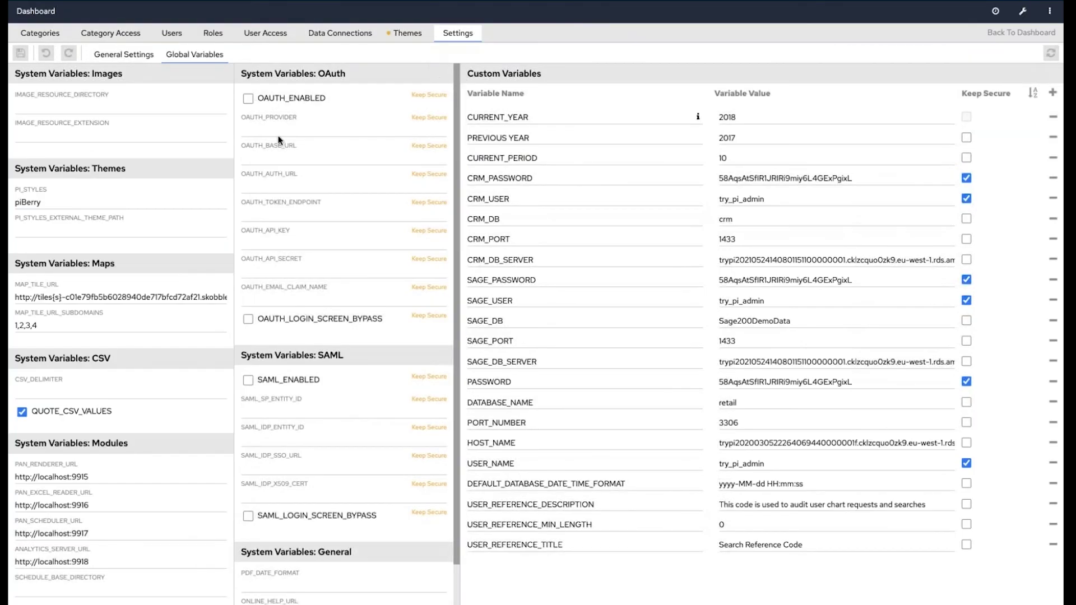
pyautogui.moveTo(71, 200); pyautogui.dragTo(8, 199)
pyautogui.click(992, 14)
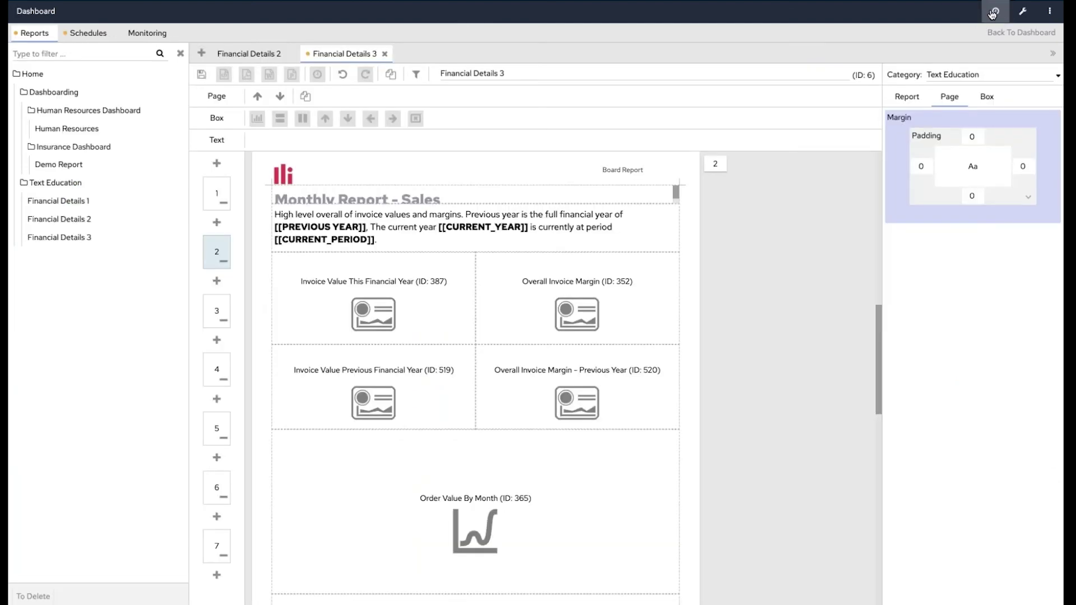
# Select the "Monthly Report - Sales" title on page 2 of the Financial Details 2 report and bring up its text colour palette.
pyautogui.click(470, 197)
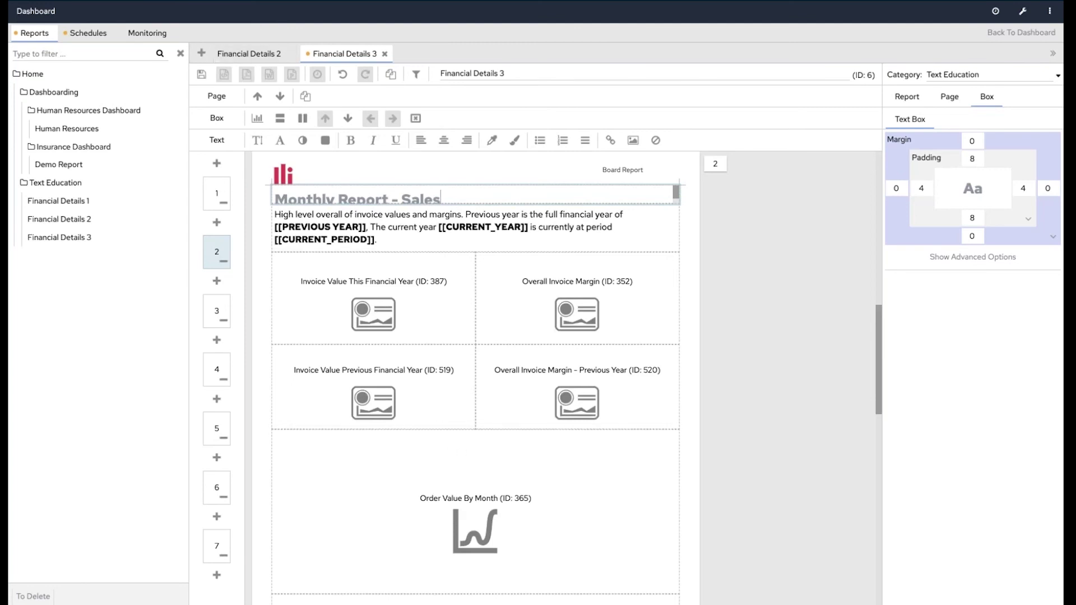
pyautogui.click(255, 54)
pyautogui.moveTo(525, 200); pyautogui.dragTo(275, 200)
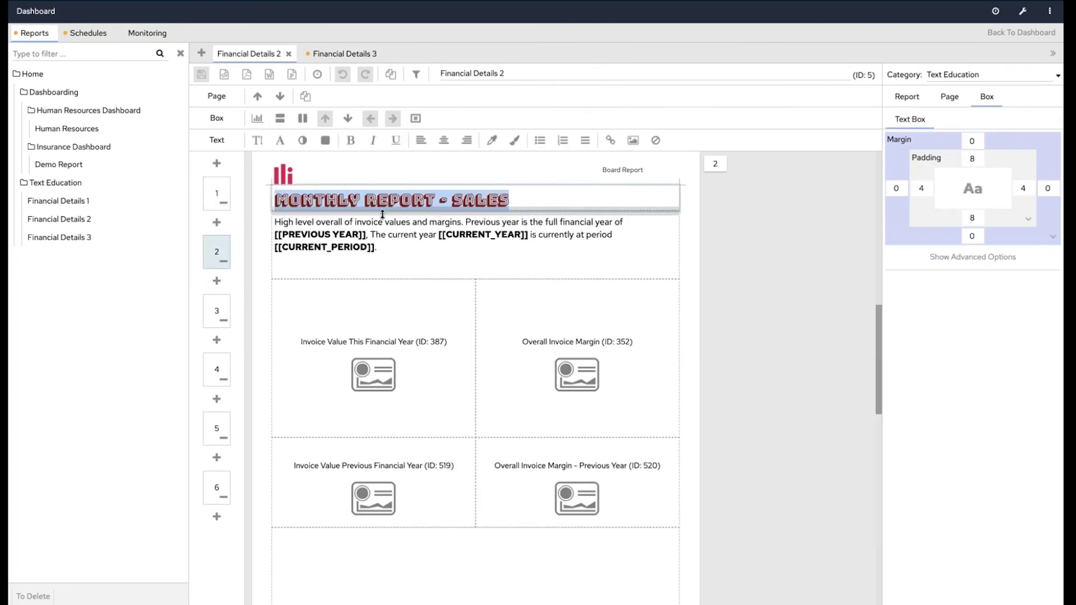
pyautogui.click(302, 141)
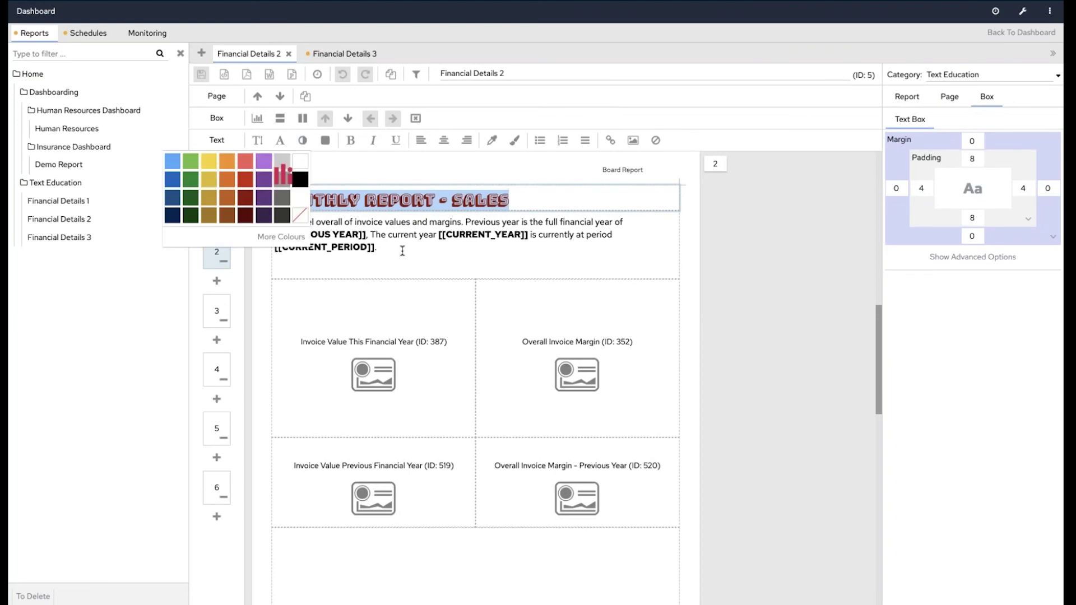
pyautogui.scroll(-3, 401, 249)
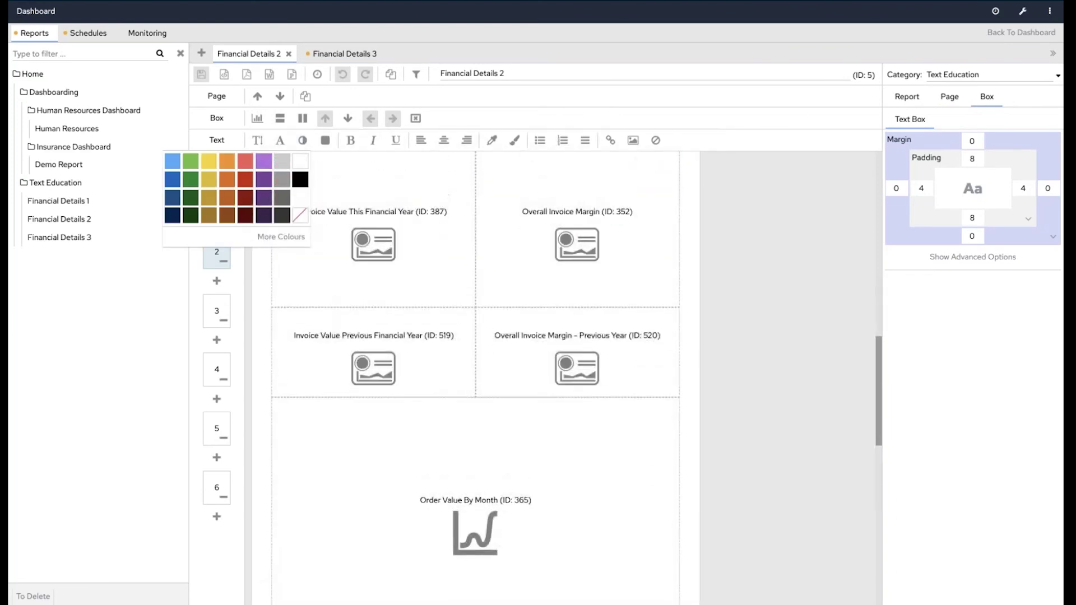
pyautogui.scroll(3, 401, 250)
pyautogui.scroll(-1, 475, 379)
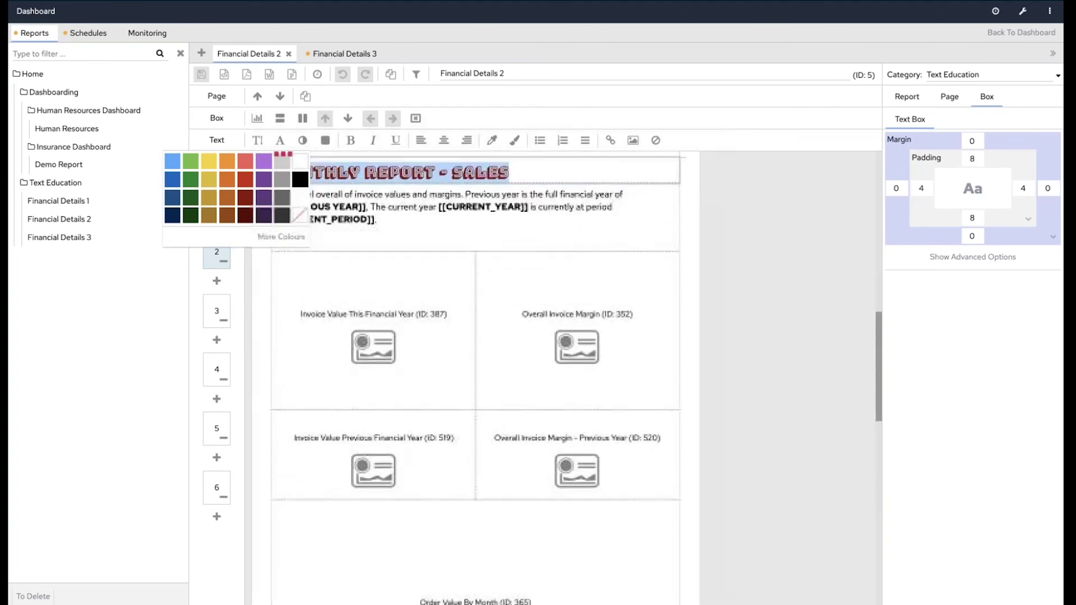
pyautogui.scroll(-1, 475, 378)
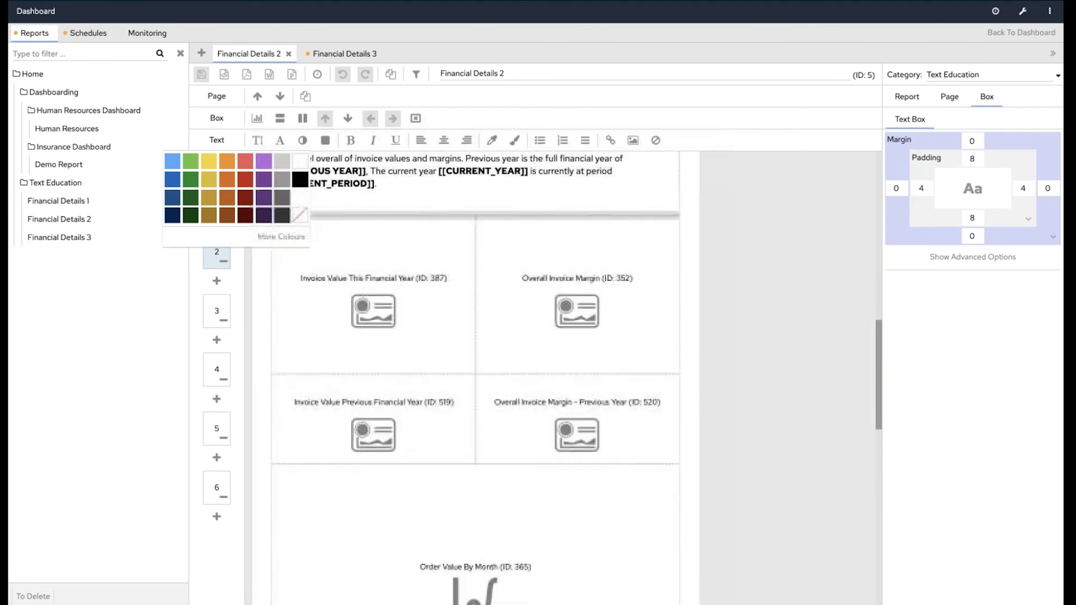
pyautogui.scroll(1, 475, 378)
pyautogui.scroll(-1, 475, 378)
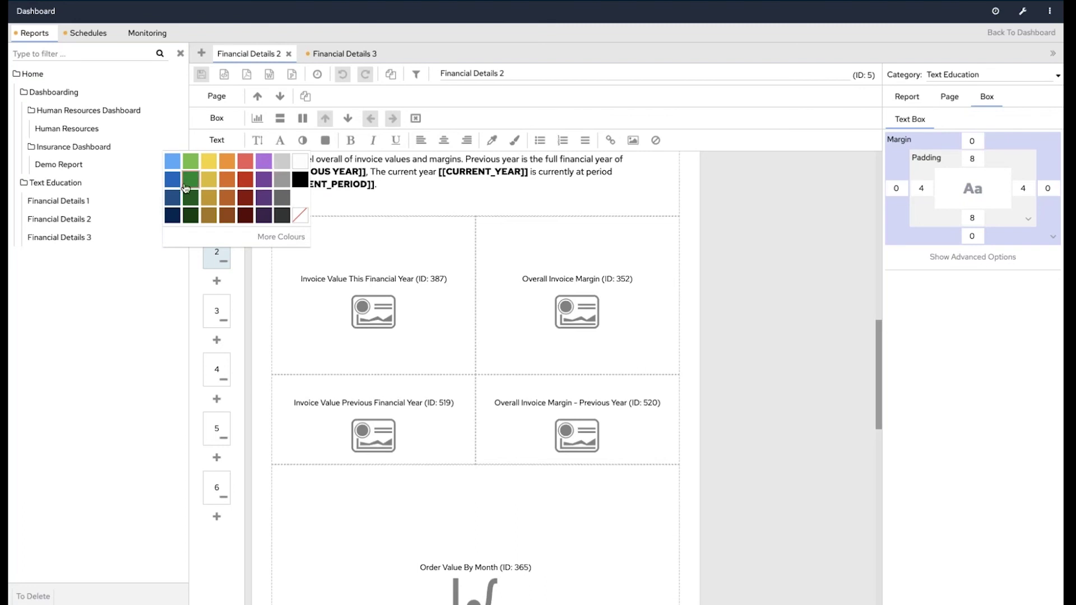
# Apply the custom colour #323912 to the text of the selected "Monthly Report - Sales" title.
pyautogui.click(283, 236)
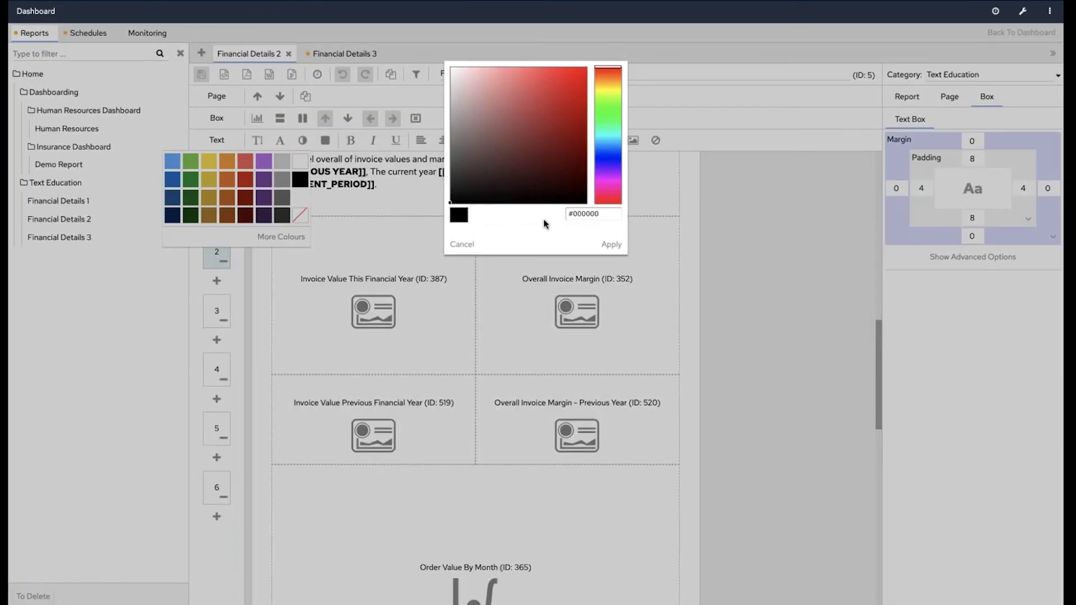
pyautogui.click(607, 94)
pyautogui.click(566, 98)
pyautogui.click(604, 214)
pyautogui.doubleClick(586, 213)
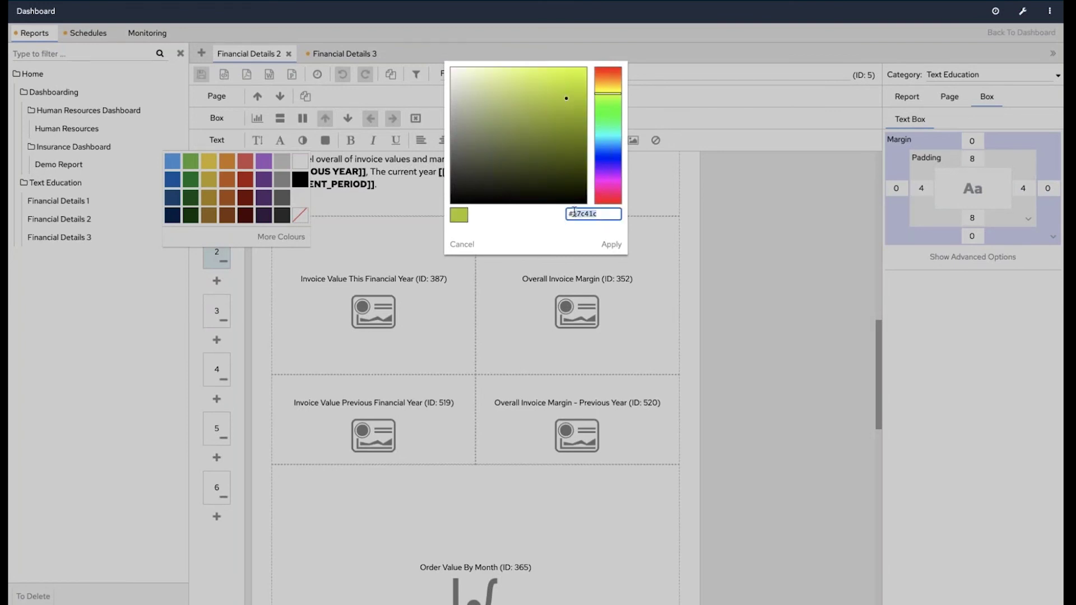
pyautogui.write('FDDDD')
pyautogui.click(542, 172)
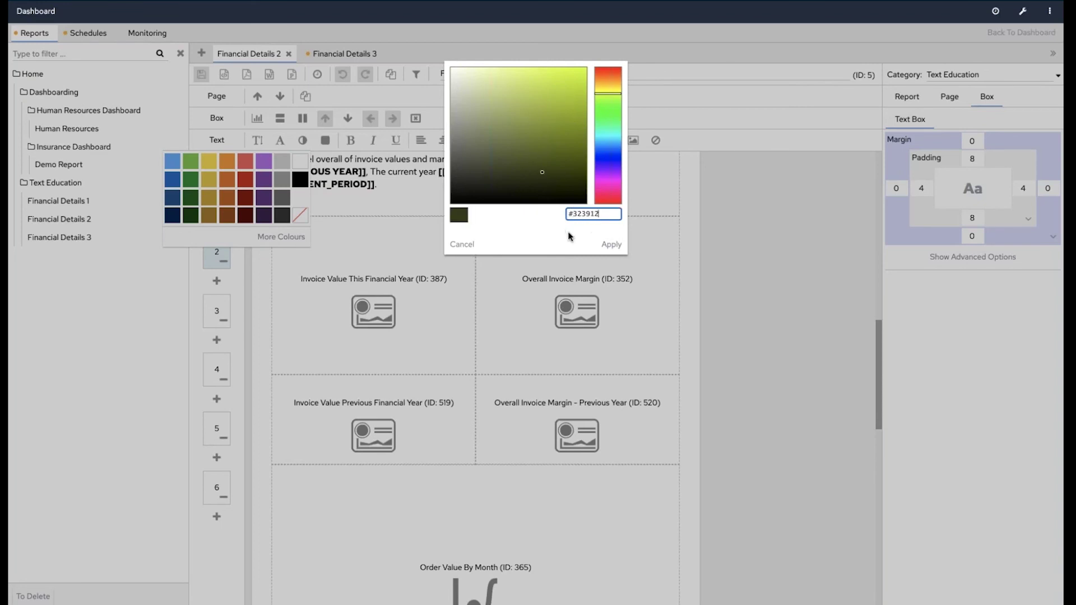
pyautogui.click(611, 245)
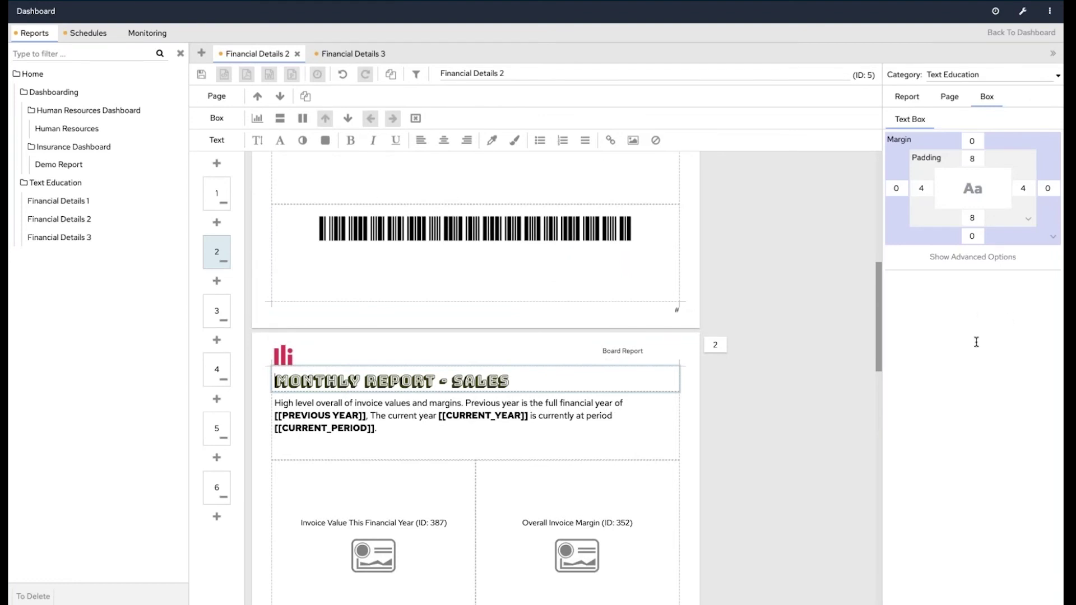
# Give the whole "Monthly Report - Sales" title a dark purple text background, and clear that background colour again.
pyautogui.click(513, 376)
pyautogui.click(325, 140)
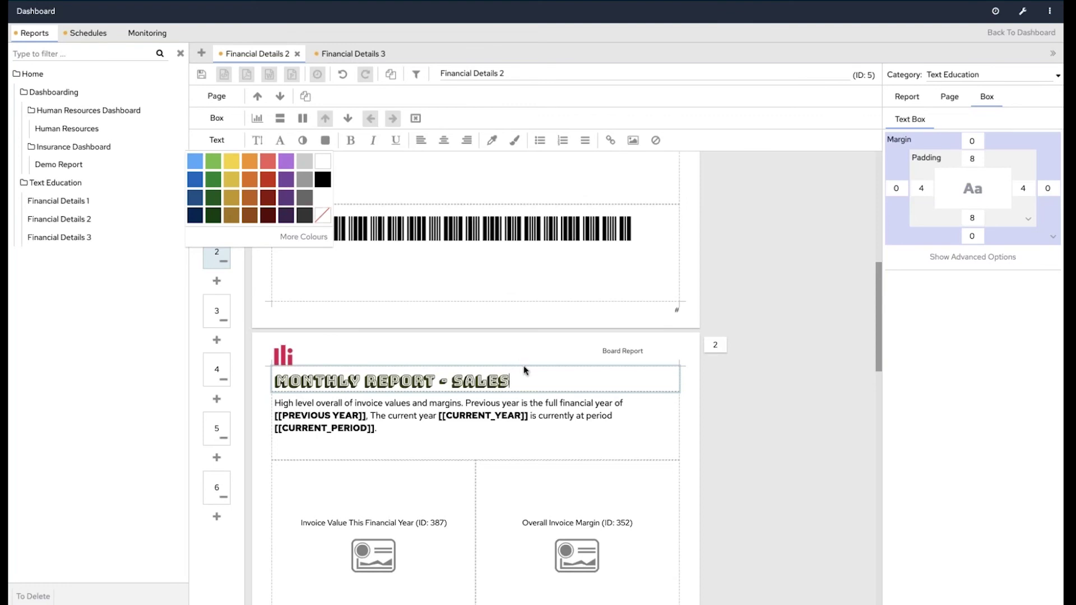
pyautogui.moveTo(522, 382); pyautogui.dragTo(266, 380)
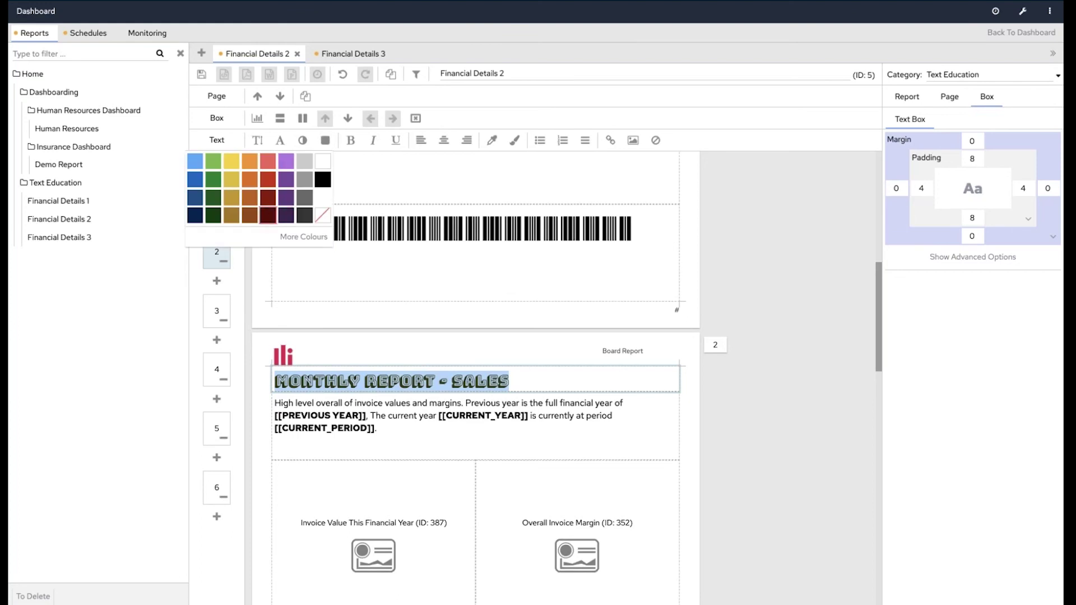
pyautogui.click(286, 197)
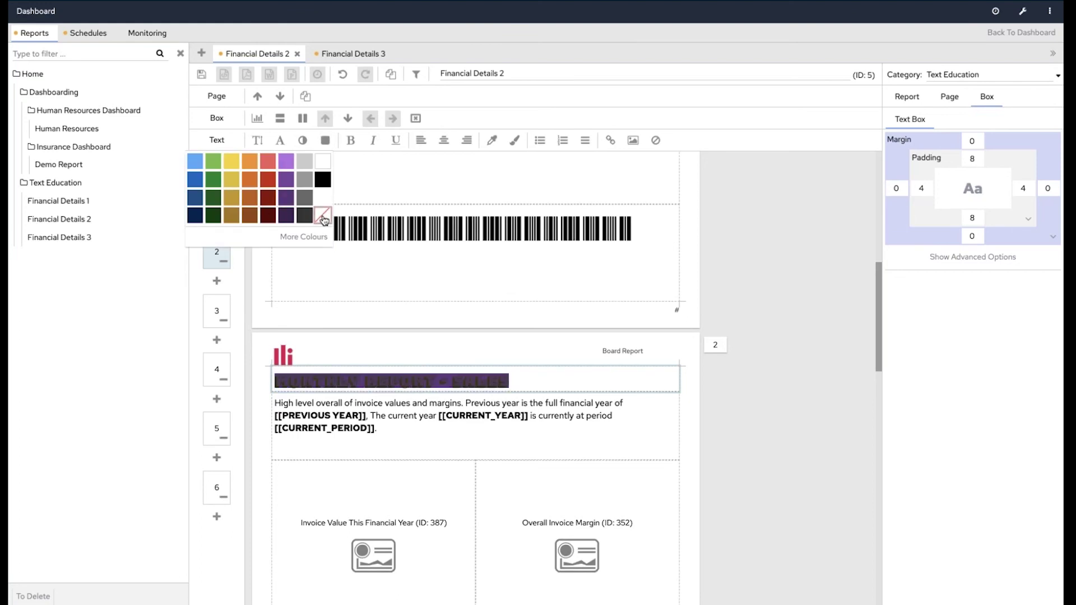
pyautogui.click(323, 218)
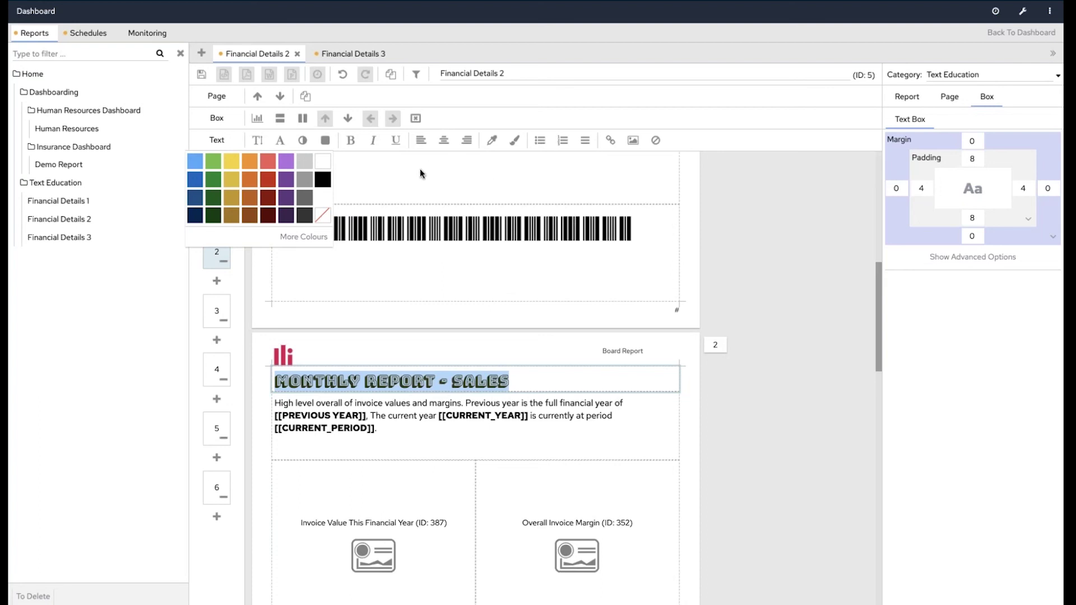
# Examine the fonts available for the selected "Monthly Report - Sales" title without choosing a different one.
pyautogui.click(281, 145)
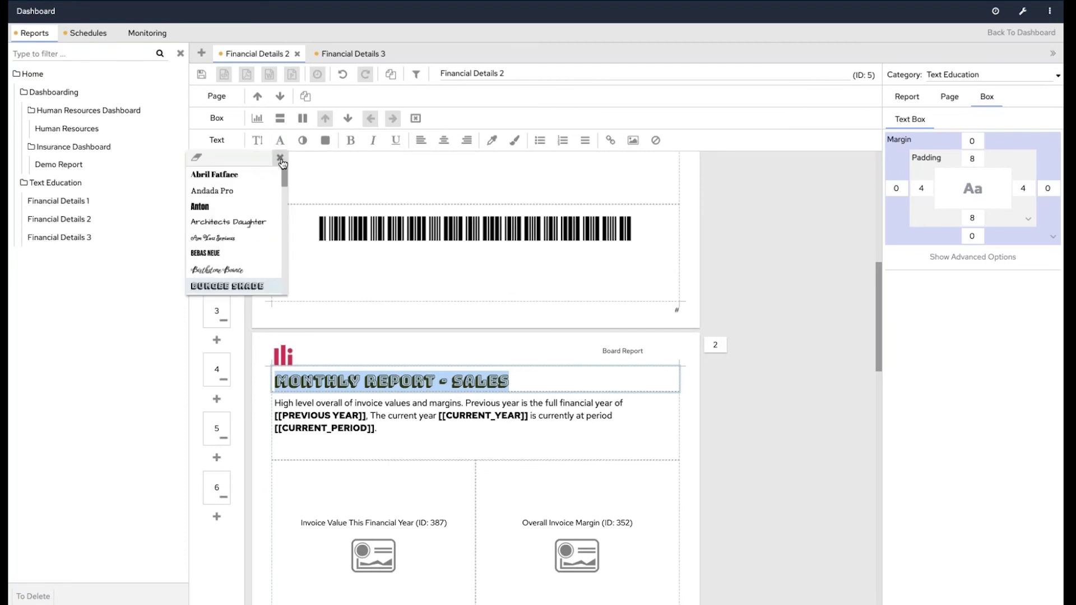
pyautogui.press('Escape')
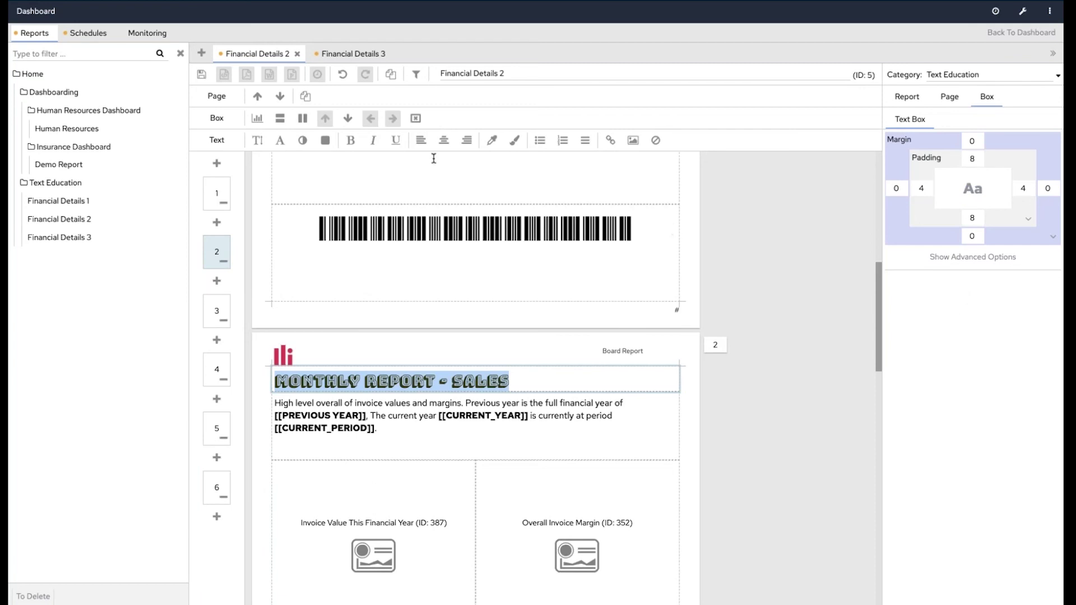
# Open the Overtime By Job Role chart on the Human Resources dashboard for editing and view its colour settings.
pyautogui.click(325, 140)
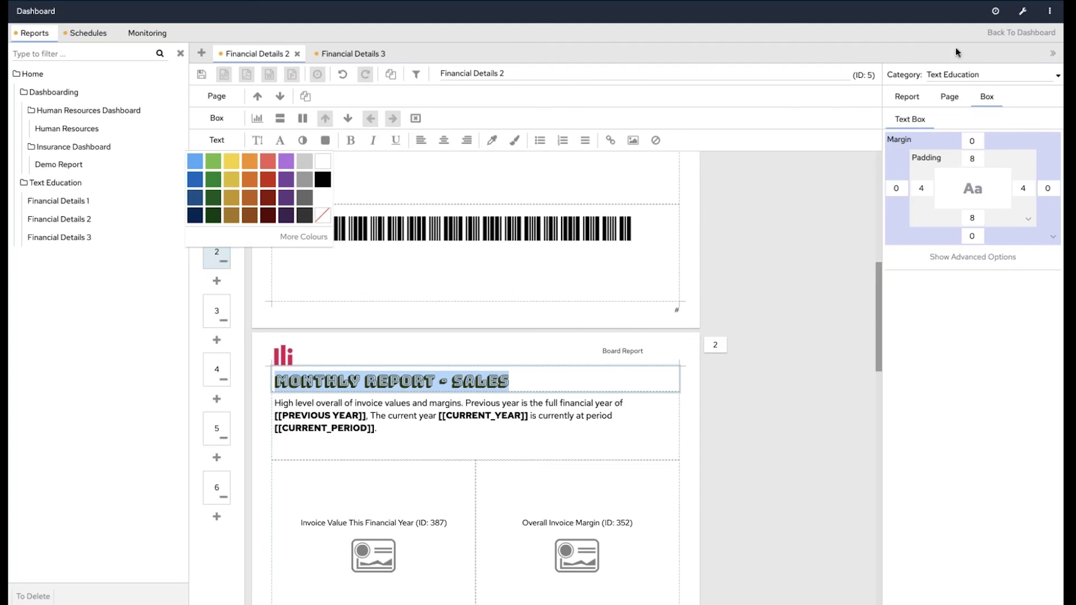
pyautogui.click(1043, 33)
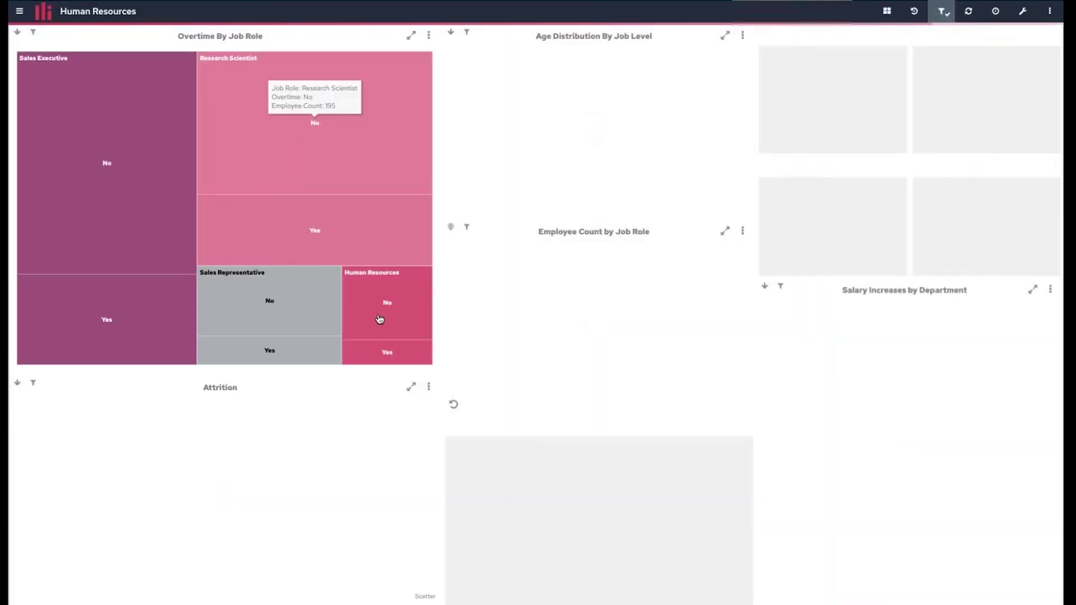
pyautogui.click(428, 35)
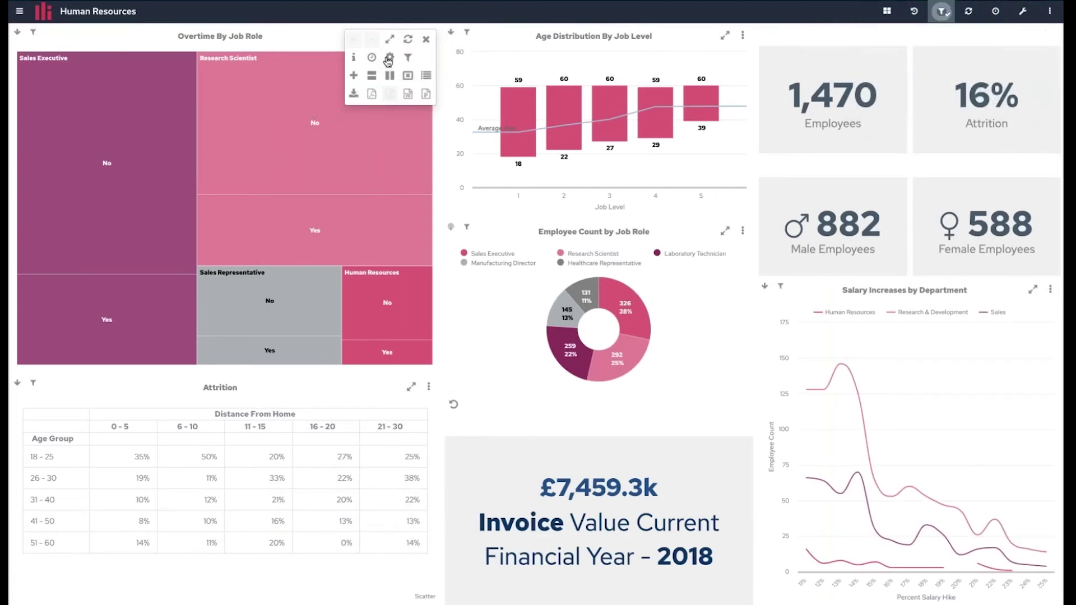
pyautogui.click(389, 59)
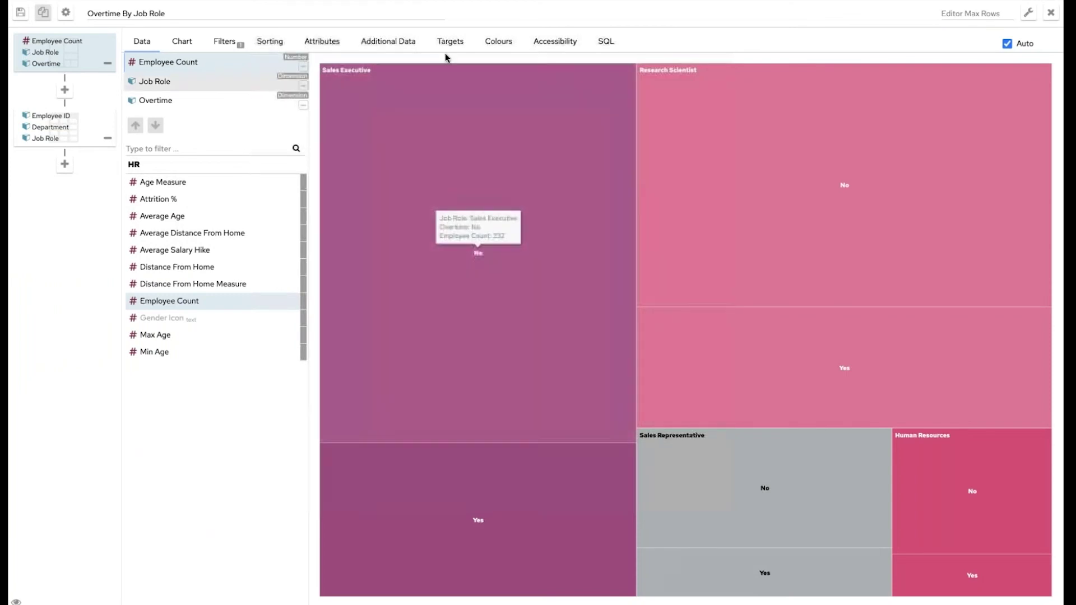
pyautogui.click(501, 42)
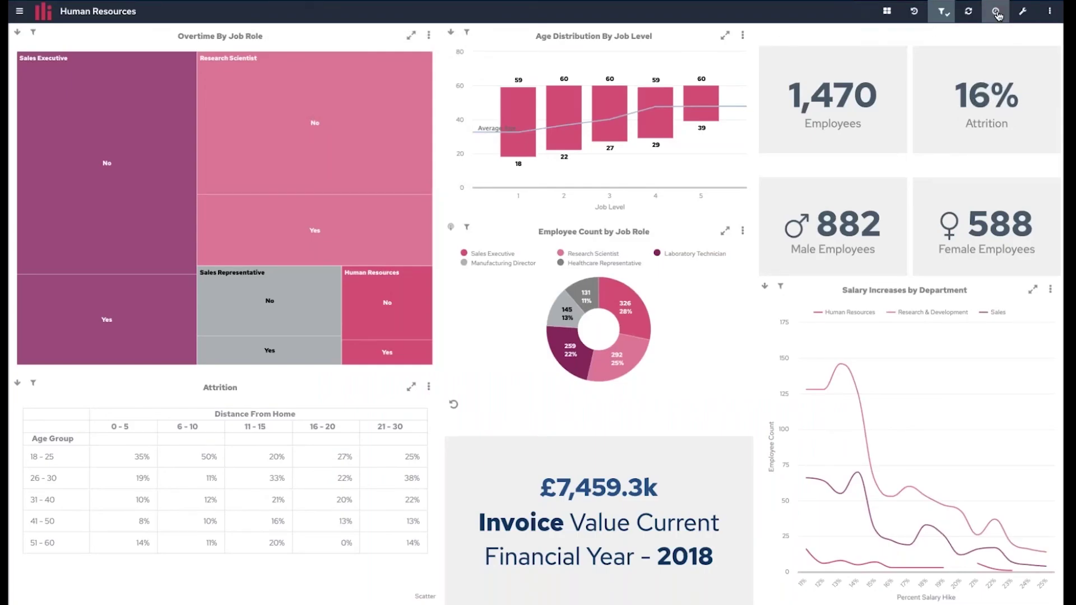
# Return to the Financial Details 2 report and view the custom background colour picker for the "Monthly Report - Sales" title, leaving the colour unset.
pyautogui.click(997, 12)
pyautogui.moveTo(518, 380); pyautogui.dragTo(277, 381)
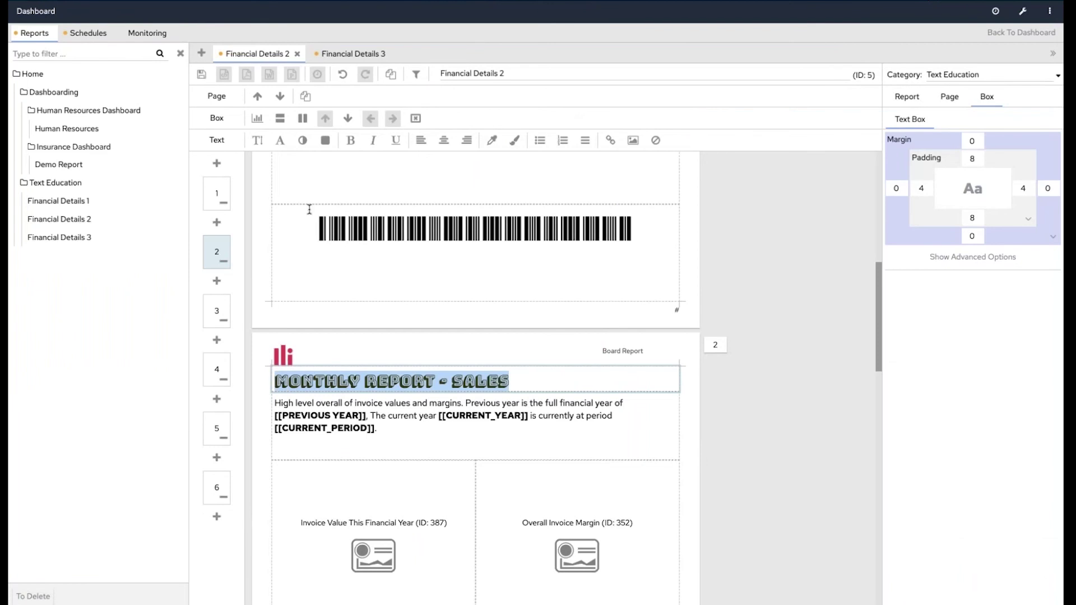
pyautogui.click(325, 140)
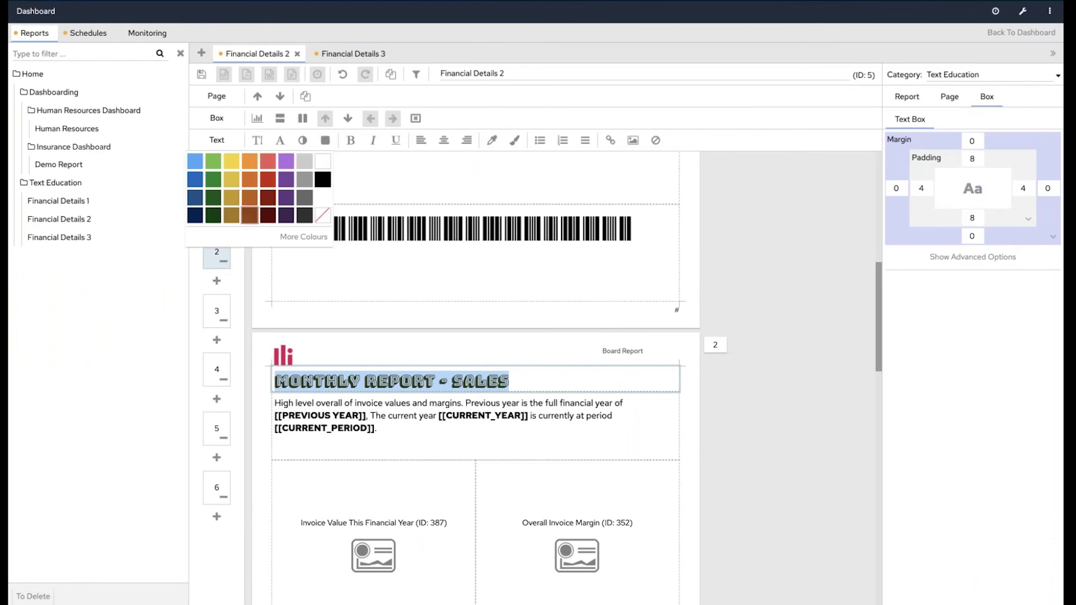
pyautogui.click(303, 237)
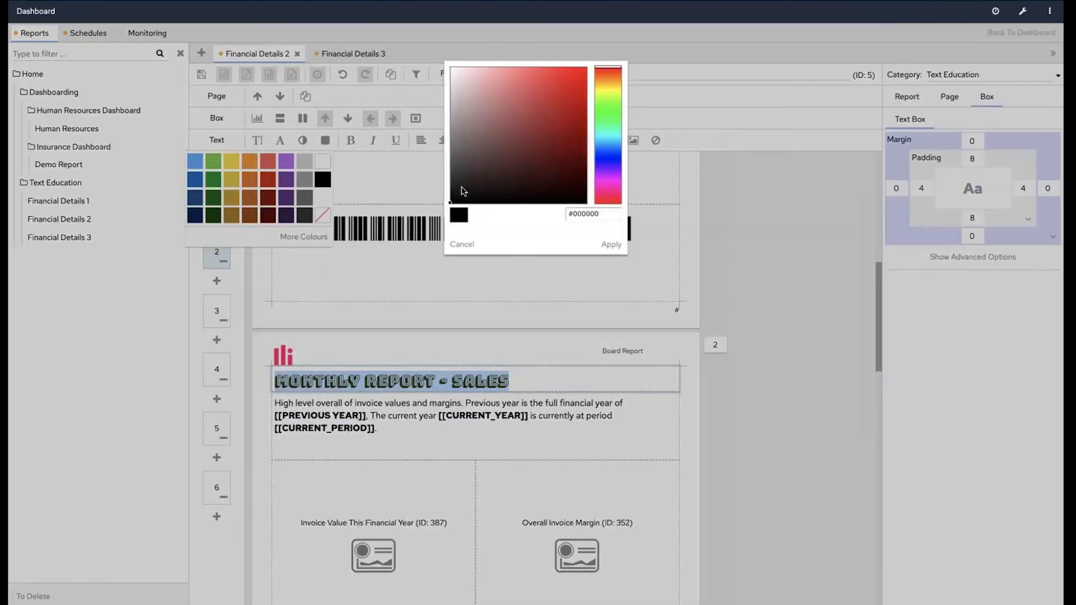
pyautogui.click(593, 213)
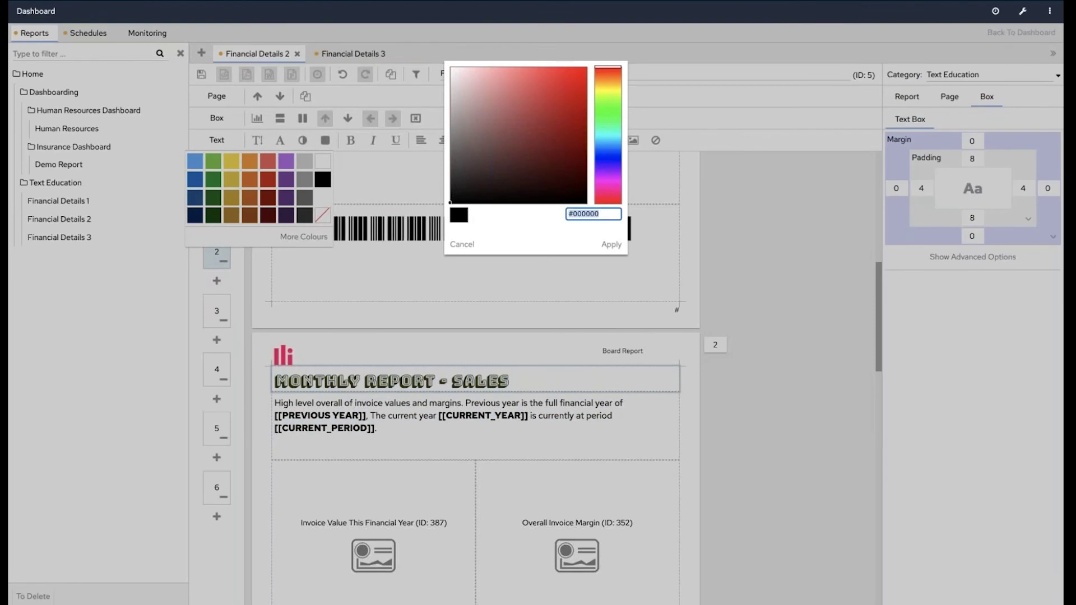
pyautogui.click(466, 245)
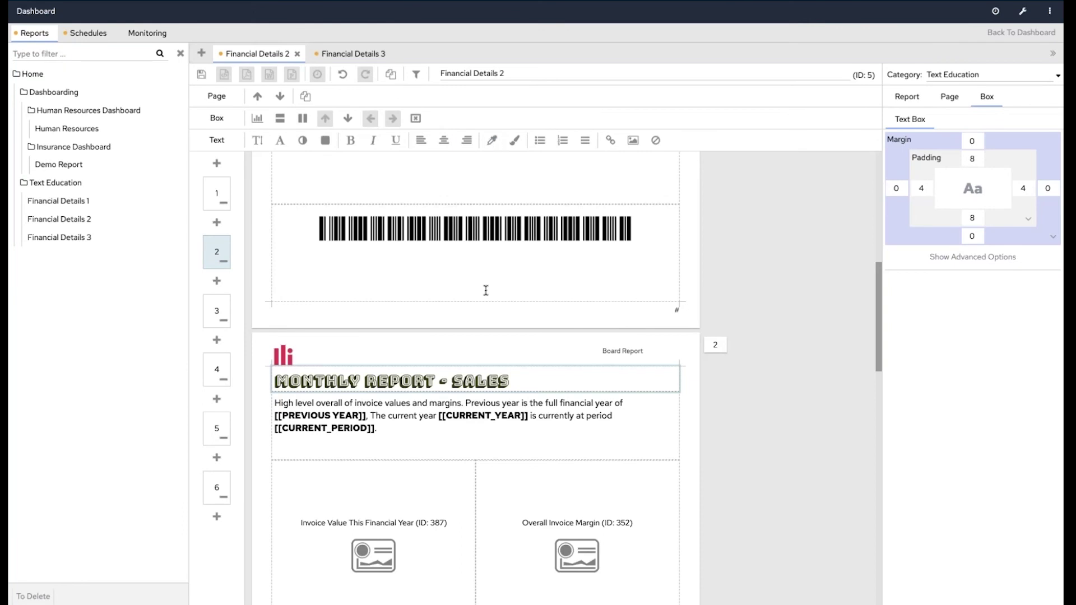
# Copy the text style of the whole "Monthly Report - Sales" title and review the list of copied styles without applying one.
pyautogui.moveTo(514, 382); pyautogui.dragTo(267, 382)
pyautogui.click(492, 140)
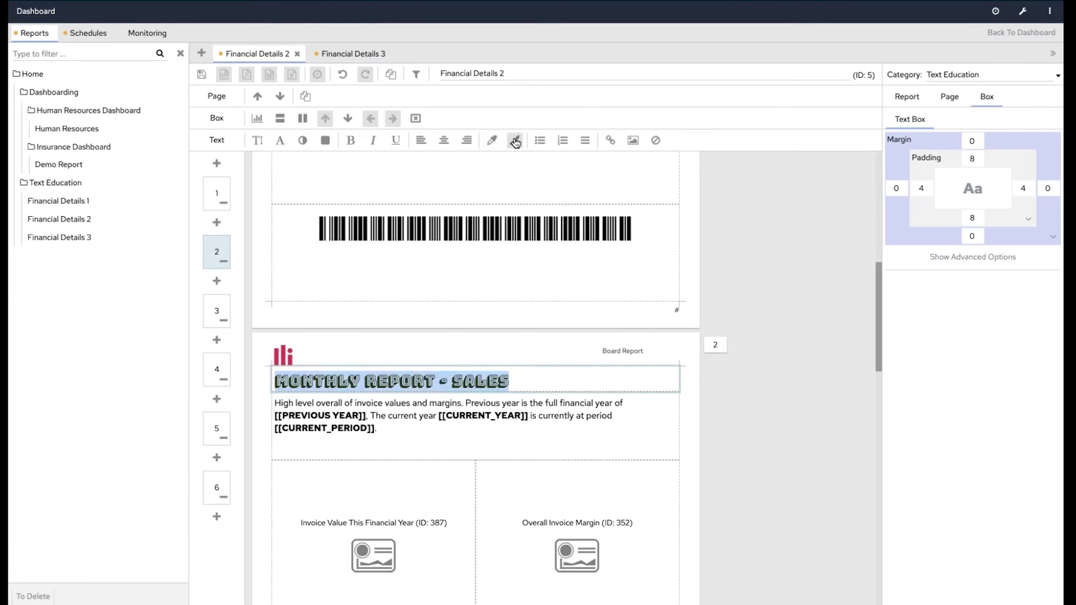
pyautogui.click(515, 141)
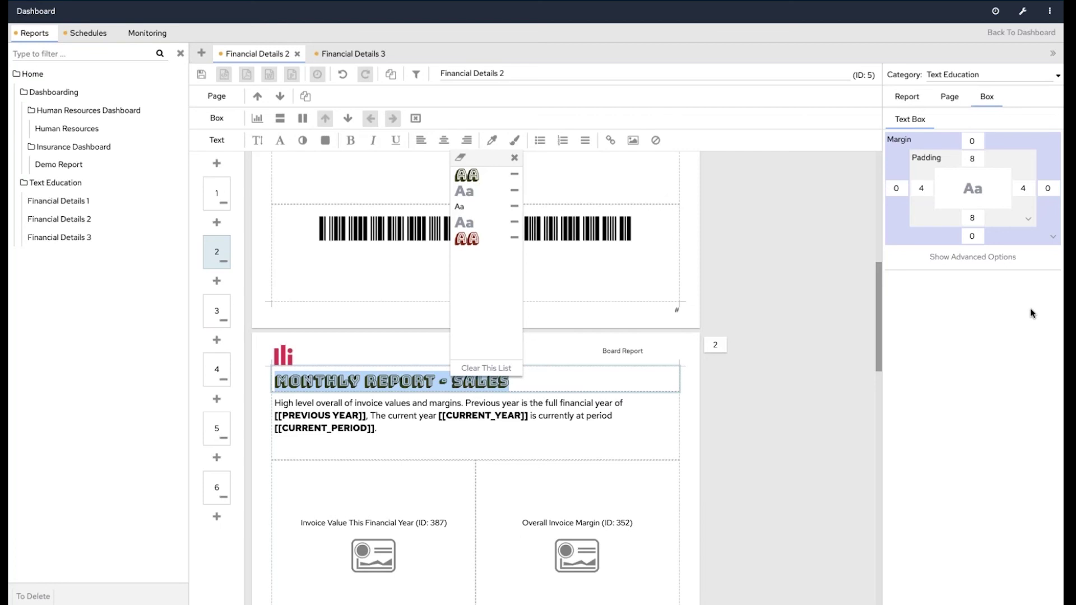
pyautogui.click(515, 163)
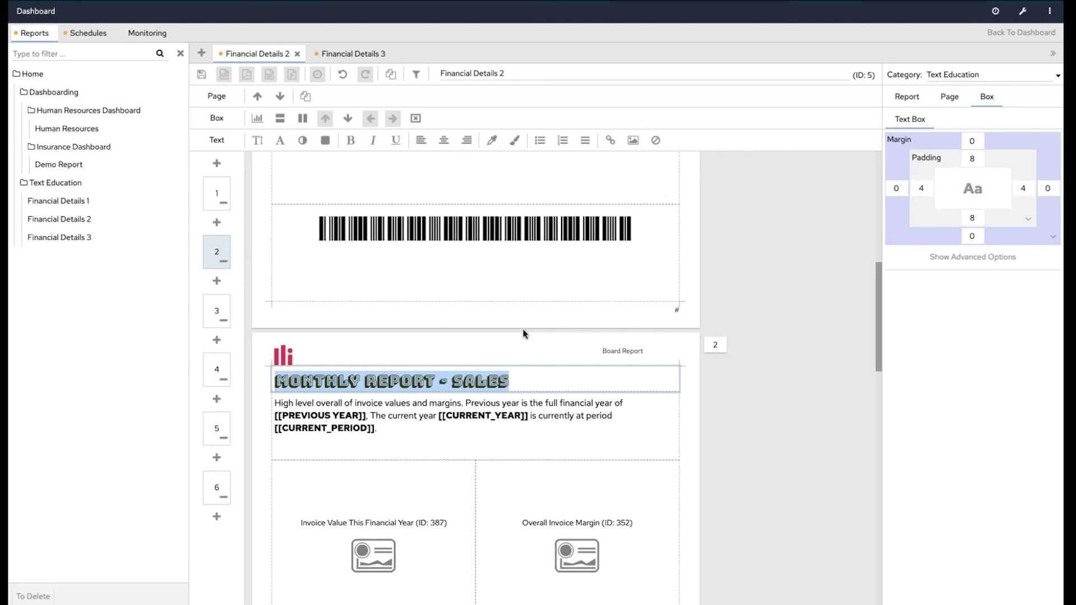
# Look through the report's Highest Product Group By Order Value charts and the "Who is delivering?" section.
pyautogui.scroll(-7, 523, 331)
pyautogui.scroll(3, 523, 332)
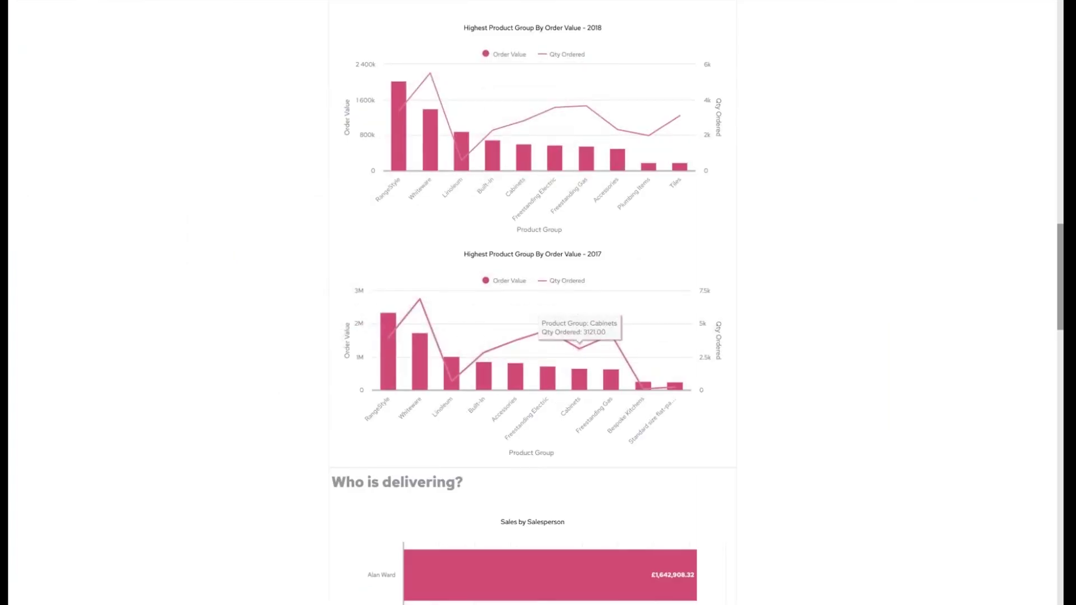
pyautogui.scroll(-5, 579, 350)
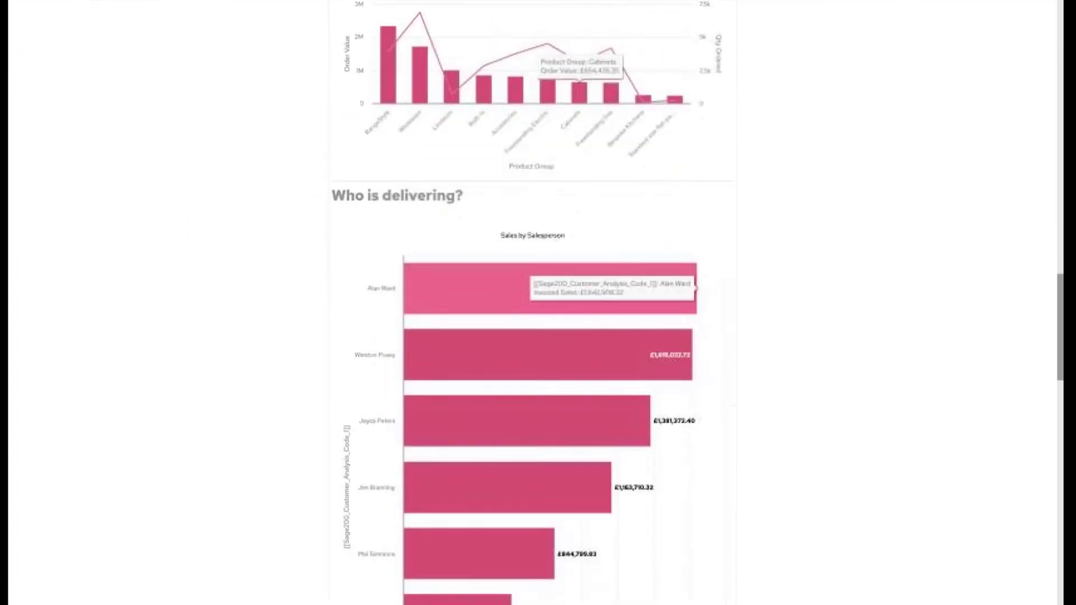